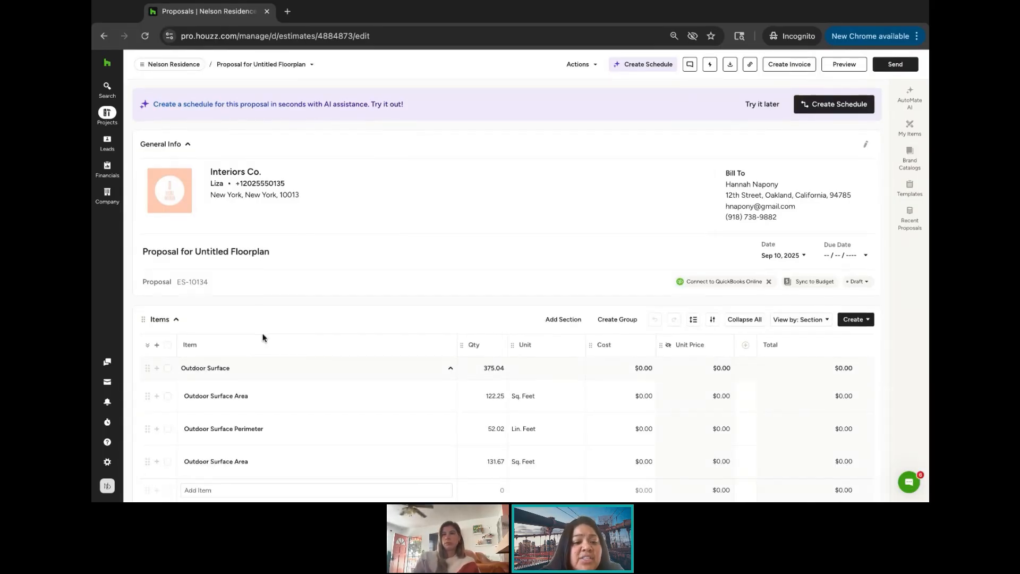
scroll(261, 337, "down", 1)
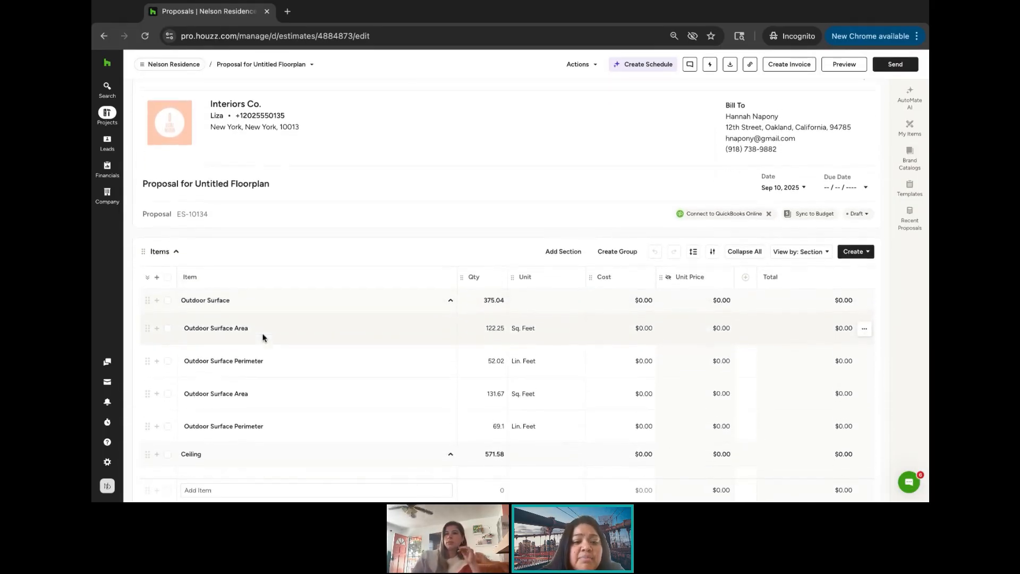
left_click(577, 65)
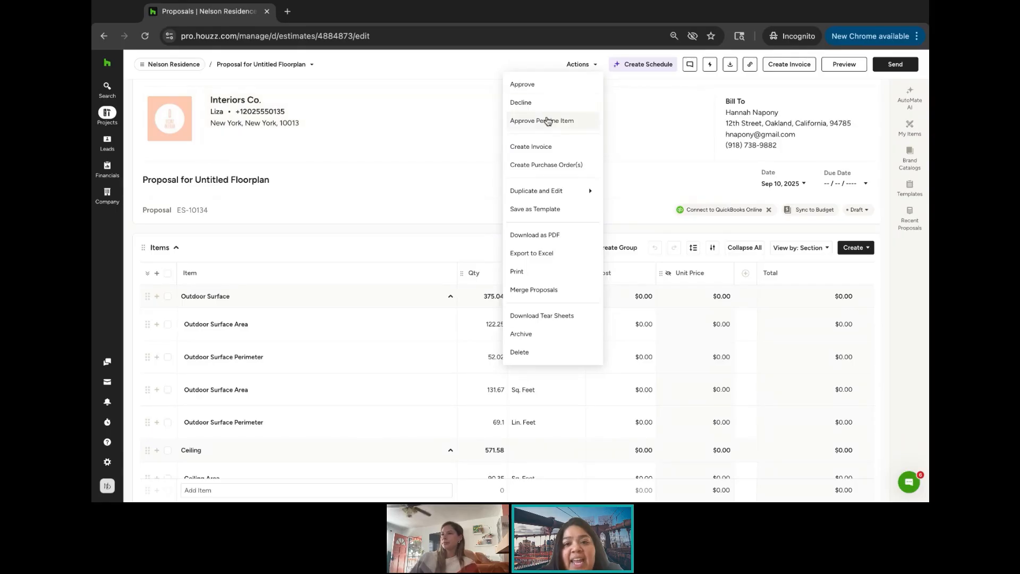
left_click(557, 171)
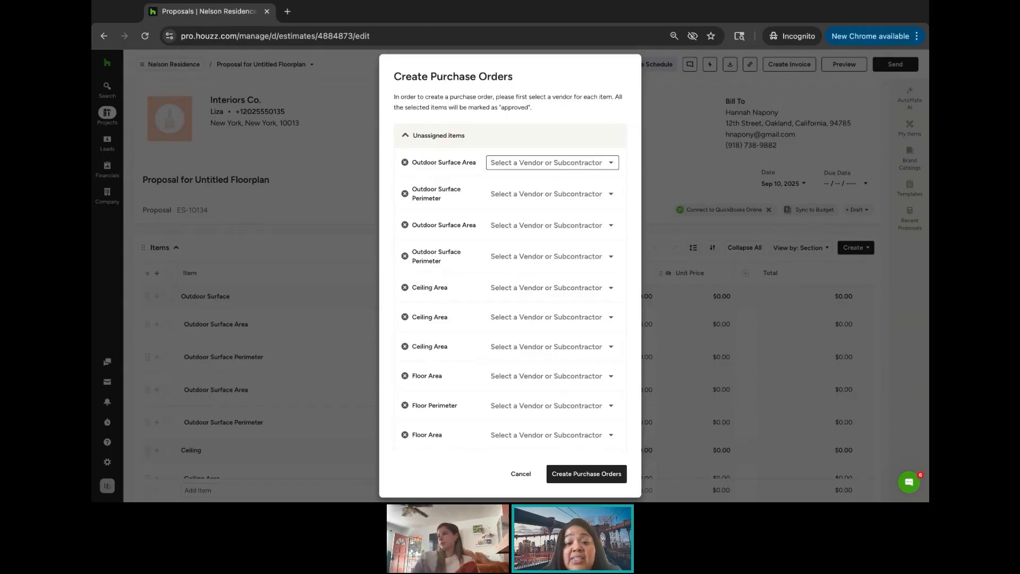
left_click(547, 163)
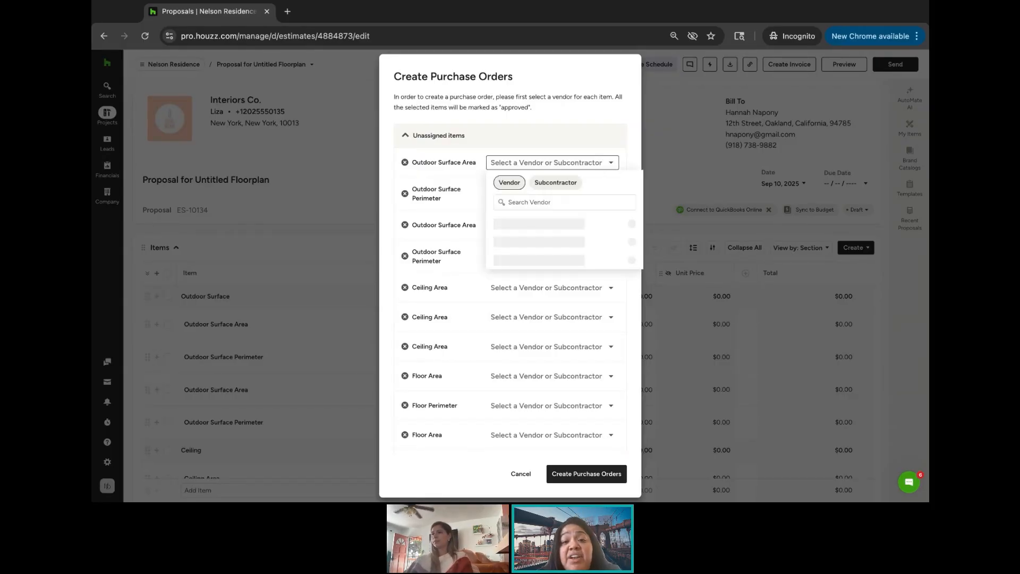
left_click(495, 75)
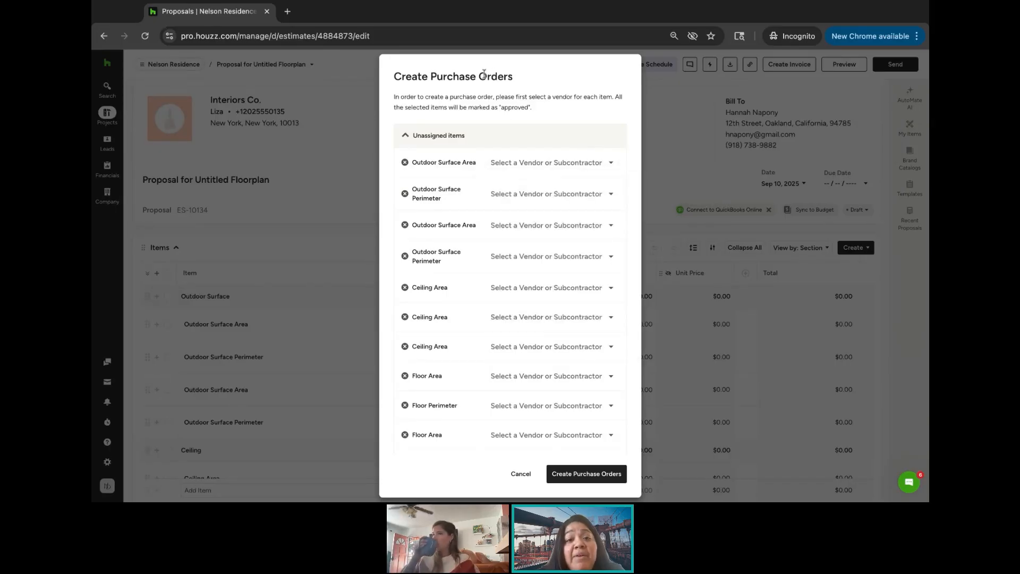
left_click(346, 126)
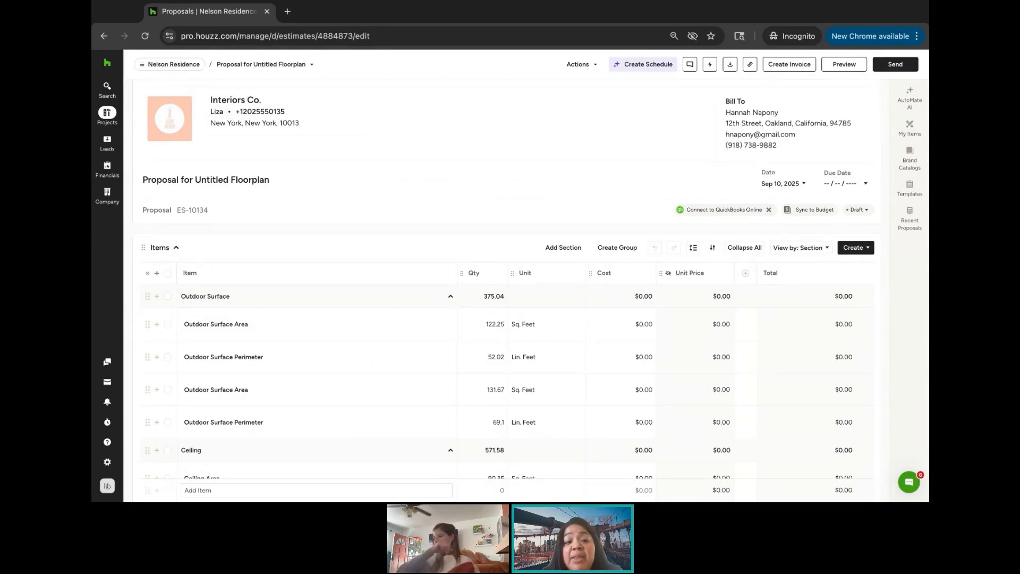
Step: Select only the first three items in the Outdoor Surface section and start creating purchase orders from them
left_click(168, 296)
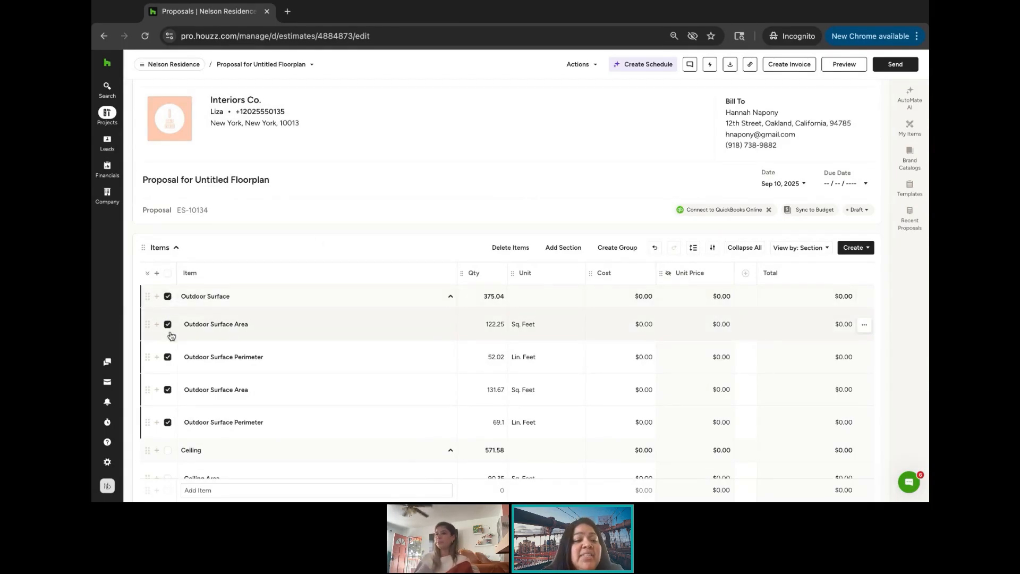
left_click(168, 297)
left_click(168, 325)
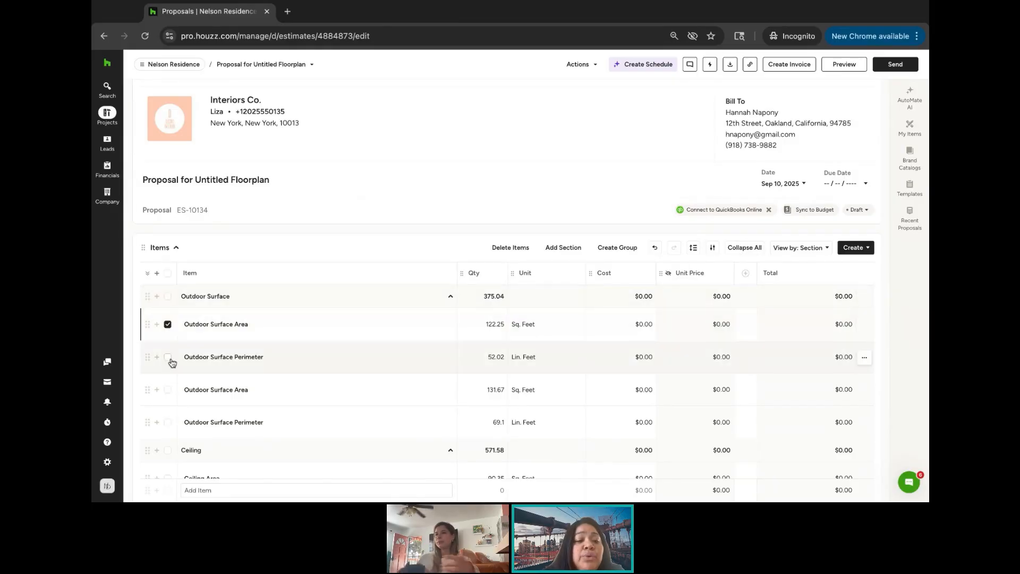
left_click(168, 358)
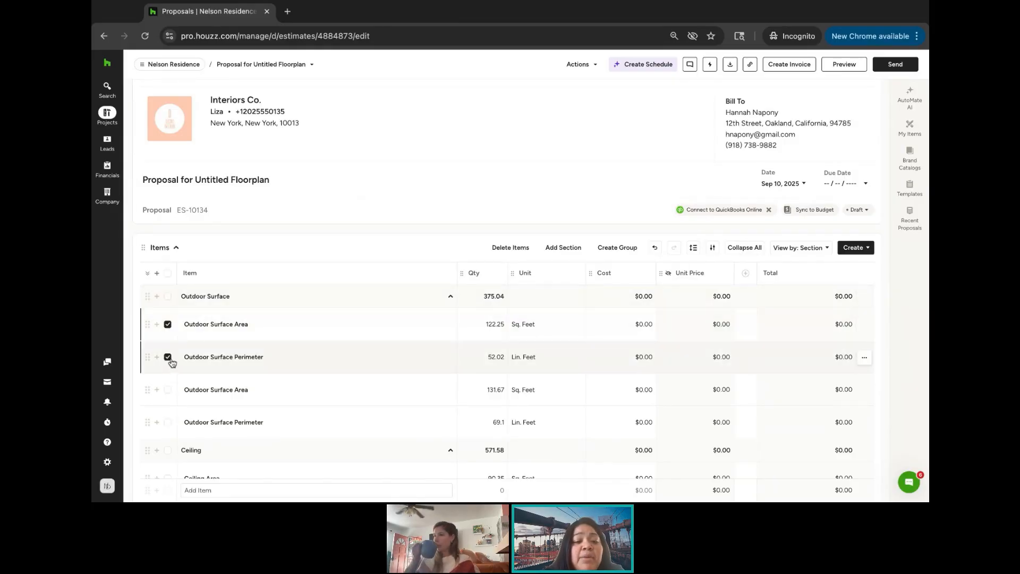
left_click(168, 390)
scroll(170, 394, "down", 1)
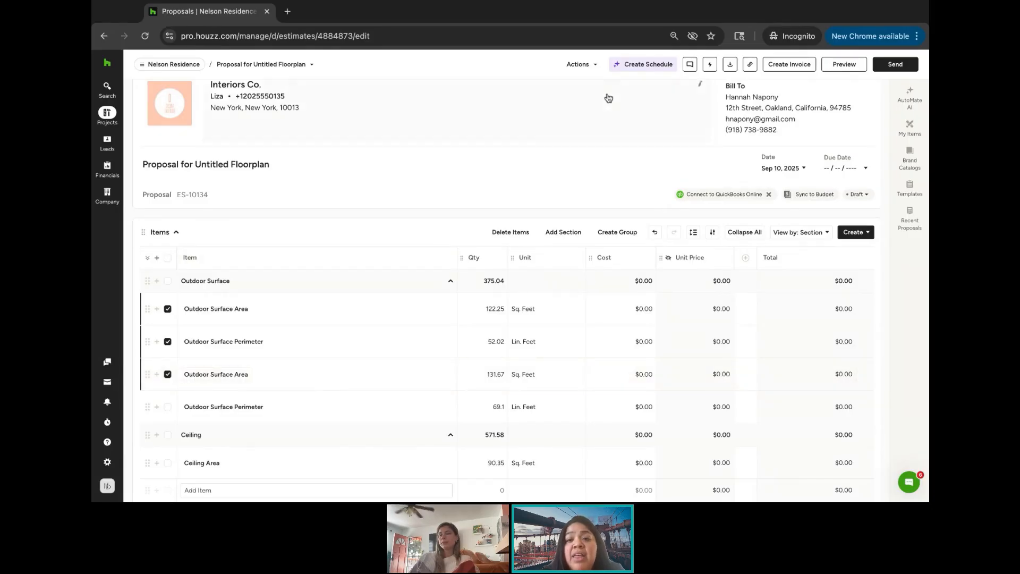
left_click(583, 65)
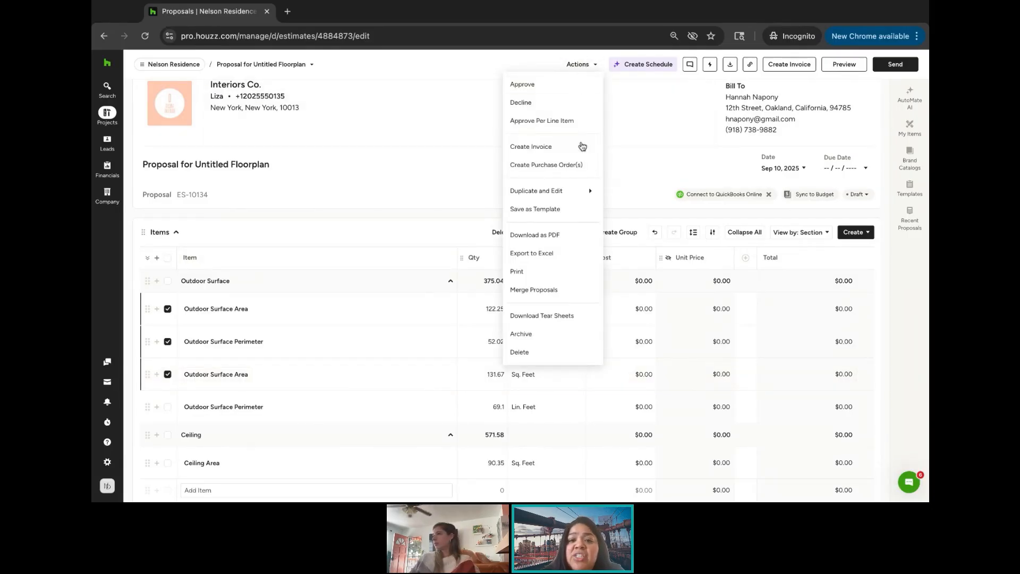
left_click(548, 170)
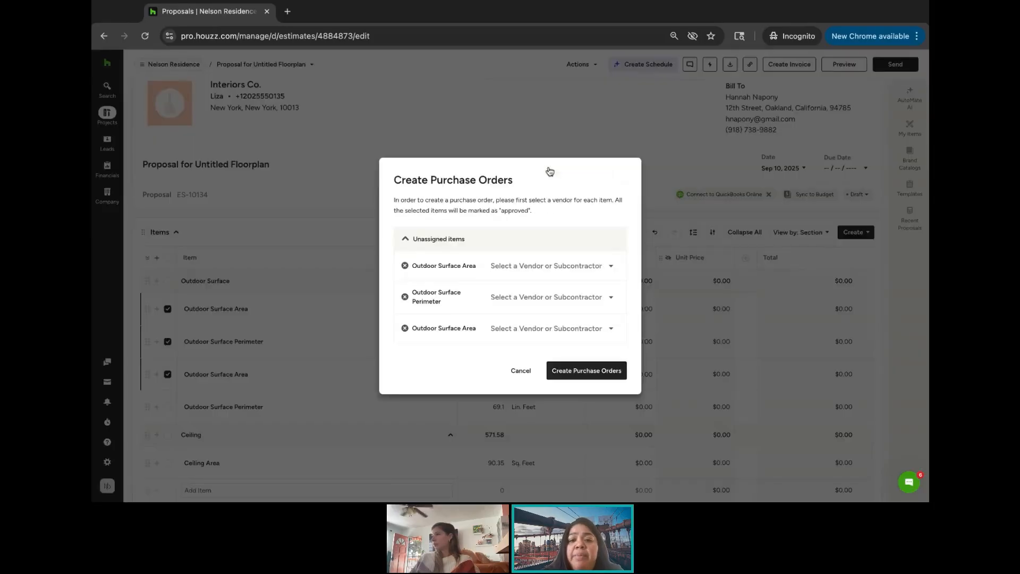
Step: Assign 1st Dibs as the vendor for the first Outdoor Surface Area item
left_click(544, 266)
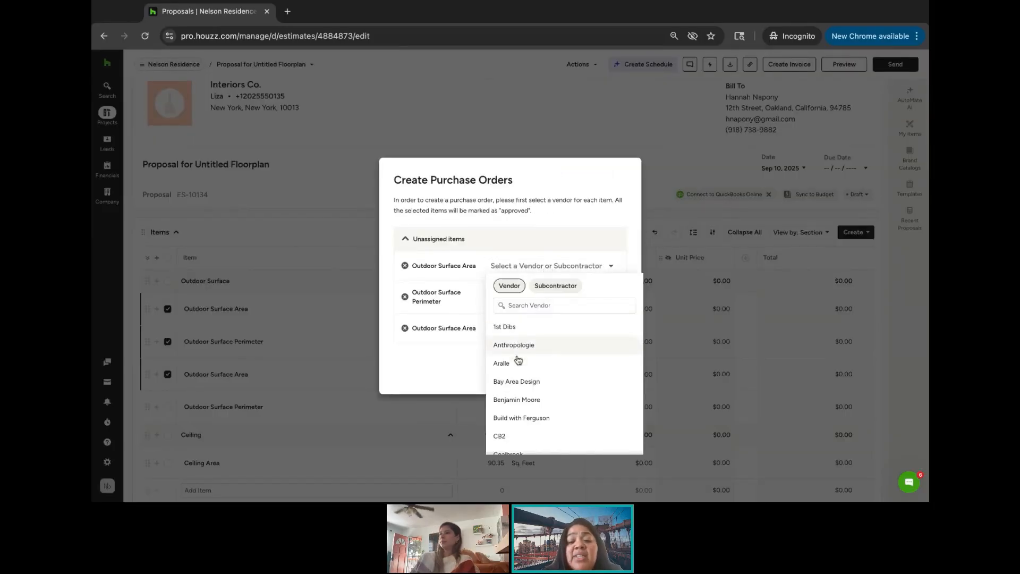
scroll(518, 376, "down", 3)
scroll(518, 378, "up", 3)
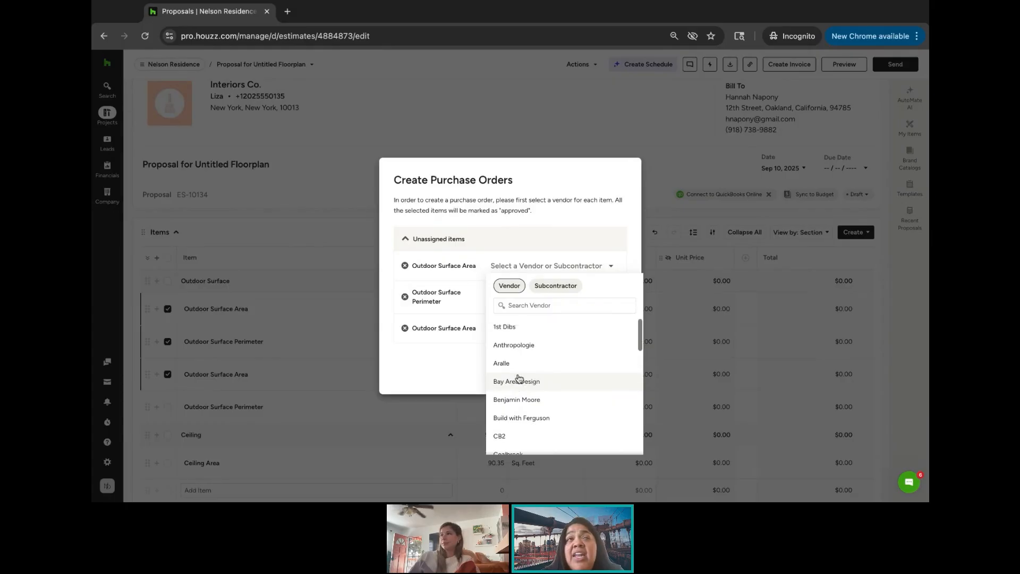
left_click(531, 307)
left_click(506, 328)
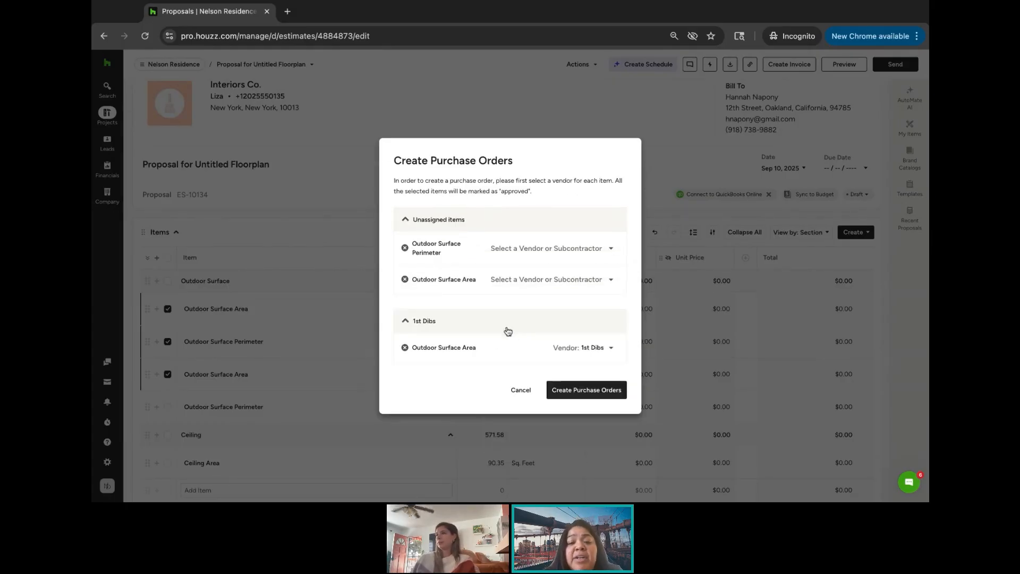
Step: Assign Anthropologie as the vendor for the Outdoor Surface Perimeter item, and switch it to 1st Dibs
left_click(540, 249)
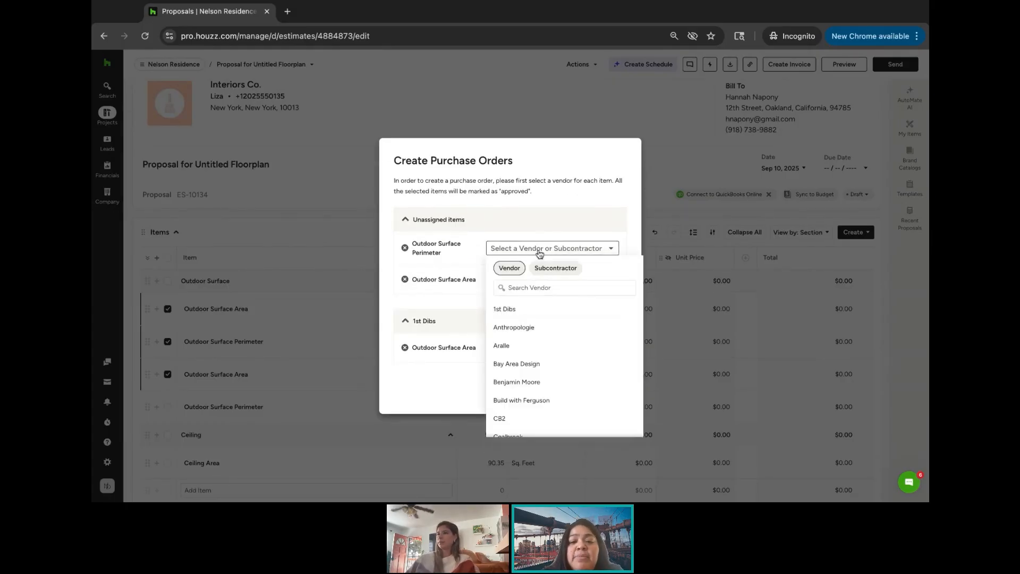
left_click(521, 327)
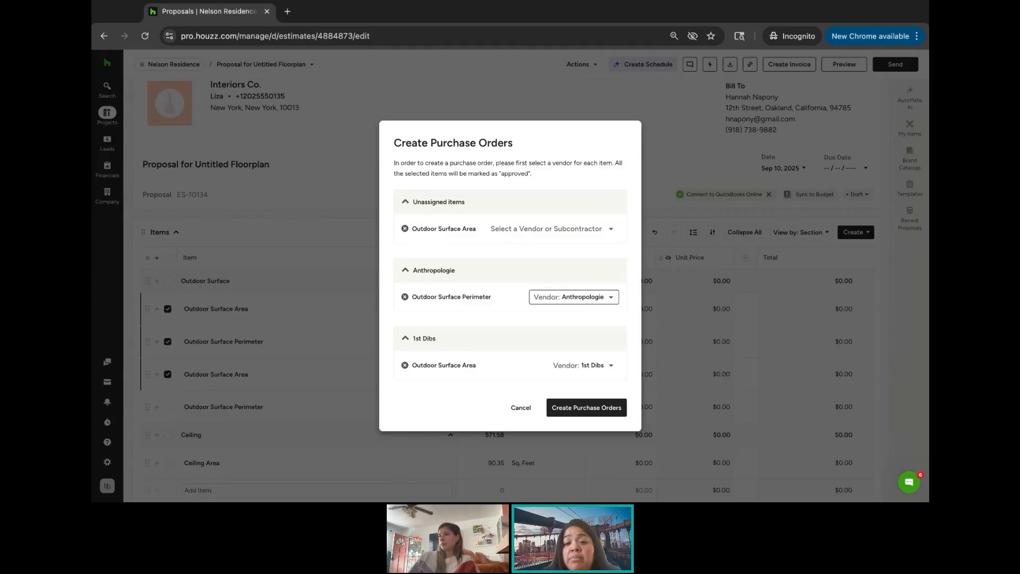
left_click(573, 297)
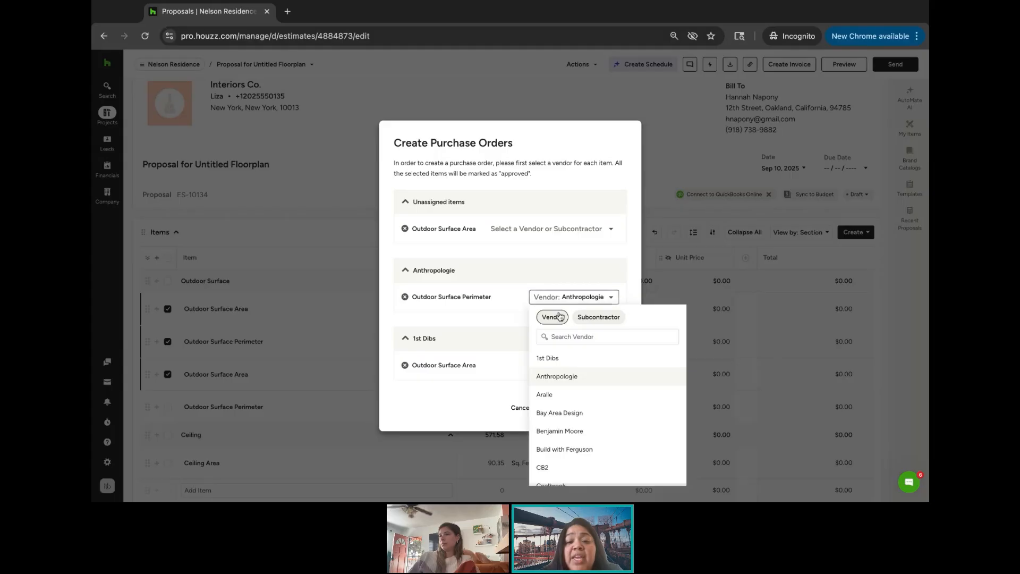
left_click(552, 357)
Step: Assign 1st Dibs to the remaining Outdoor Surface Area item and create the purchase order
left_click(570, 250)
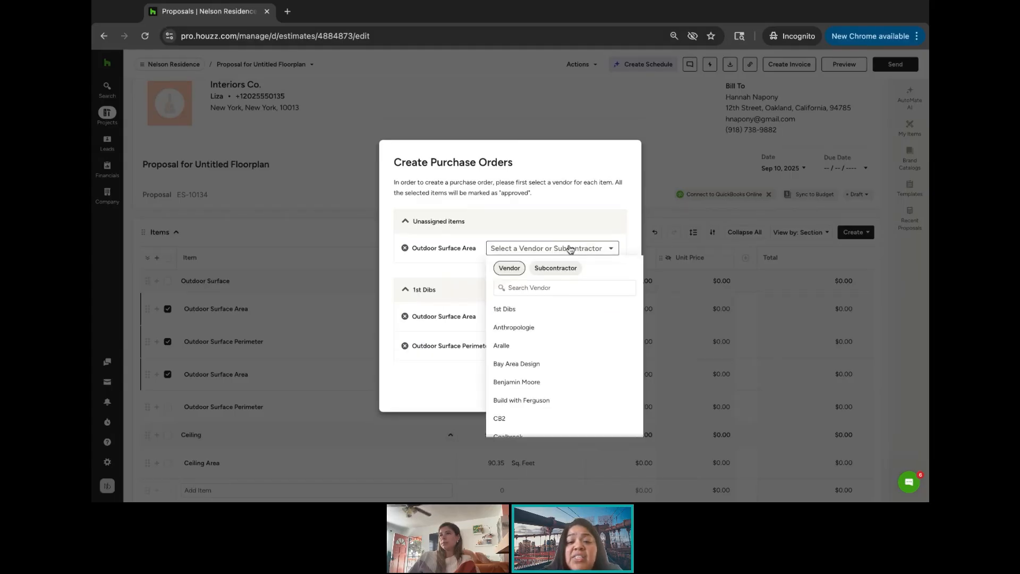
left_click(547, 311)
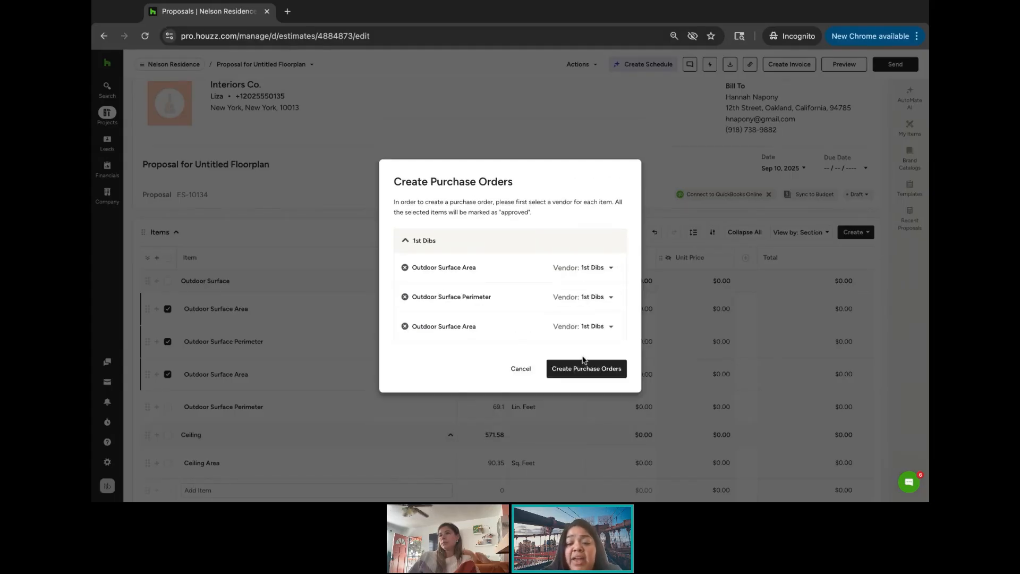
left_click(579, 372)
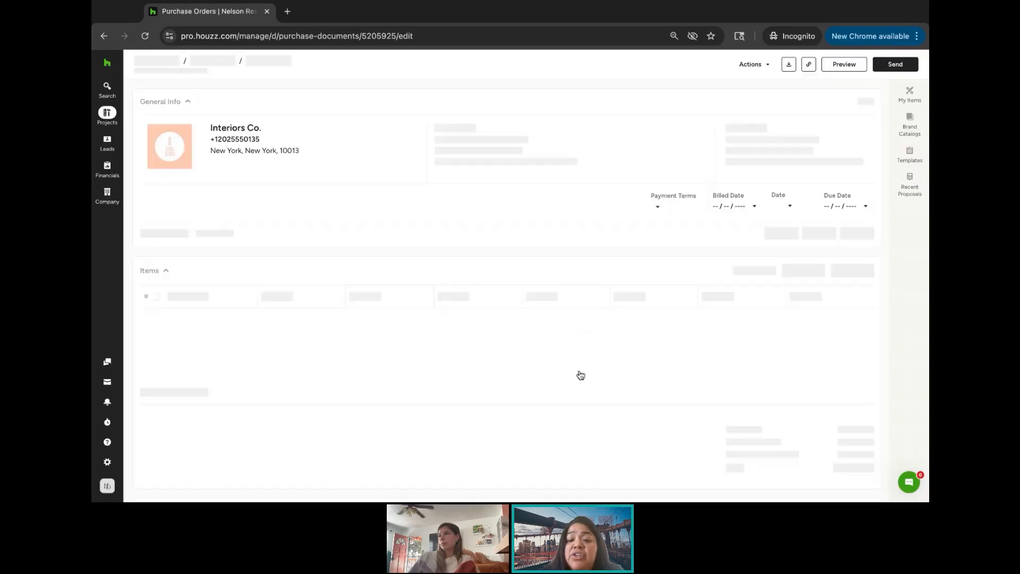
Step: Open the proposal linked to the new purchase order
scroll(561, 311, "down", 1)
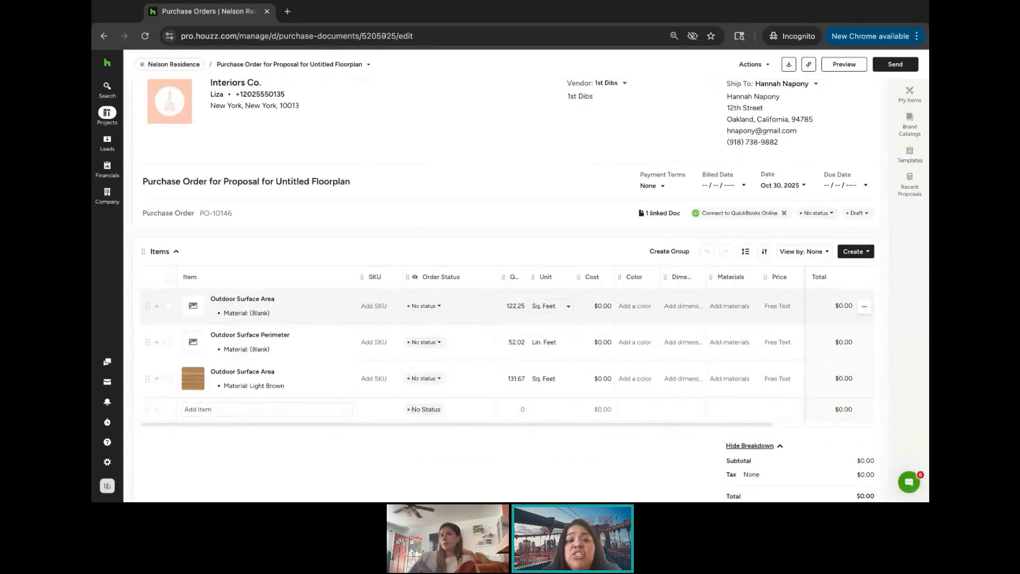
left_click(663, 215)
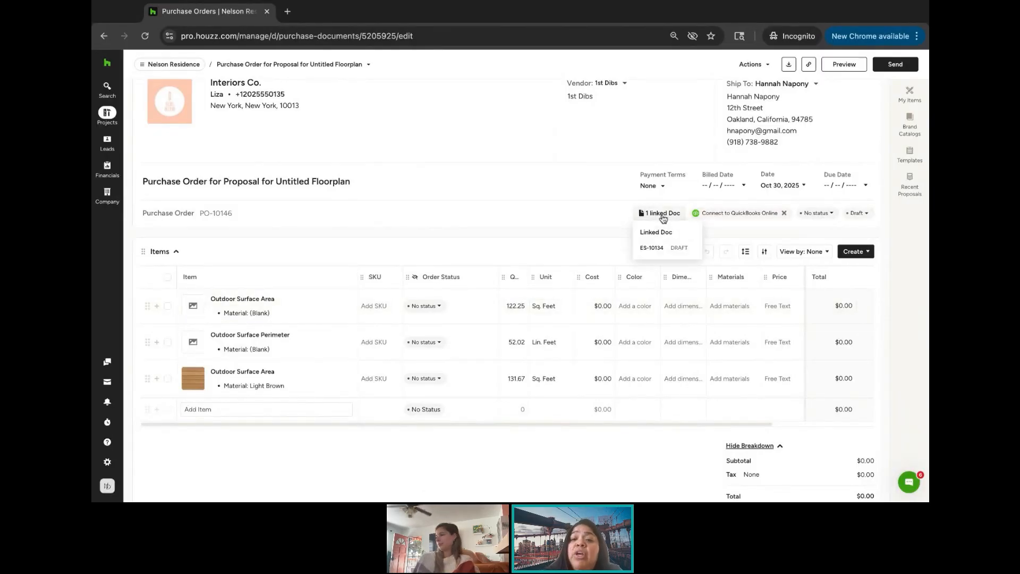
left_click(640, 251)
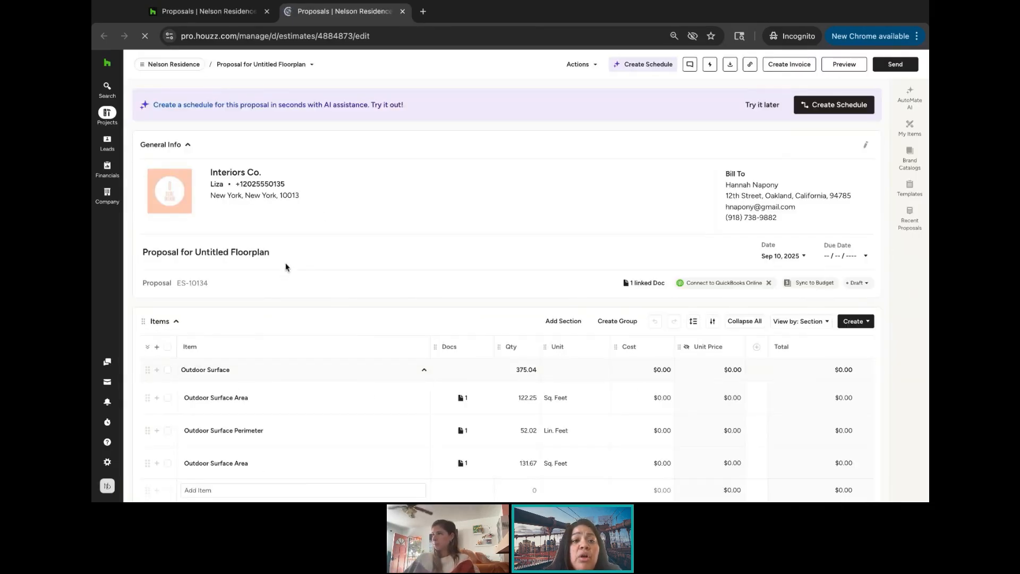
Step: Select the last Outdoor Surface Perimeter item and all three Ceiling Area items, and start creating purchase orders from them
scroll(286, 267, "down", 2)
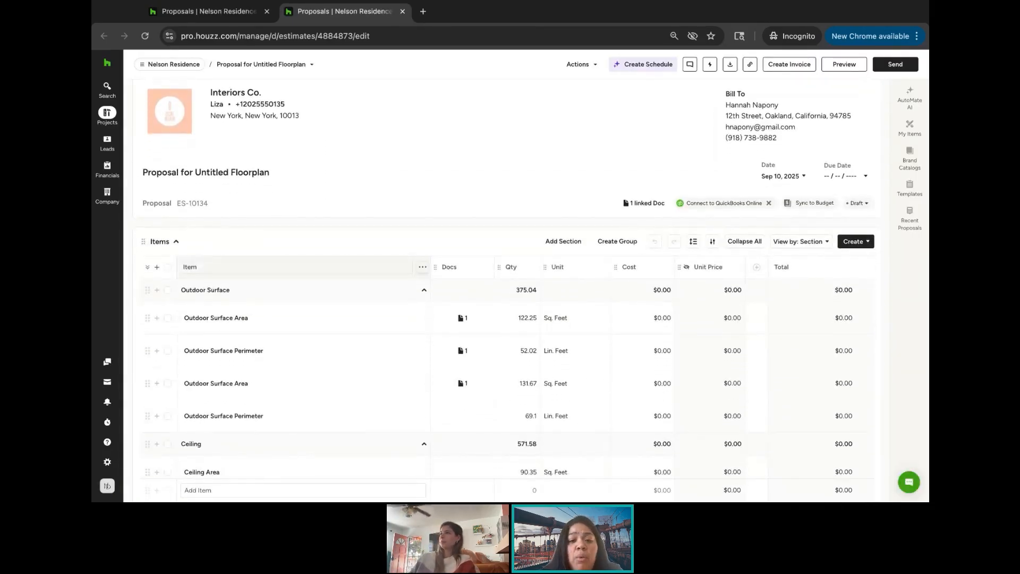
scroll(255, 290, "down", 3)
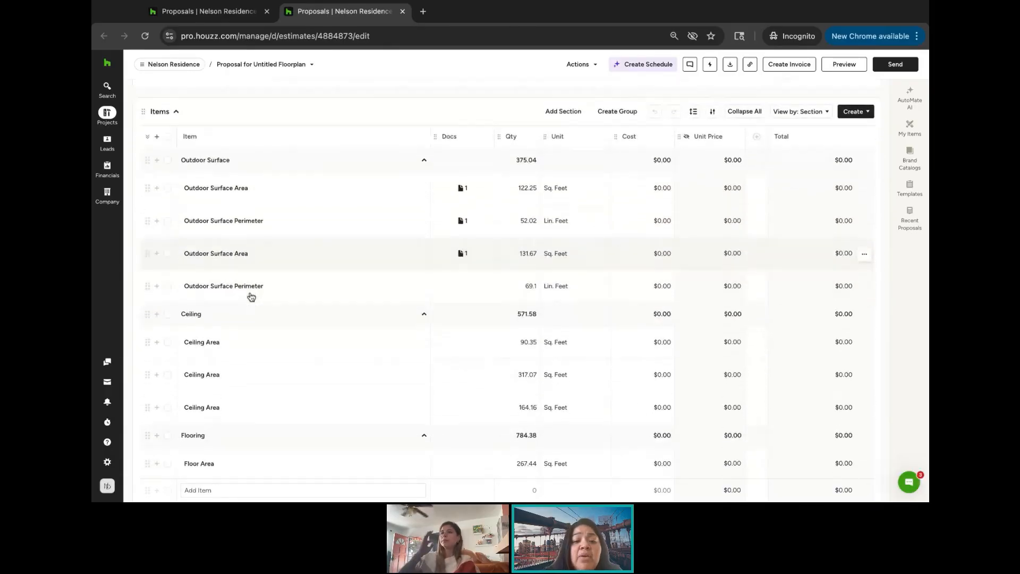
left_click(167, 287)
left_click(167, 342)
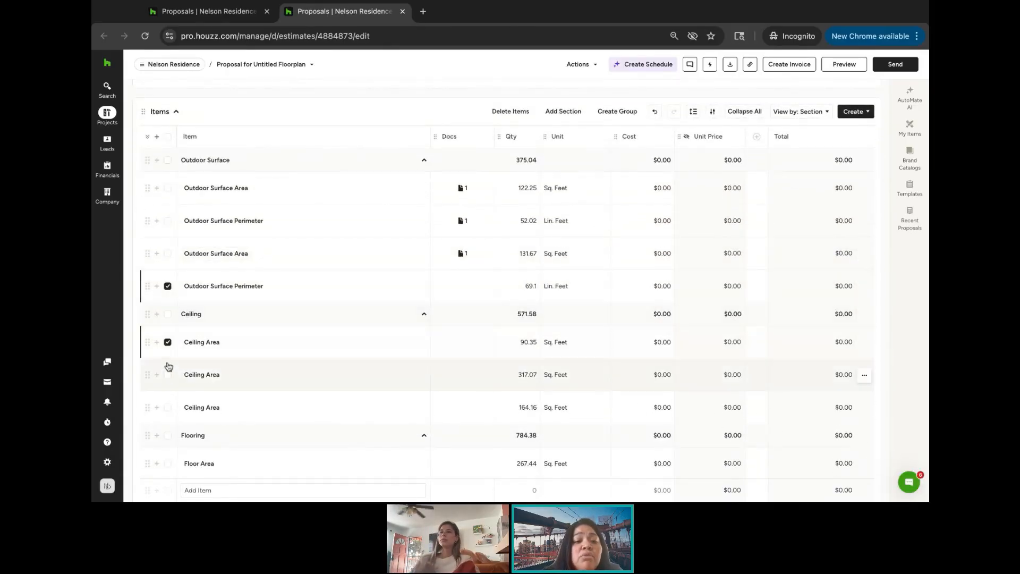
left_click(168, 374)
left_click(167, 406)
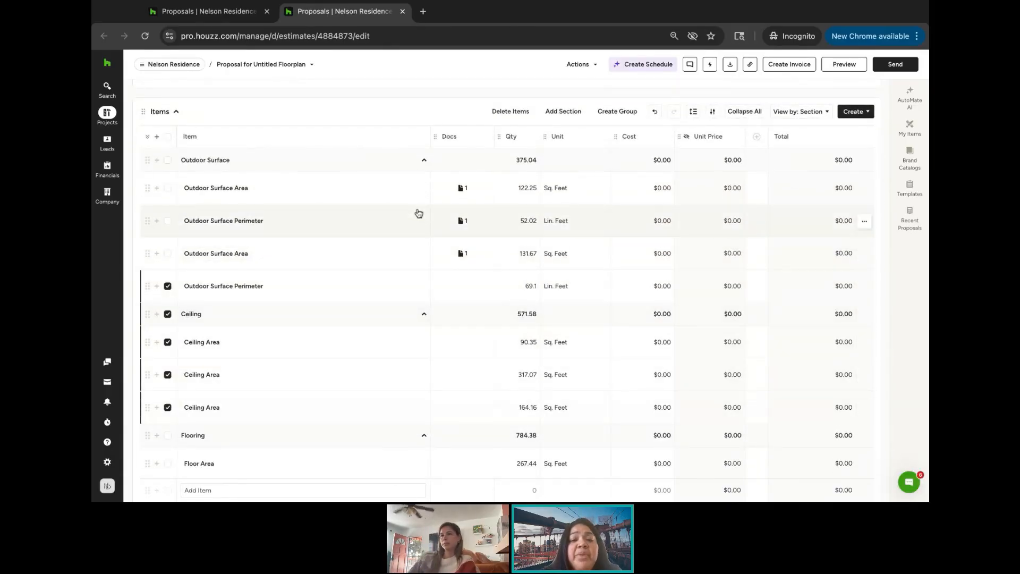
left_click(579, 65)
left_click(557, 169)
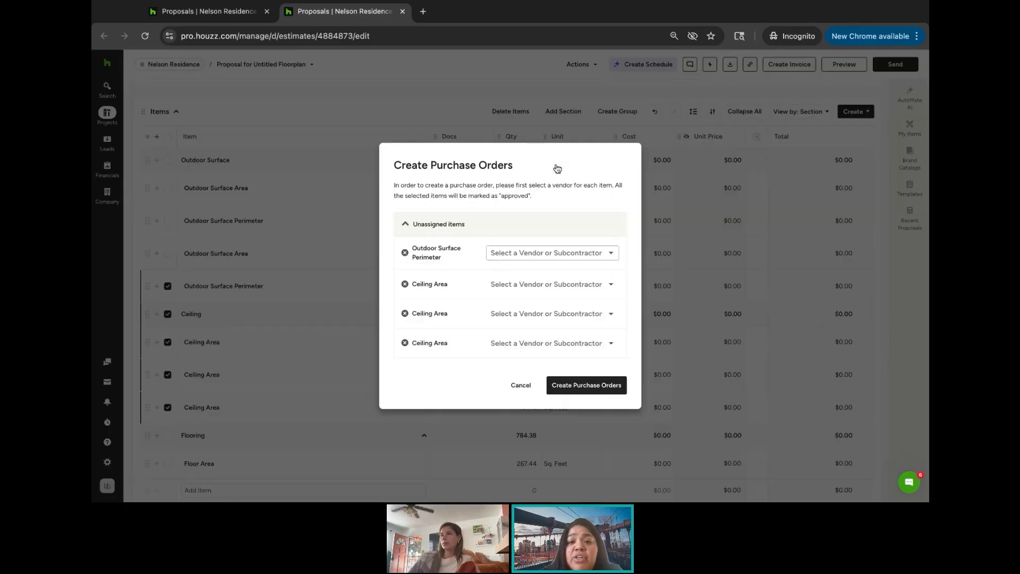
Step: Assign 1st Dibs as the vendor for Outdoor Surface Perimeter and Anthropologie for the first listed Ceiling Area
left_click(499, 254)
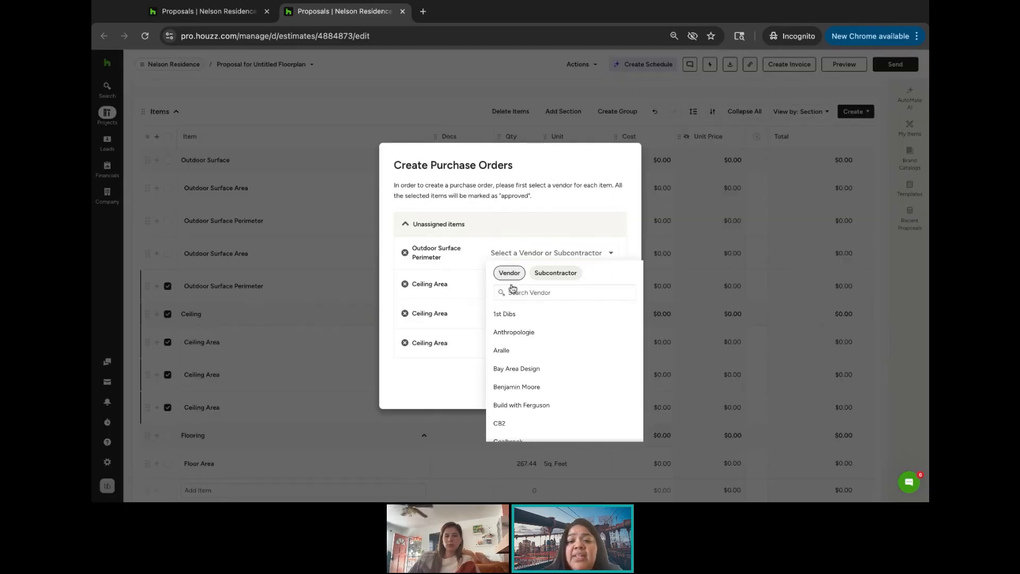
left_click(507, 318)
left_click(519, 234)
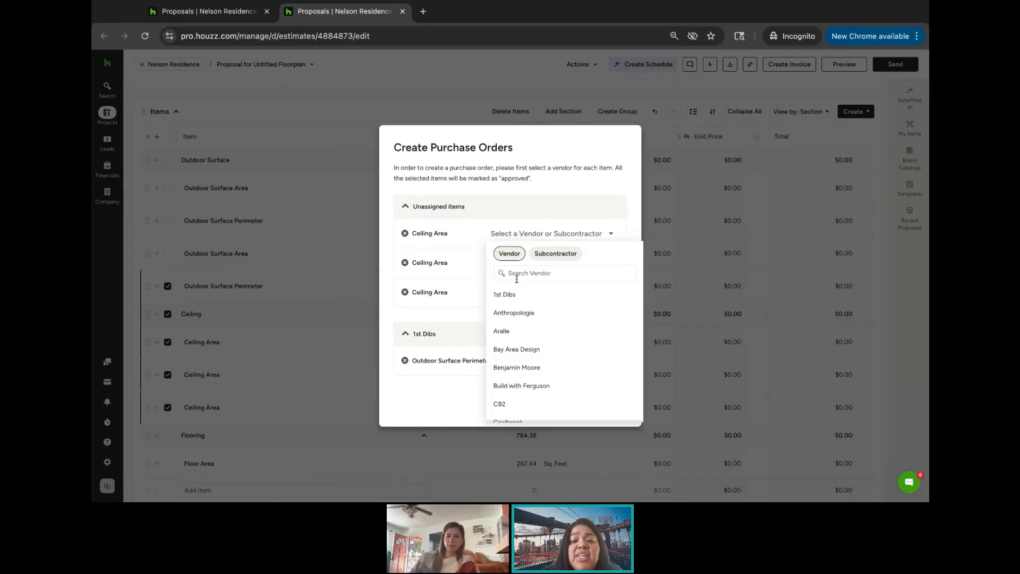
left_click(512, 314)
Step: Assign Aralle to the last listed Ceiling Area and Benjamin Moore to the remaining one, and create the purchase orders
left_click(523, 246)
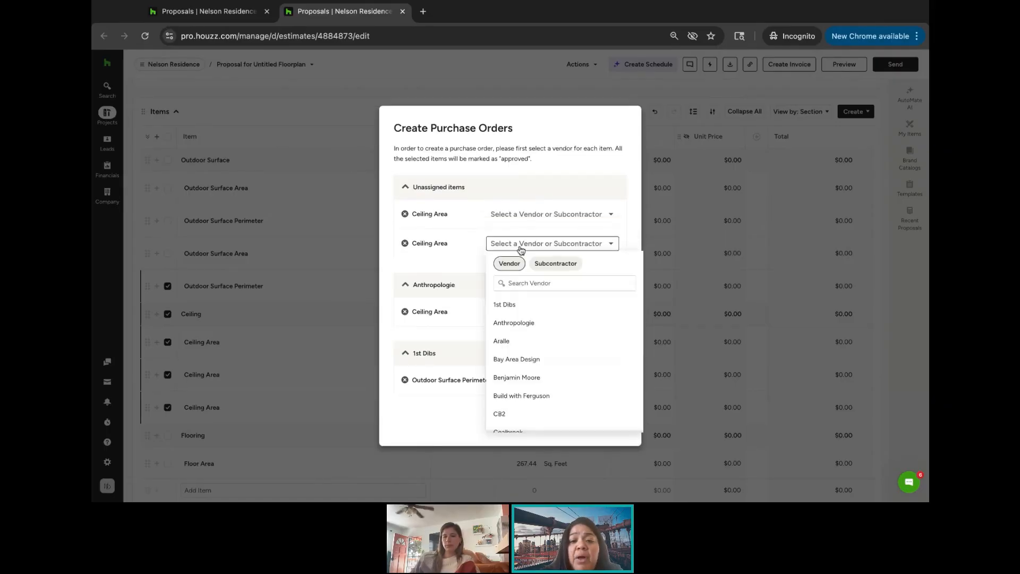
left_click(504, 339)
left_click(539, 195)
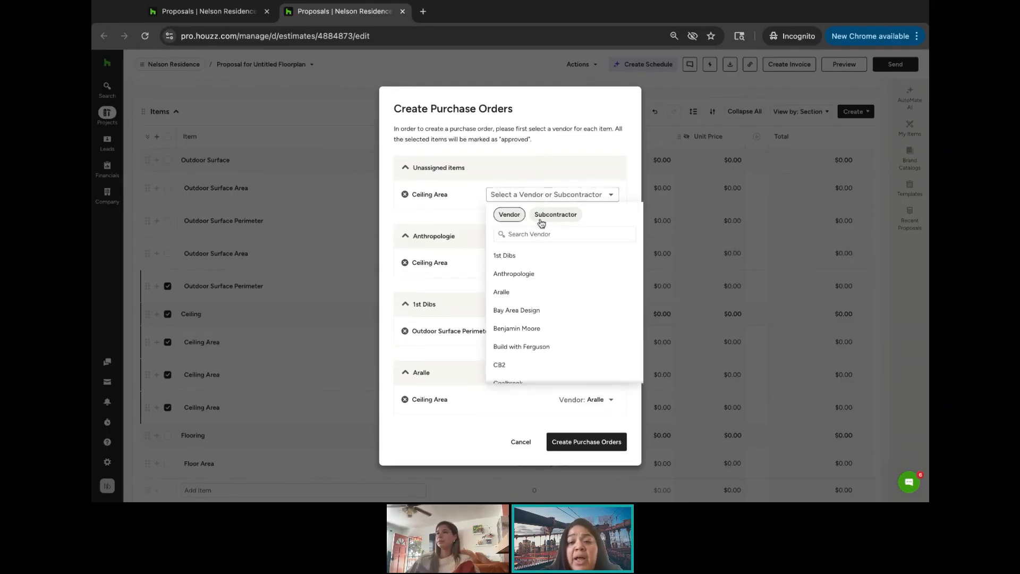
left_click(523, 329)
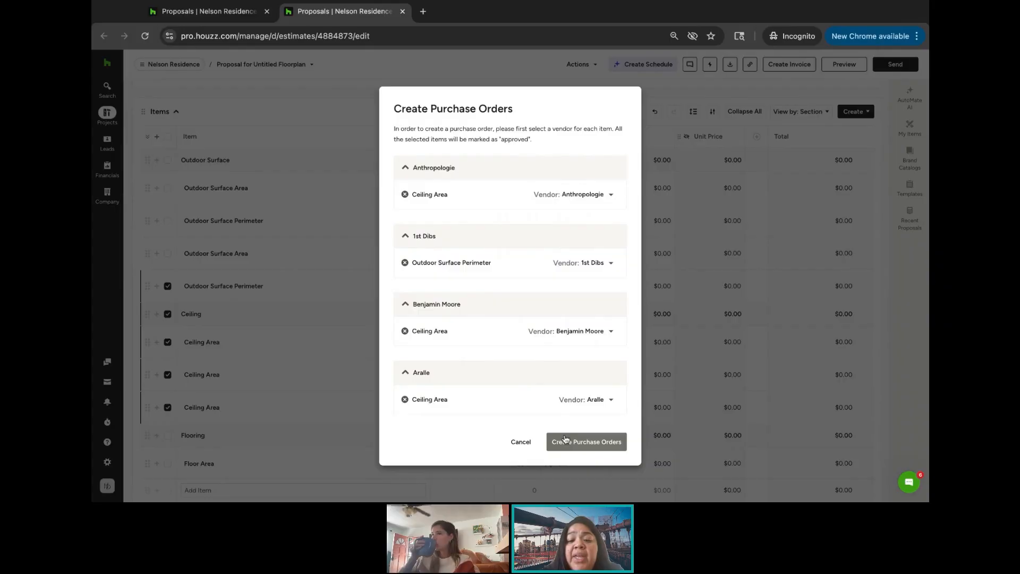
left_click(564, 443)
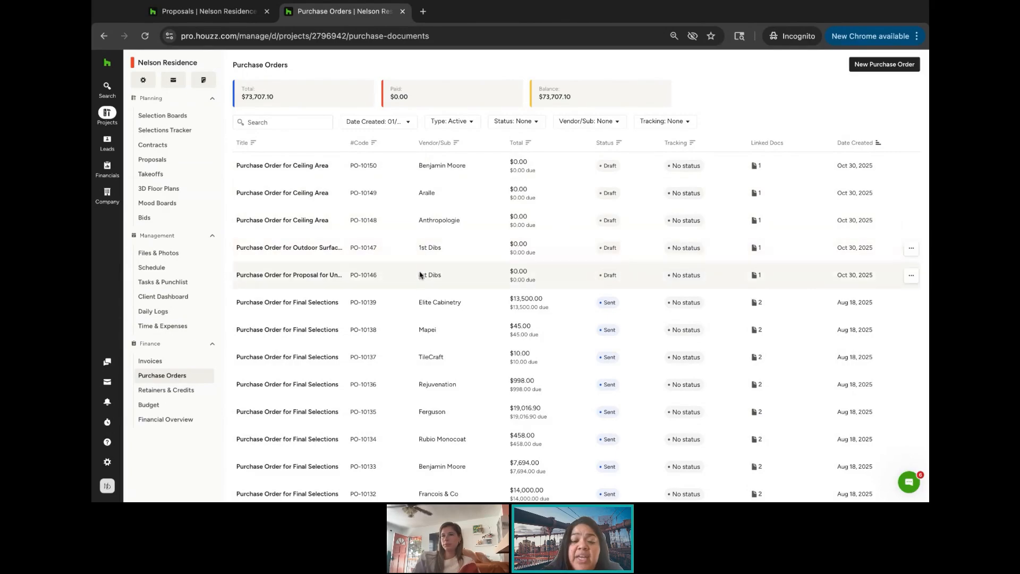
Step: Open the Purchase Order for Proposal for Untitled Floorplan and view the document and company info in its general details
left_click(318, 278)
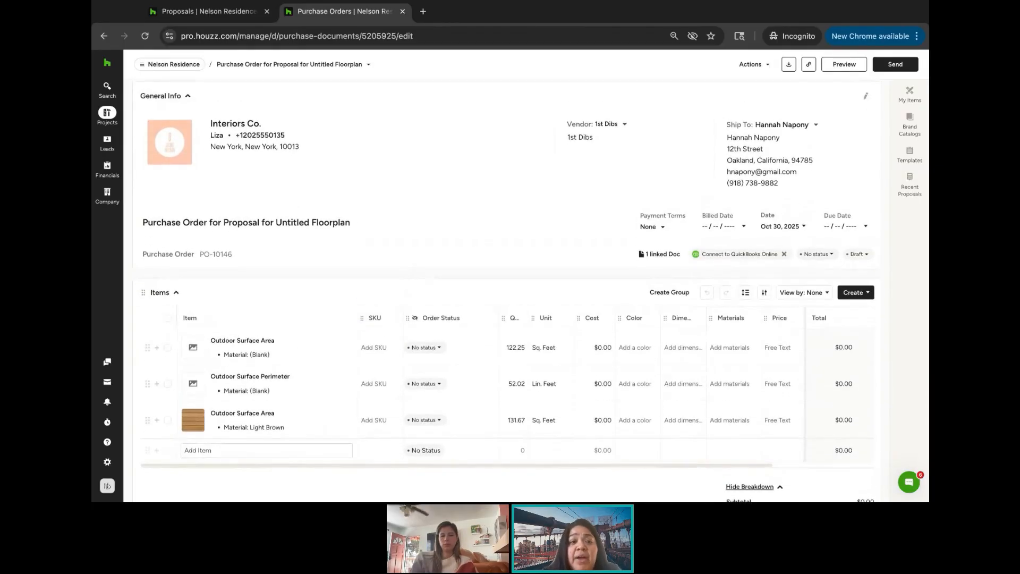
left_click(867, 104)
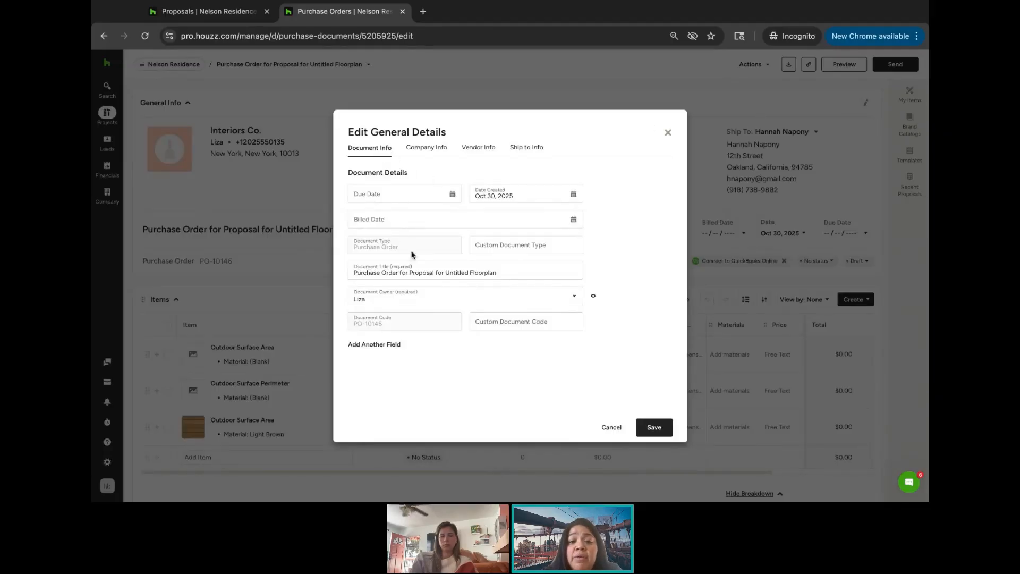
left_click(425, 154)
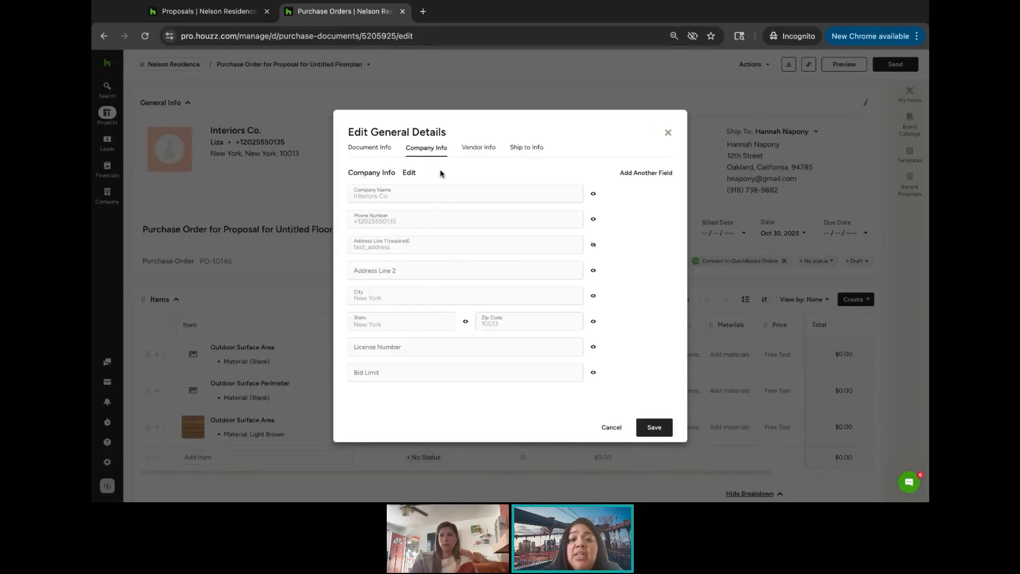
Step: Review the vendor info fields in the general details, from the company description and contact info down to the additional info
left_click(480, 151)
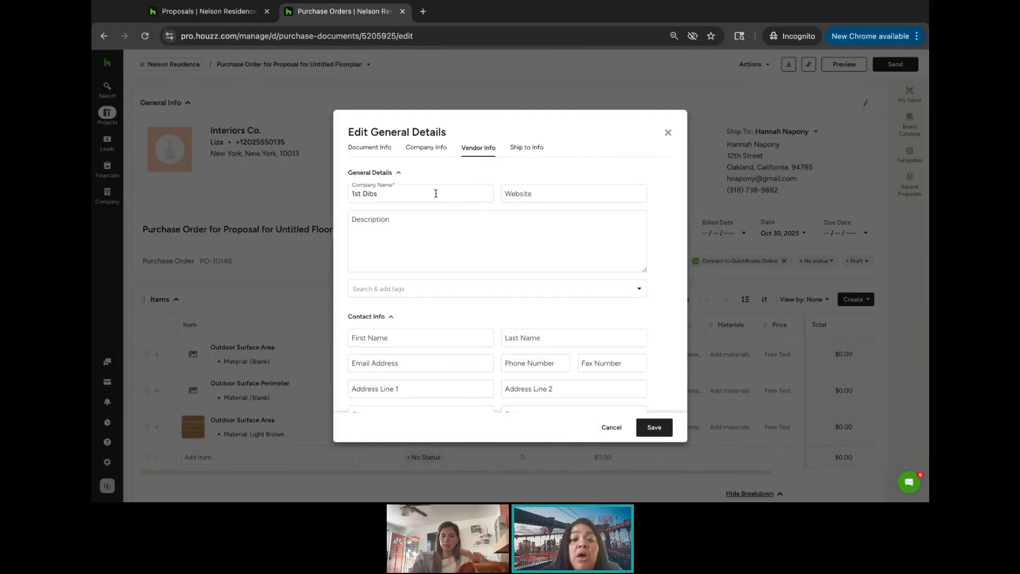
scroll(453, 273, "down", 2)
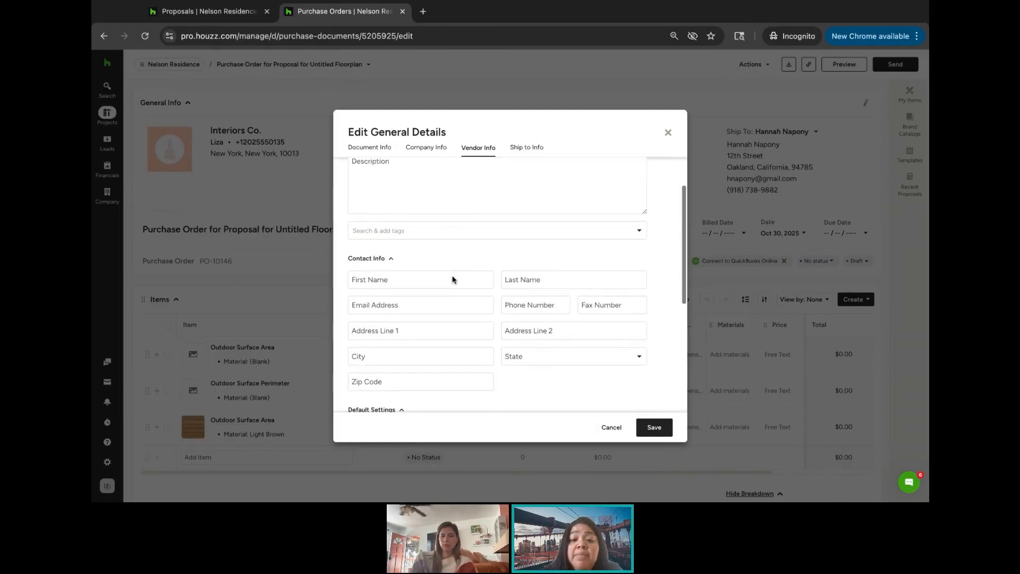
scroll(453, 277, "up", 2)
scroll(453, 279, "down", 3)
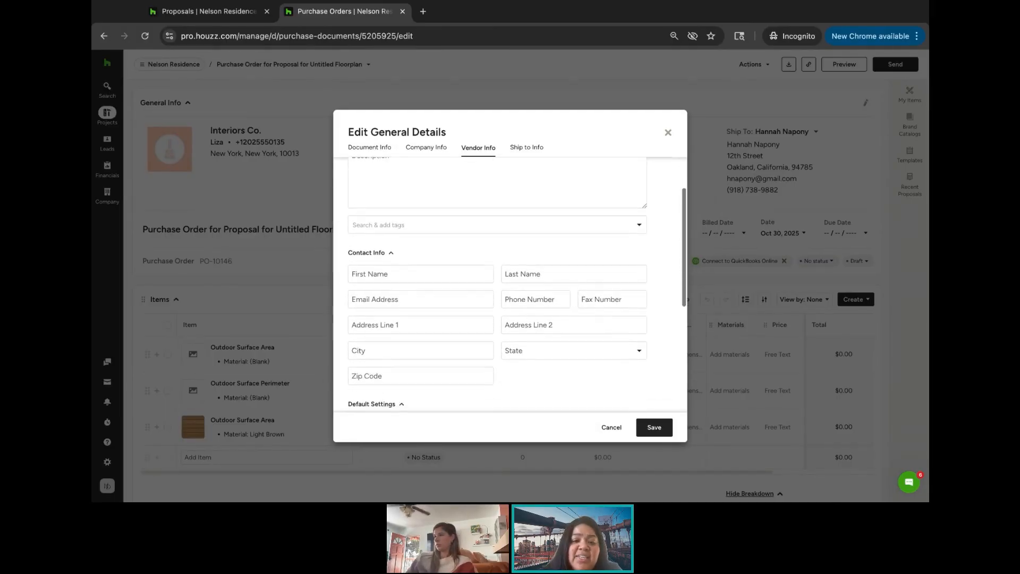
scroll(531, 280, "up", 3)
left_click_drag(642, 269, 635, 244)
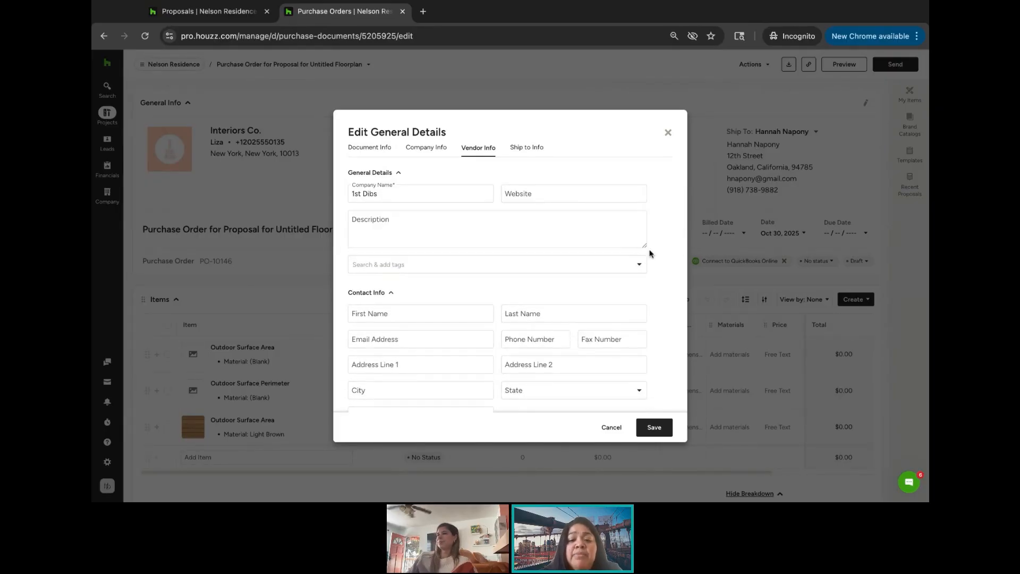
scroll(649, 253, "down", 2)
scroll(585, 260, "down", 4)
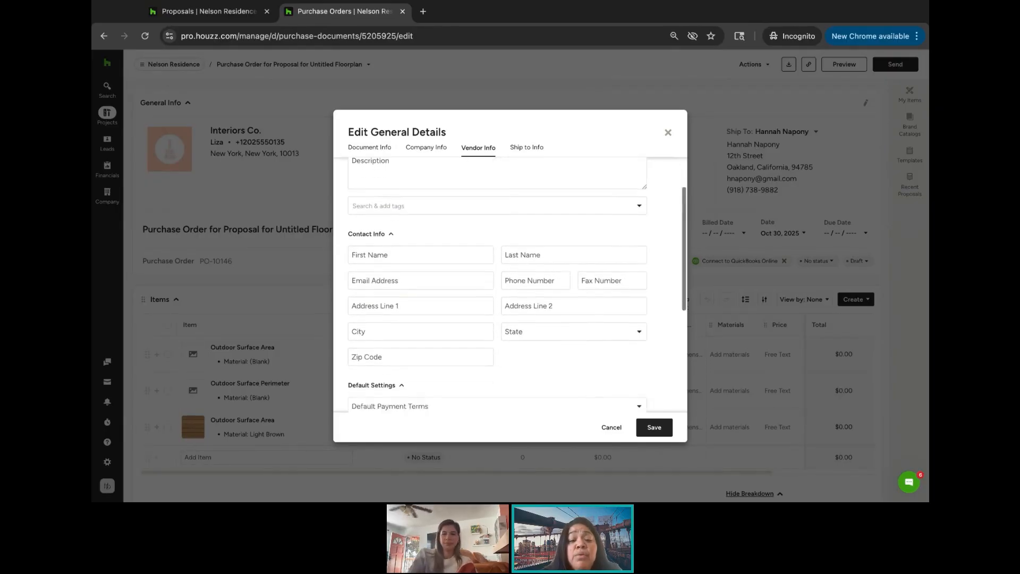
scroll(467, 281, "down", 1)
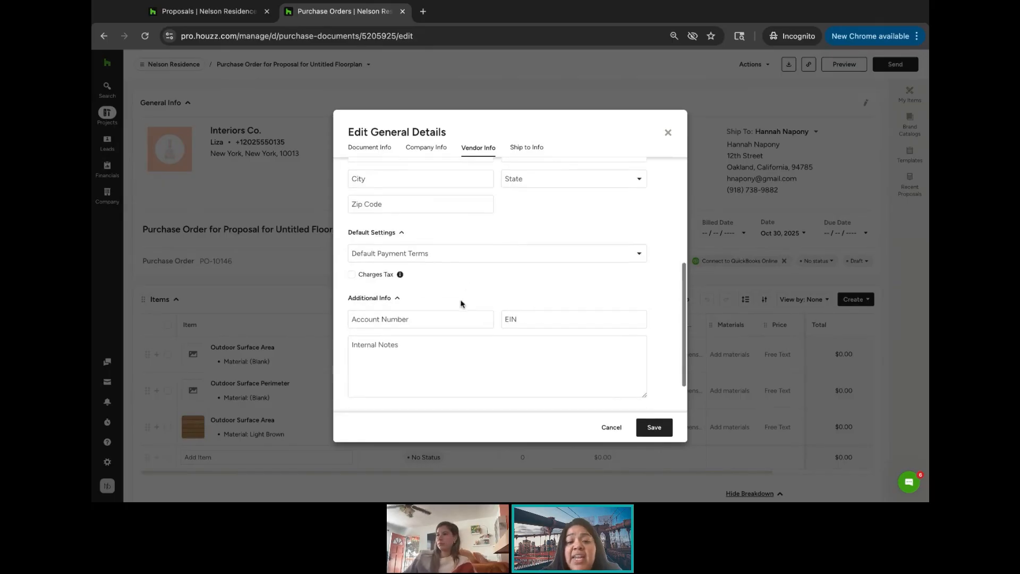
Step: Check the options for the vendor's default payment terms and try the Charges Tax setting on and off
left_click(456, 246)
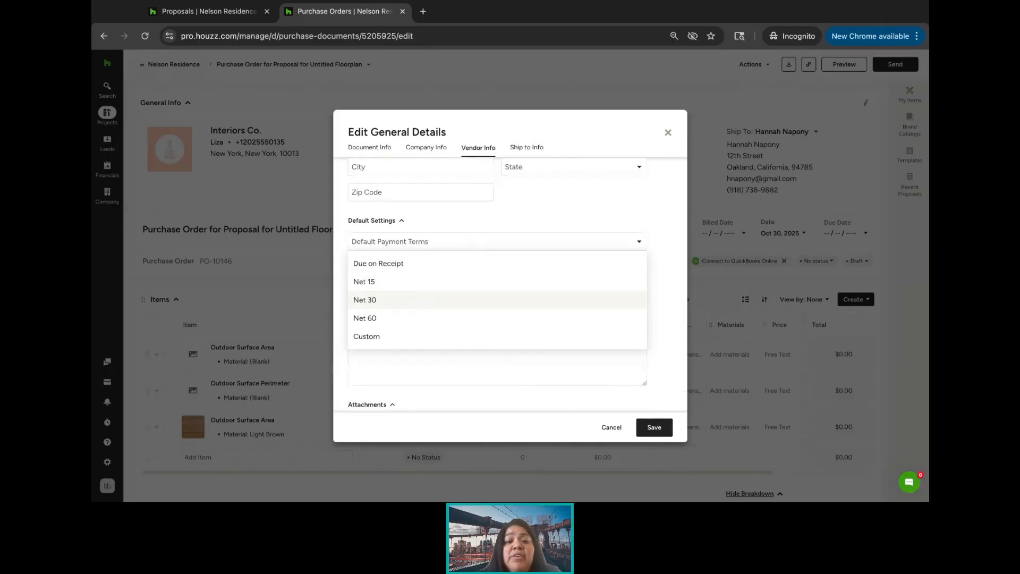
left_click(471, 222)
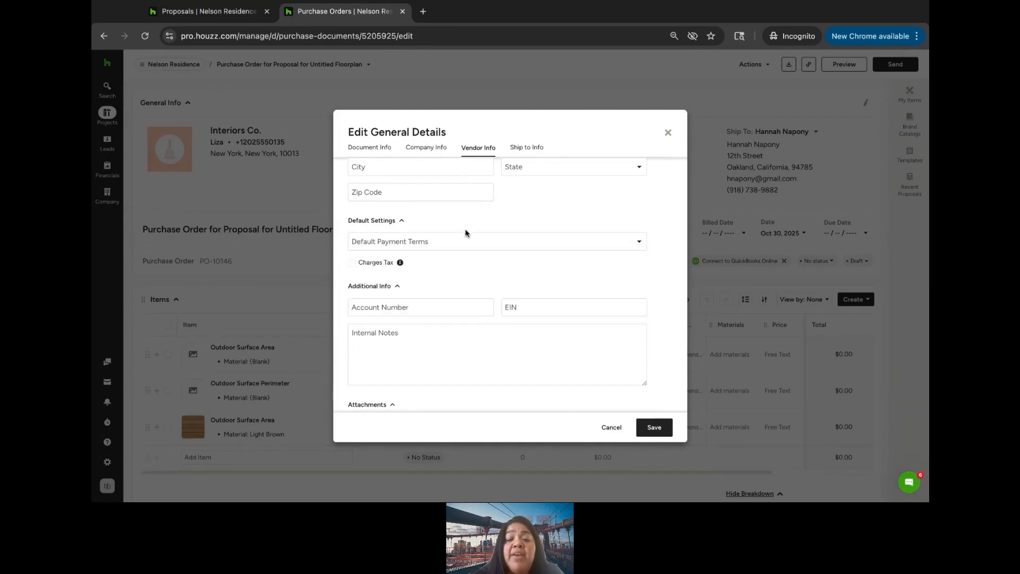
left_click(428, 244)
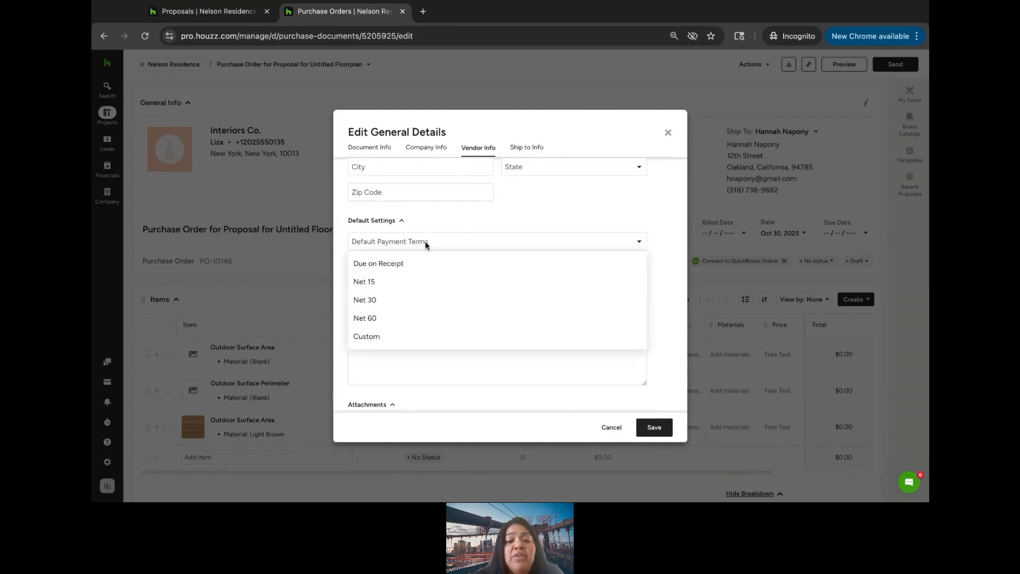
left_click(450, 216)
left_click(352, 262)
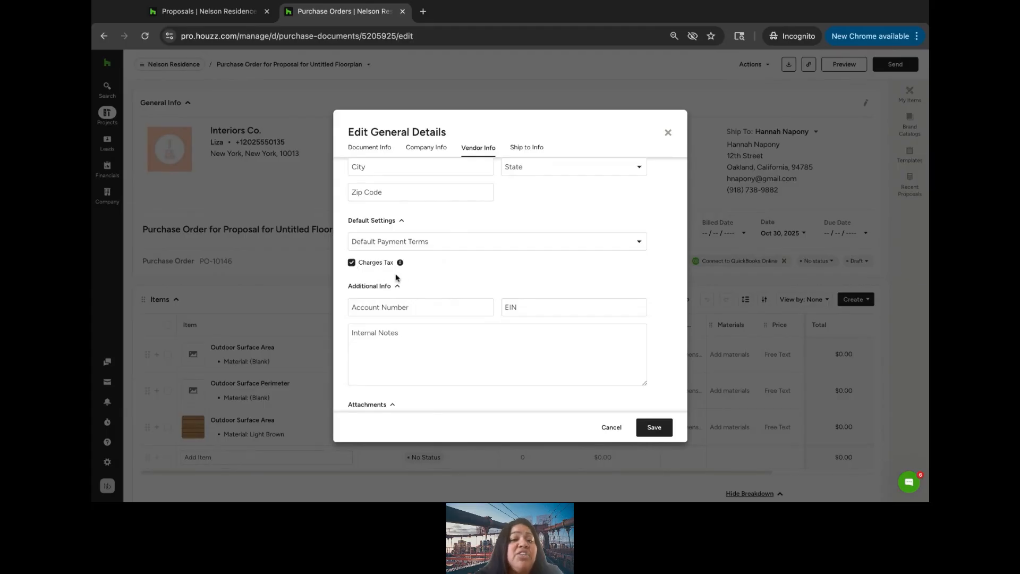
left_click(351, 262)
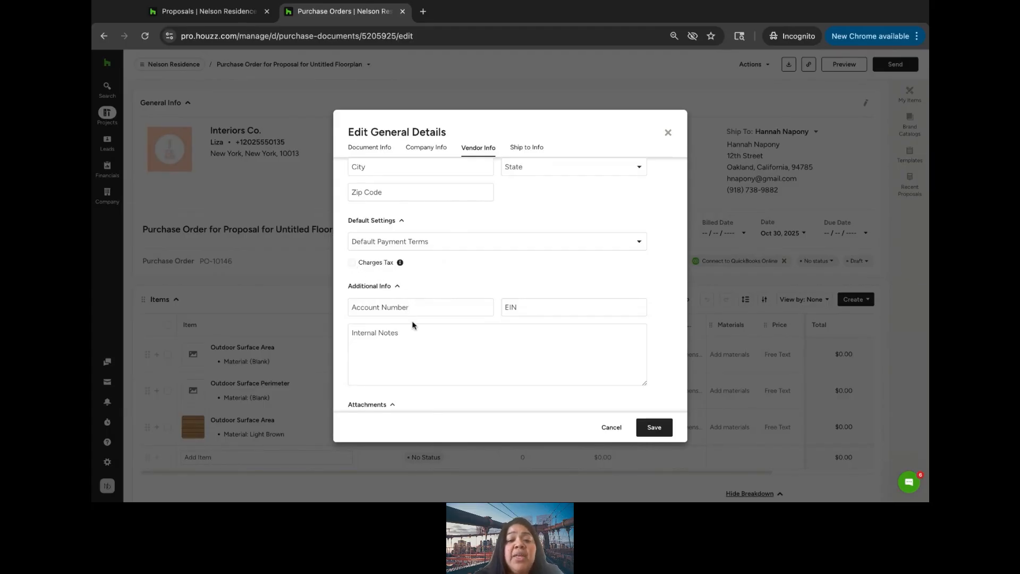
Step: View the vendor attachments section and the ship-to details, and leave the general details without saving
scroll(430, 307, "down", 2)
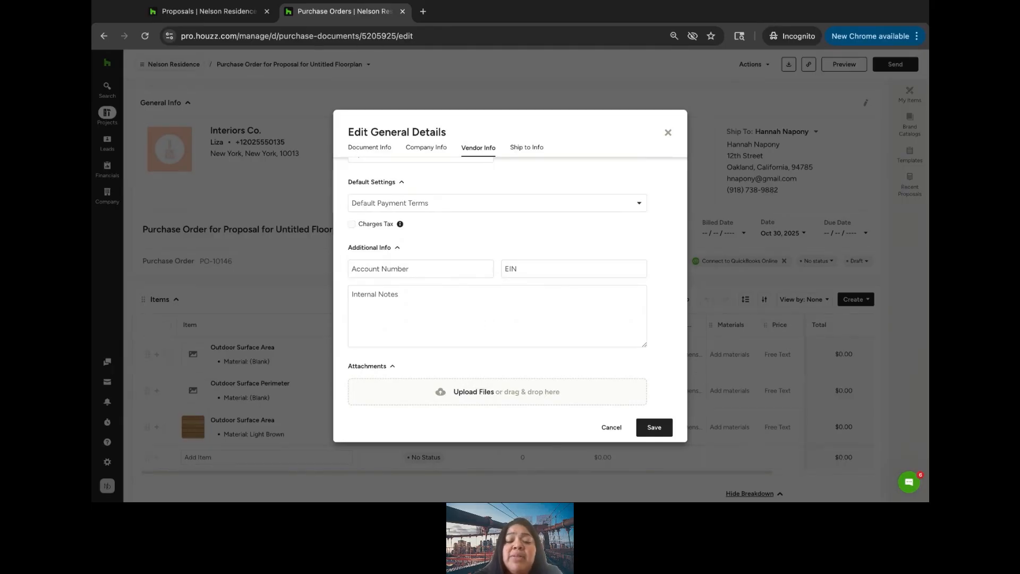
left_click(526, 149)
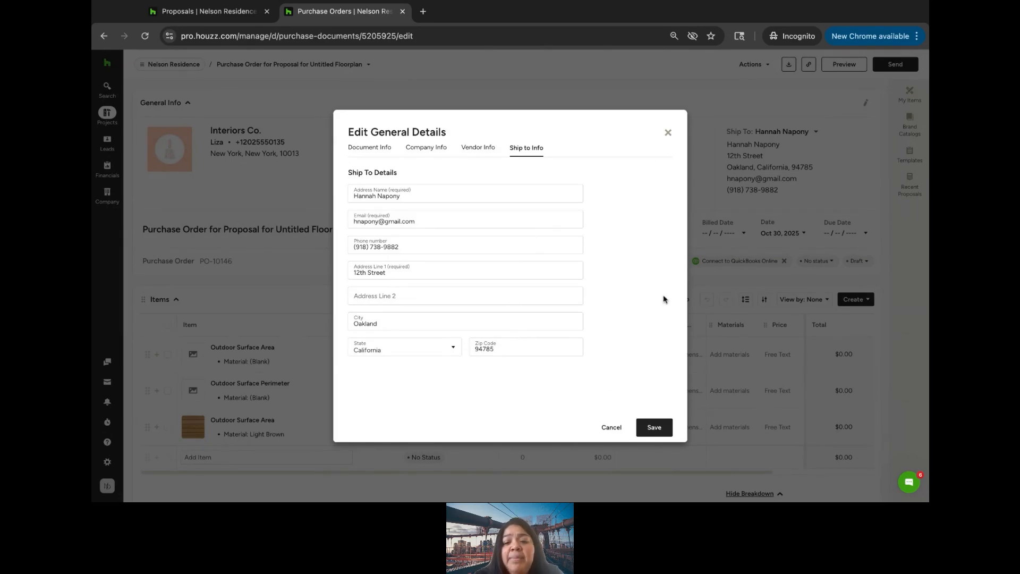
left_click(615, 427)
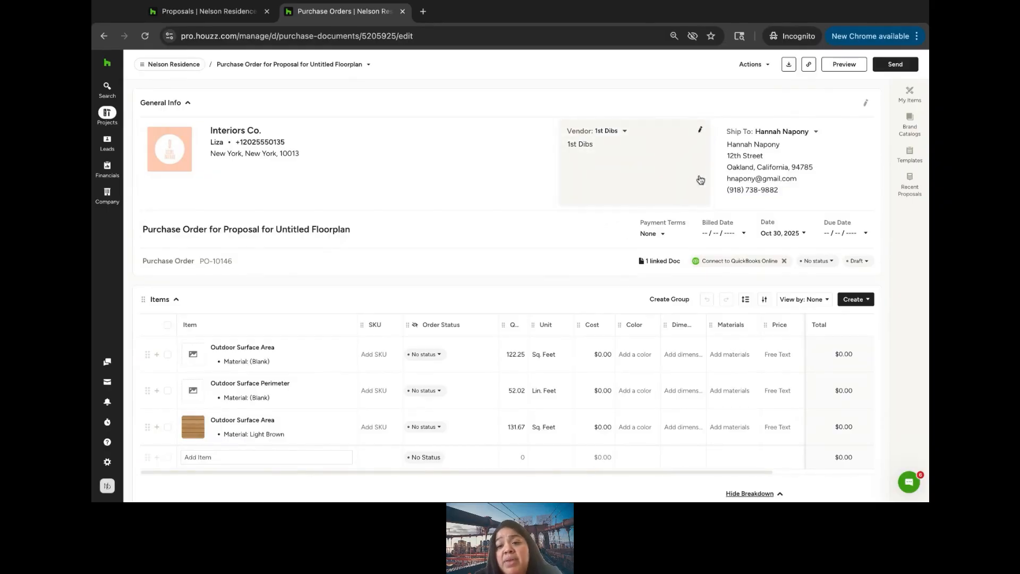
Step: Check the purchase order's payment terms options and set its billed date to Oct 15, 2025
left_click(664, 234)
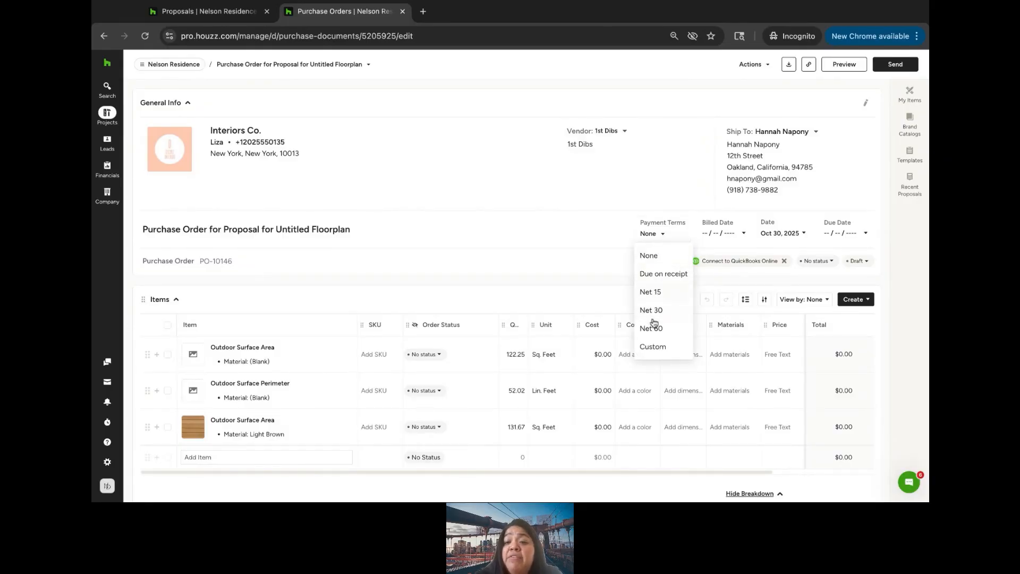
left_click(731, 247)
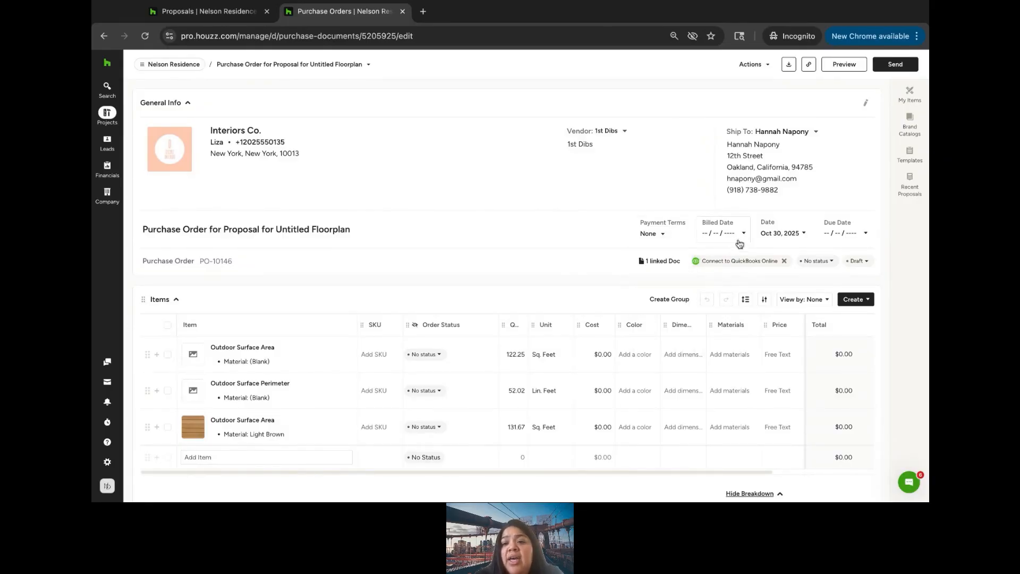
left_click(739, 242)
left_click(697, 325)
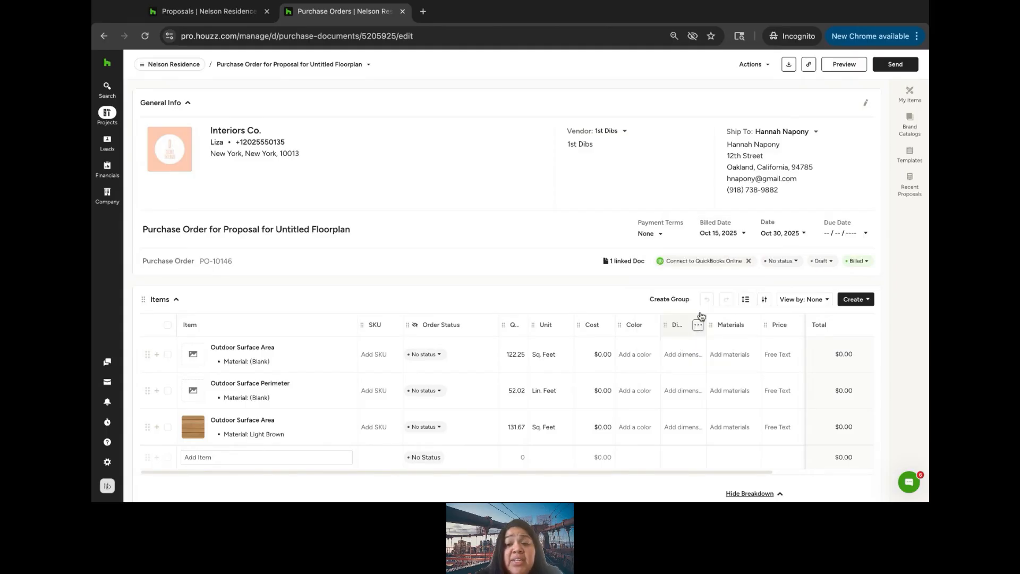
Step: Check the display options for the purchase order's date and set its due date to Nov 7, 2025
left_click(805, 234)
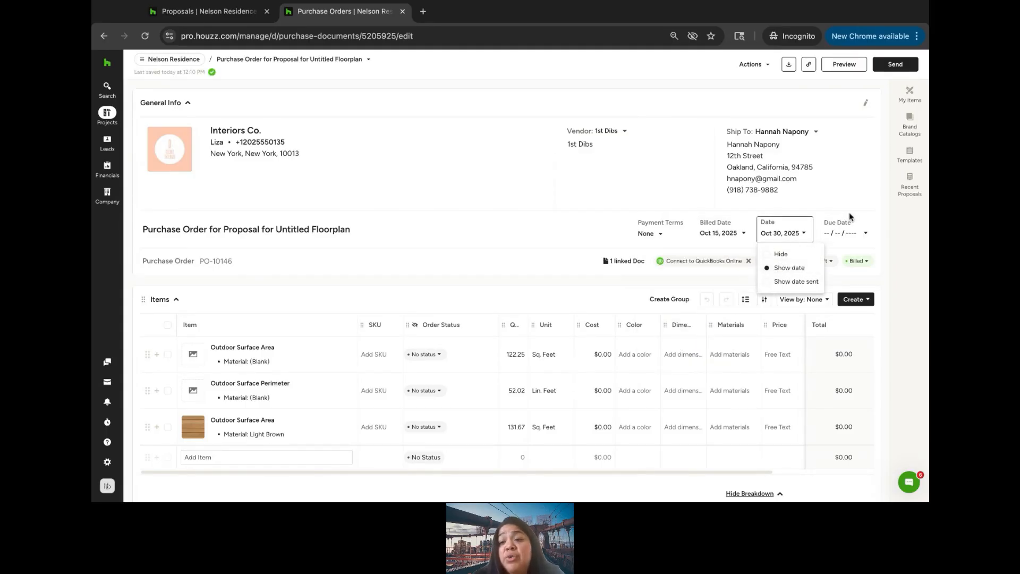
left_click(865, 232)
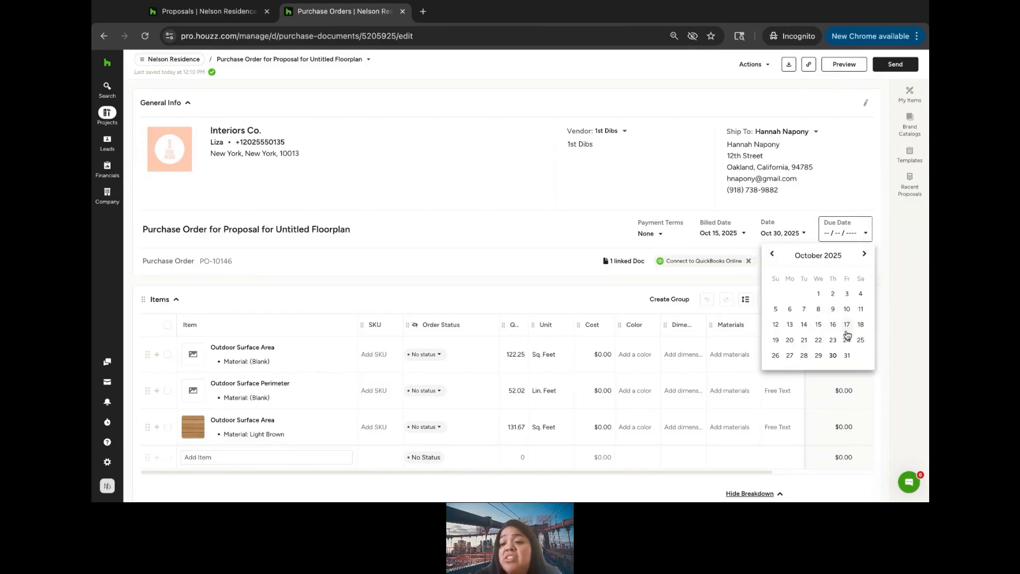
left_click(864, 255)
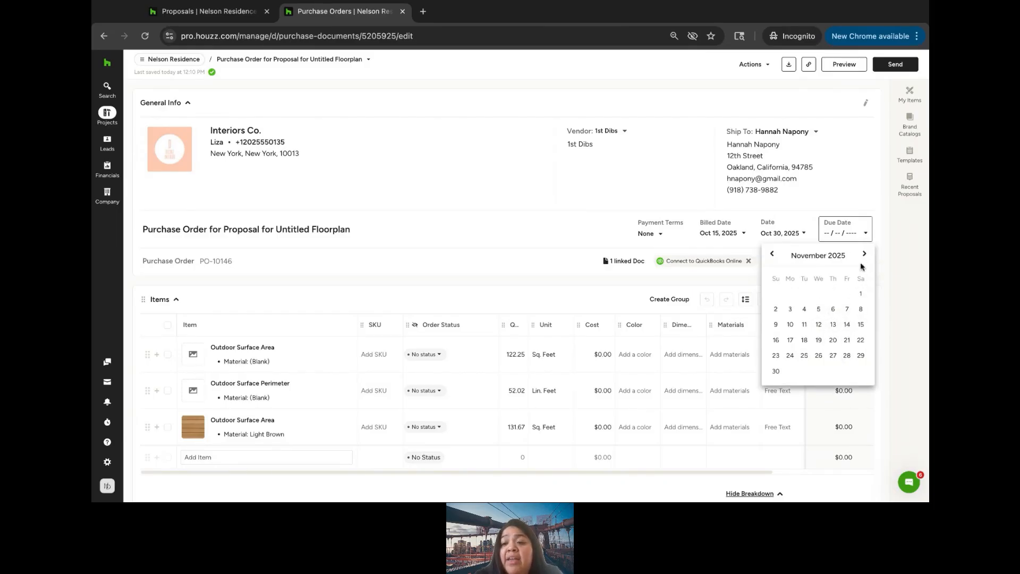
left_click(845, 309)
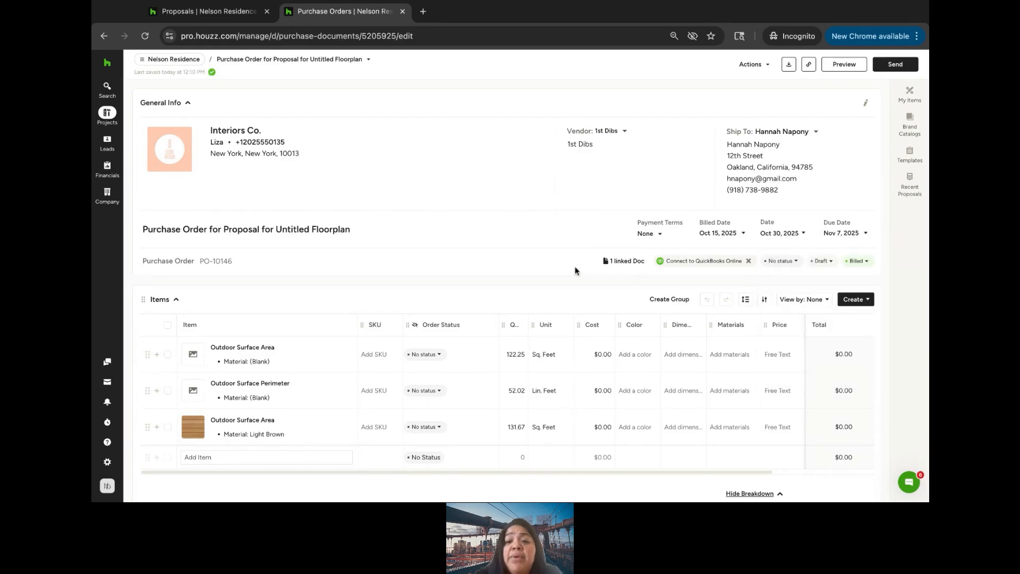
Step: Look through the editable columns of the items table, from SKU across to the shipping column
scroll(634, 298, "down", 1)
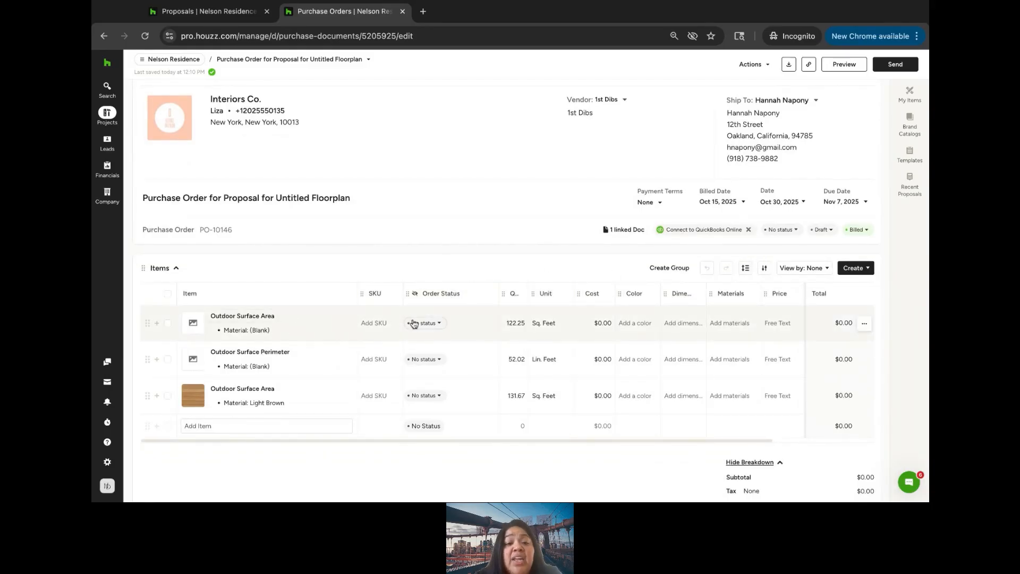
left_click(381, 323)
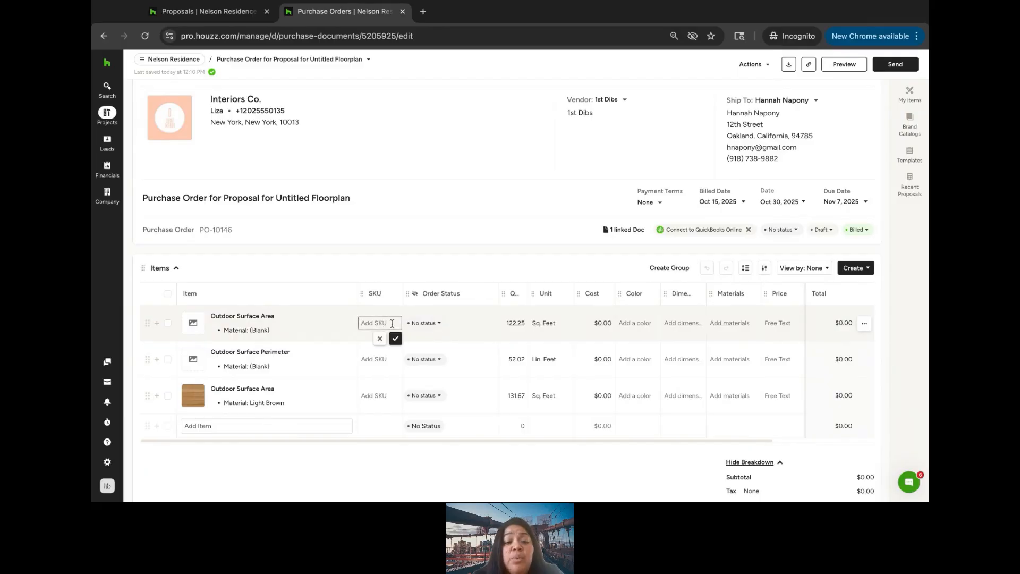
scroll(399, 323, "right", 4)
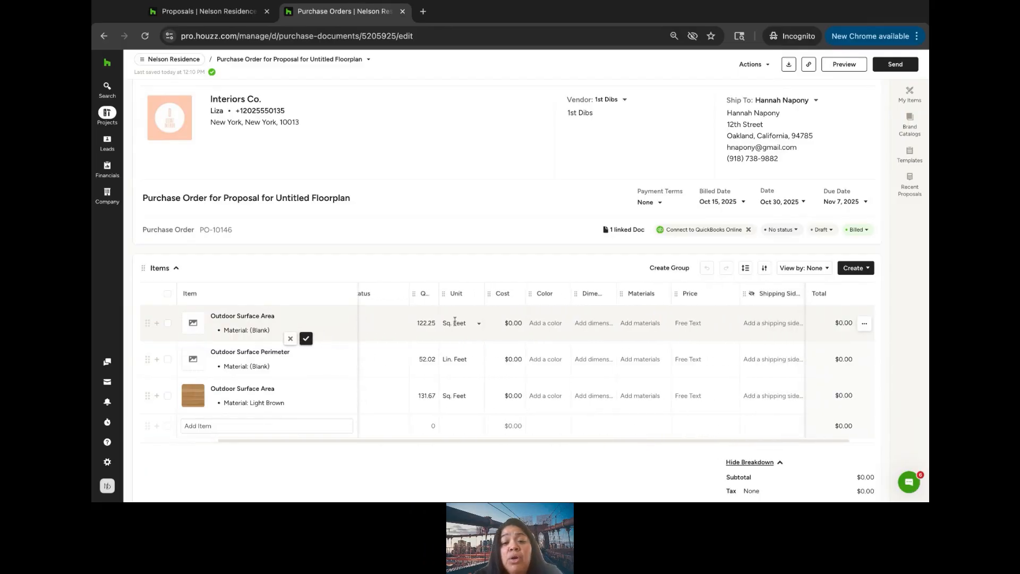
scroll(455, 321, "right", 1)
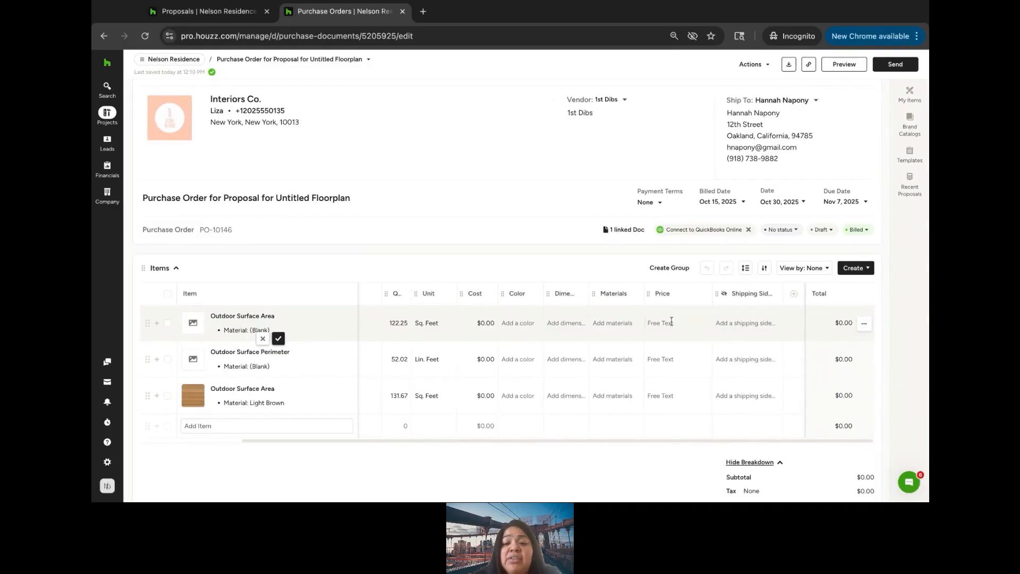
Step: Turn on the Manufacturer, Docs and Room columns for the items table and save the column settings
left_click(765, 269)
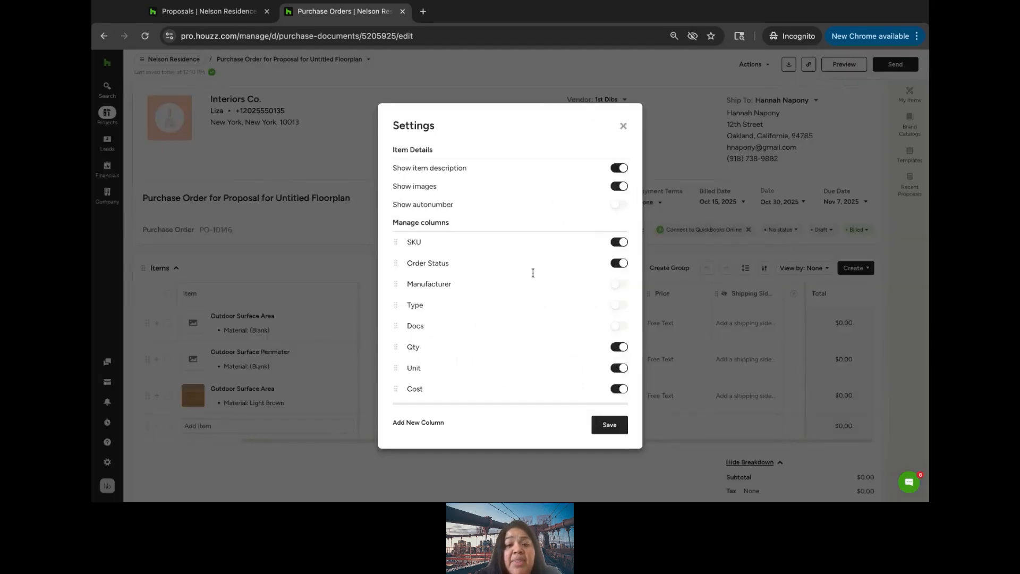
left_click(617, 284)
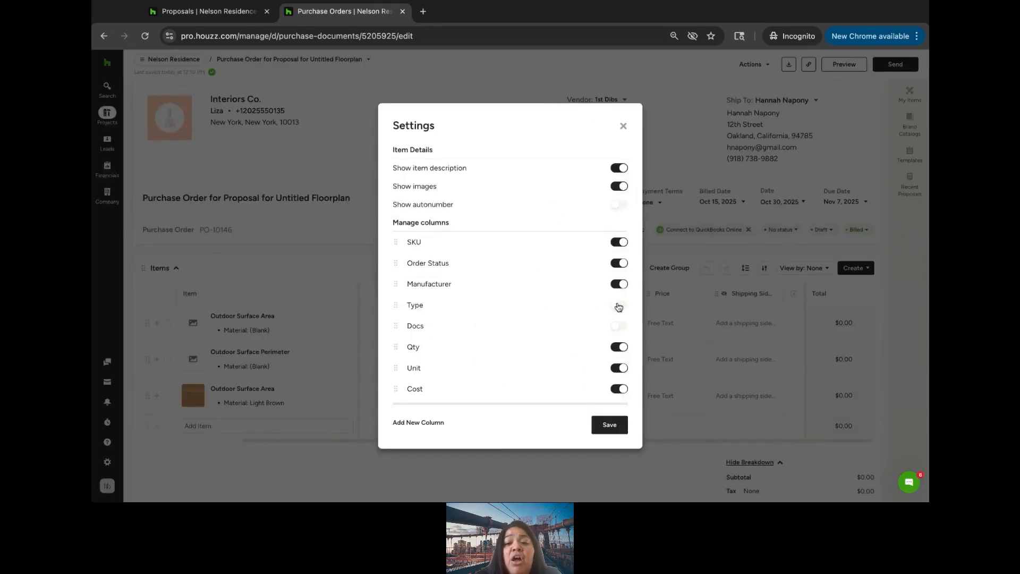
left_click(619, 306)
left_click(618, 326)
left_click(617, 305)
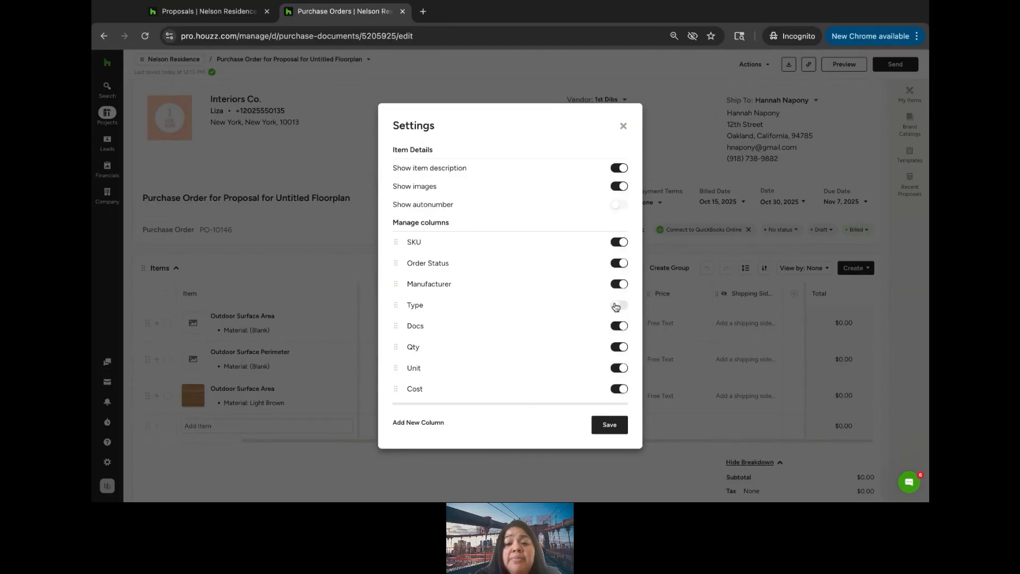
scroll(576, 317, "down", 1)
scroll(576, 317, "down", 2)
left_click(620, 342)
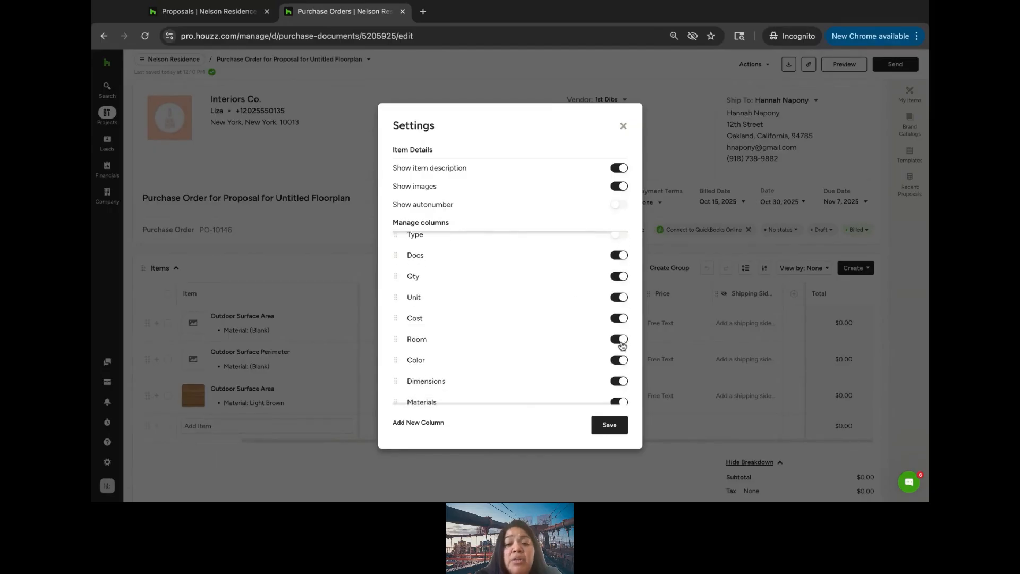
scroll(604, 363, "down", 1)
left_click(609, 424)
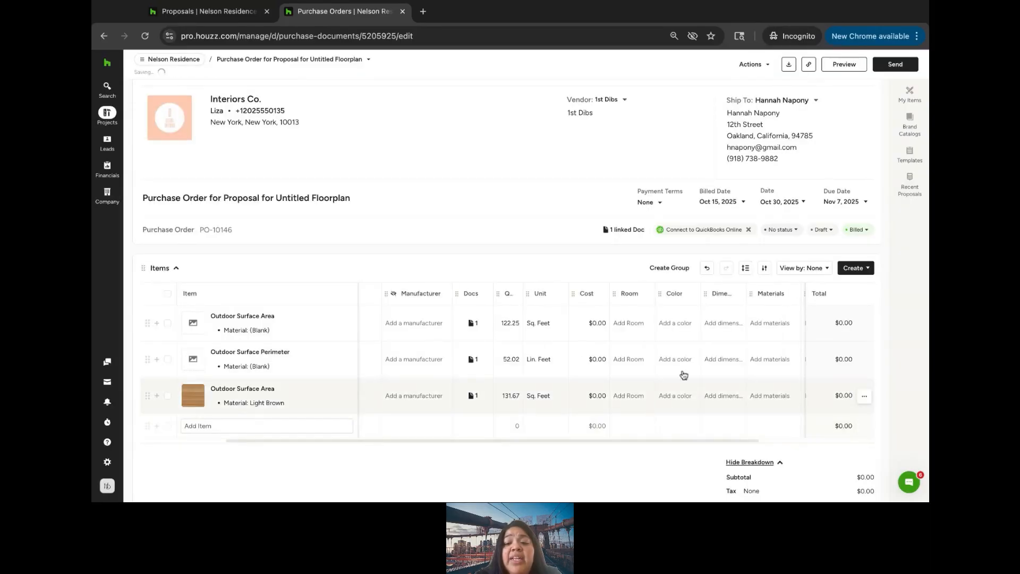
scroll(700, 337, "right", 5)
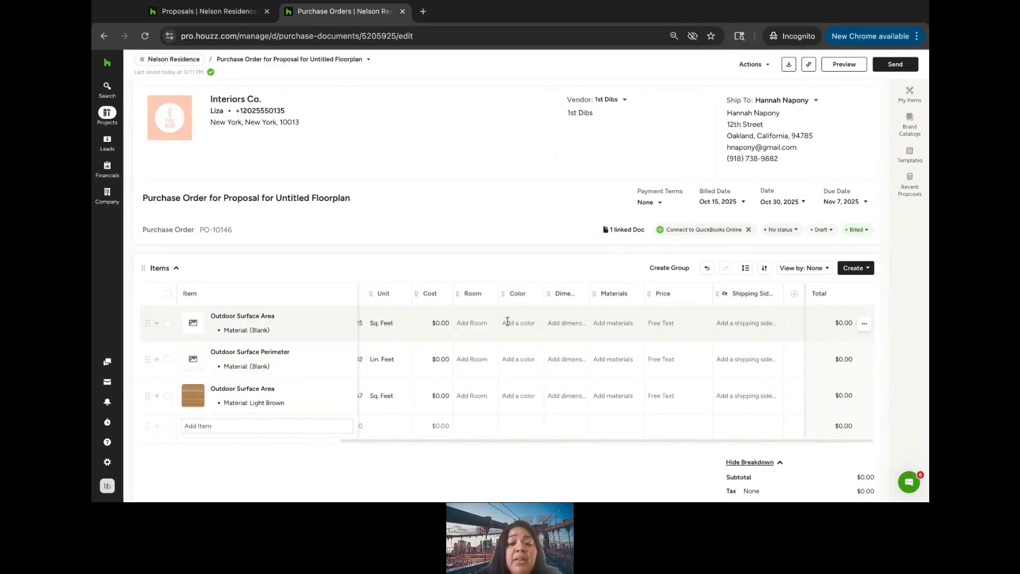
scroll(504, 321, "left", 1)
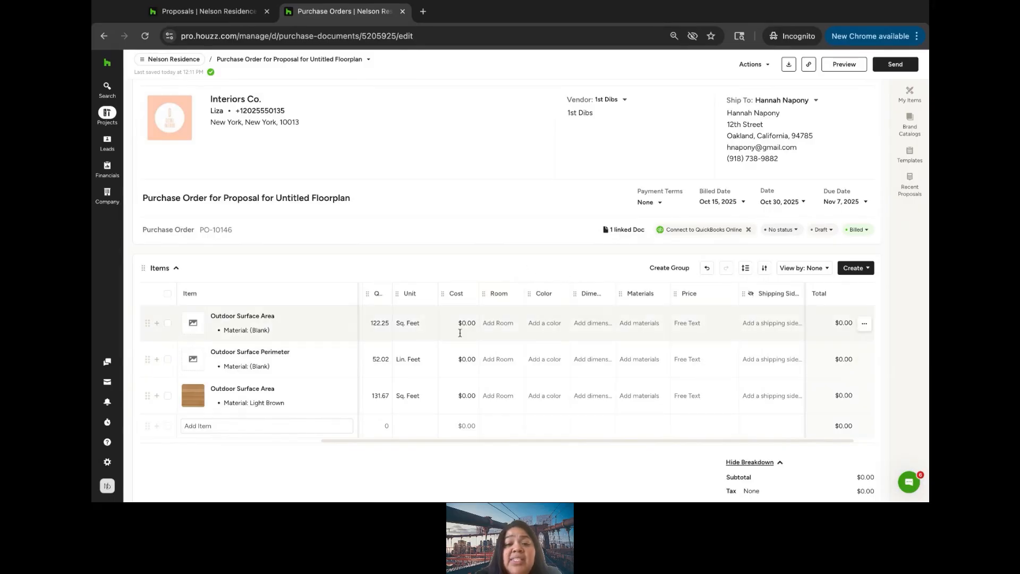
Step: Set the order status of the Light Brown Outdoor Surface Area item to Backordered
scroll(449, 326, "left", 5)
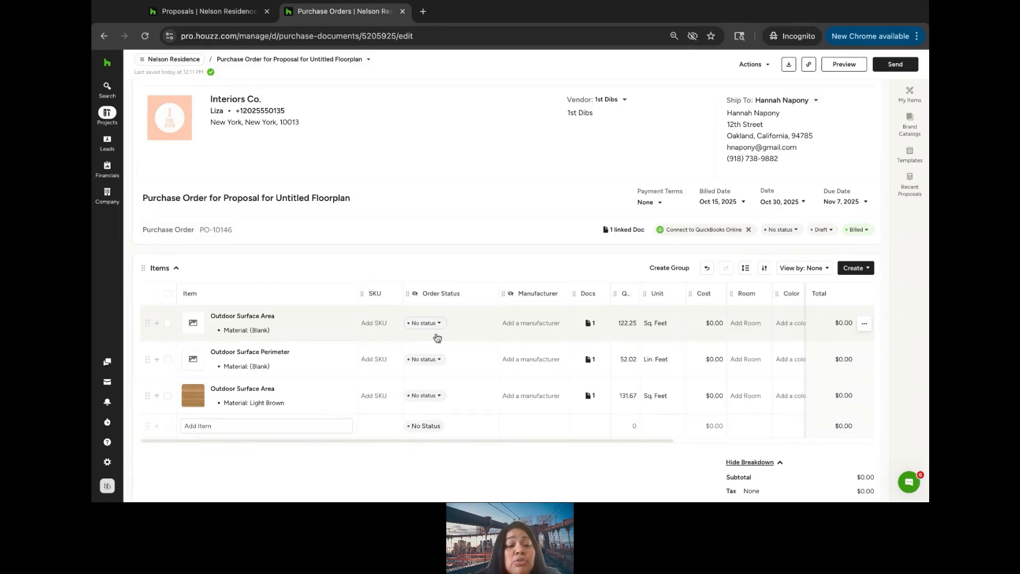
left_click(427, 395)
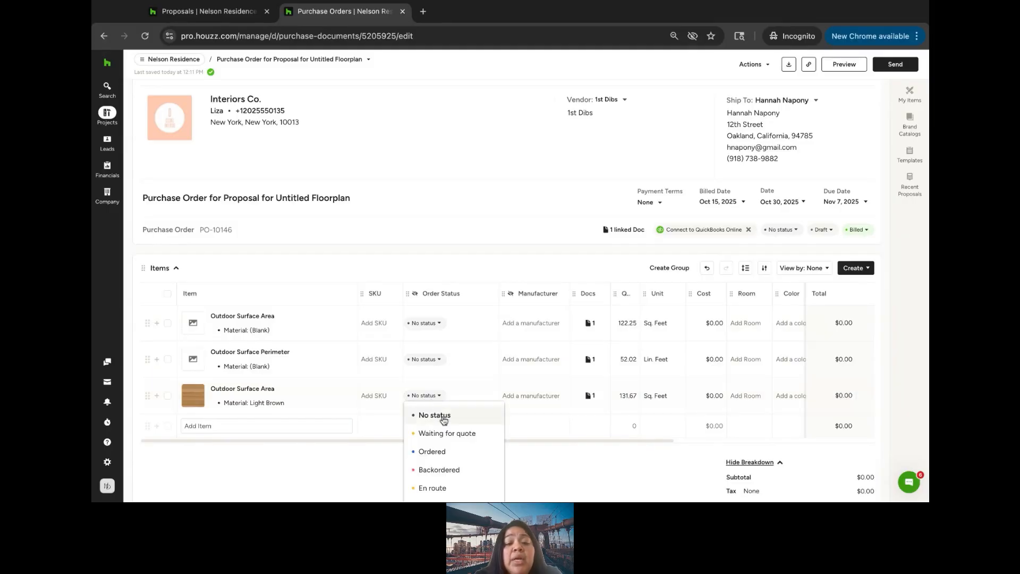
scroll(441, 444, "down", 2)
left_click(440, 444)
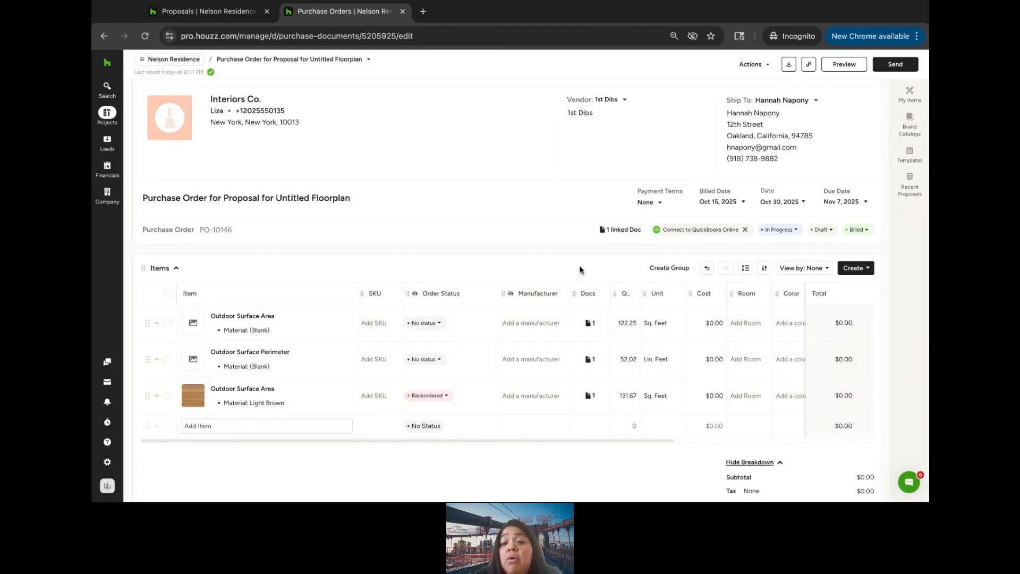
Step: Set the whole purchase order's status to Delivered, and the first Outdoor Surface Area item's order status to Backordered
left_click(778, 230)
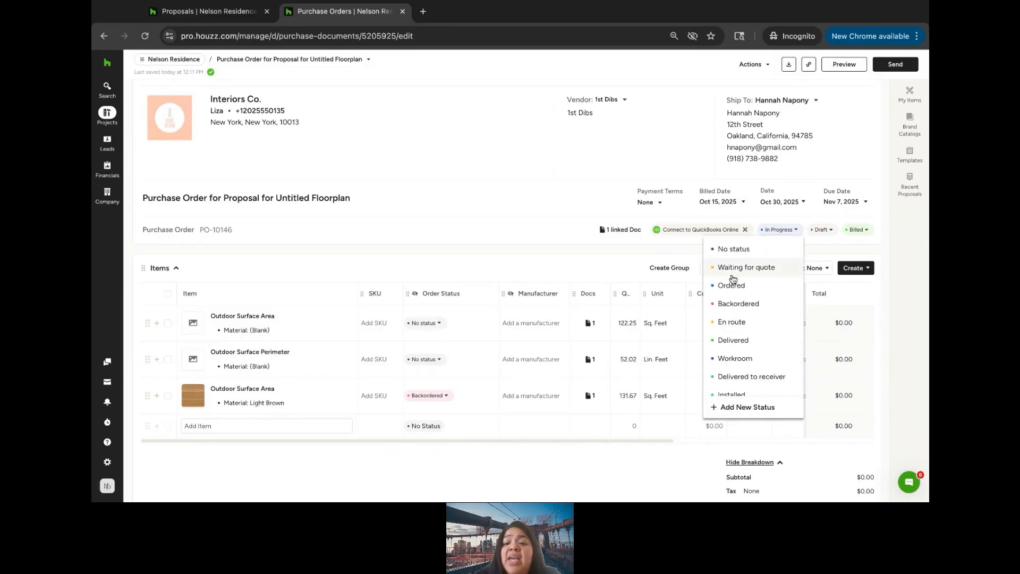
left_click(733, 341)
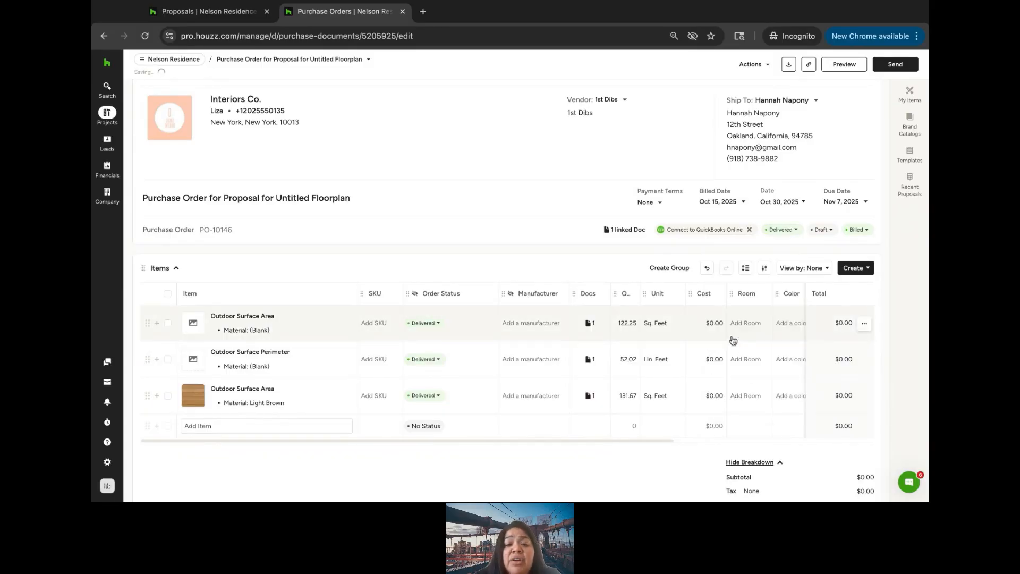
left_click(777, 232)
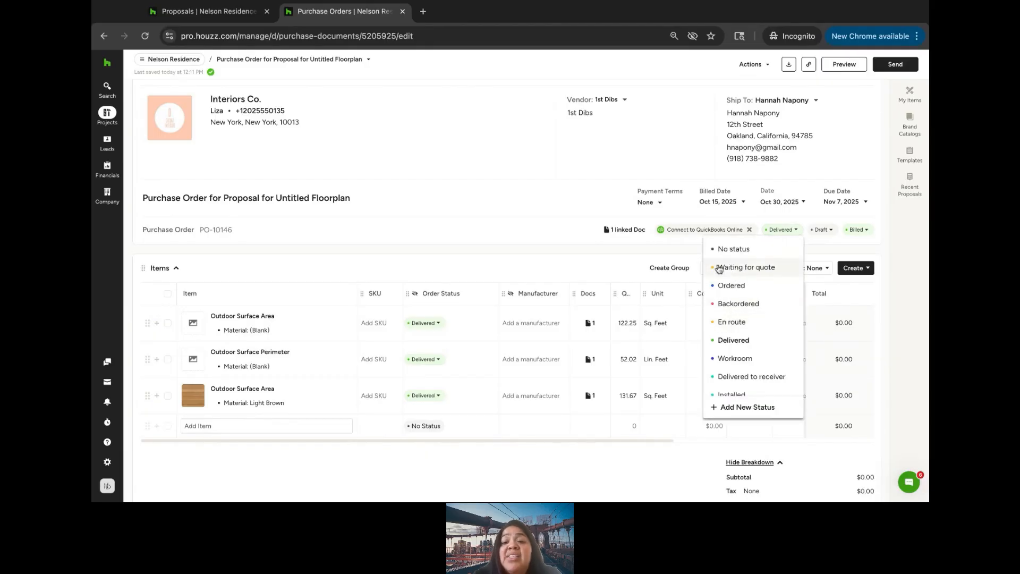
left_click(616, 262)
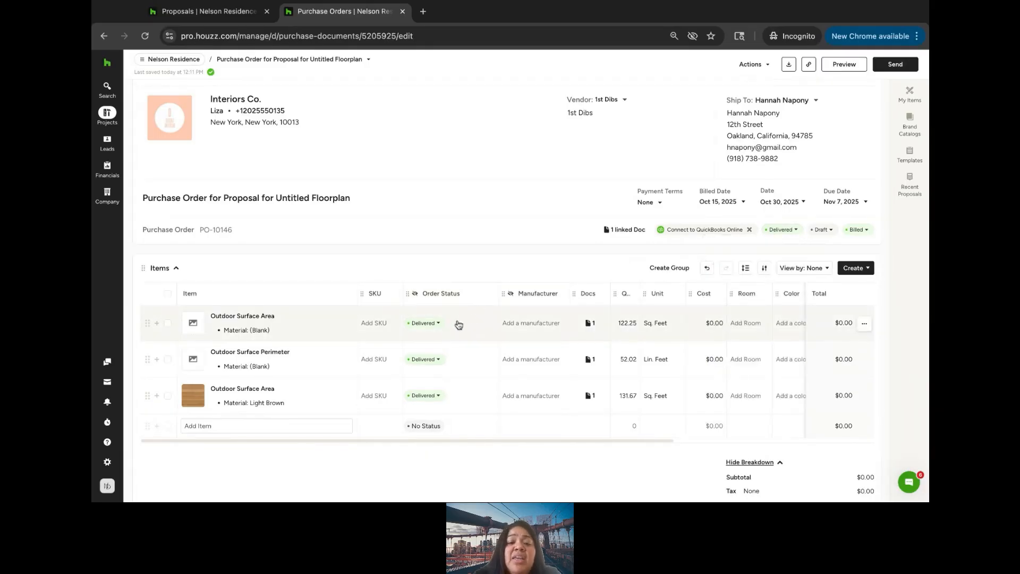
left_click(440, 326)
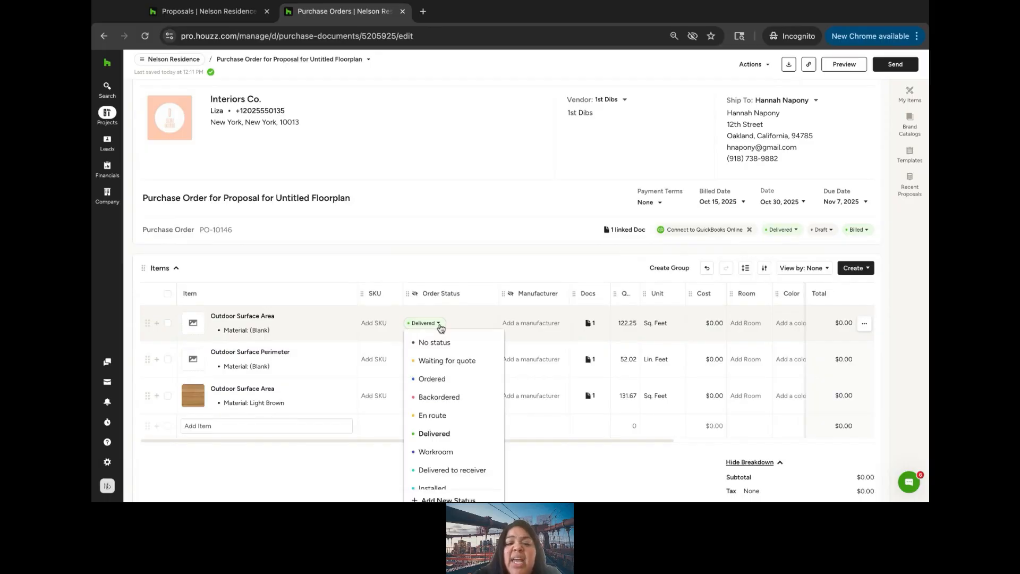
left_click(438, 398)
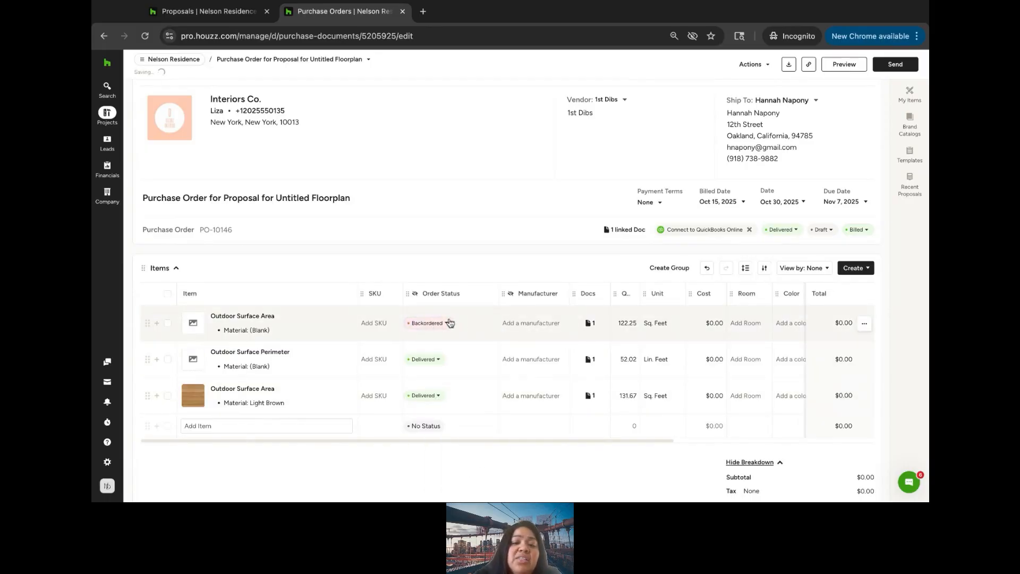
Step: Set the cost of the first Outdoor Surface Area item to $12
scroll(474, 264, "down", 3)
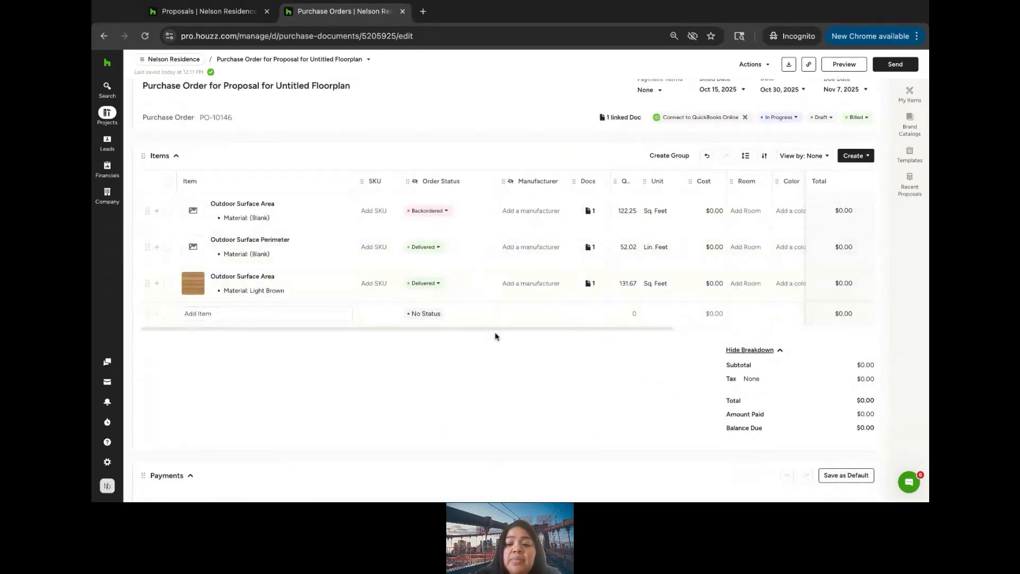
scroll(498, 341, "down", 1)
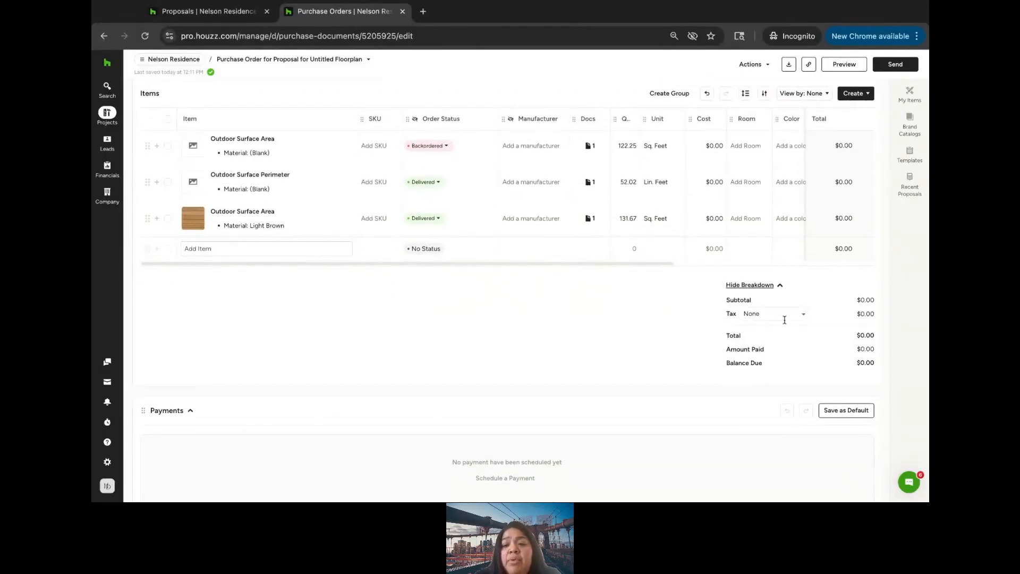
left_click(714, 145)
type("12")
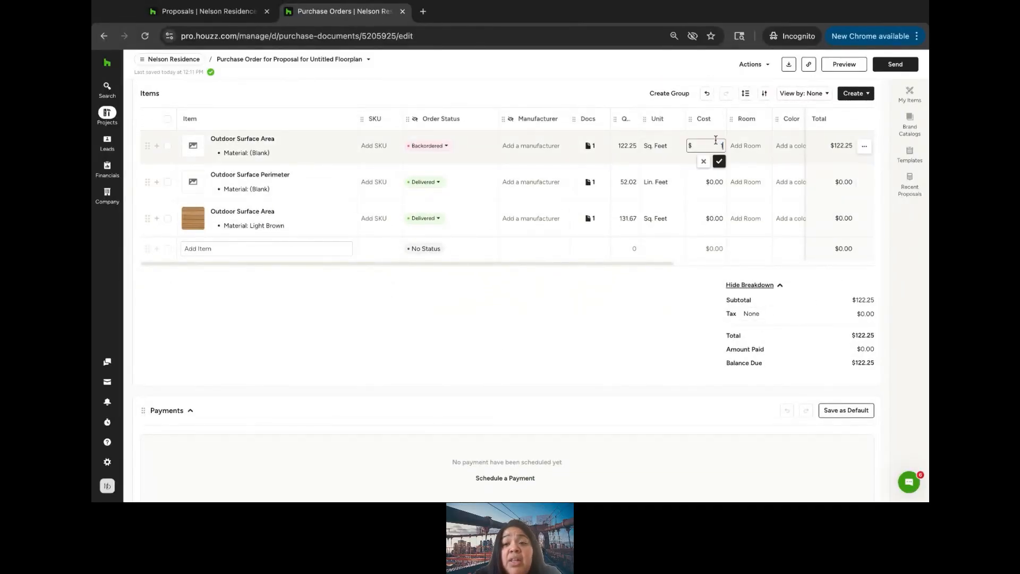
left_click(718, 161)
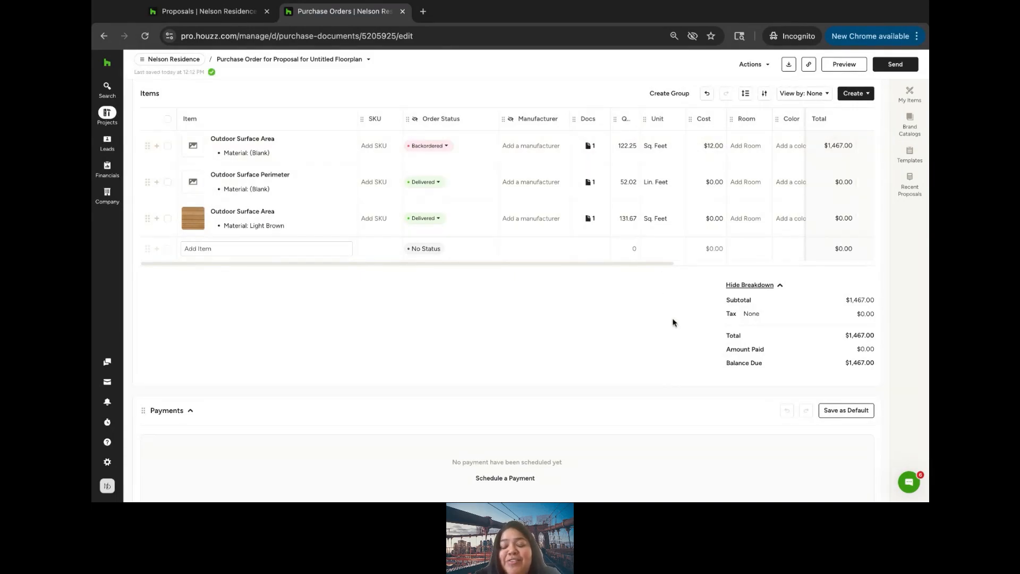
Step: Schedule three payments for the purchase order, giving Payment 1 Net 30 terms
scroll(673, 322, "down", 3)
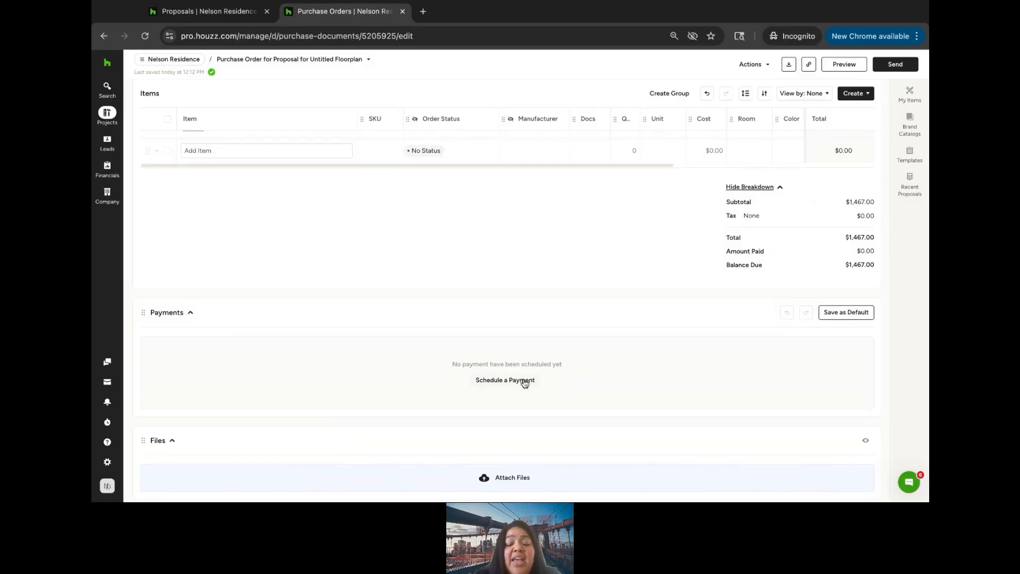
left_click(505, 379)
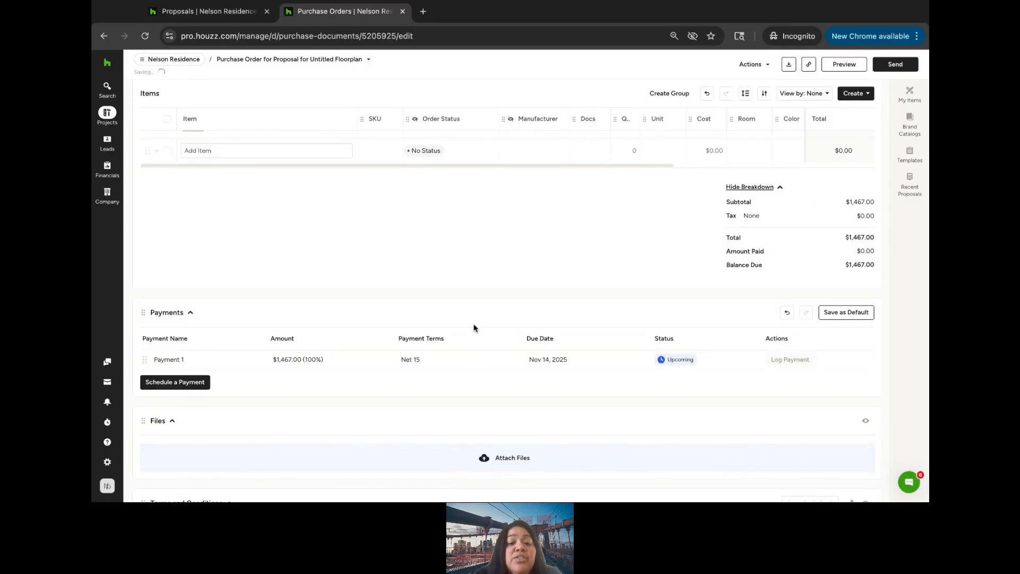
left_click(403, 359)
left_click(425, 400)
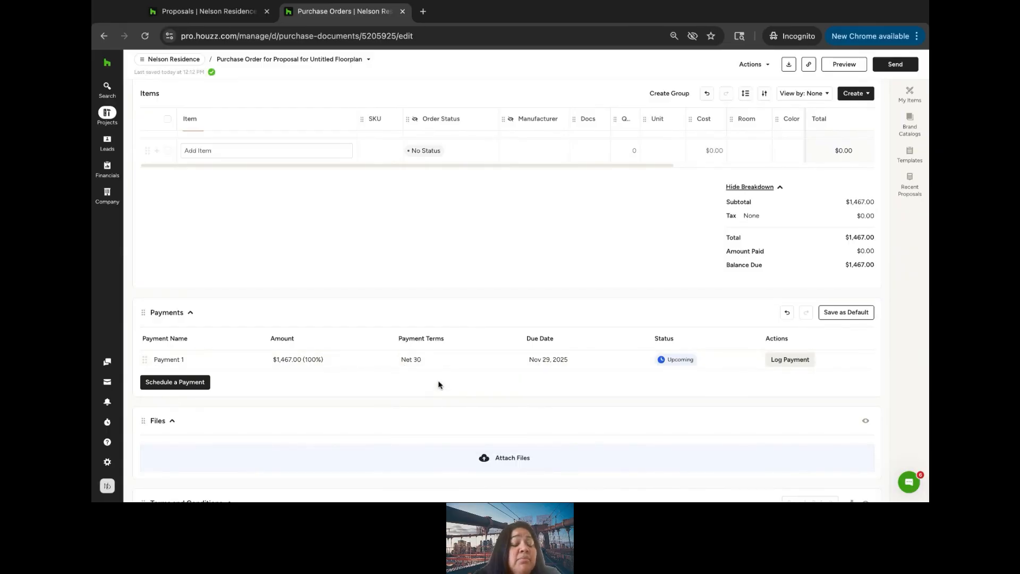
left_click(181, 382)
left_click(192, 404)
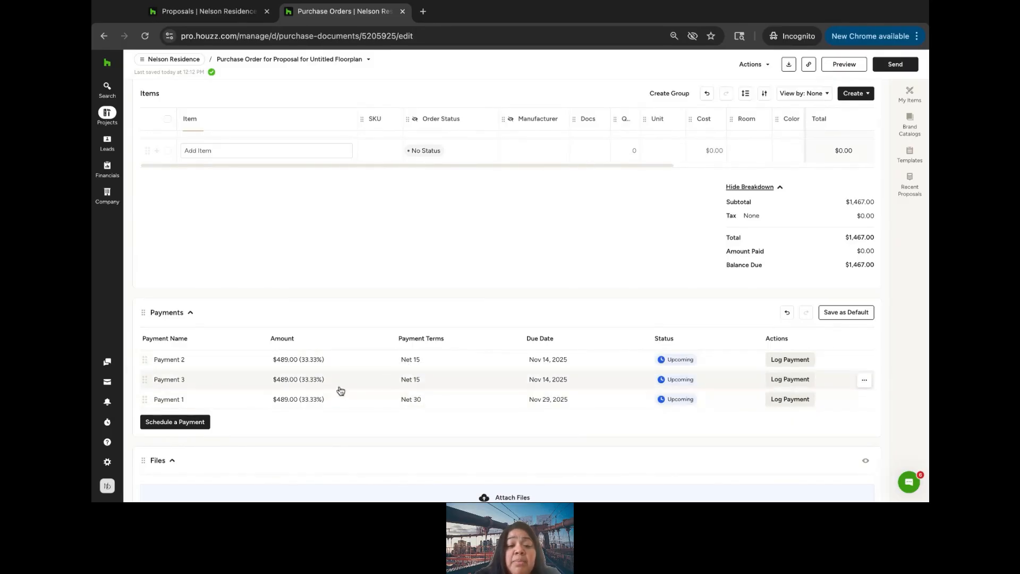
Step: Set Payment 3 to Custom payment terms and an amount of $300
left_click(409, 379)
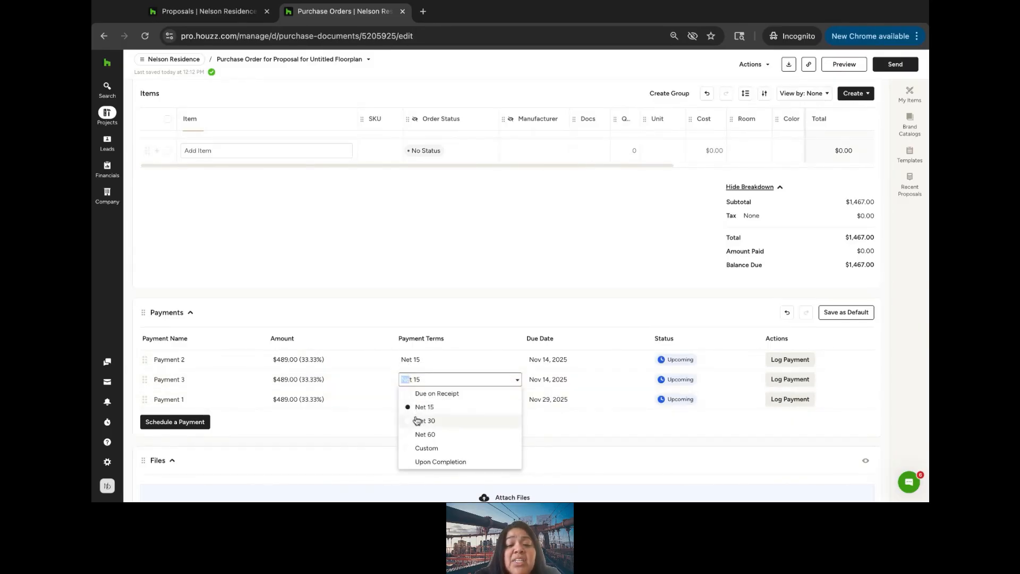
left_click(412, 448)
left_click(299, 378)
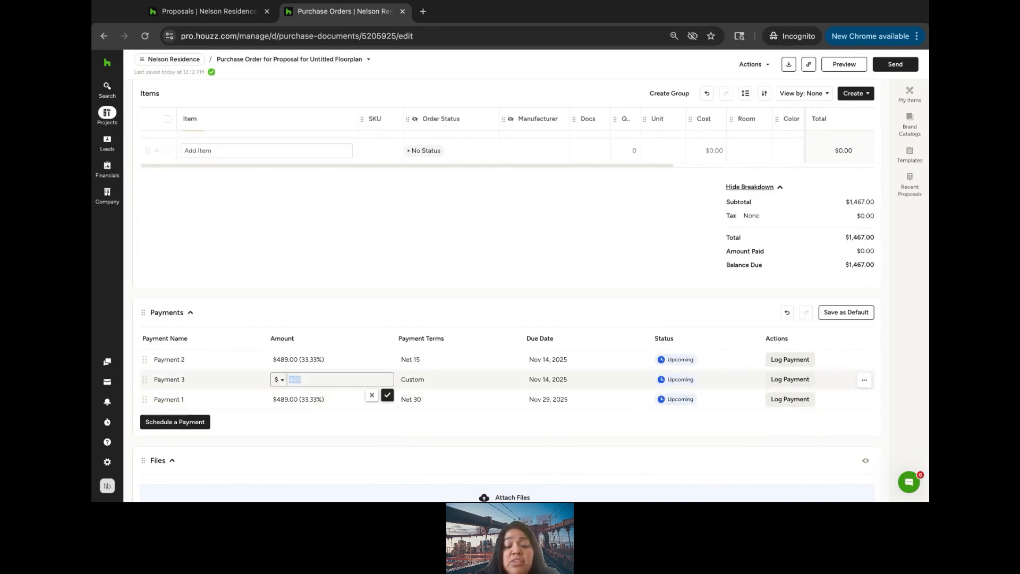
type("300")
left_click(387, 394)
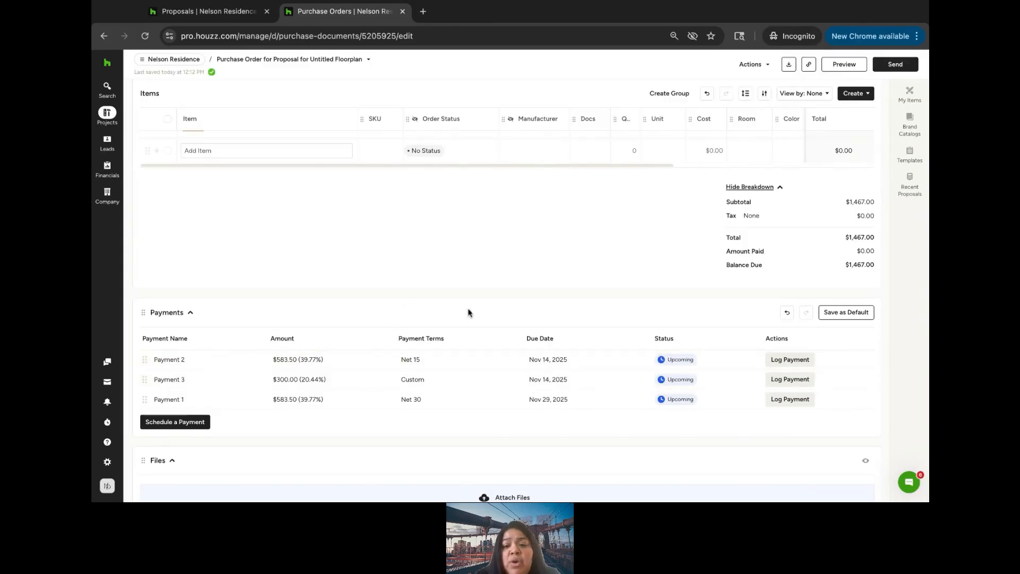
Step: Check the due date calendar for Payment 2 and the payment methods offered when logging that payment
left_click(559, 359)
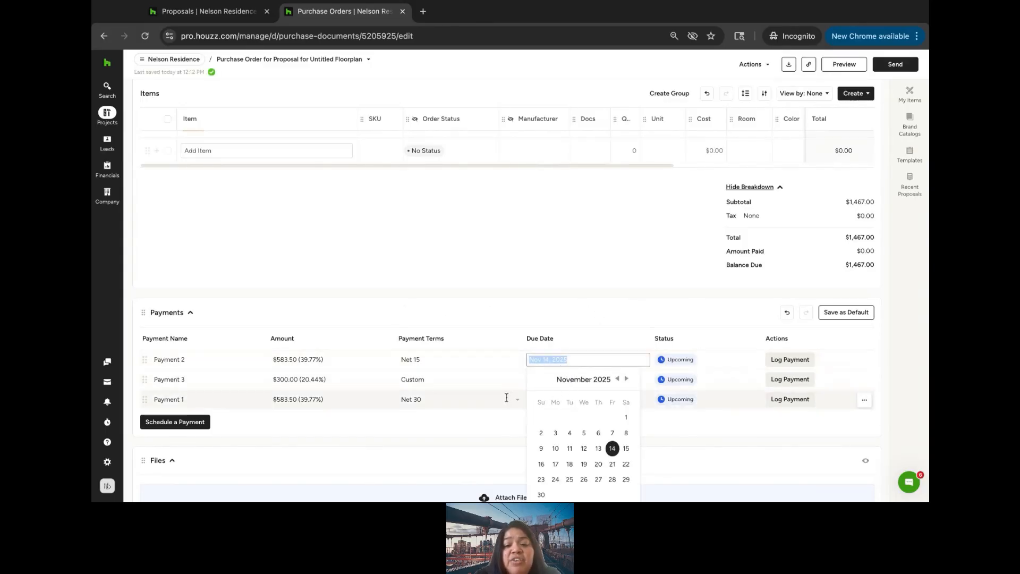
left_click(510, 396)
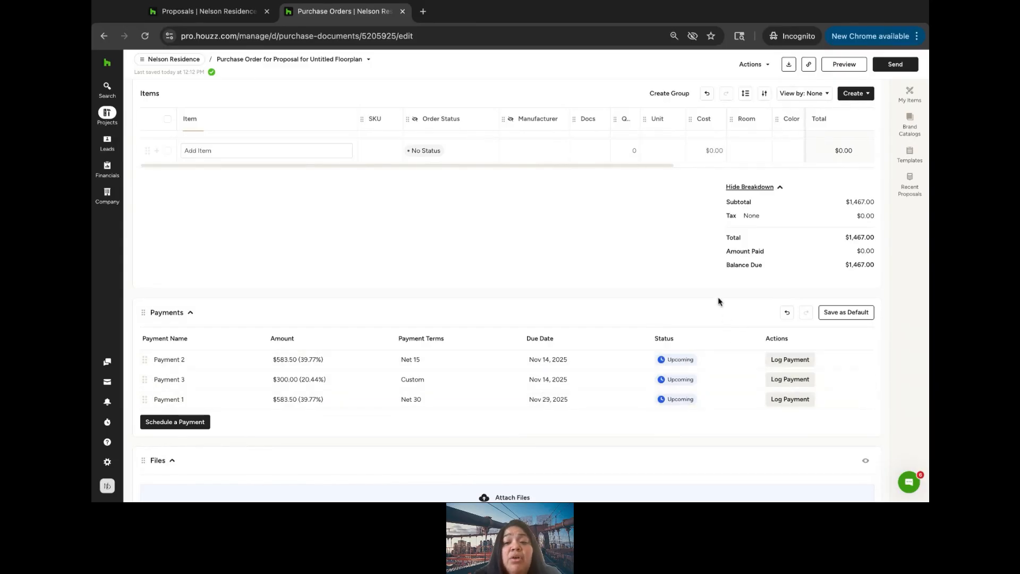
left_click(776, 364)
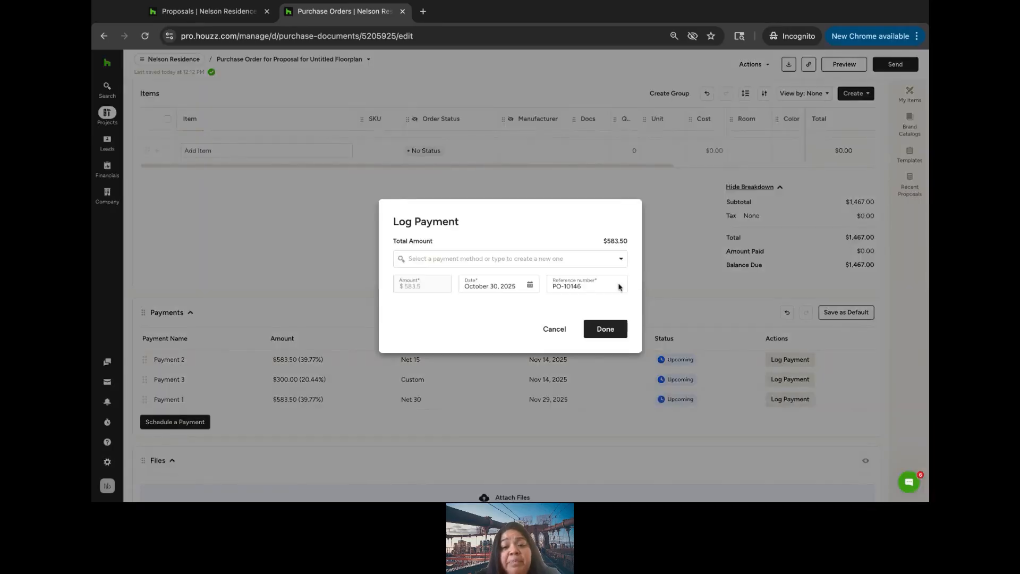
left_click(564, 264)
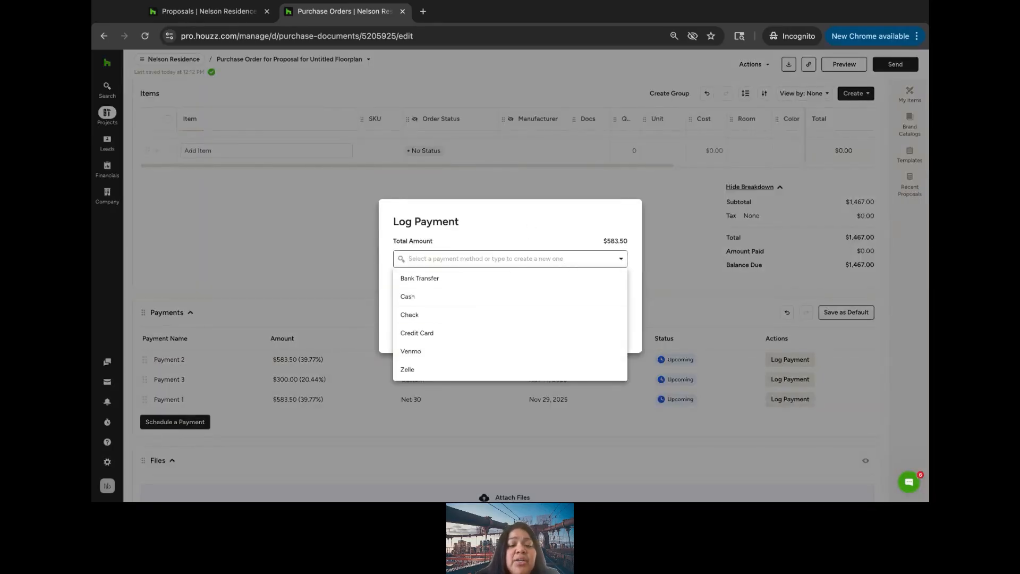
left_click(587, 236)
left_click(554, 332)
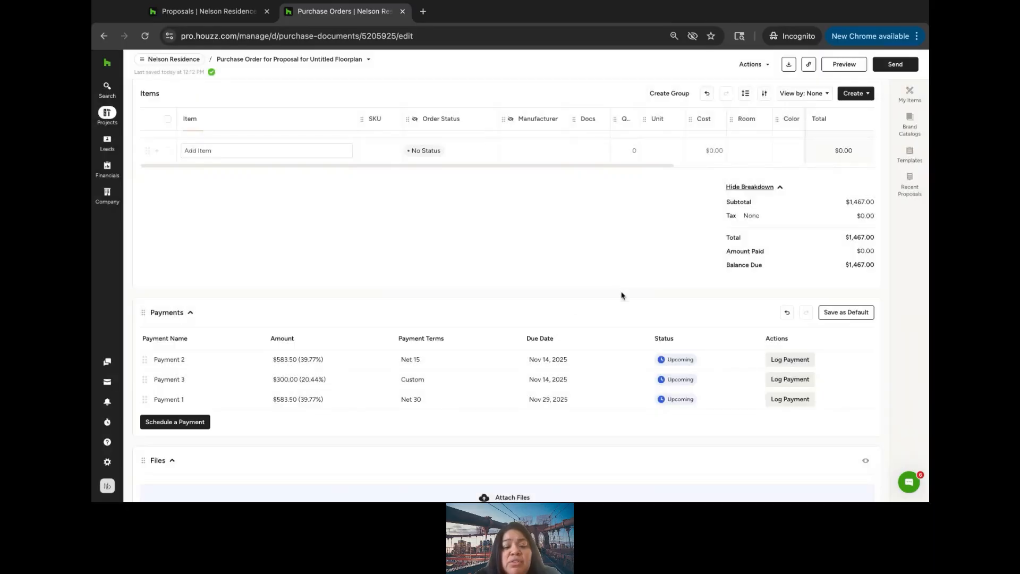
Step: Save the payment schedule as the default and collapse the Payments section
left_click(837, 314)
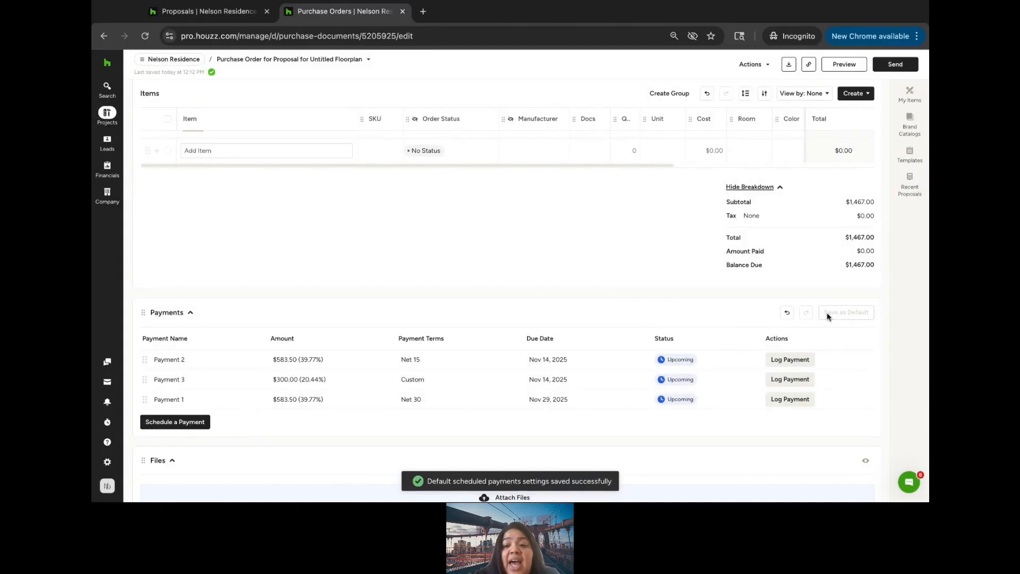
scroll(618, 359, "down", 1)
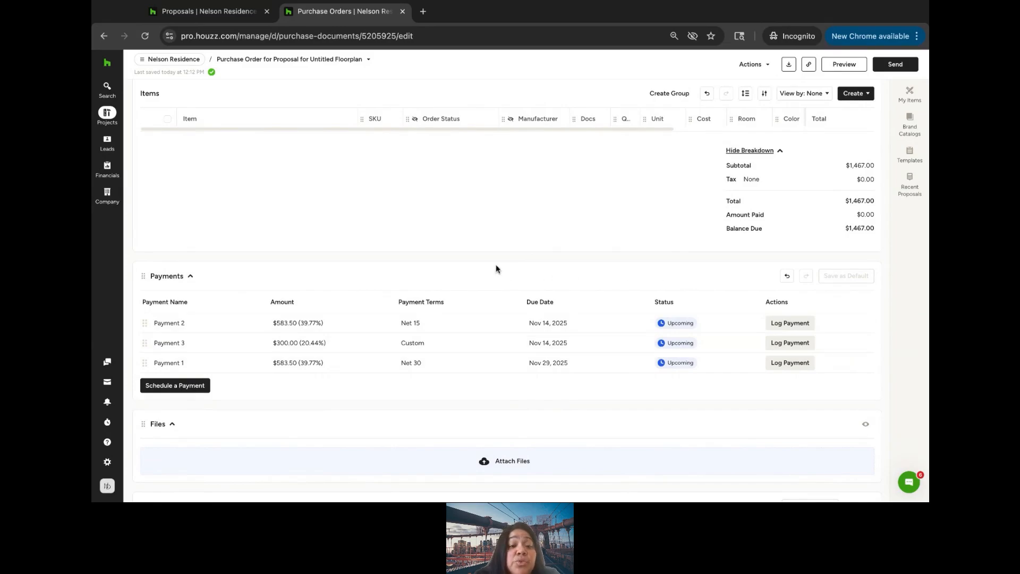
left_click(192, 276)
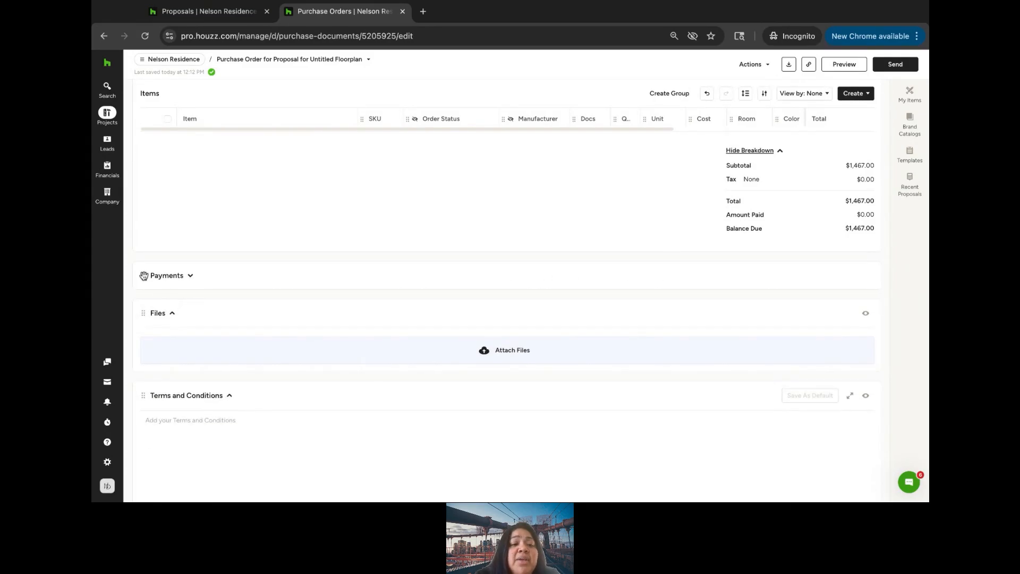
left_click_drag(143, 276, 142, 273)
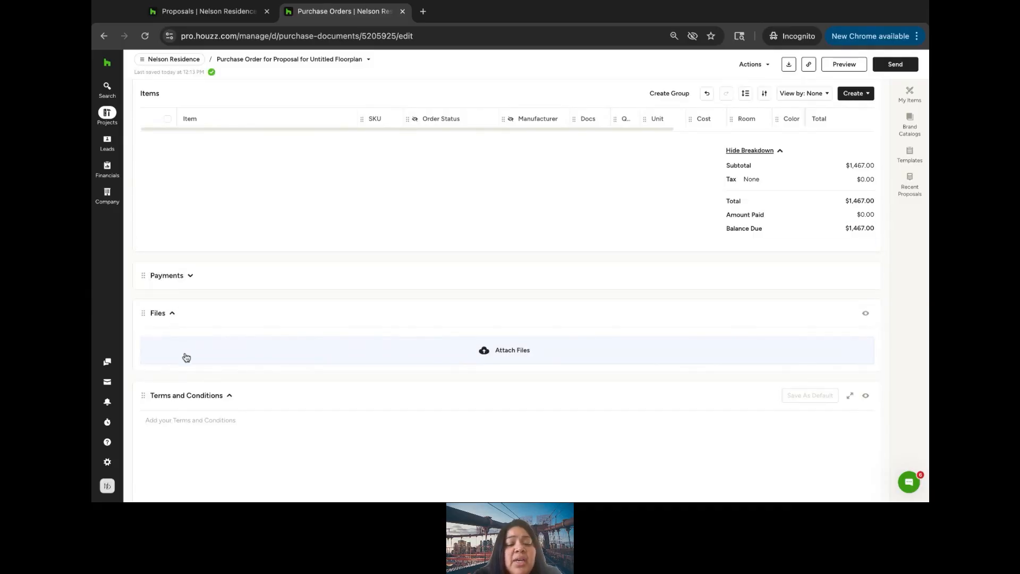
Step: Look through the Terms and Conditions, Memo and Signature sections, including the signature's editing options
scroll(206, 380, "down", 2)
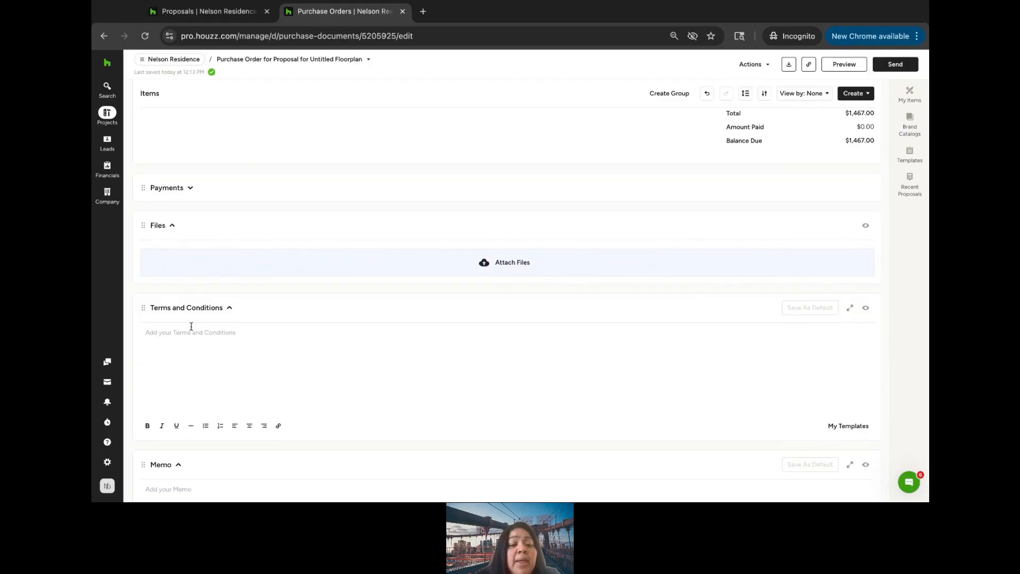
scroll(234, 342, "down", 5)
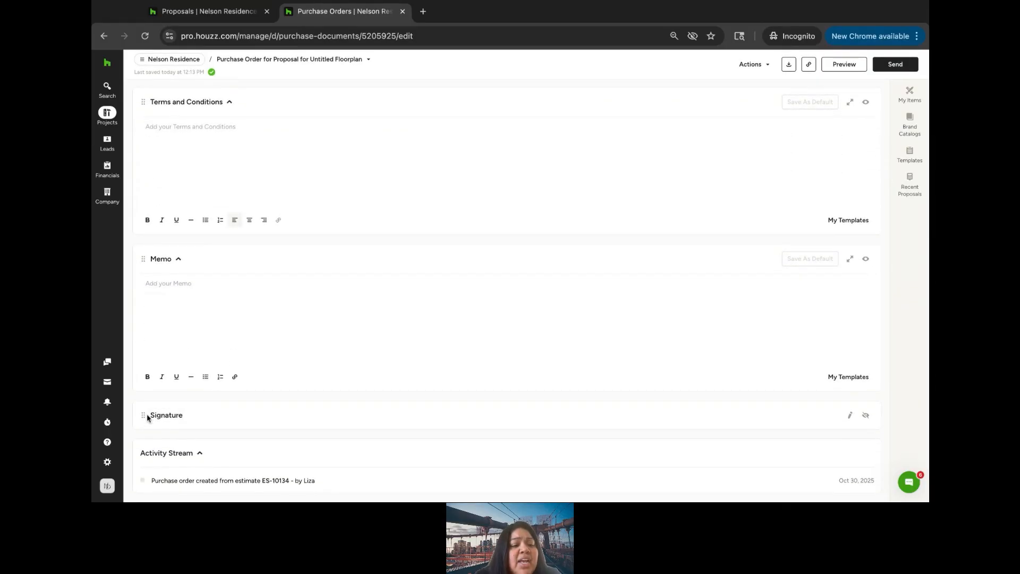
left_click(313, 421)
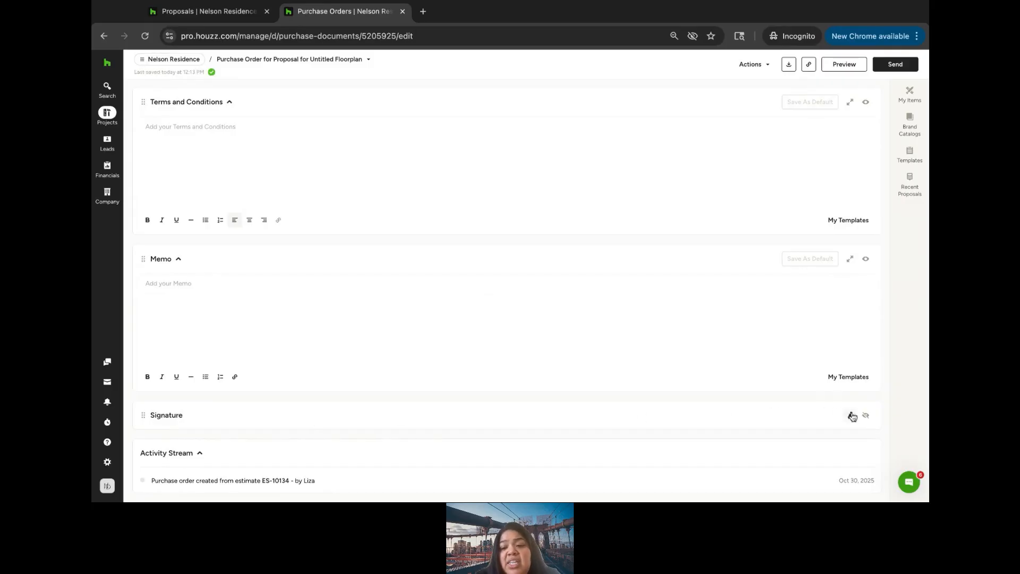
left_click(849, 415)
left_click(566, 371)
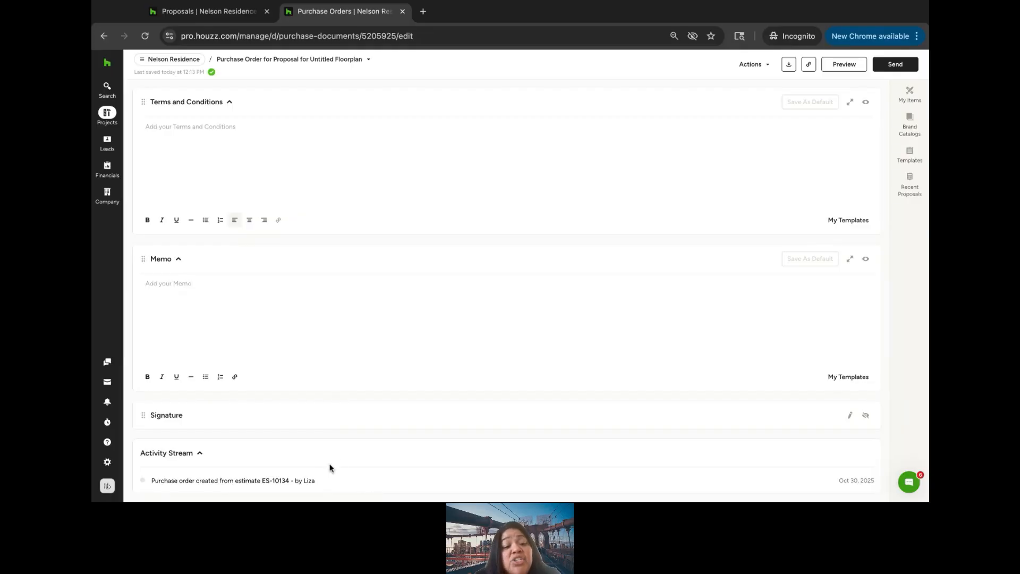
Step: Preview the purchase order as the vendor will see it
scroll(357, 449, "up", 10)
scroll(357, 449, "up", 1)
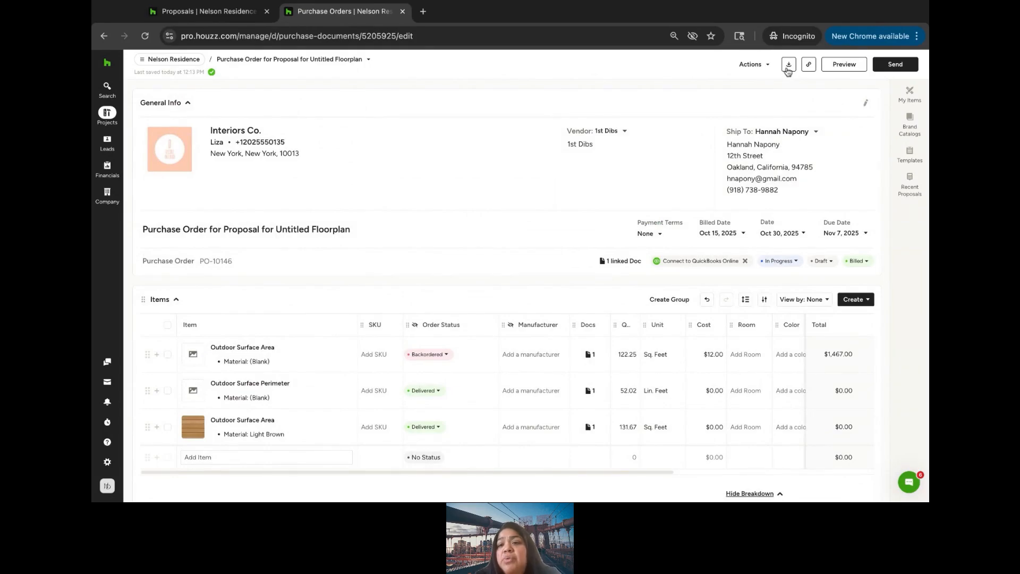
left_click(847, 64)
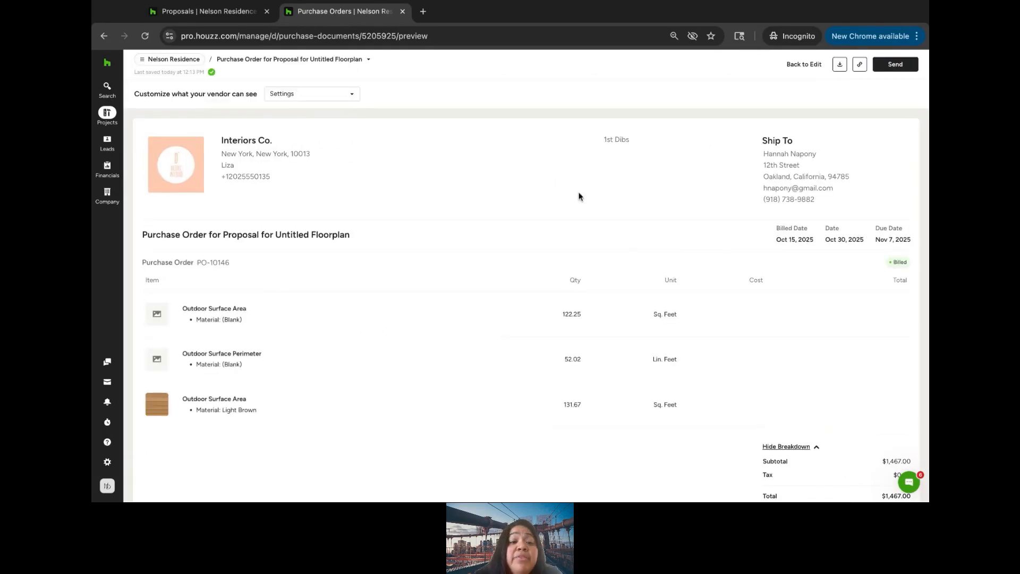
Step: Check the Columns, Item Details and Approval settings that control what the vendor can see, and return to editing the purchase order
left_click(352, 96)
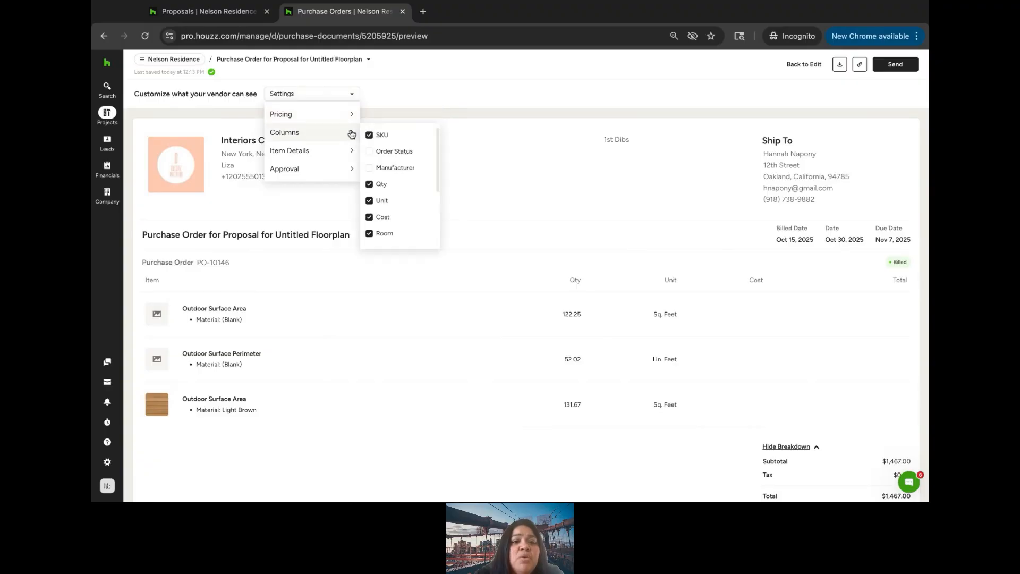
mouse_move(353, 151)
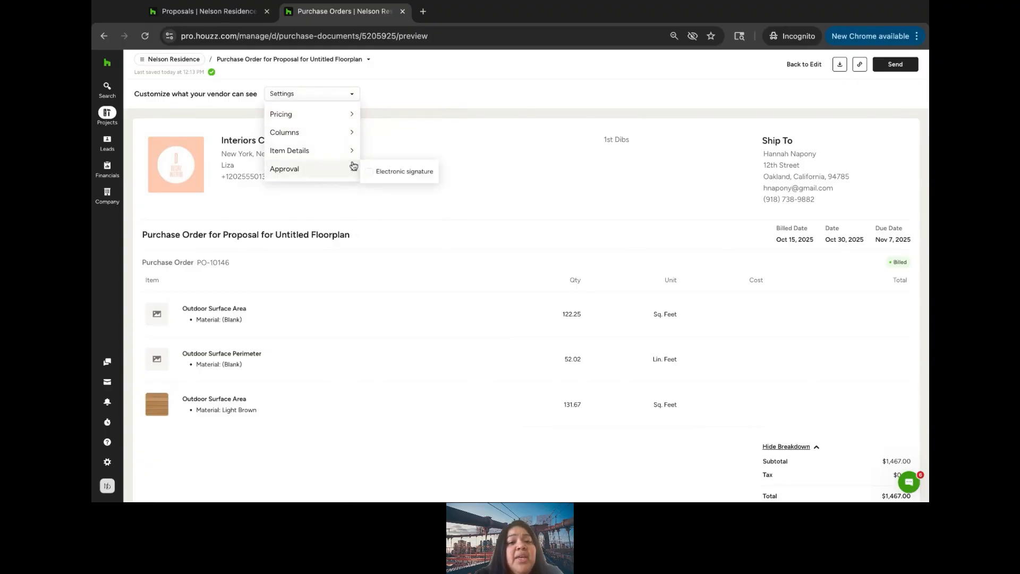
key("alt+Left")
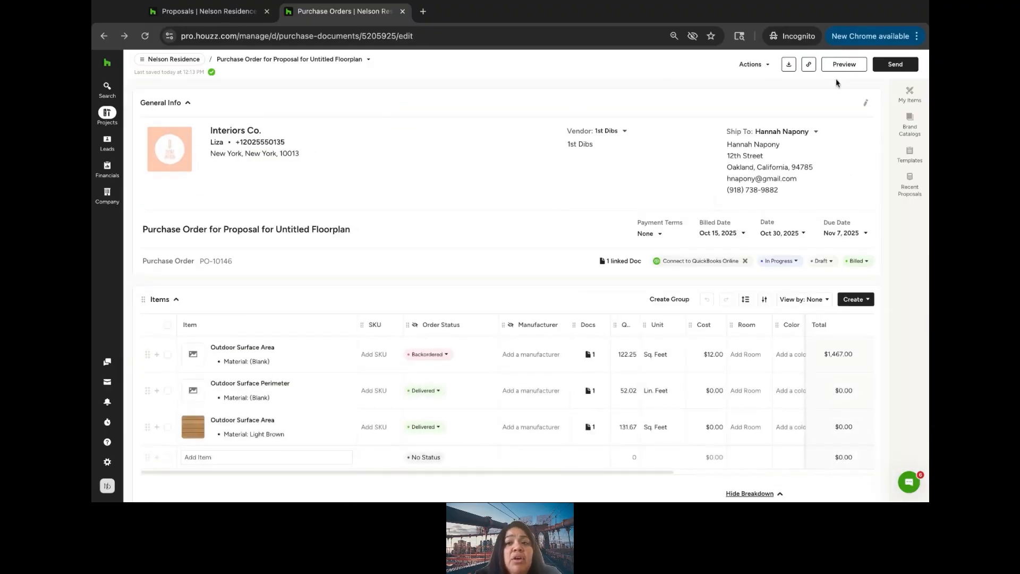
Step: Start the email for sending the purchase order and insert blank lines after the greeting and after the message sentence
left_click(888, 68)
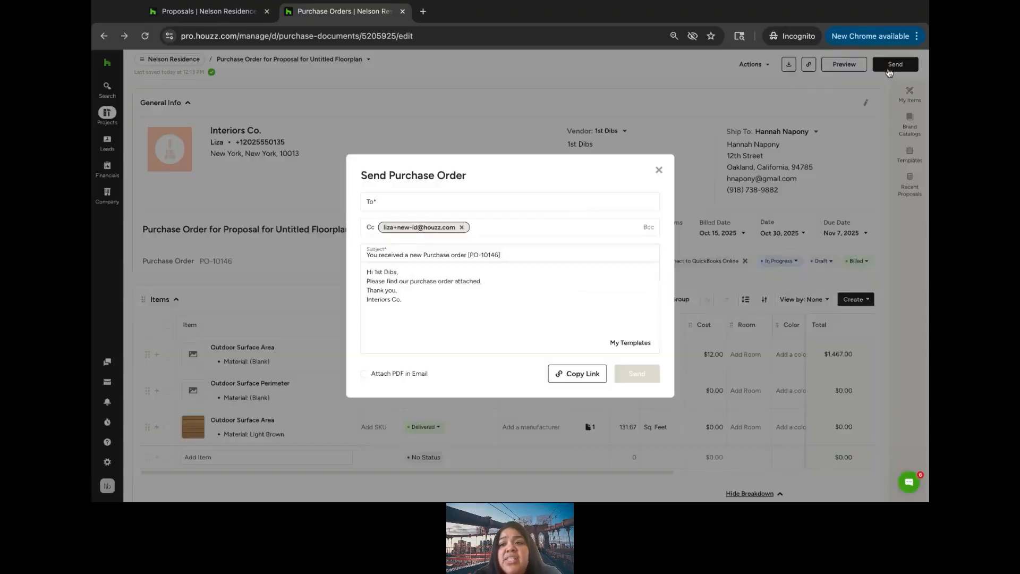
left_click(577, 198)
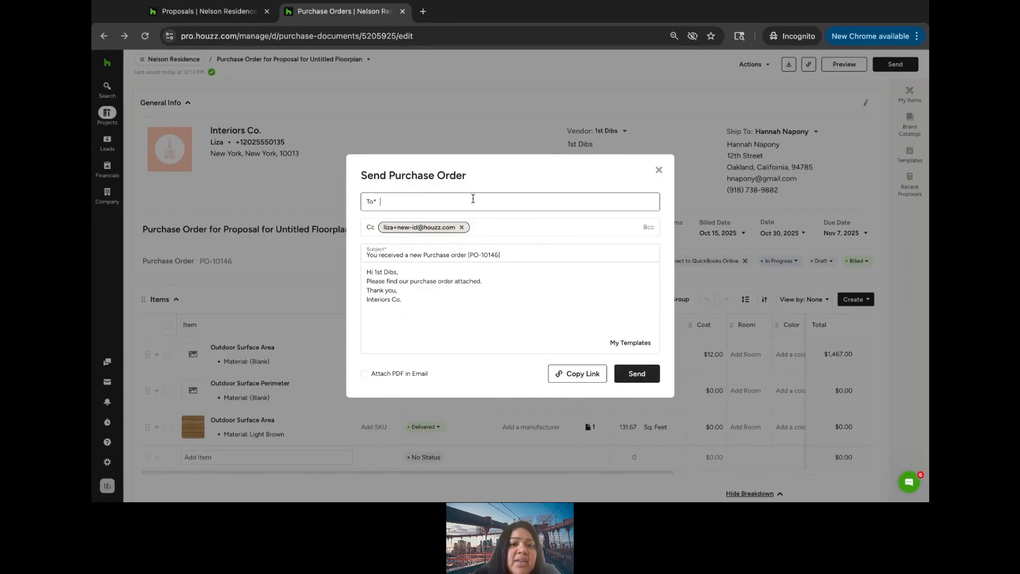
left_click(467, 178)
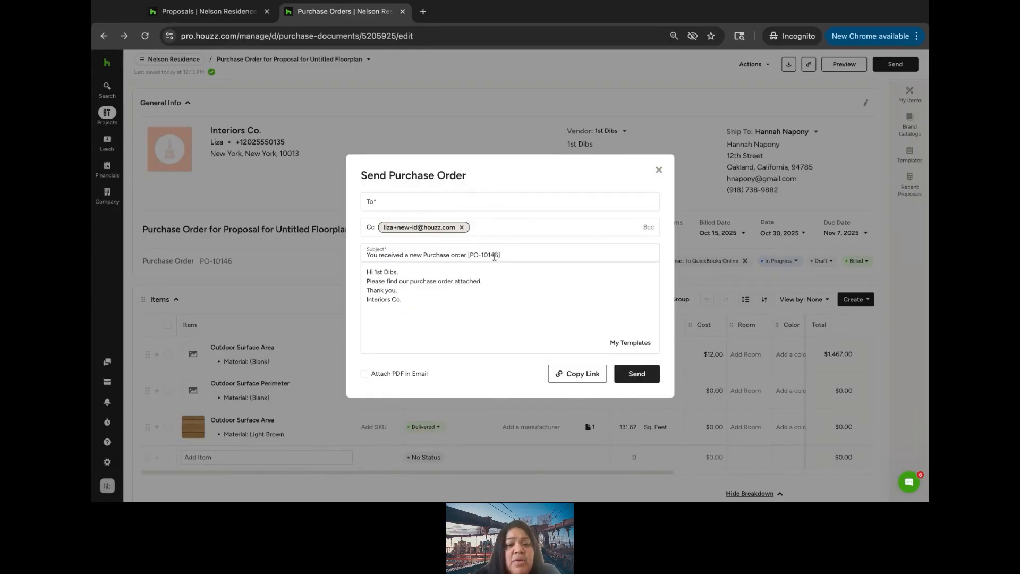
left_click(464, 273)
key("Return")
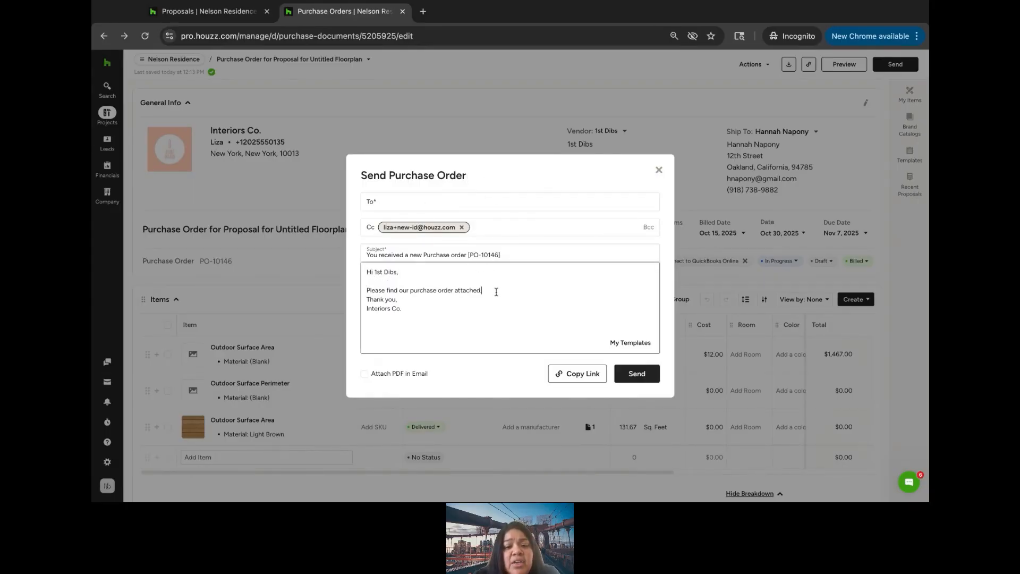
key("Return")
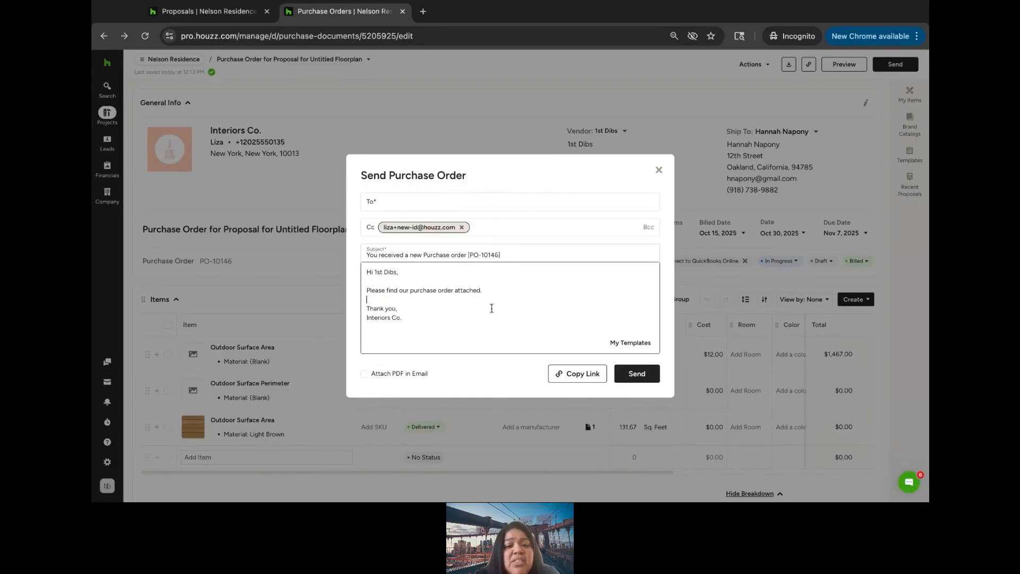
Step: Look at the saved email templates and close the purchase order email without sending it
left_click(630, 342)
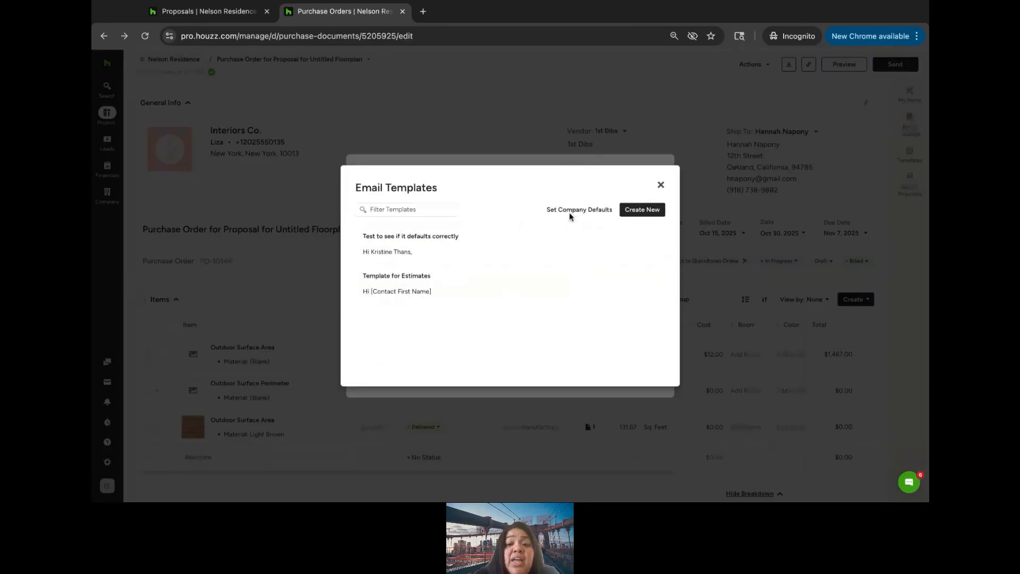
mouse_move(567, 252)
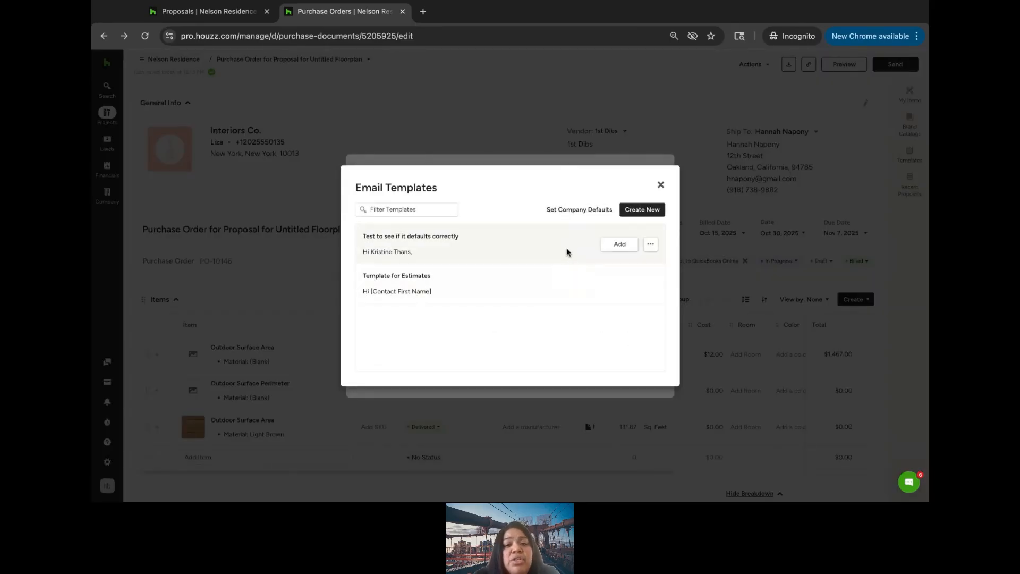
left_click(661, 185)
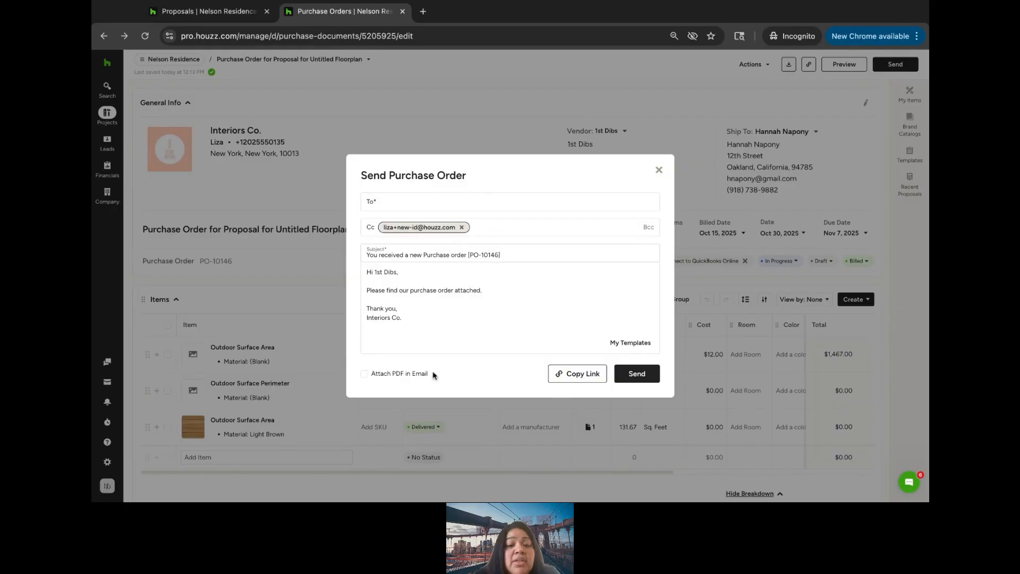
left_click(659, 170)
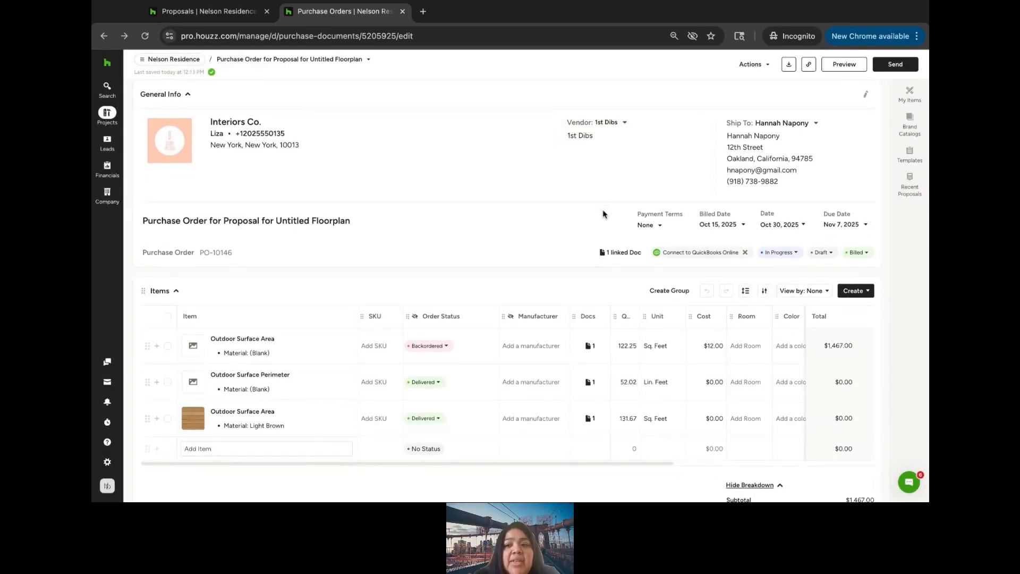
Step: Open the proposal linked to the 1st Dibs purchase order
scroll(602, 210, "down", 1)
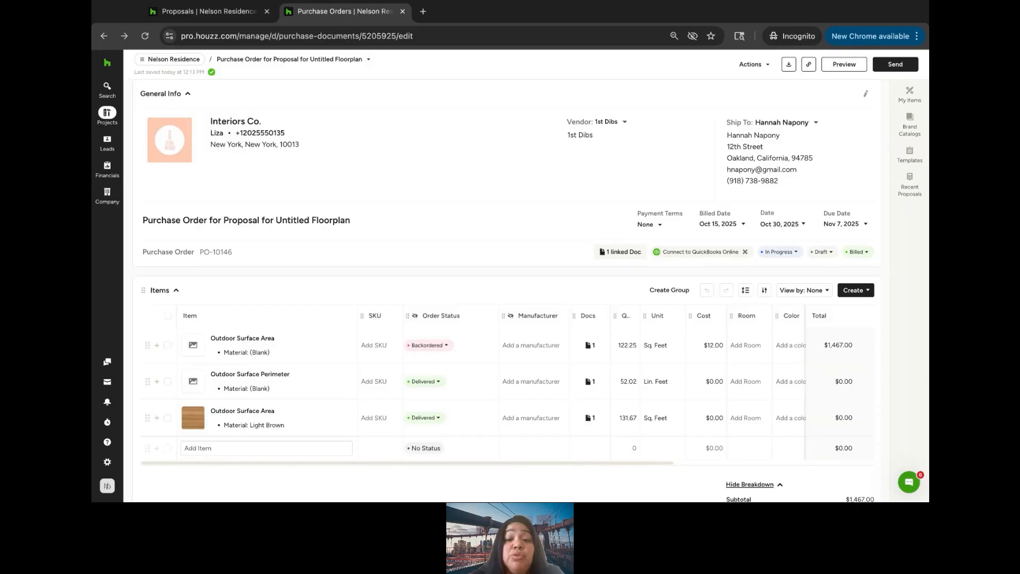
left_click(620, 252)
left_click(611, 290)
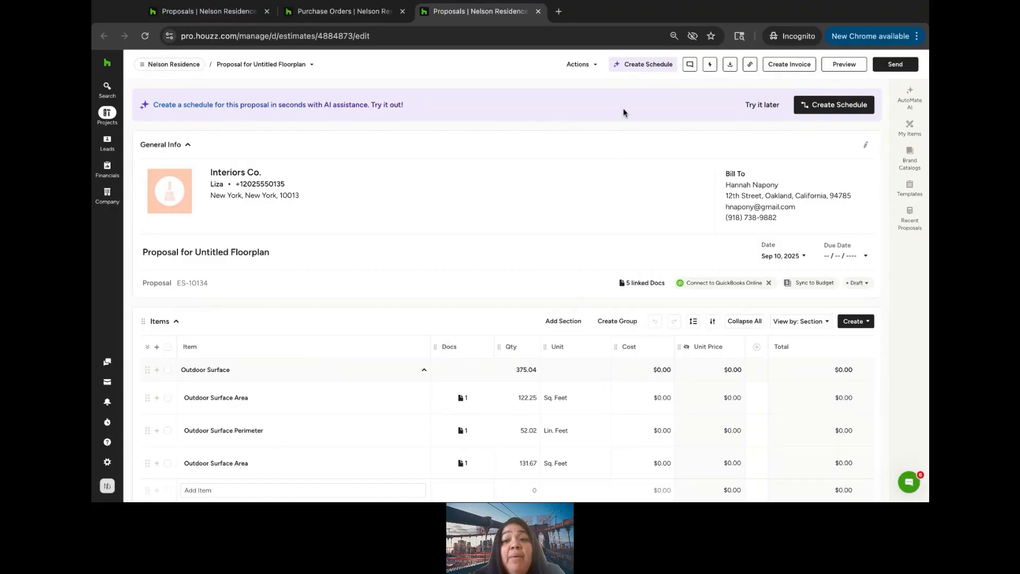
Step: Go to the Nelson Residence project overview and open the project's list of purchase orders
left_click(190, 67)
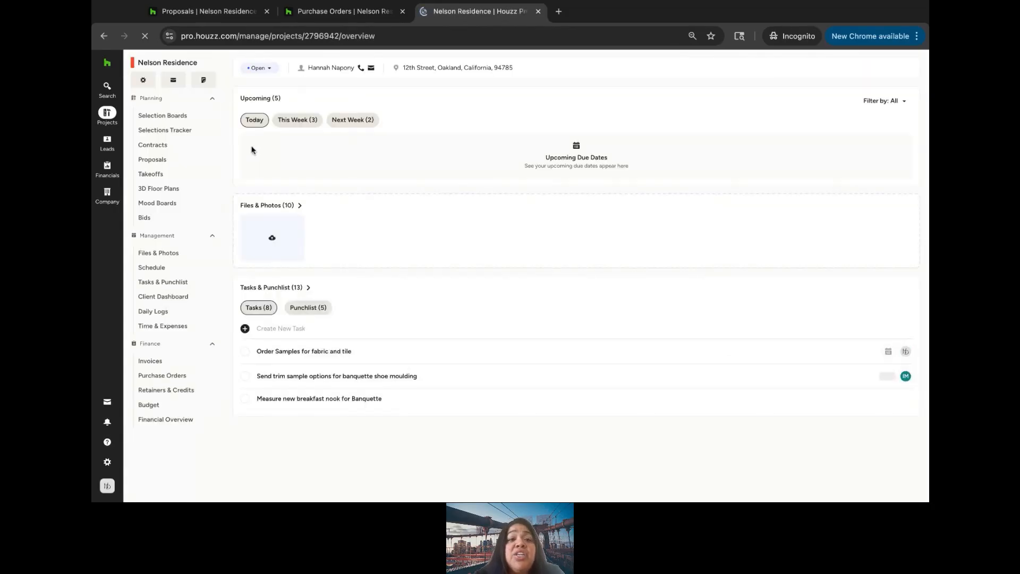
left_click(161, 161)
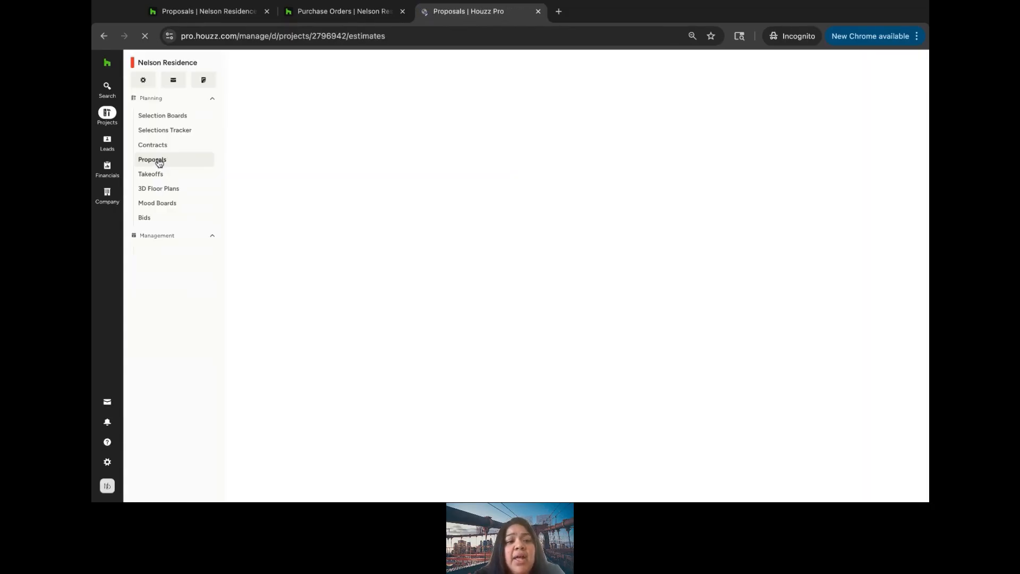
key("alt+Left")
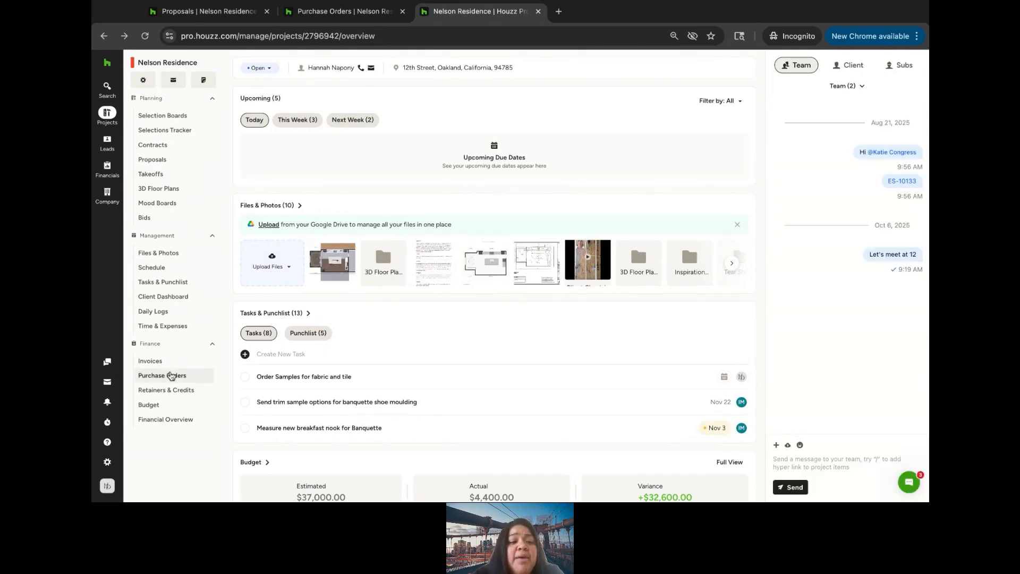
left_click(162, 376)
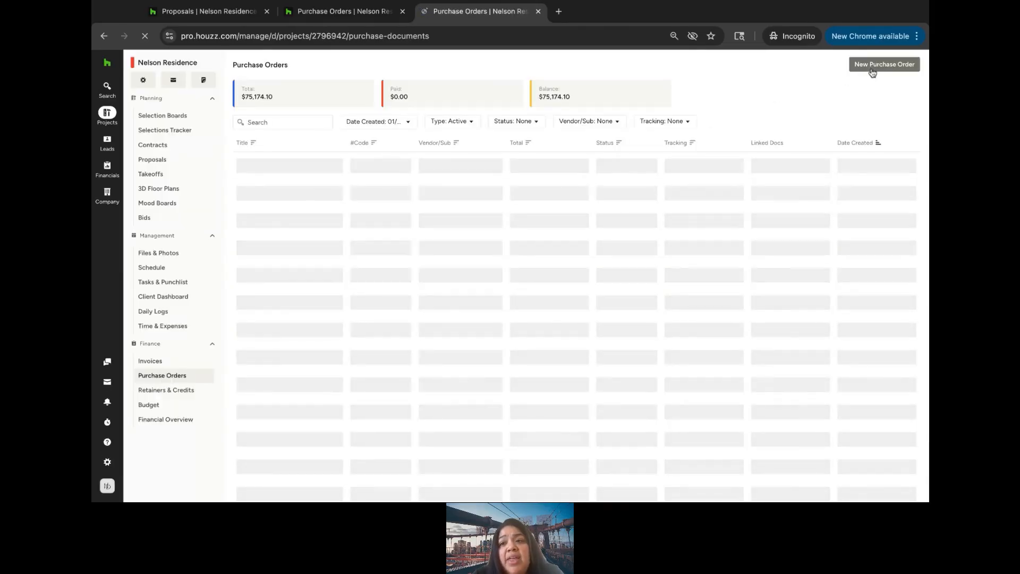
Step: Create a new purchase order for the vendor Bay Area Design, checking the subcontractor choices as well
left_click(873, 68)
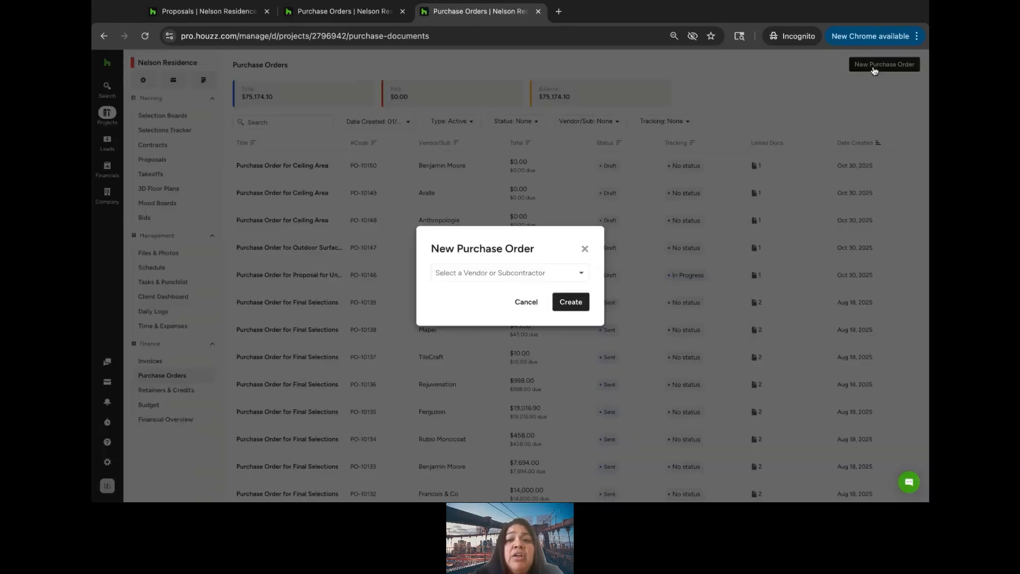
left_click(557, 270)
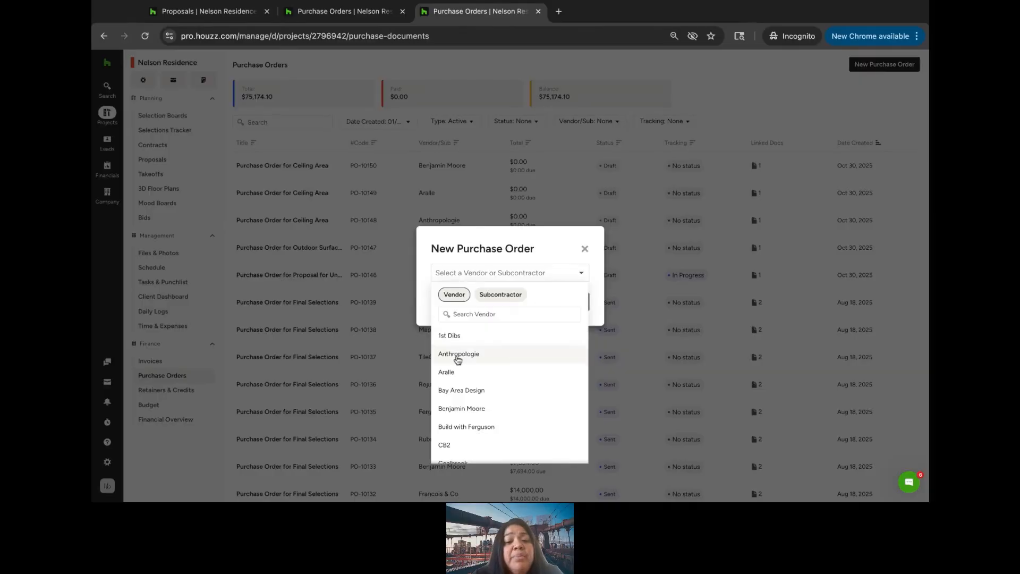
left_click(505, 295)
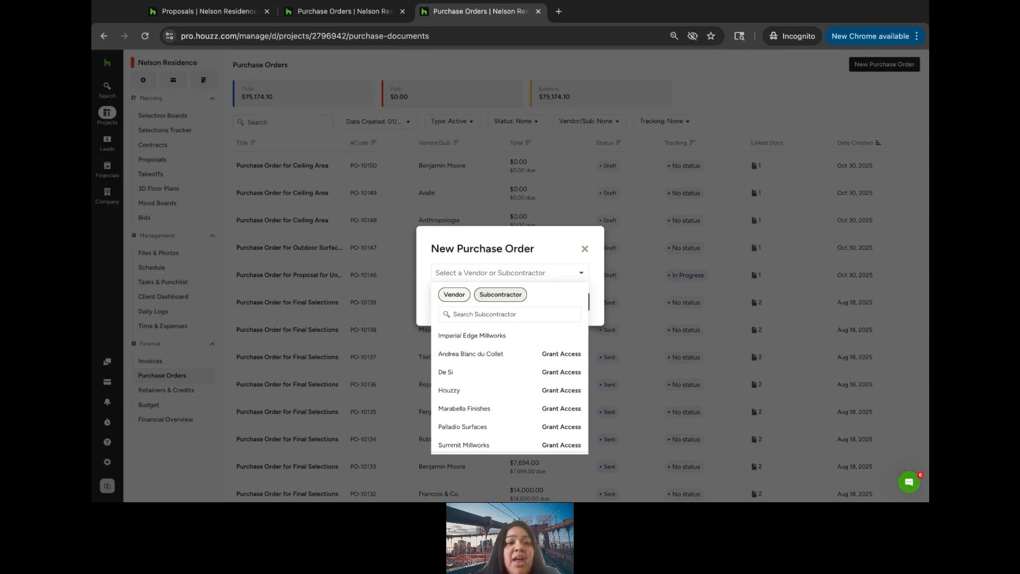
left_click(454, 295)
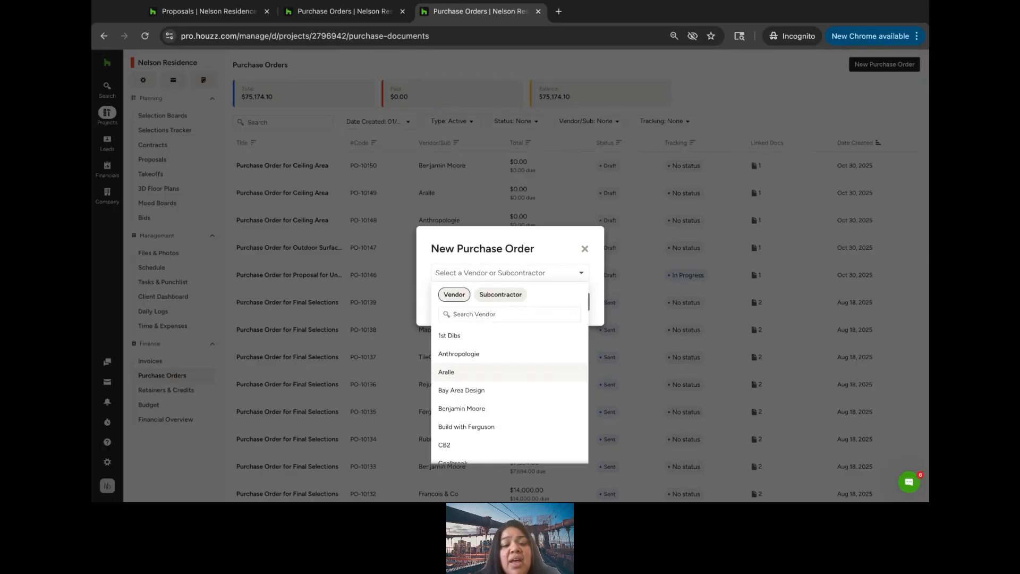
left_click(448, 390)
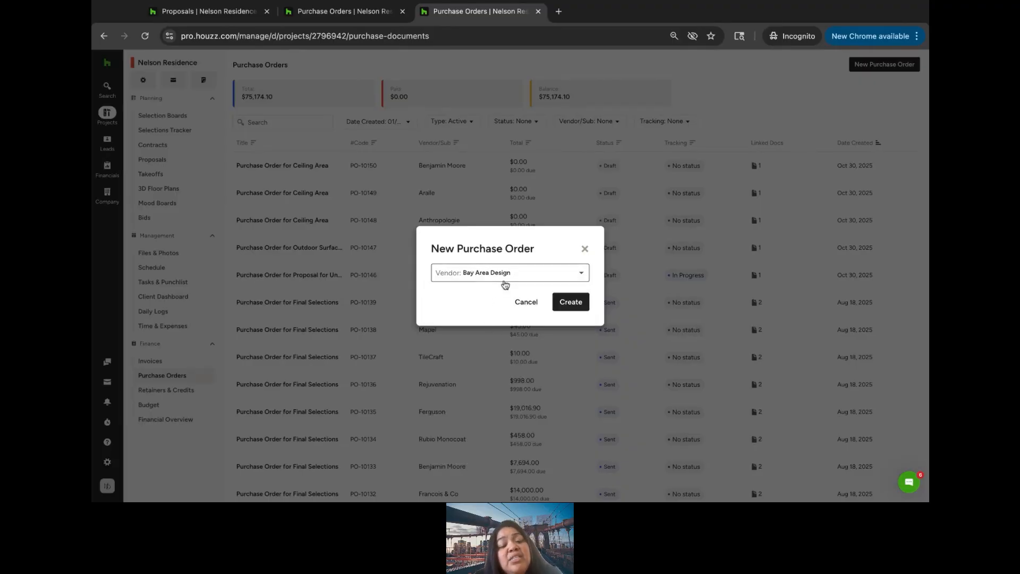
left_click(561, 302)
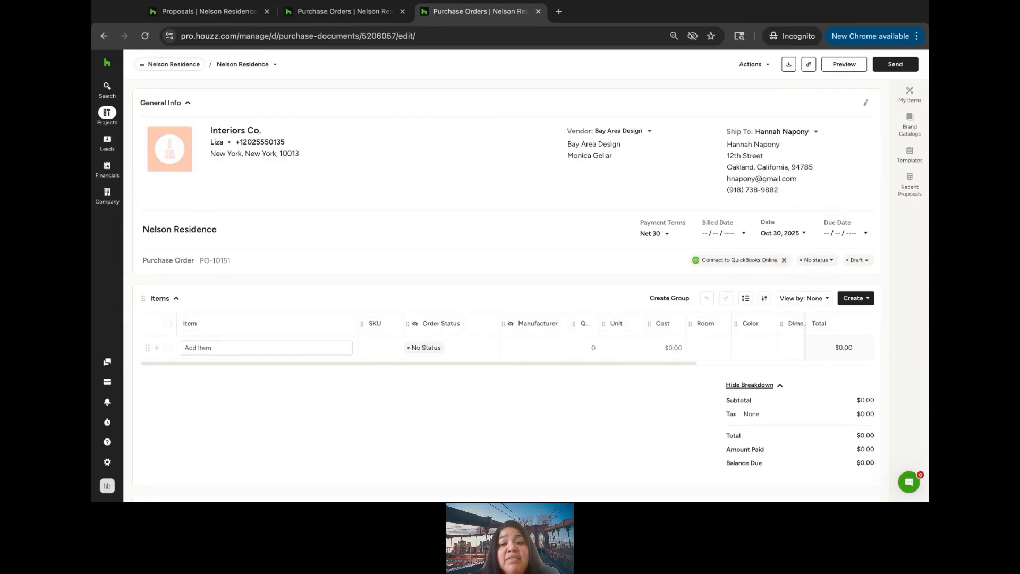
Step: Add the Küchenmaschine stand mixer, Phoebe Cordless Stacked Table Lamp and Cristol Tiered Chandelier from the item library to the purchase order
left_click(909, 95)
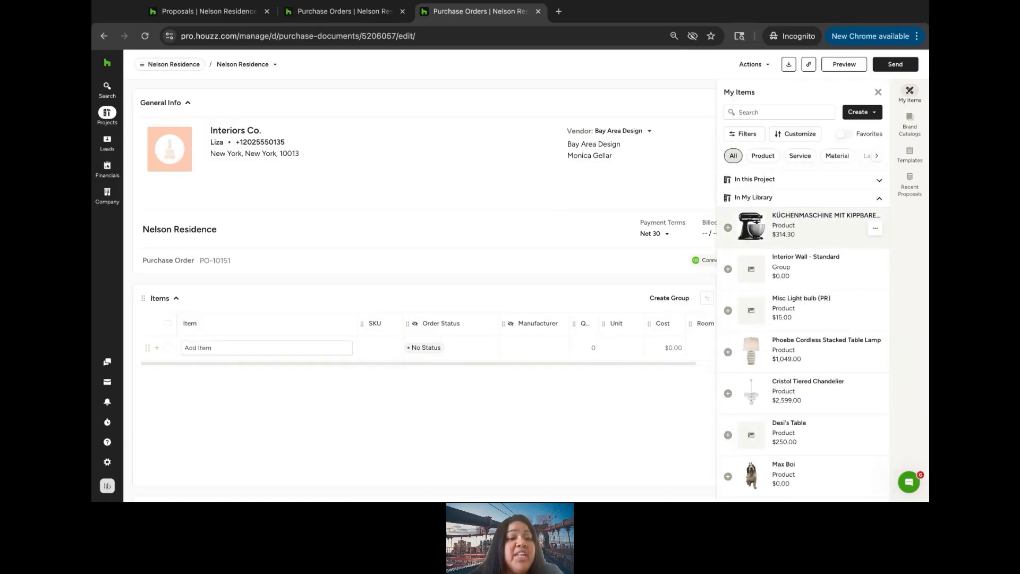
left_click(728, 226)
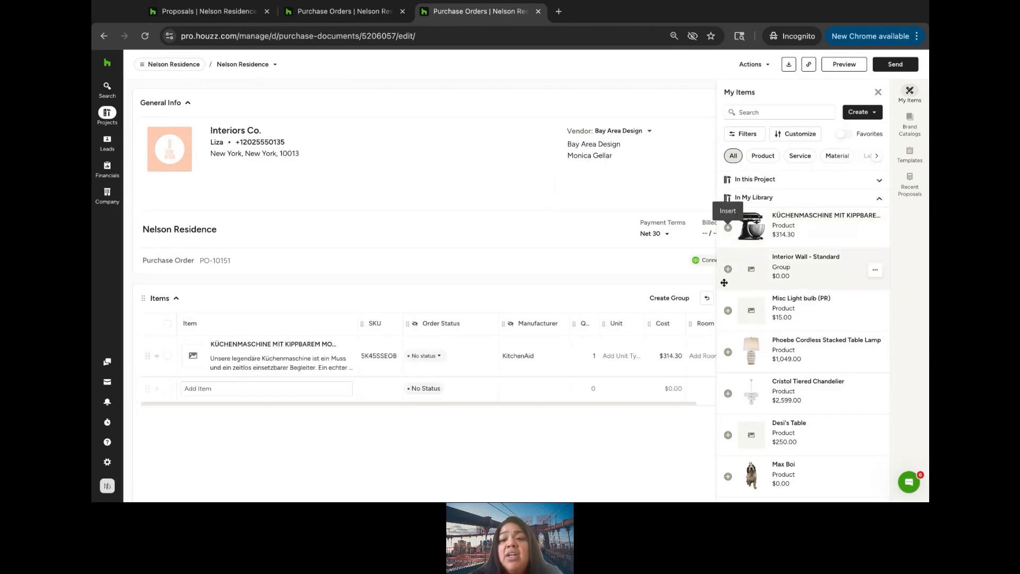
left_click(728, 352)
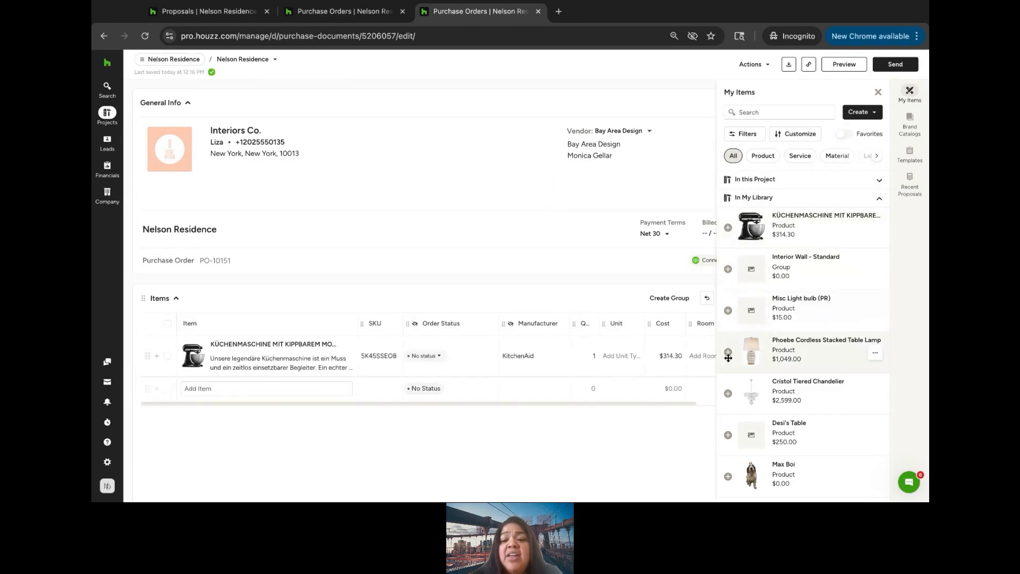
left_click(727, 393)
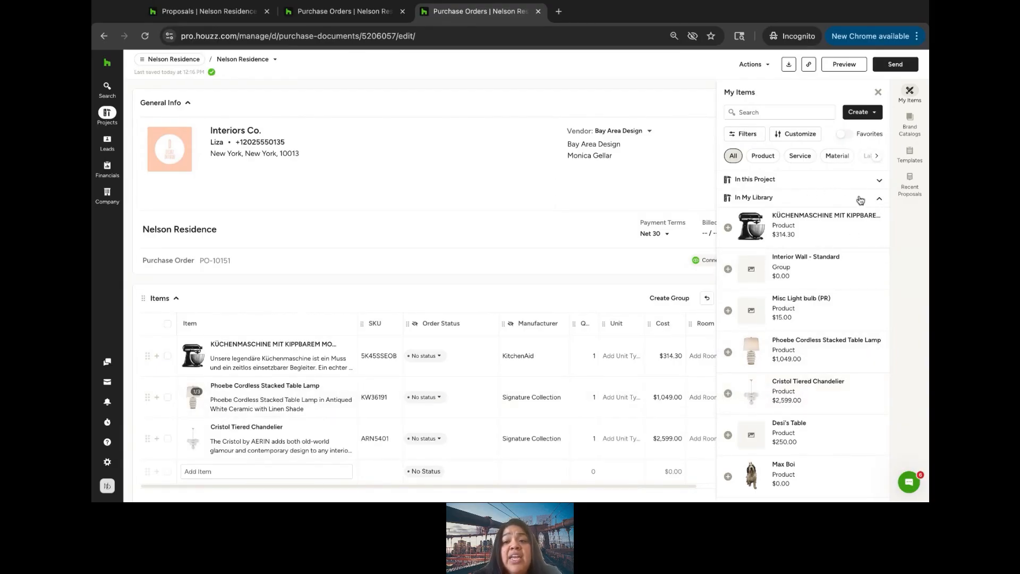
Step: Add the Parker 3 Arm Chandelier in Antique Brass and the Modern Art Decor Bauhaus Glass Pendant from the project's items
left_click(875, 201)
left_click(878, 184)
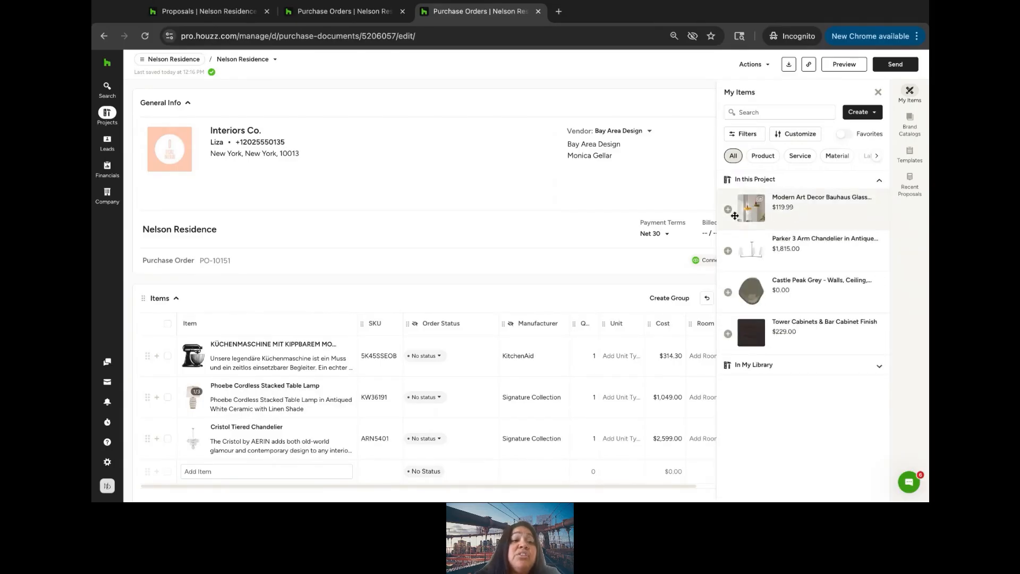
left_click(728, 252)
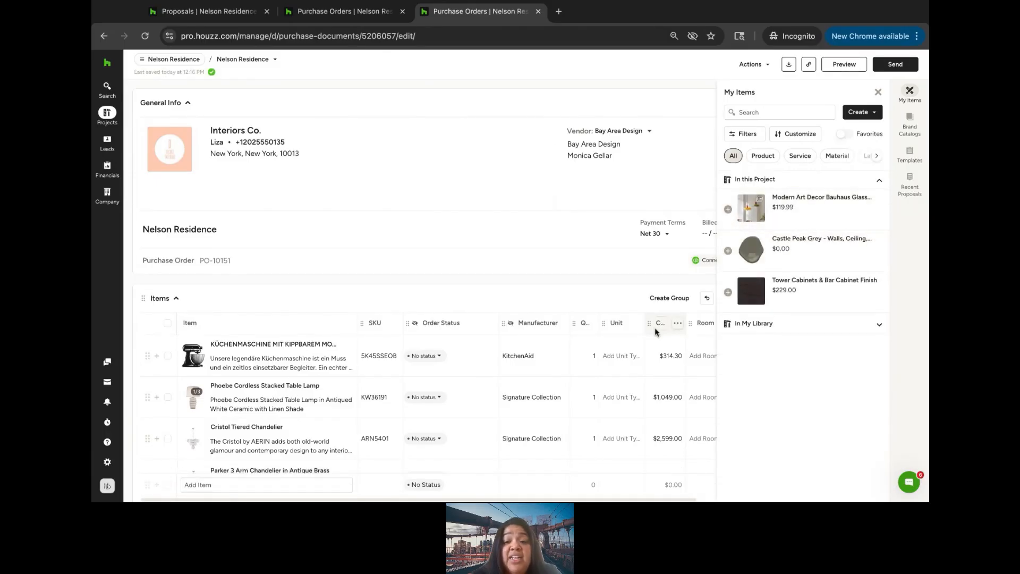
scroll(584, 377, "down", 2)
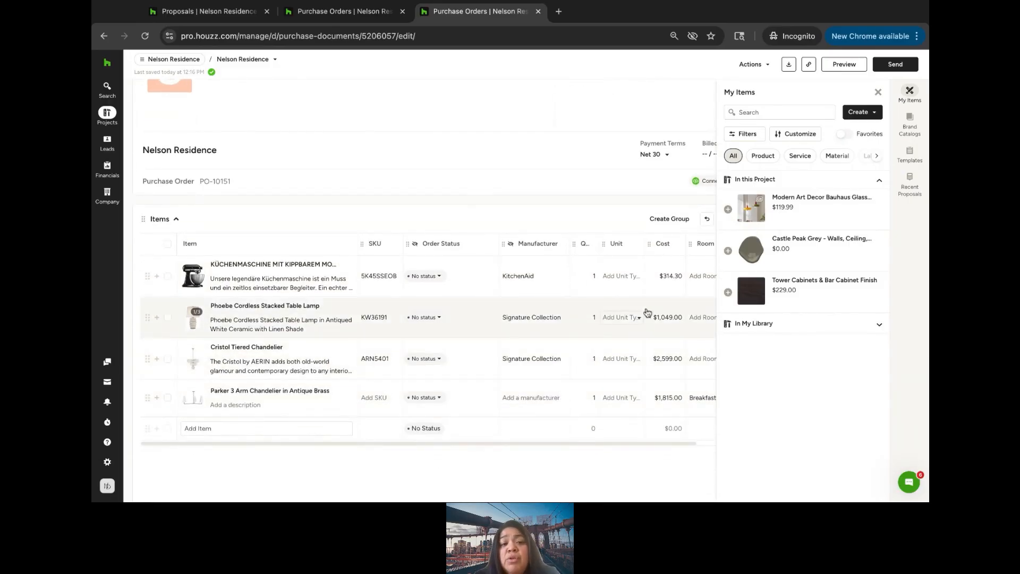
left_click(727, 209)
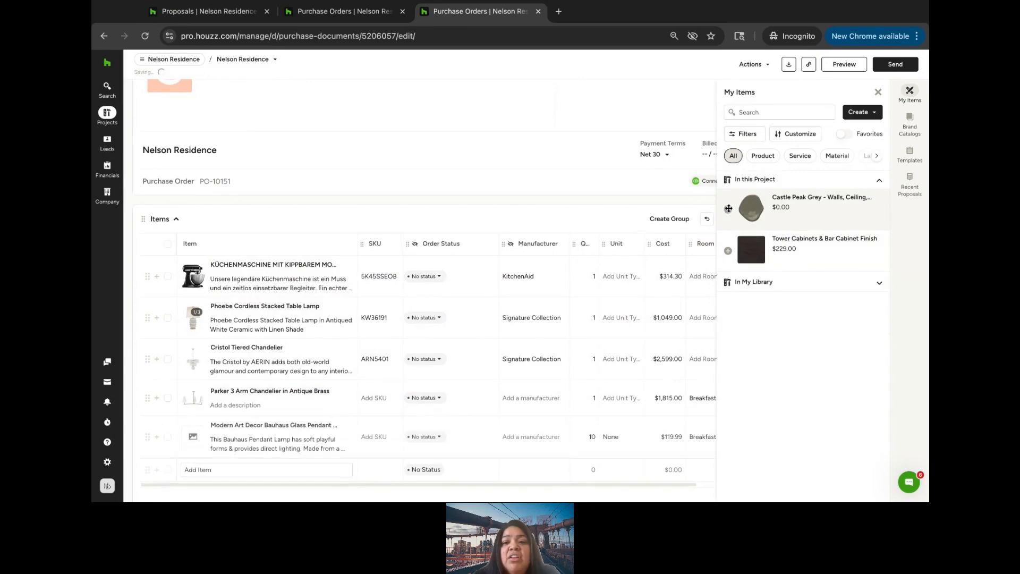
Step: Look at The Home Depot's product categories in the brand catalogs and close the catalog
left_click(908, 124)
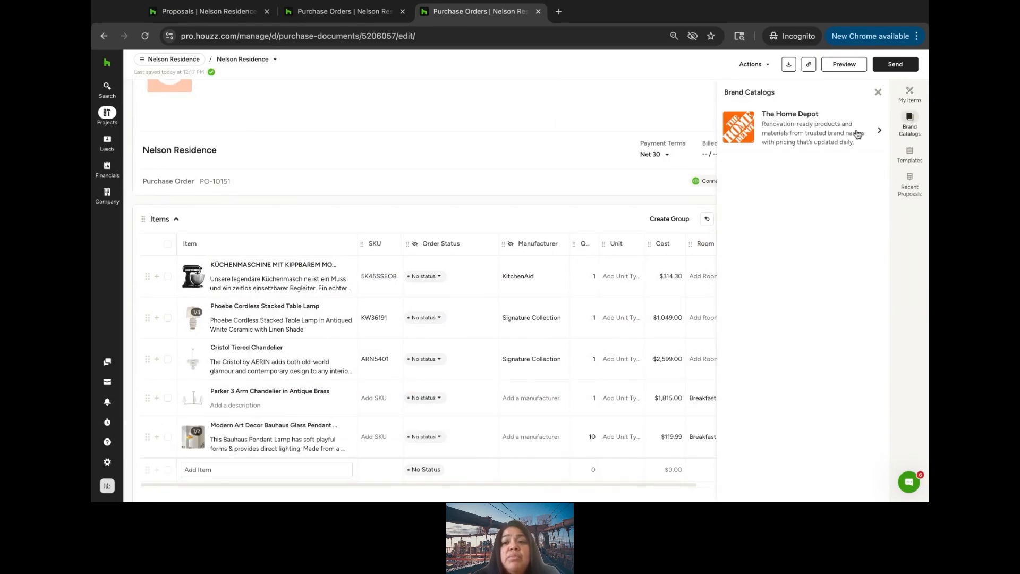
left_click(879, 133)
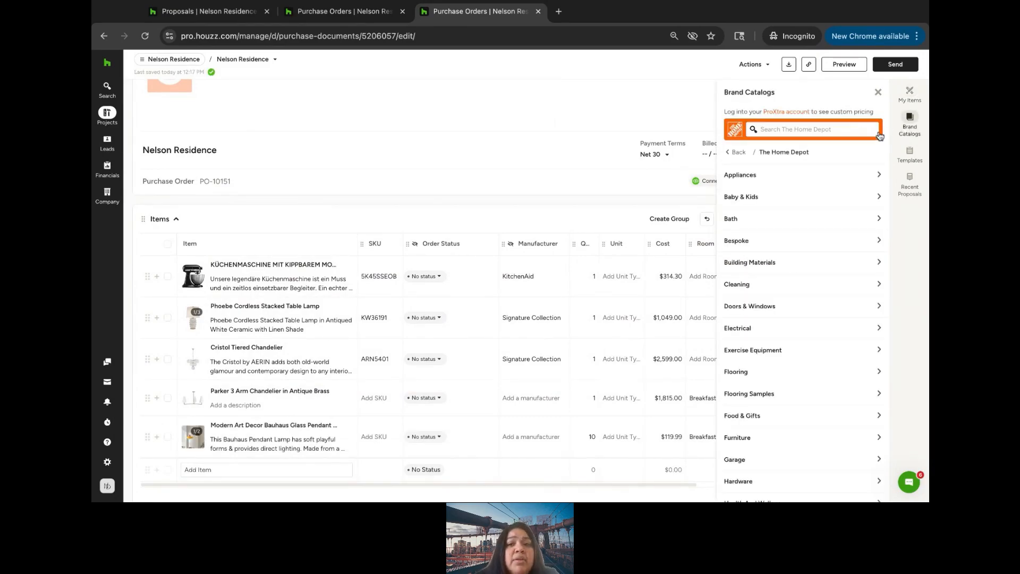
left_click(879, 93)
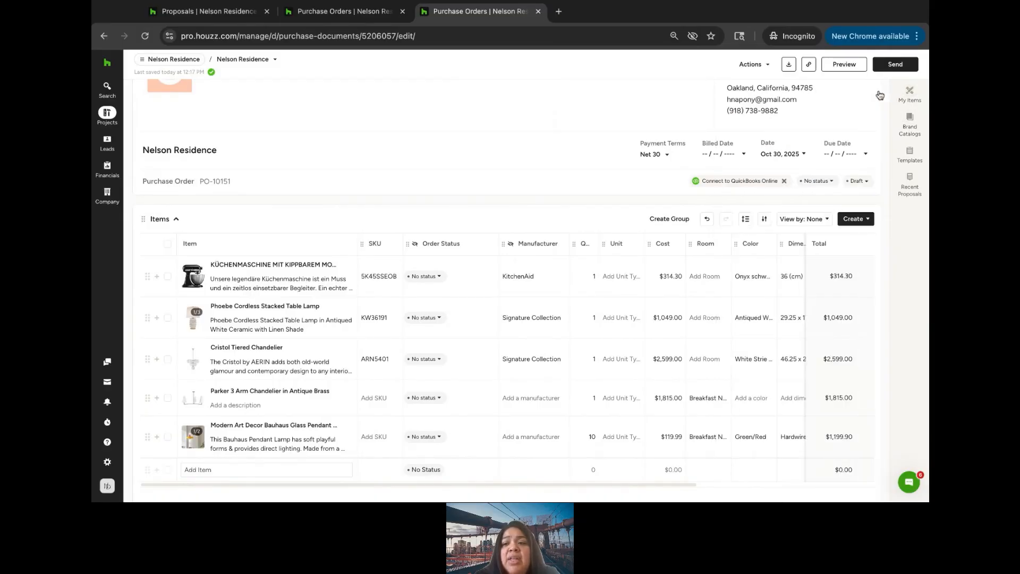
Step: Look at the Template Design Services template and the items of the Untitled Floorplan proposal as item sources, and close them
left_click(906, 165)
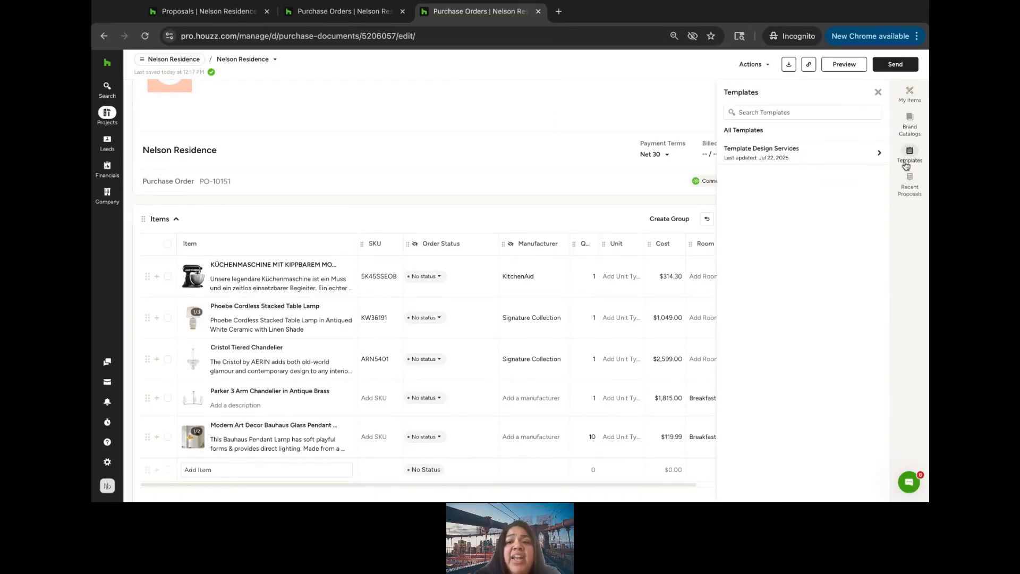
left_click(875, 156)
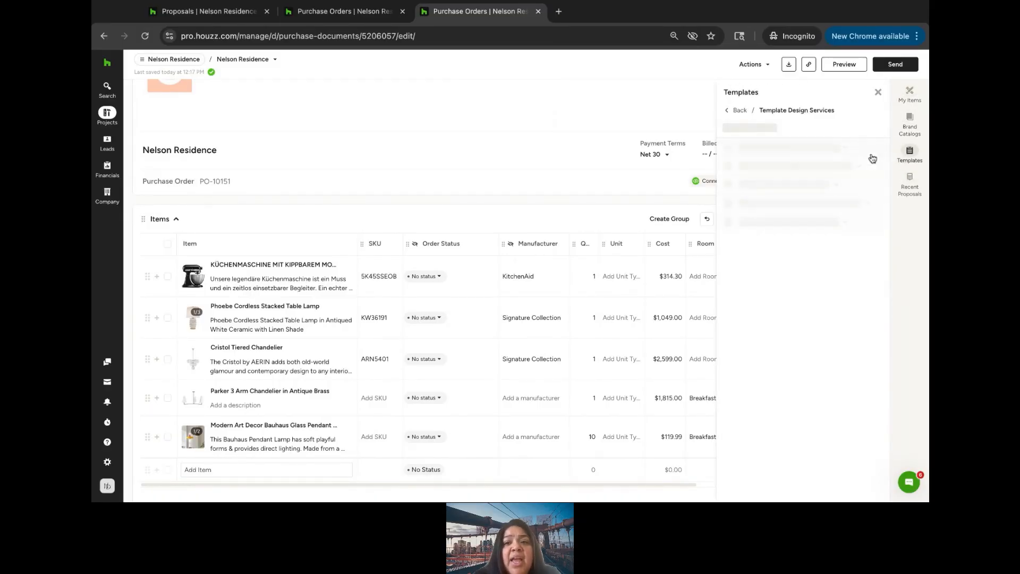
left_click(907, 188)
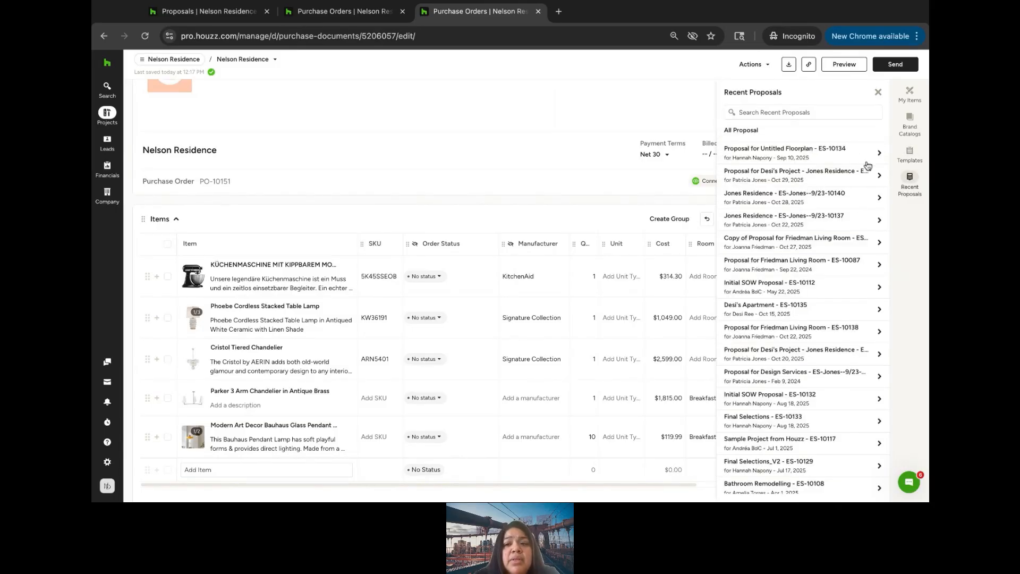
left_click(878, 155)
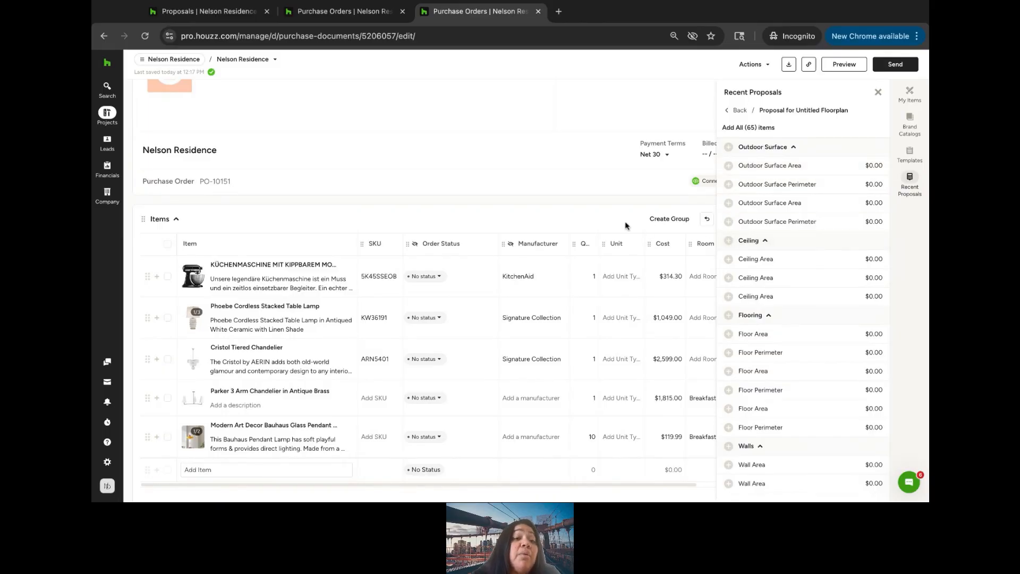
left_click(878, 92)
scroll(654, 85, "up", 2)
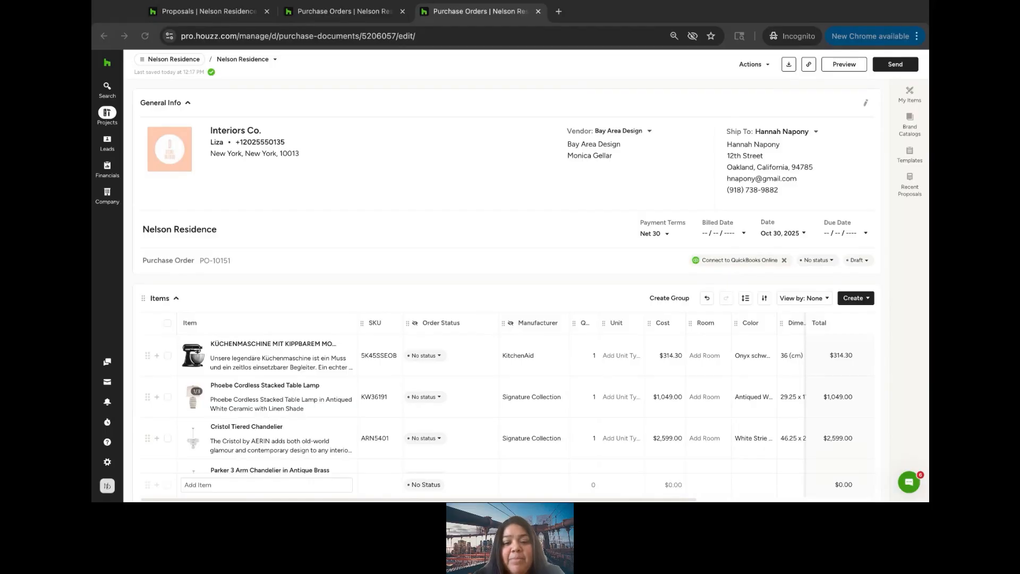
Step: Check the actions available for the purchase order without applying any of them
left_click(509, 78)
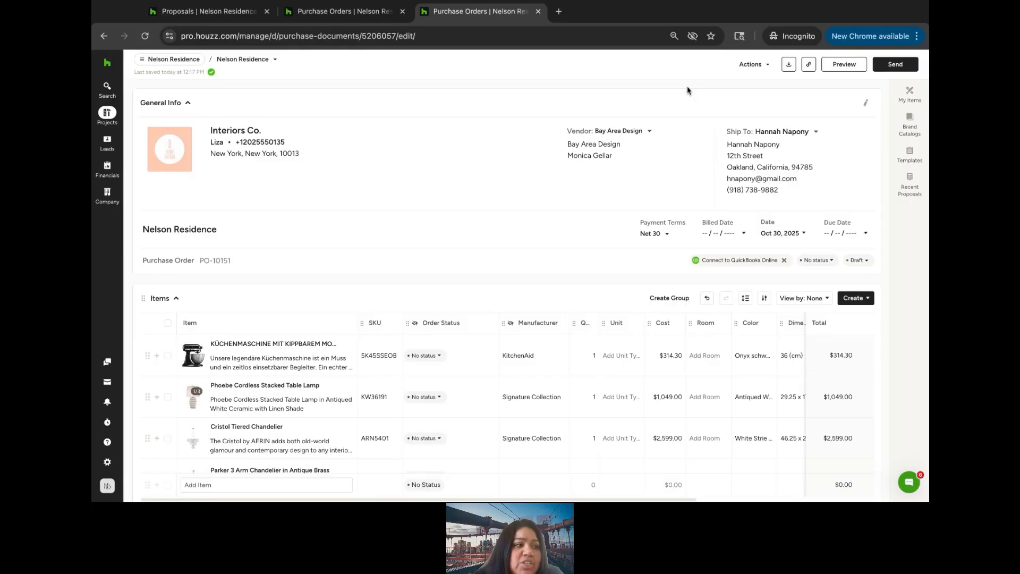
left_click(752, 64)
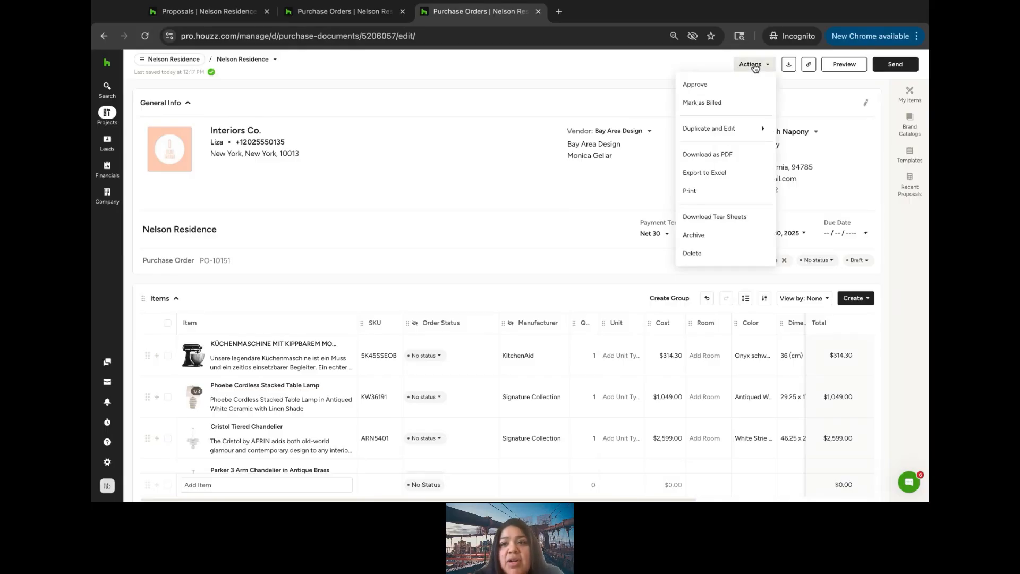
left_click(641, 103)
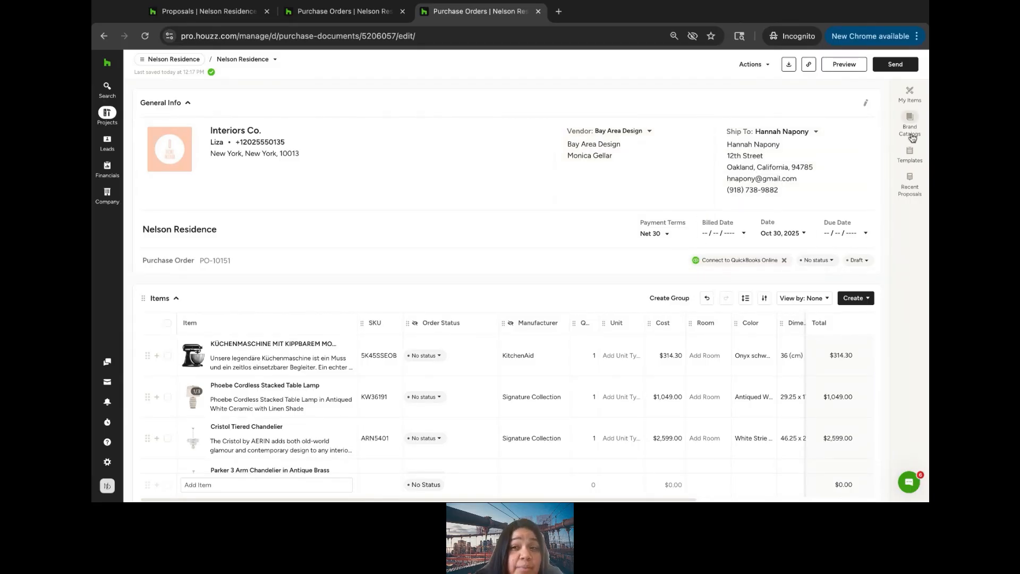
Step: Review the recent proposals and the ceiling, flooring and wall items in Proposal for Untitled Floorplan, and close the list
left_click(911, 94)
left_click(912, 189)
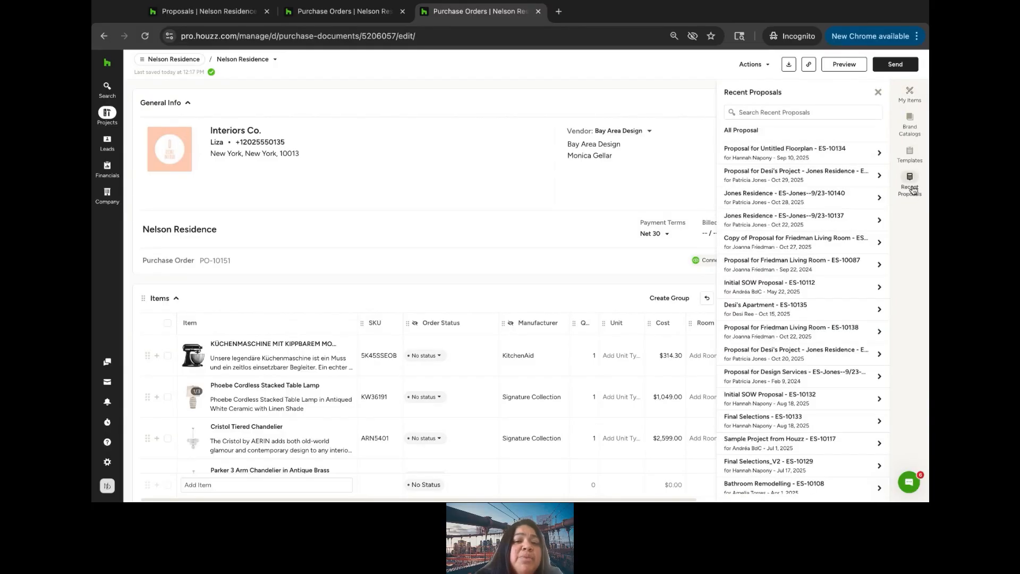
left_click(912, 180)
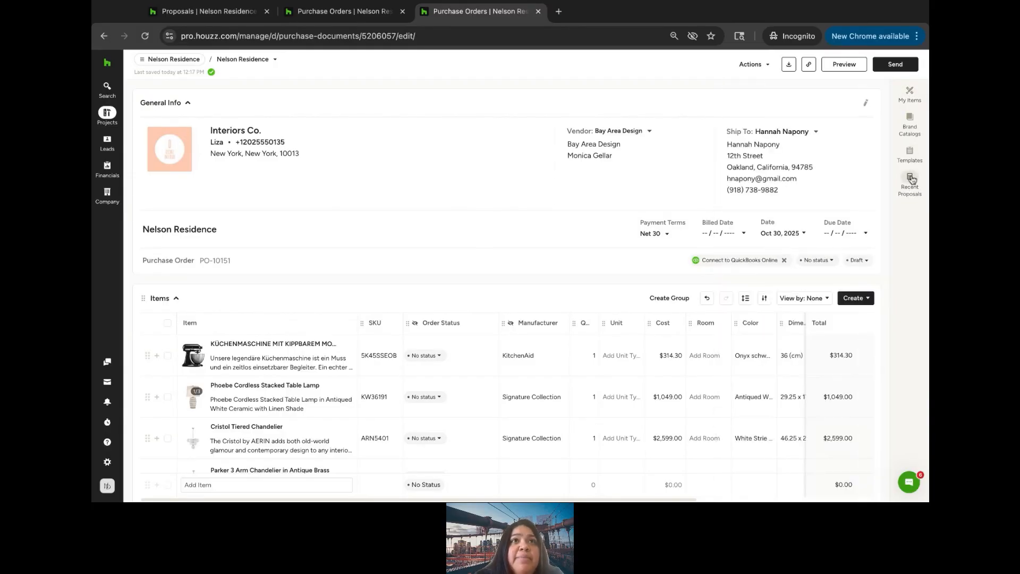
left_click(911, 179)
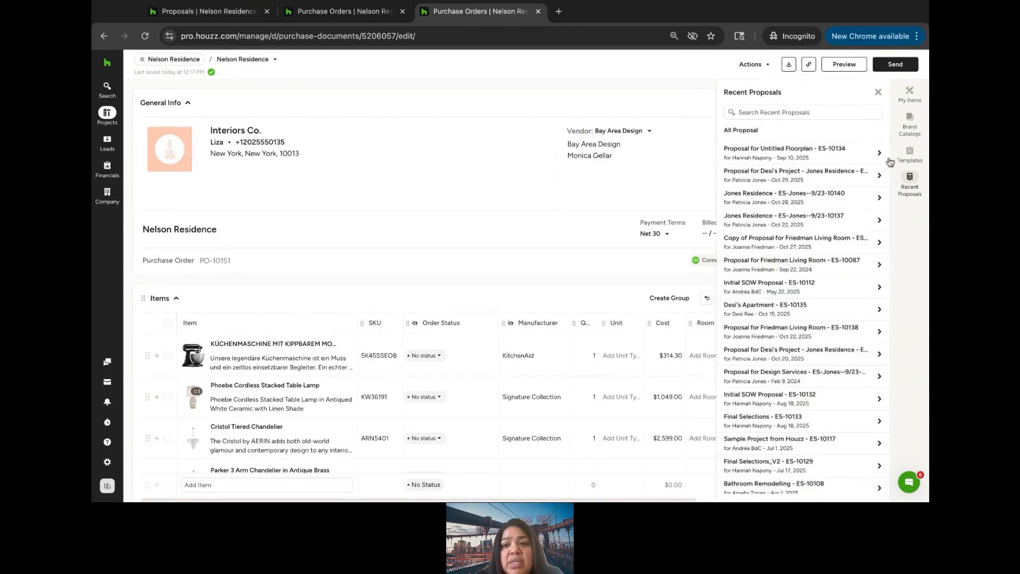
left_click(883, 154)
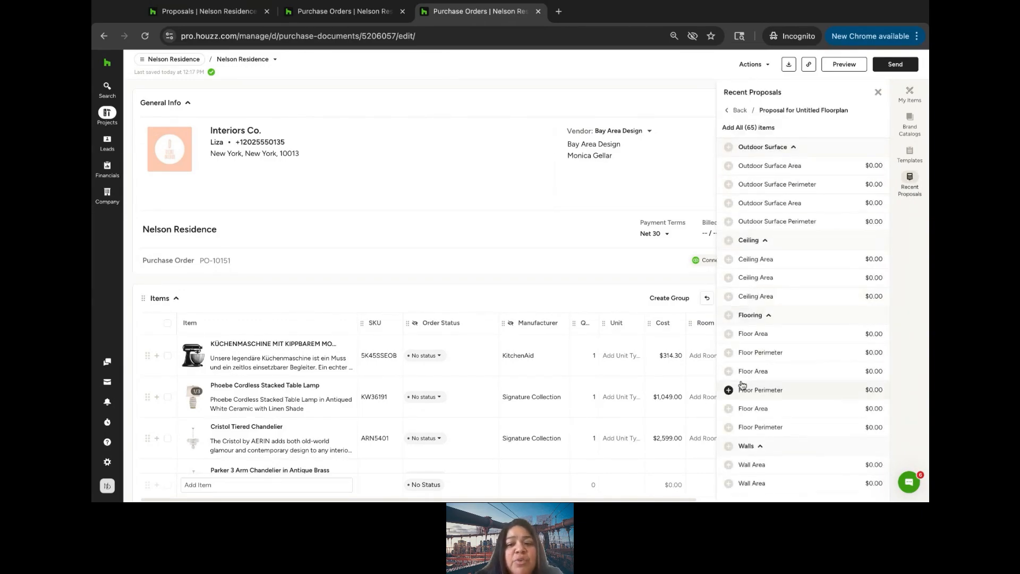
scroll(740, 431, "down", 1)
scroll(740, 432, "down", 3)
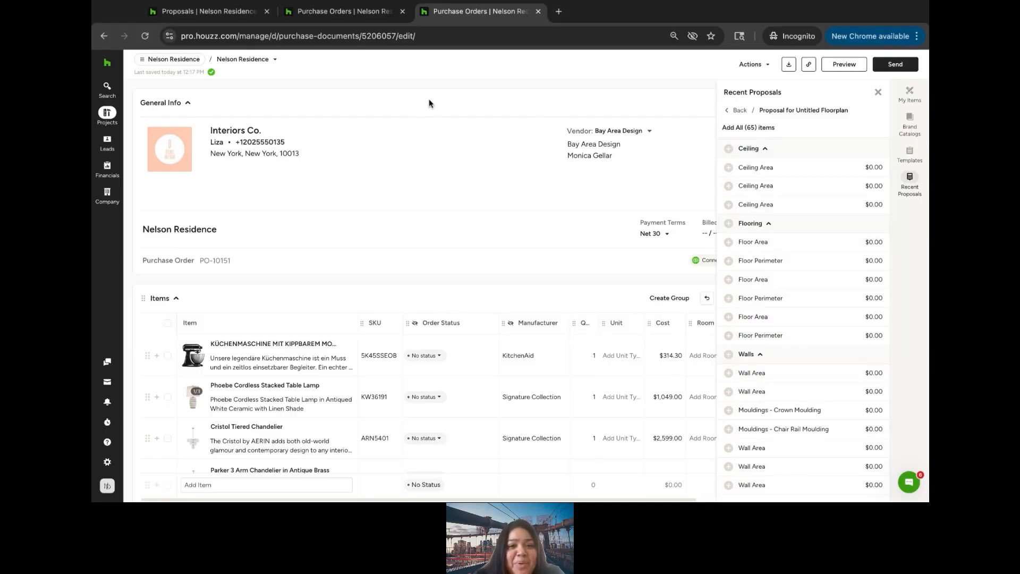
left_click(878, 92)
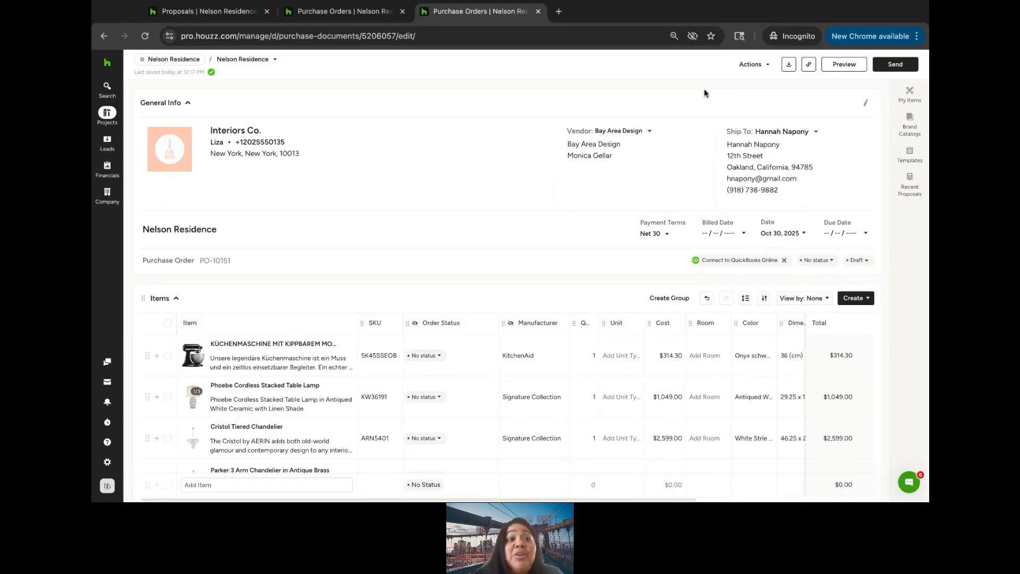
Step: Go to the Nelson Residence selections and show them in the Selections Tracker
left_click(186, 62)
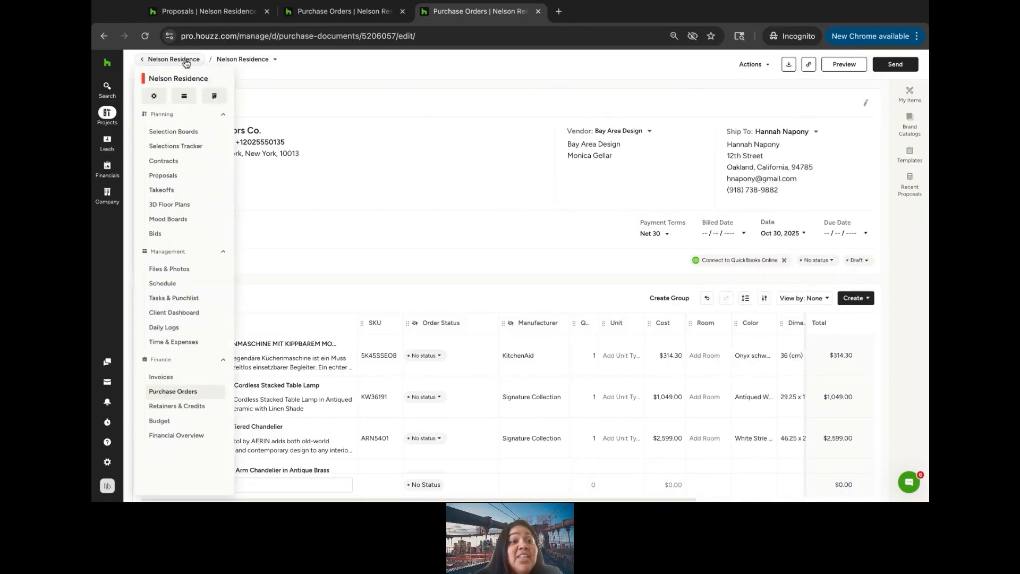
left_click(183, 132)
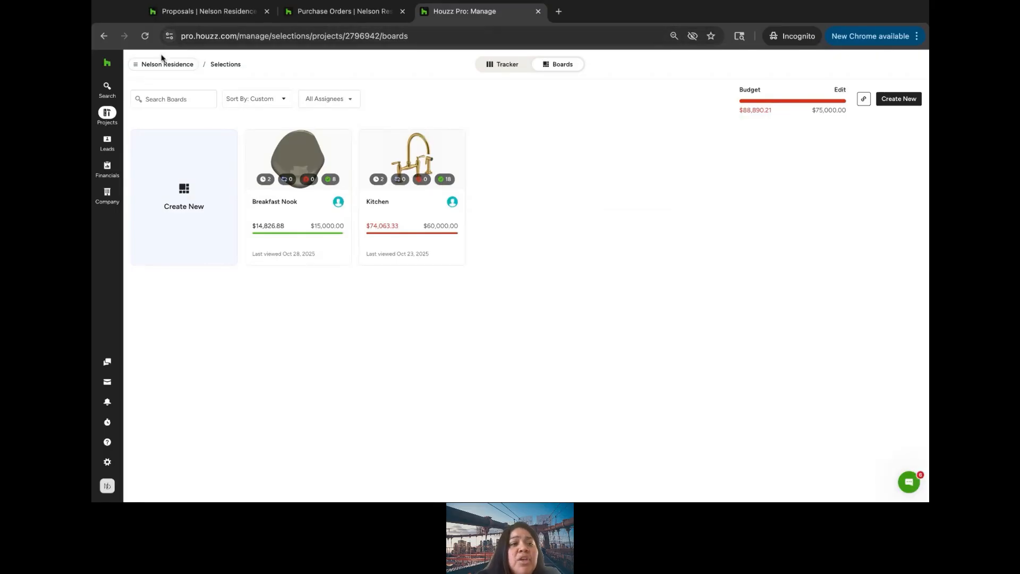
left_click(164, 64)
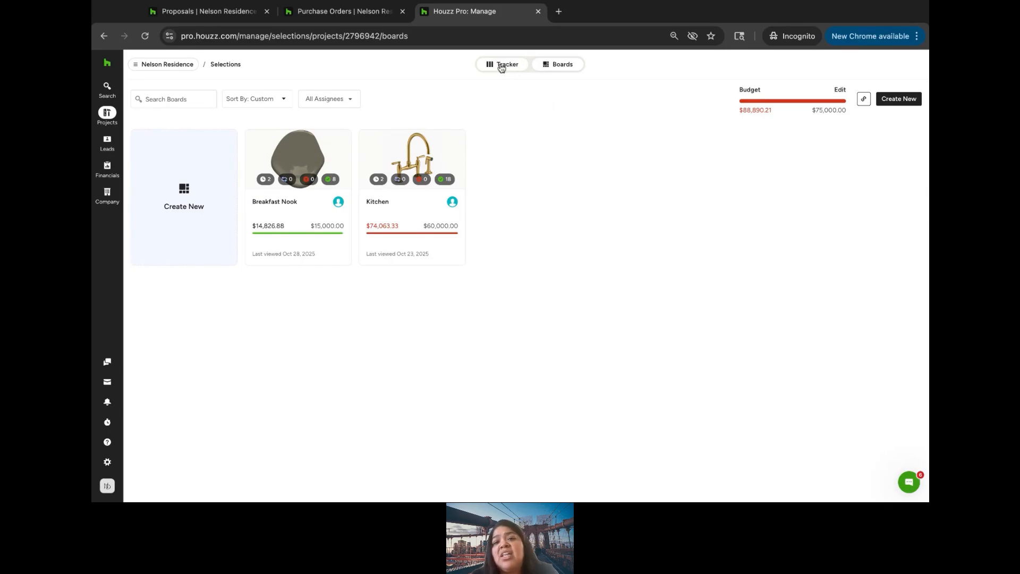
left_click(502, 64)
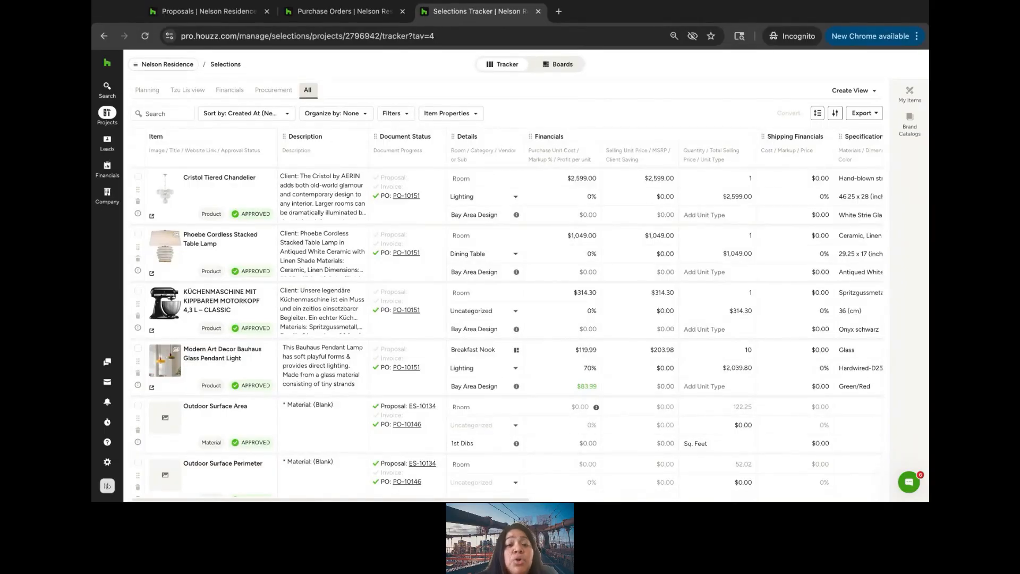
Step: Examine the Cristol Tiered Chandelier's document status, financials, unit type choices, shipping financials and specifications in the tracker
left_click(391, 207)
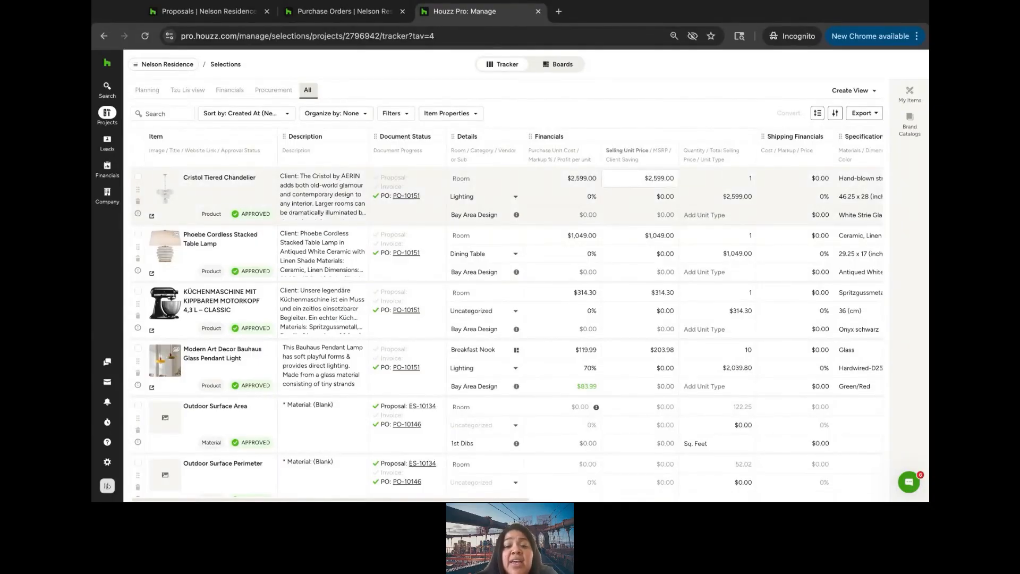
scroll(575, 204, "right", 3)
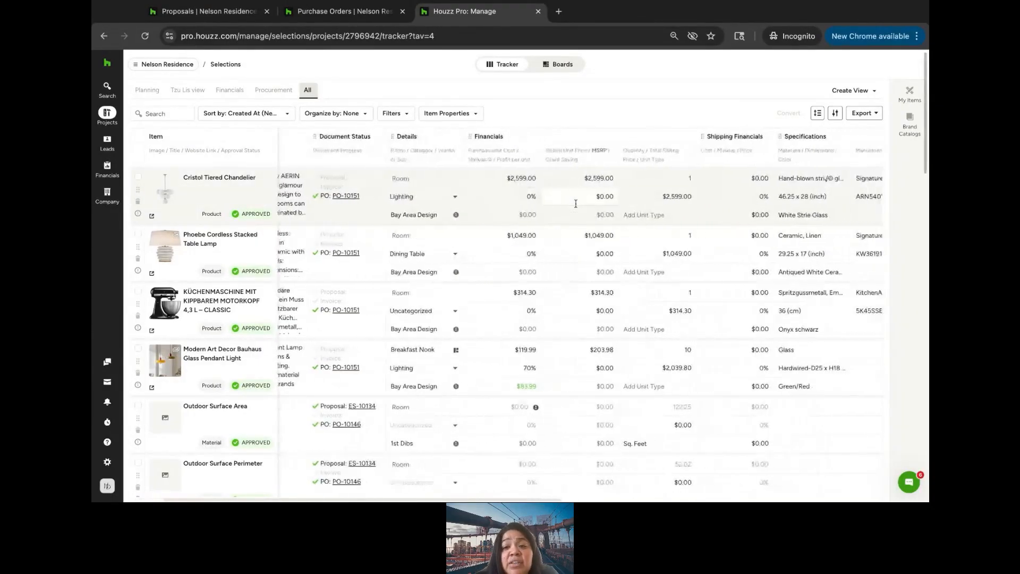
scroll(575, 203, "right", 1)
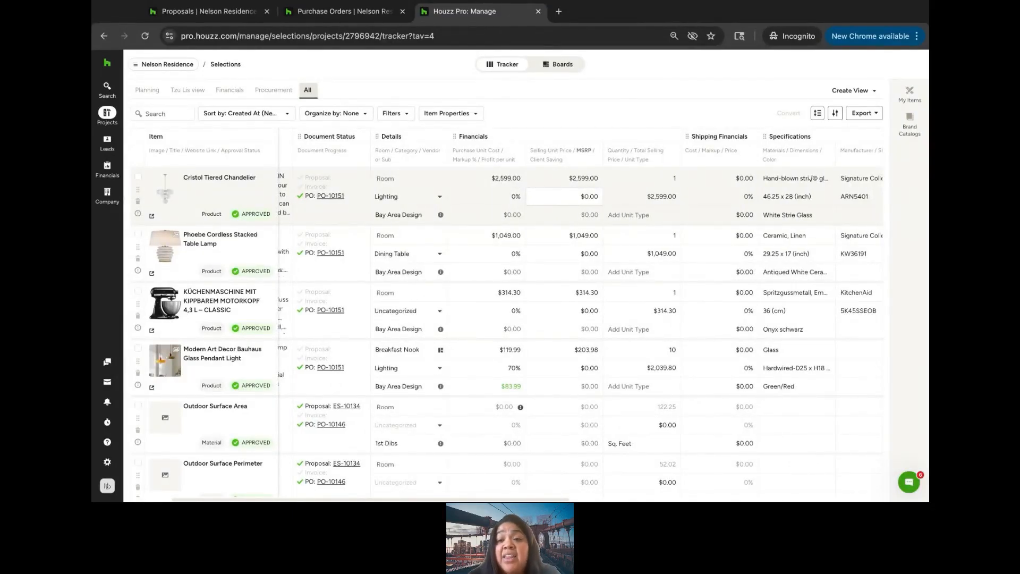
left_click(657, 216)
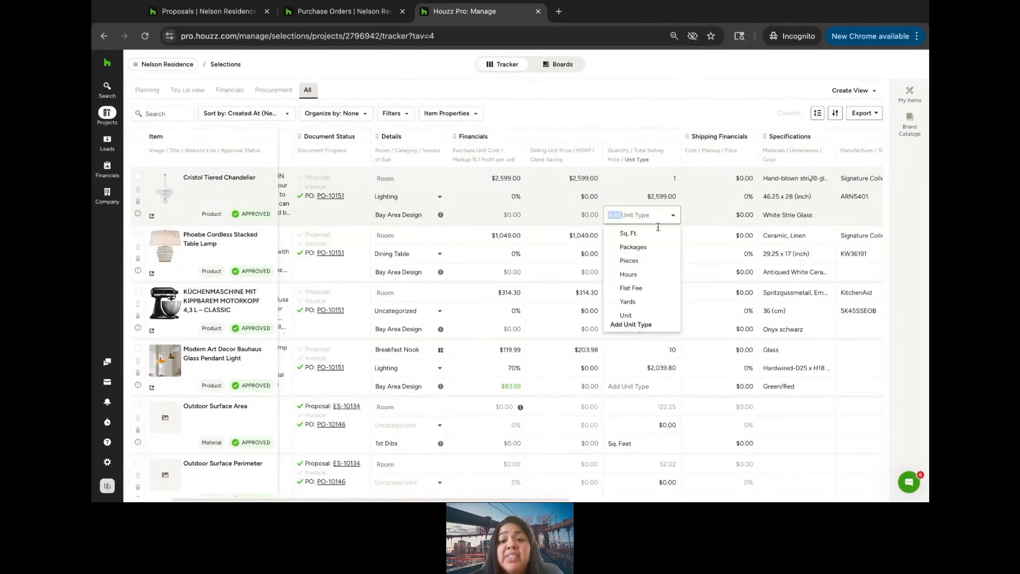
left_click(651, 113)
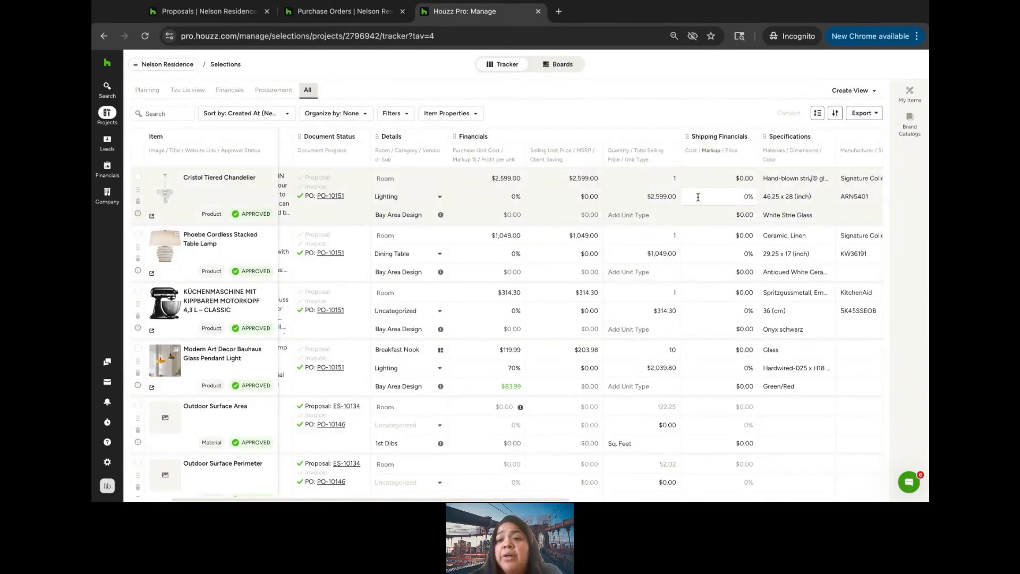
scroll(698, 197, "right", 3)
left_click(670, 198)
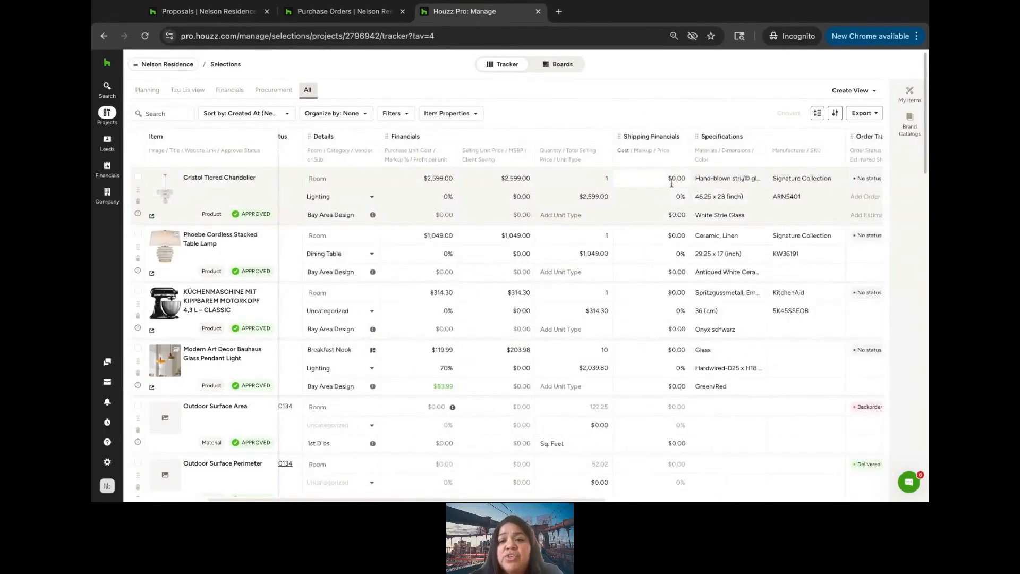
left_click(646, 219)
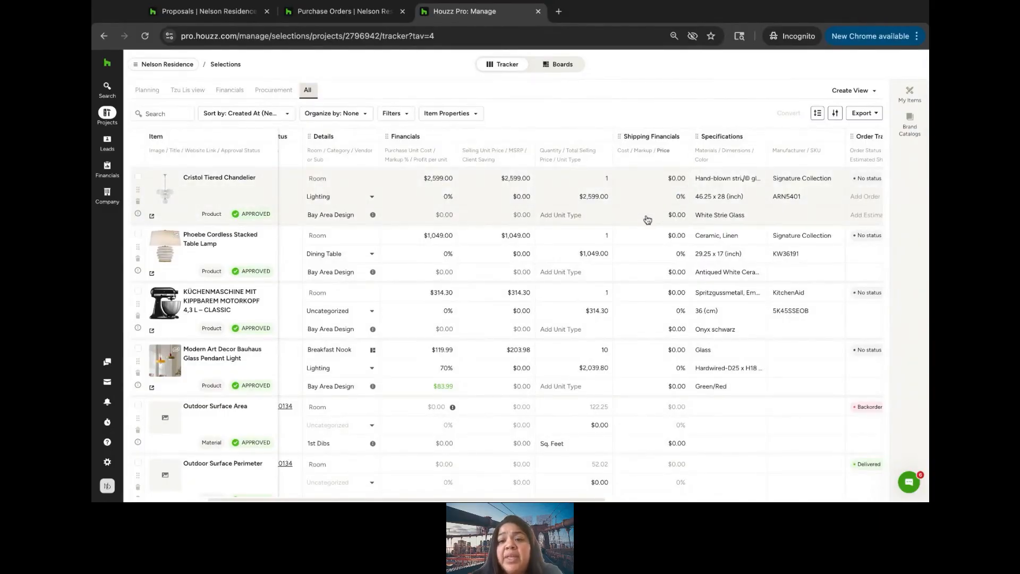
scroll(712, 207, "right", 4)
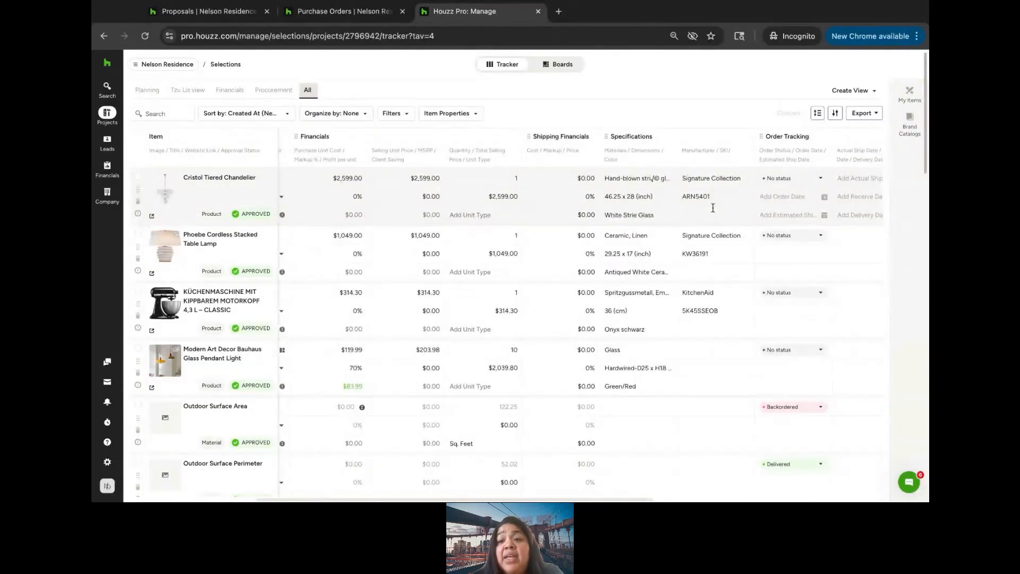
scroll(637, 180, "left", 10)
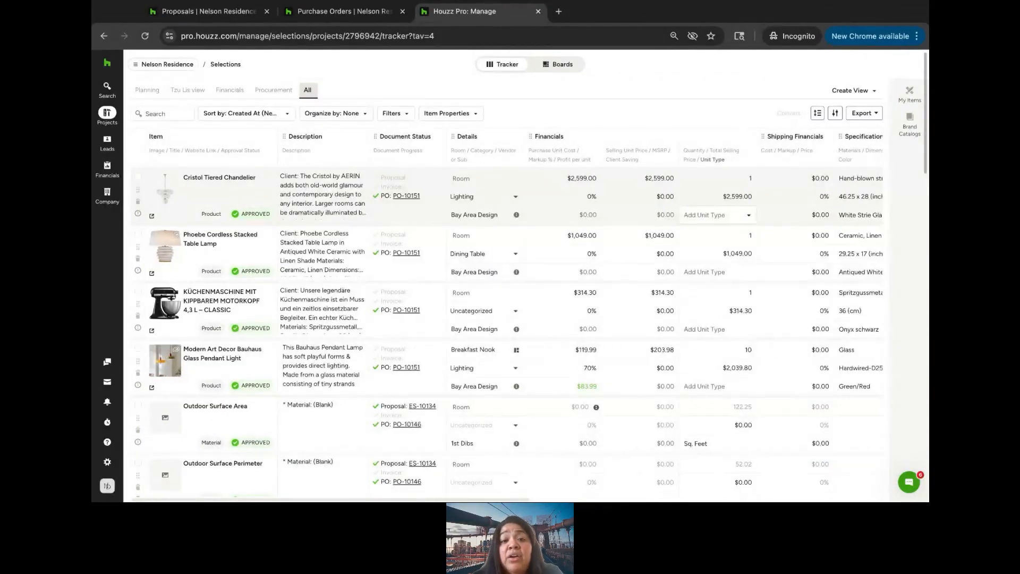
Step: Examine the Order Tracking columns and the order status choices for the Cristol Tiered Chandelier
scroll(692, 180, "right", 8)
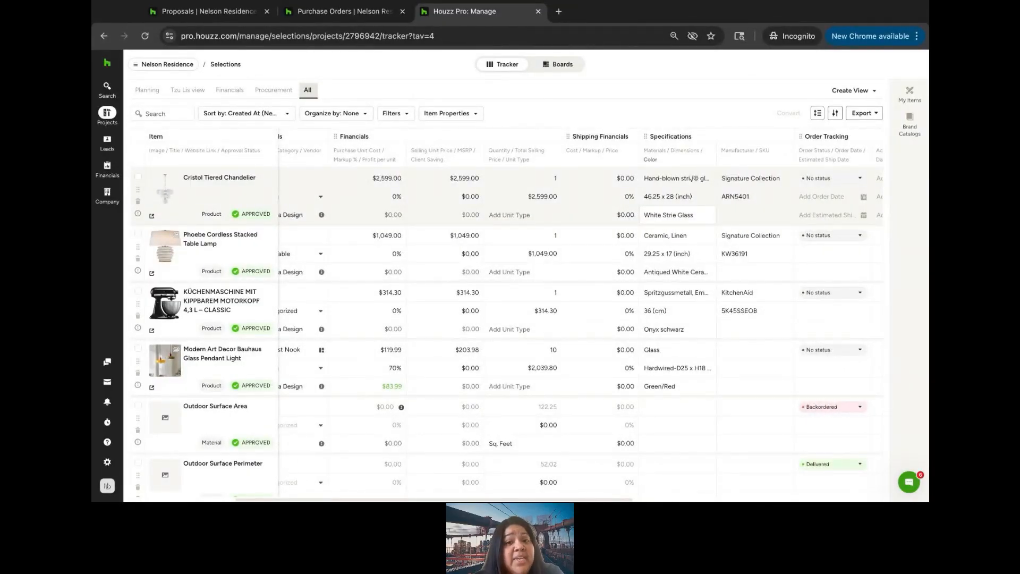
scroll(692, 179, "right", 2)
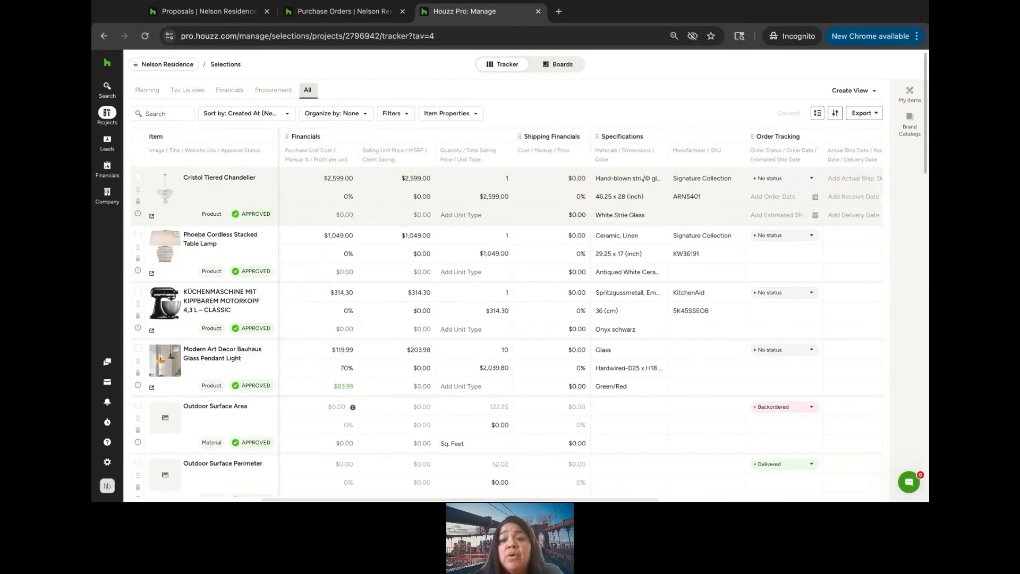
left_click(799, 179)
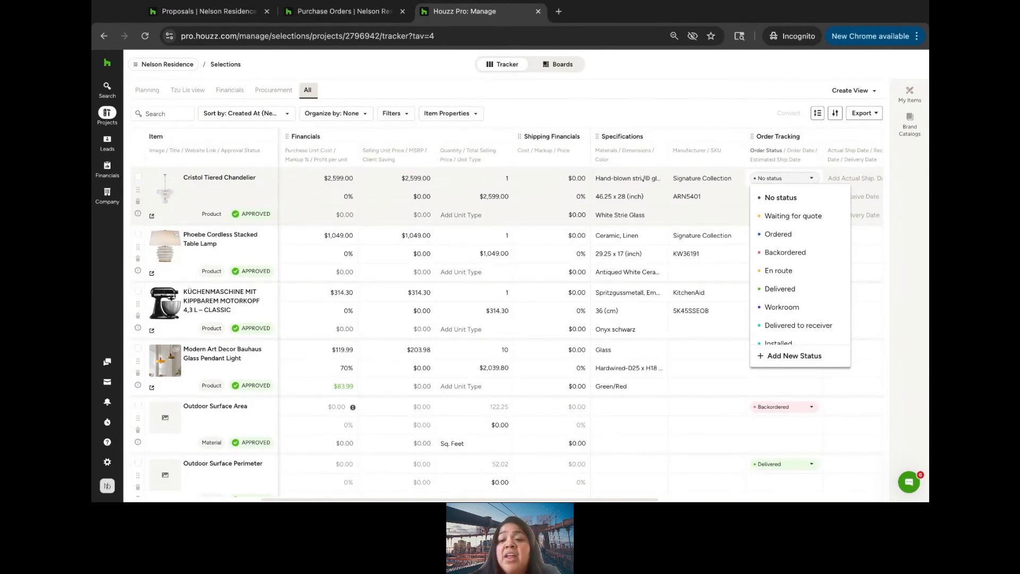
left_click(728, 121)
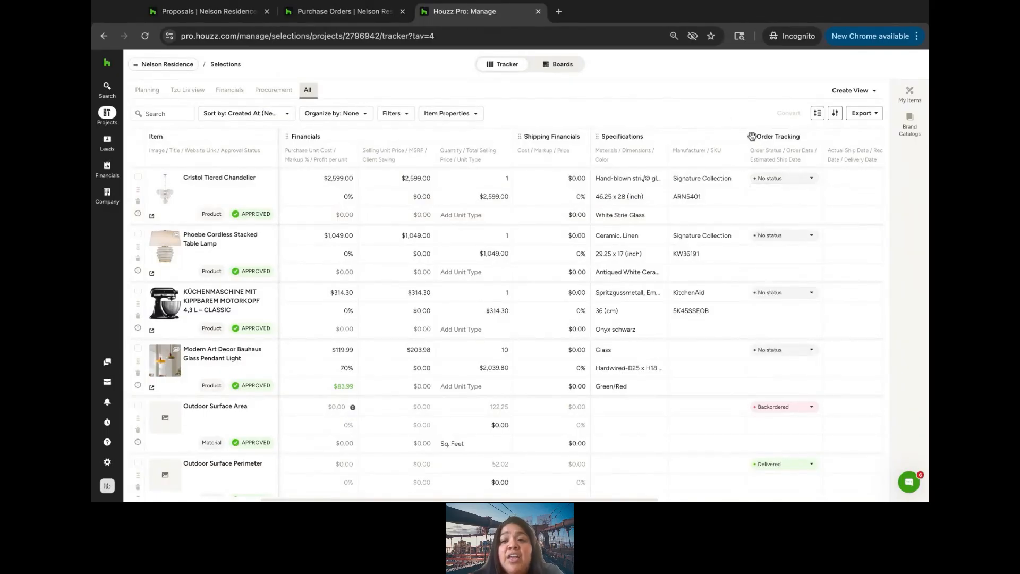
scroll(691, 133, "right", 5)
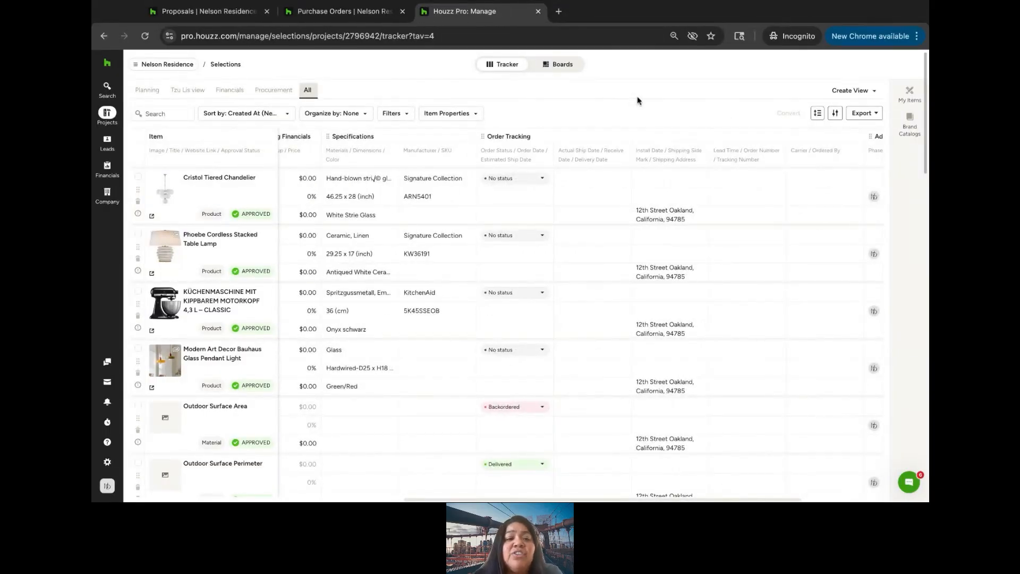
scroll(612, 207, "left", 6)
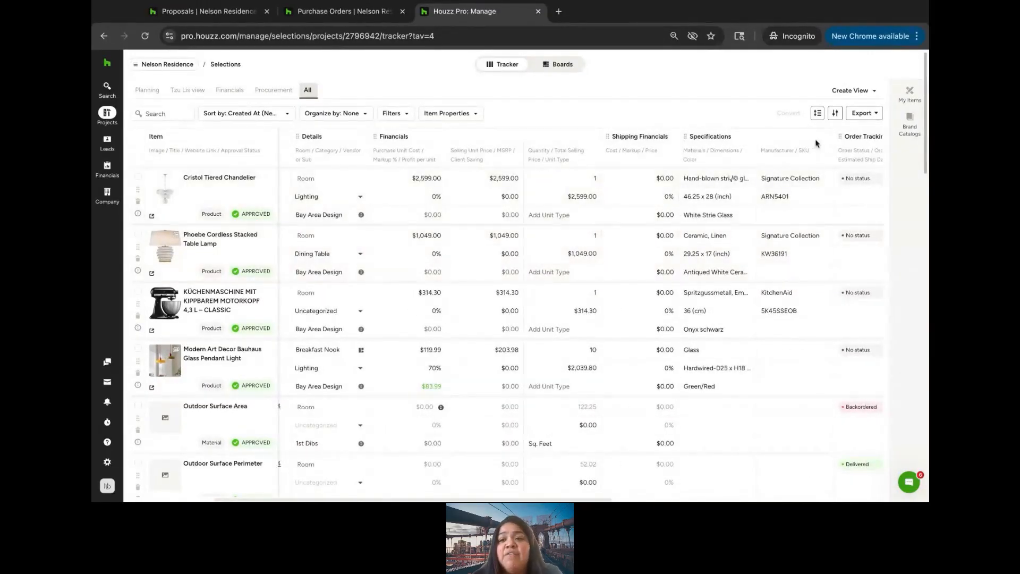
Step: Move the Order Tracking column group ahead of Specifications, directly after Shipping Financials
scroll(744, 212, "right", 6)
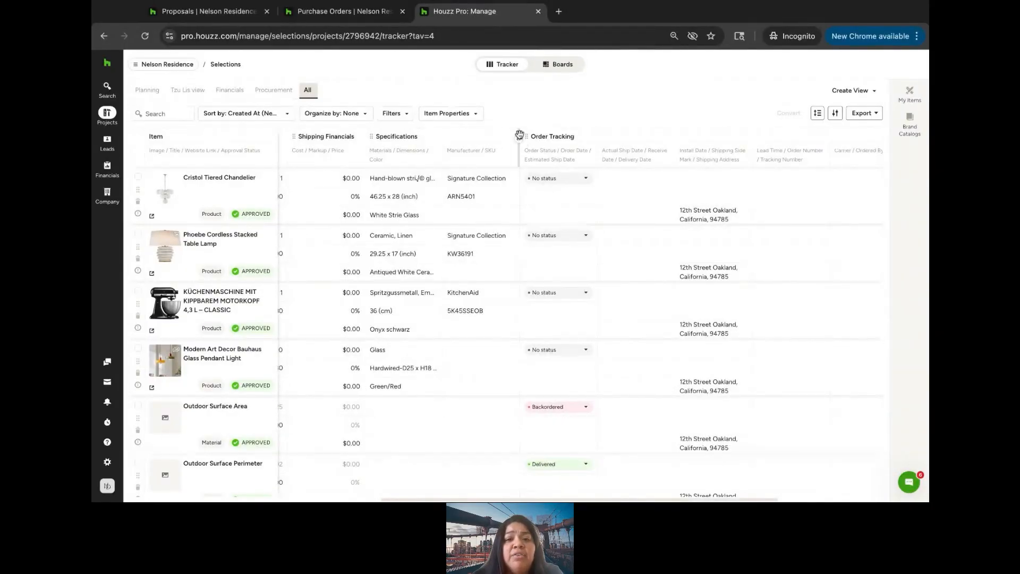
mouse_move(520, 136)
left_mouse_down()
mouse_move(531, 140)
mouse_move(400, 148)
left_mouse_up()
scroll(422, 150, "left", 3)
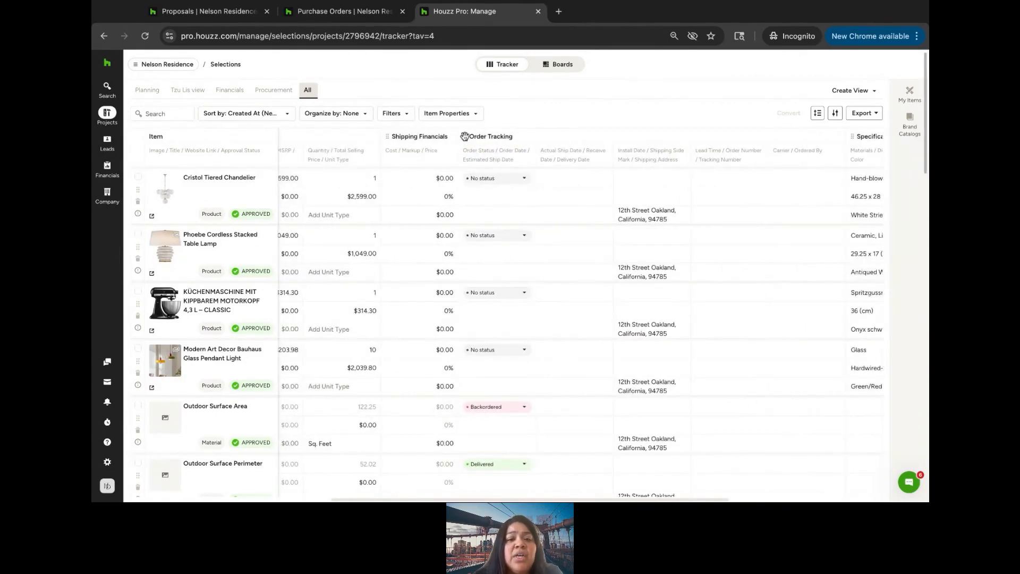
Step: Move the Order Tracking column group ahead of Shipping Financials, directly after Financials
left_click_drag(463, 136, 464, 137)
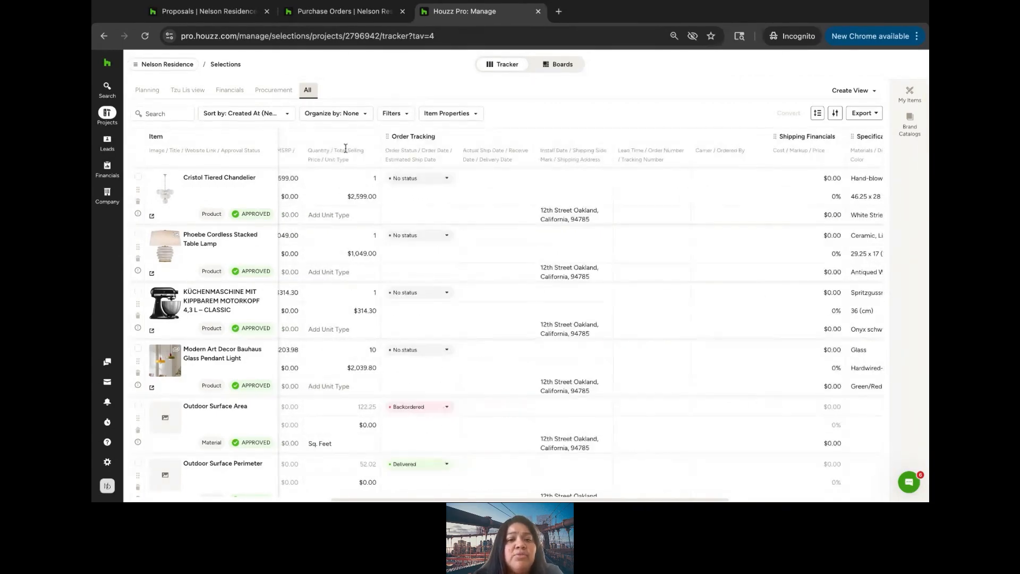
scroll(418, 154, "left", 10)
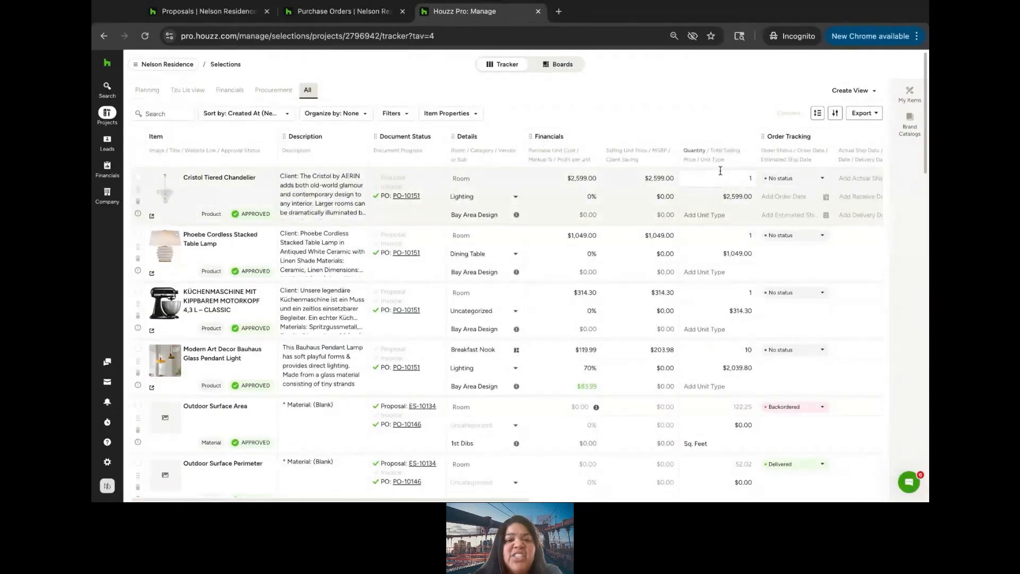
Step: Examine the columns and fields available in the tracker's view customization and the form for adding a new field
left_click(835, 113)
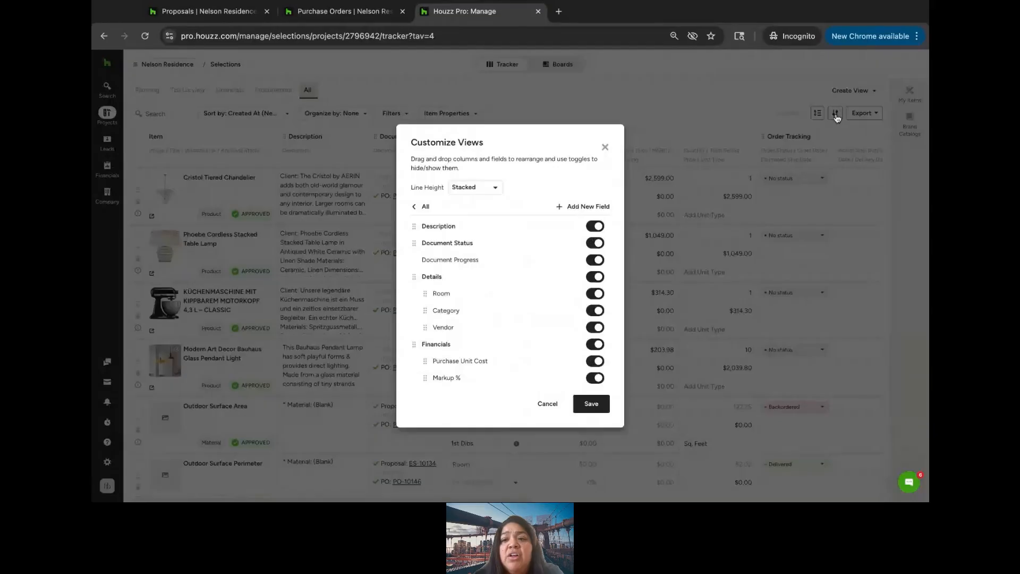
scroll(556, 260, "down", 2)
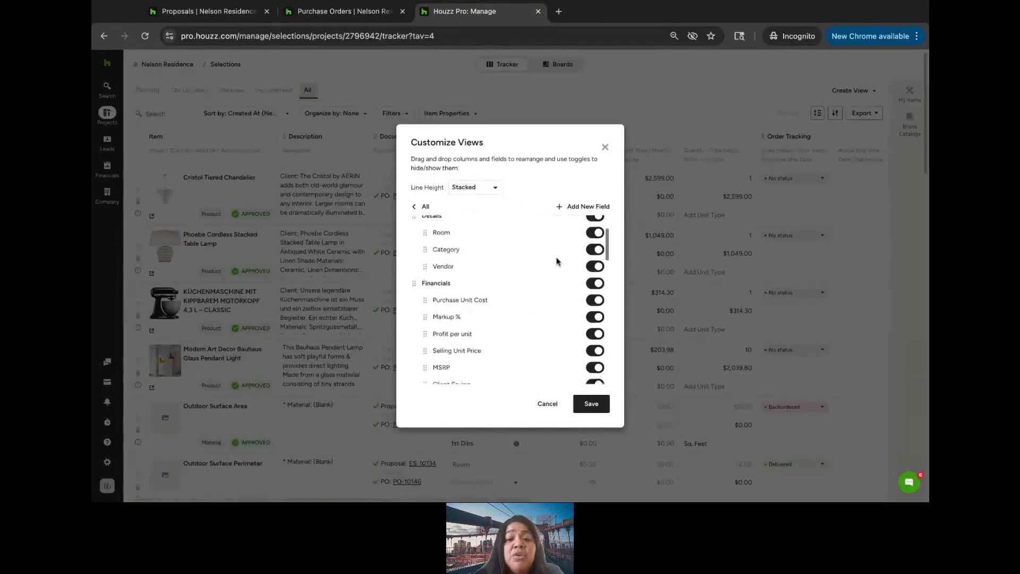
scroll(555, 260, "down", 4)
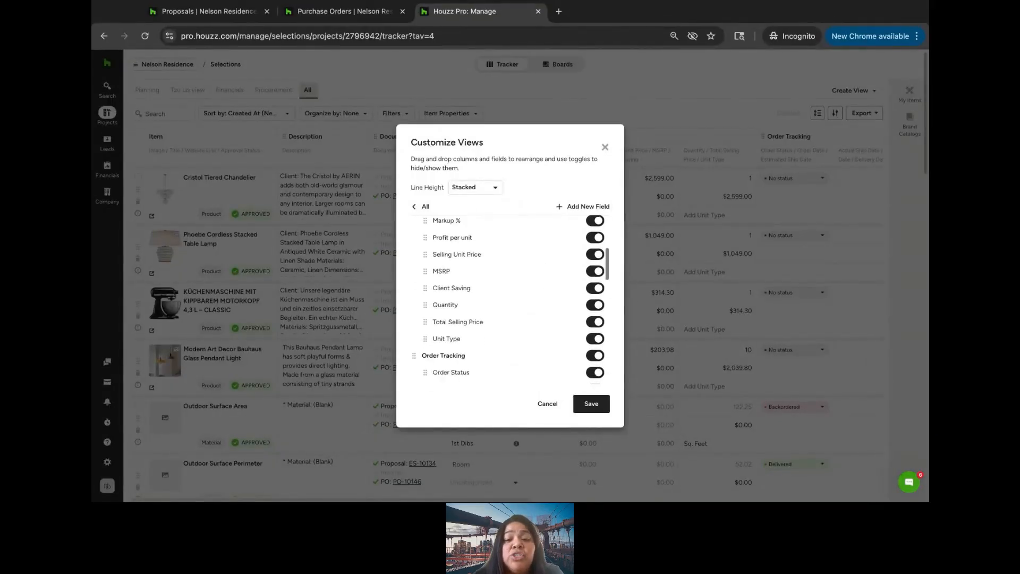
scroll(510, 299, "down", 6)
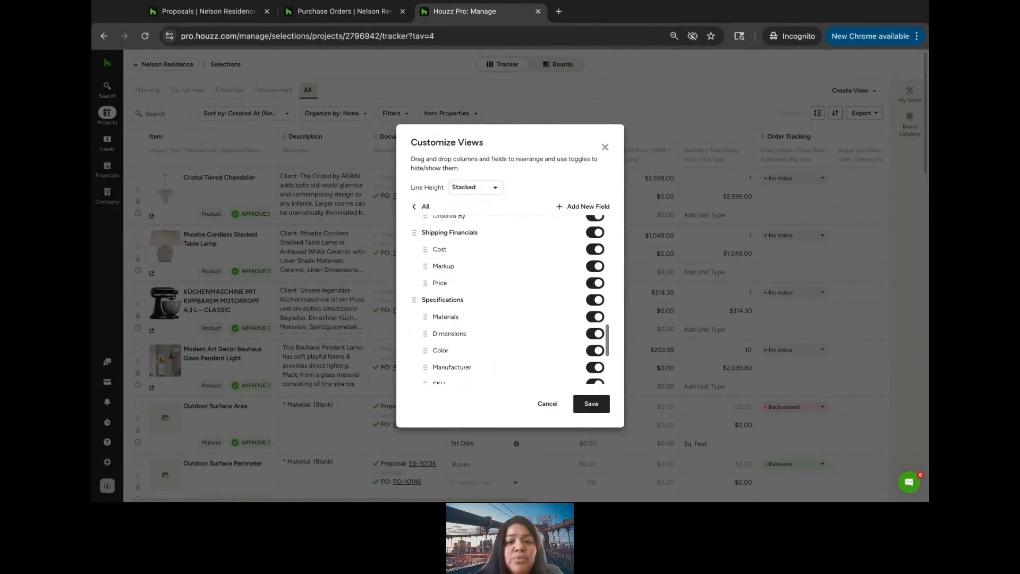
left_click(561, 207)
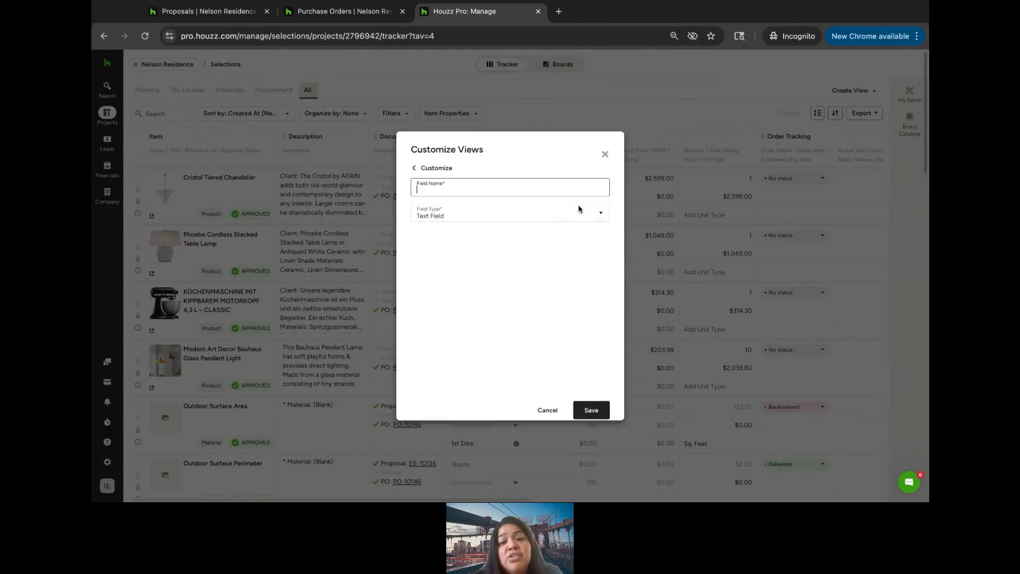
left_click(417, 168)
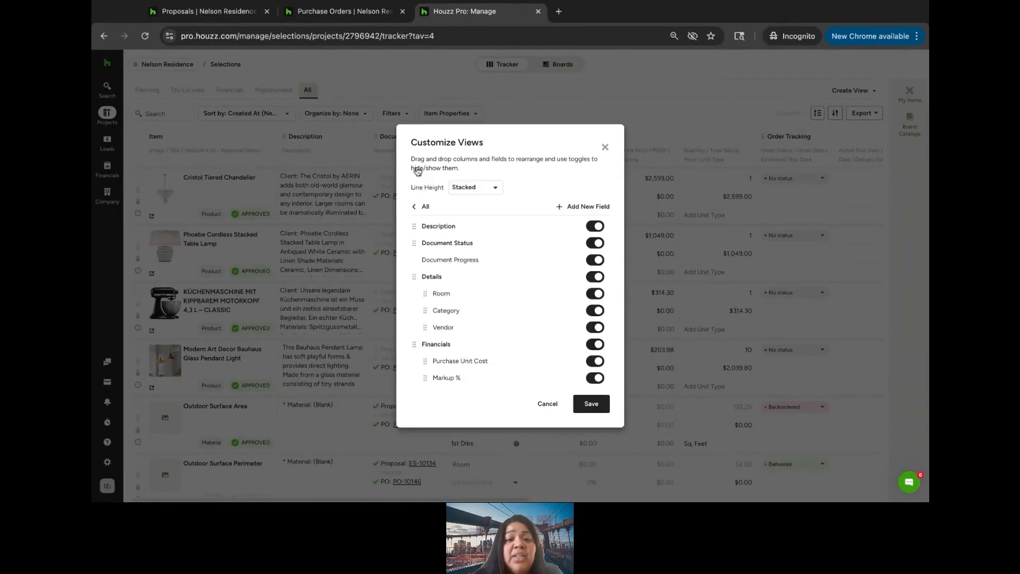
Step: Set the tracker view's line height to Flat and save the customization
left_click(471, 186)
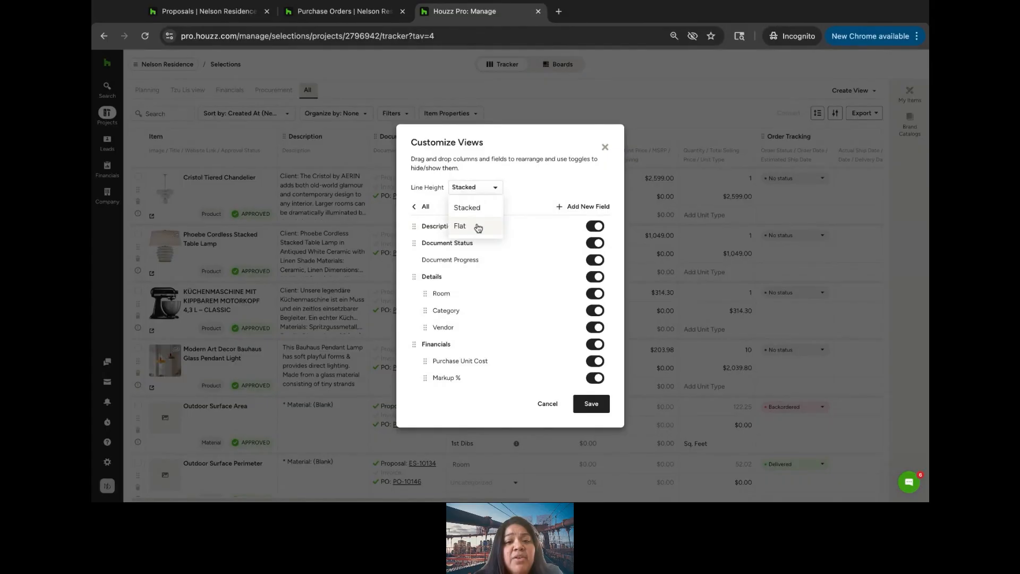
left_click(478, 227)
left_click(591, 403)
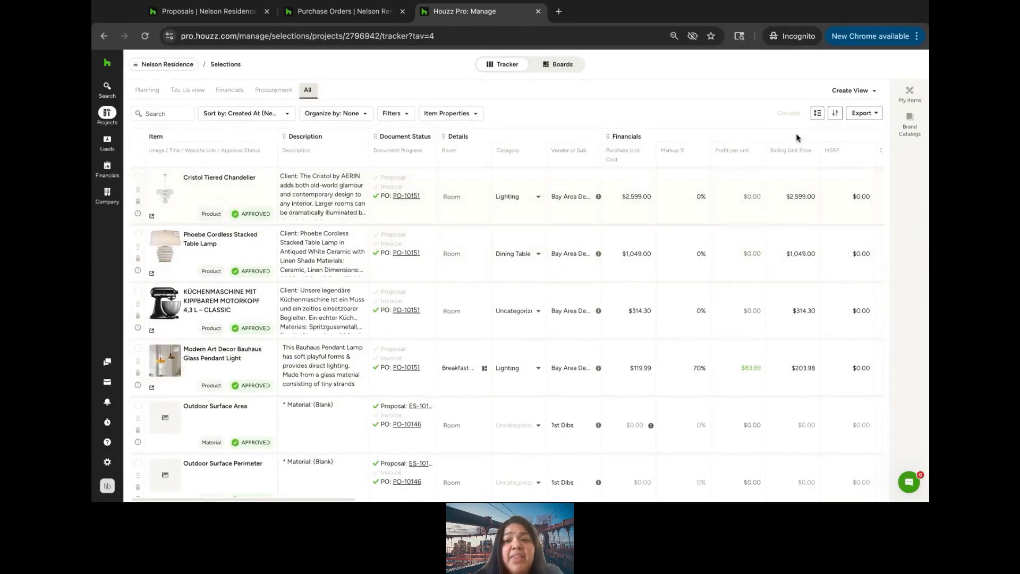
Step: Switch the tracker view's line height back to Stacked and save it
left_click(835, 113)
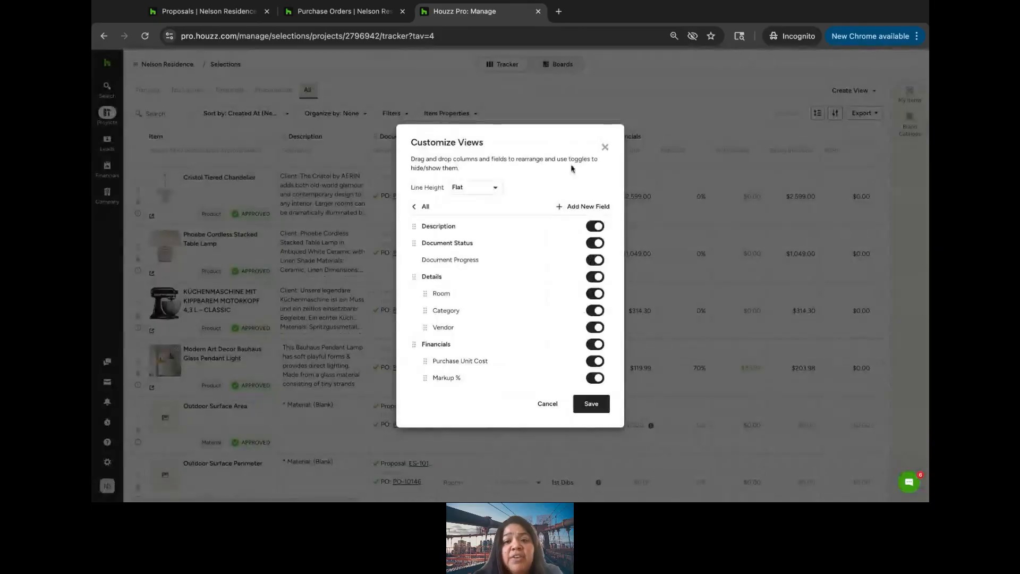
left_click(468, 188)
left_click(470, 208)
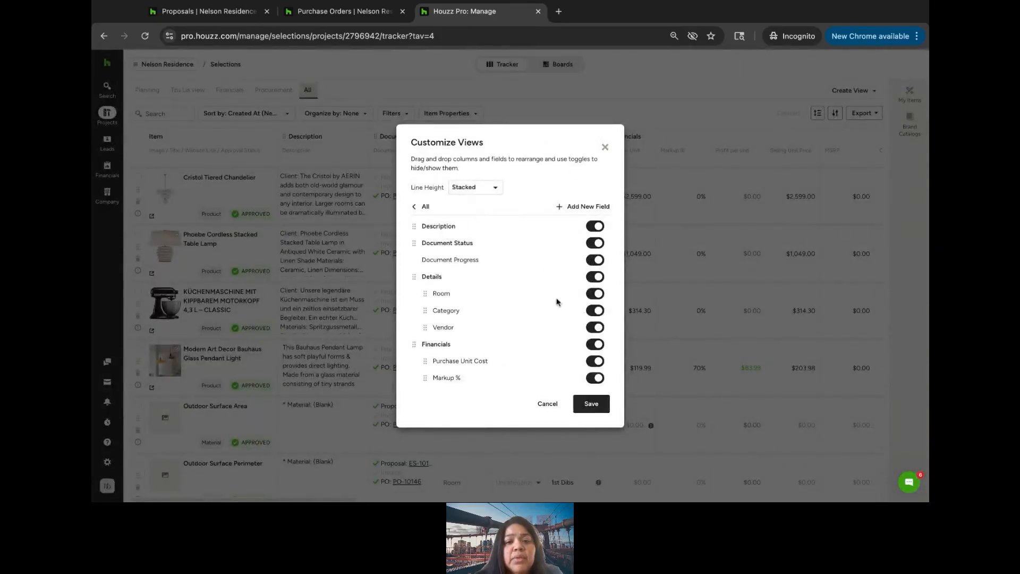
left_click(590, 404)
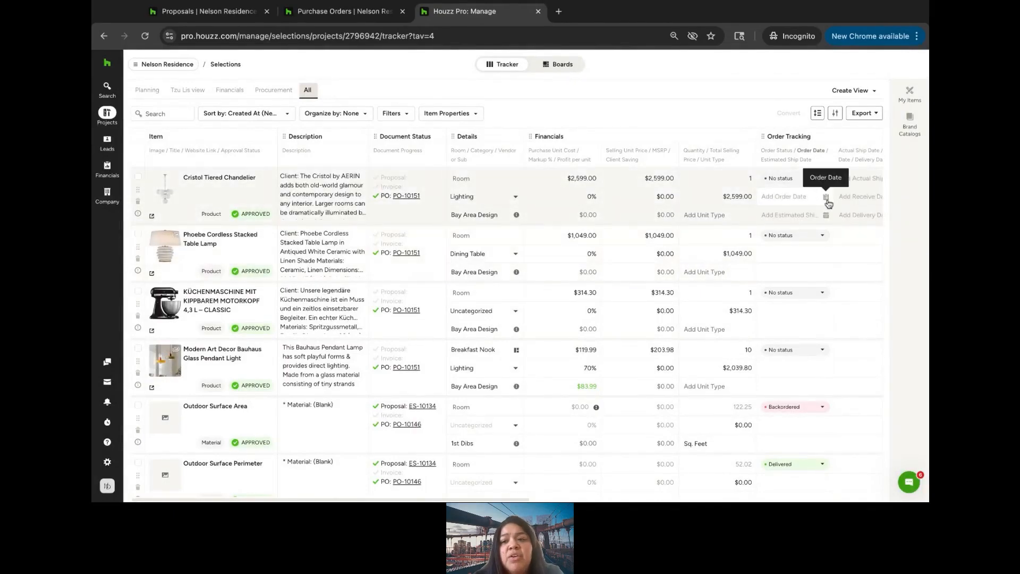
Step: Set the Cristol Tiered Chandelier's order status to Ordered and its order date to Oct 30, 2025
left_click(785, 180)
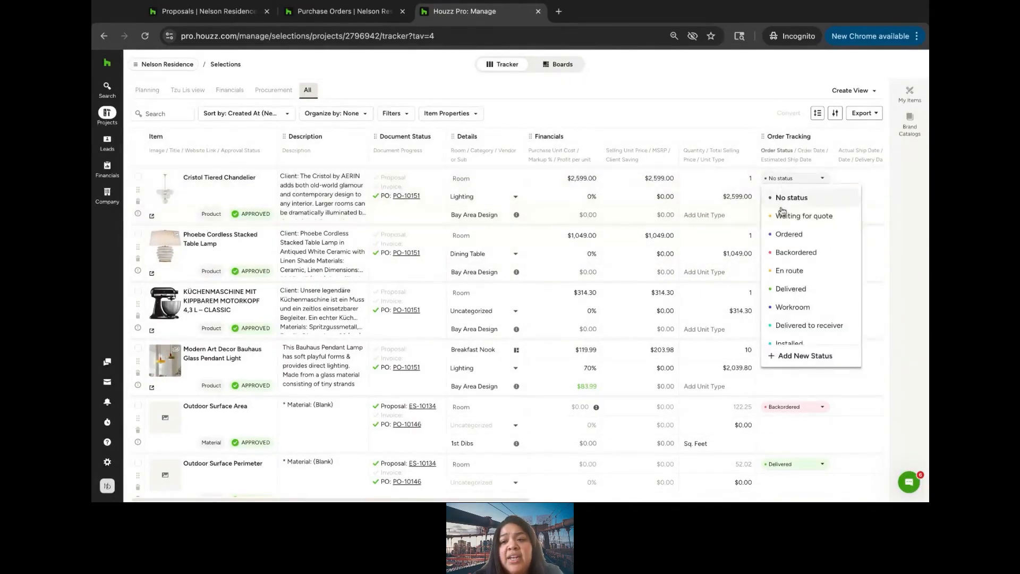
left_click(782, 237)
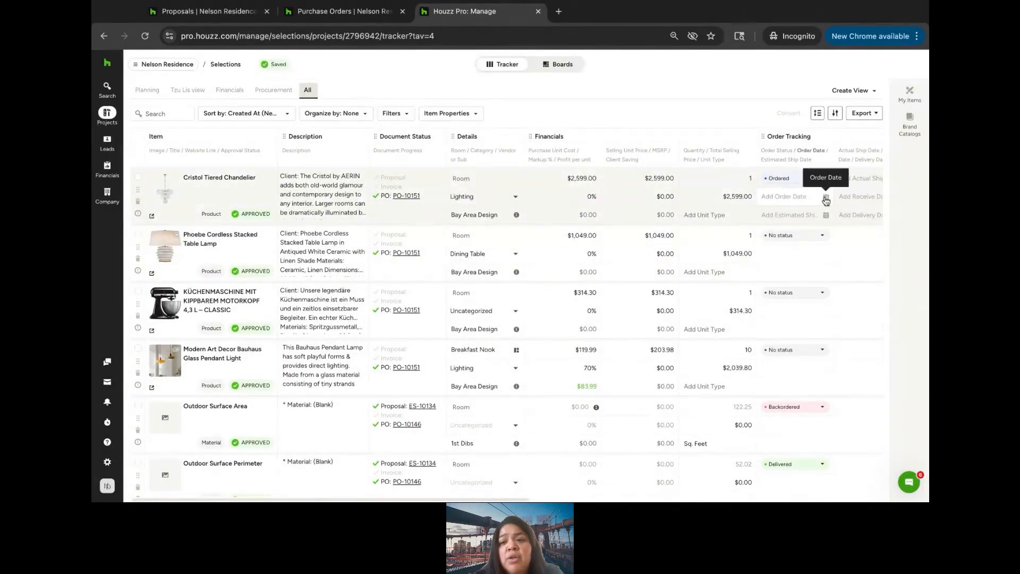
left_click(802, 198)
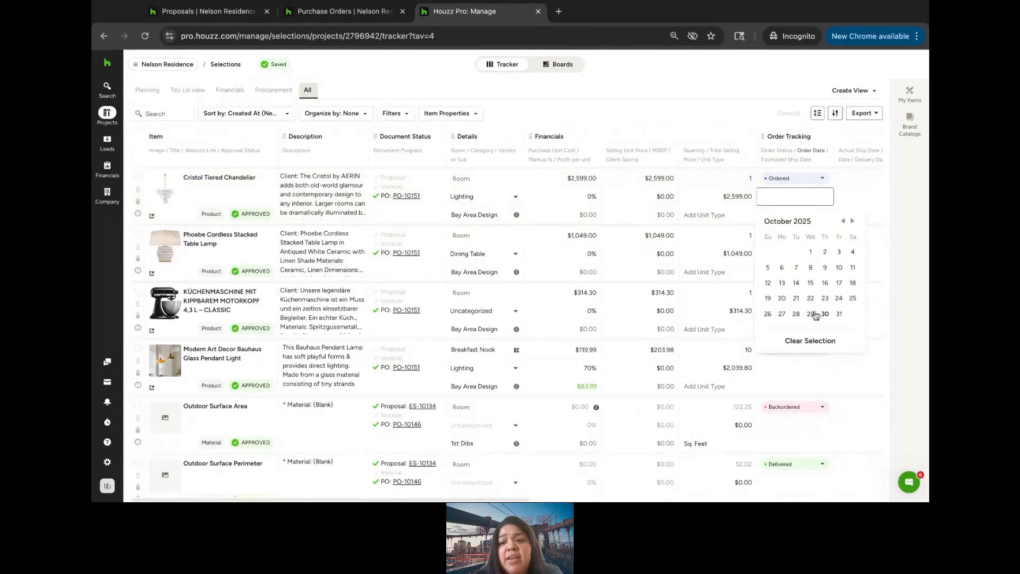
left_click(825, 314)
Step: Set the Cristol Tiered Chandelier's estimated ship date to Nov 6, 2025
left_click(794, 213)
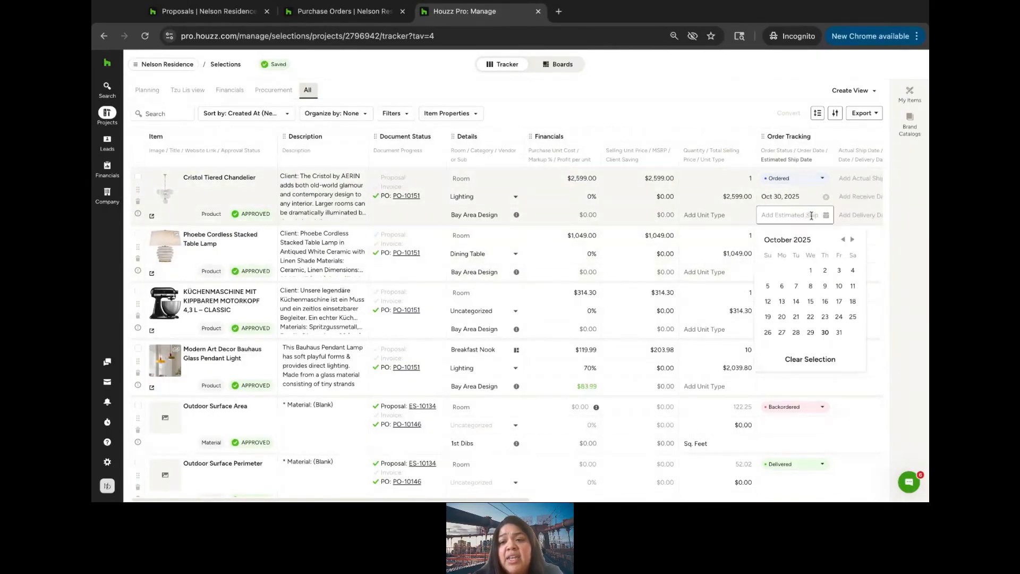
left_click(852, 239)
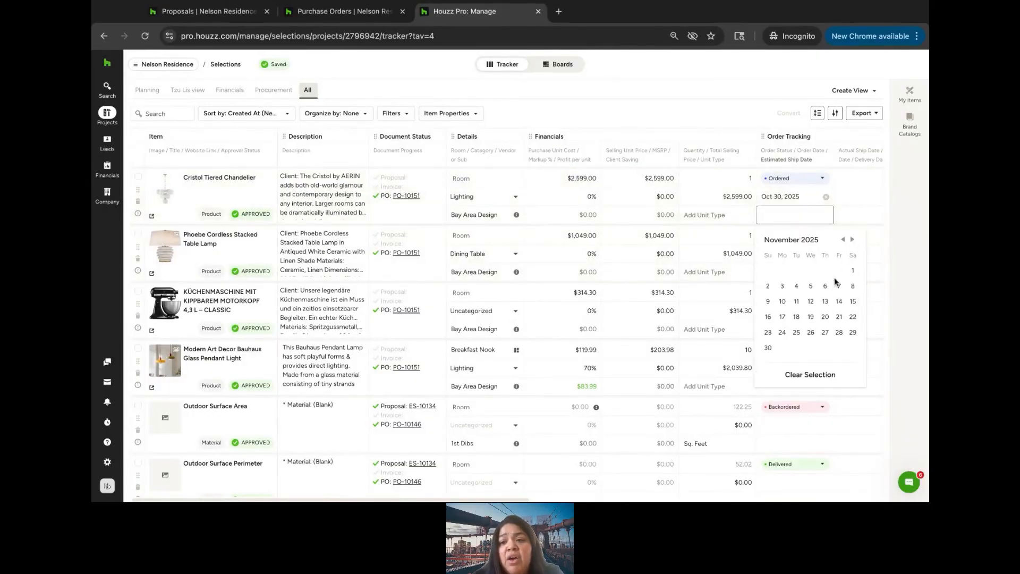
left_click(826, 287)
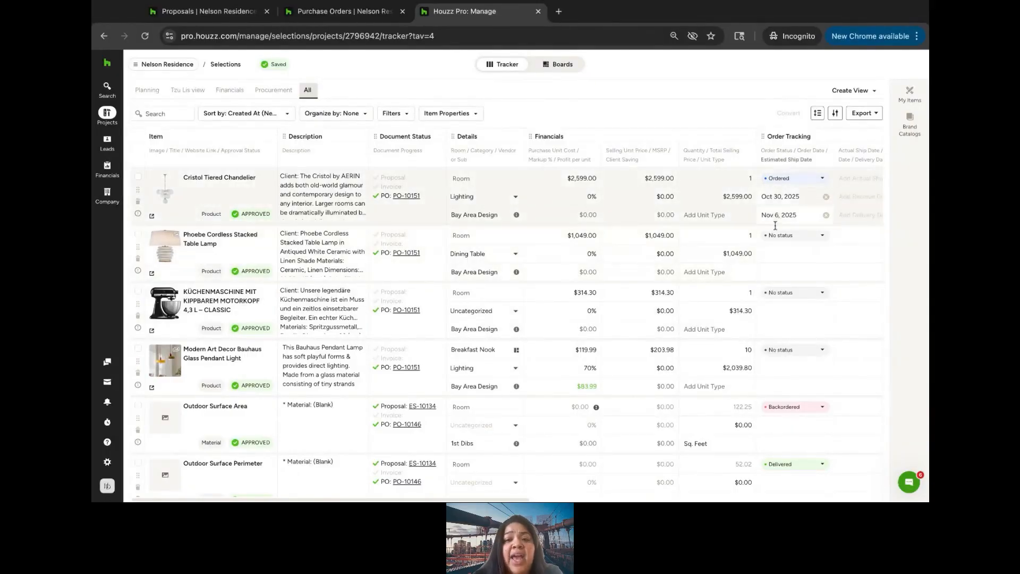
Step: Look over the details of the Outdoor Surface Area item with the blank material, and close them
scroll(730, 306, "down", 3)
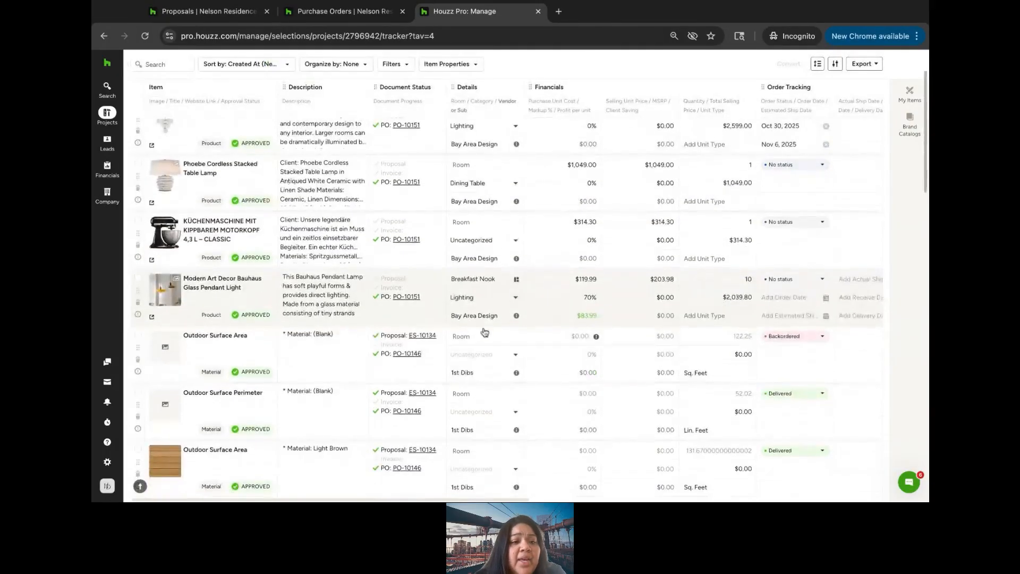
left_click(165, 349)
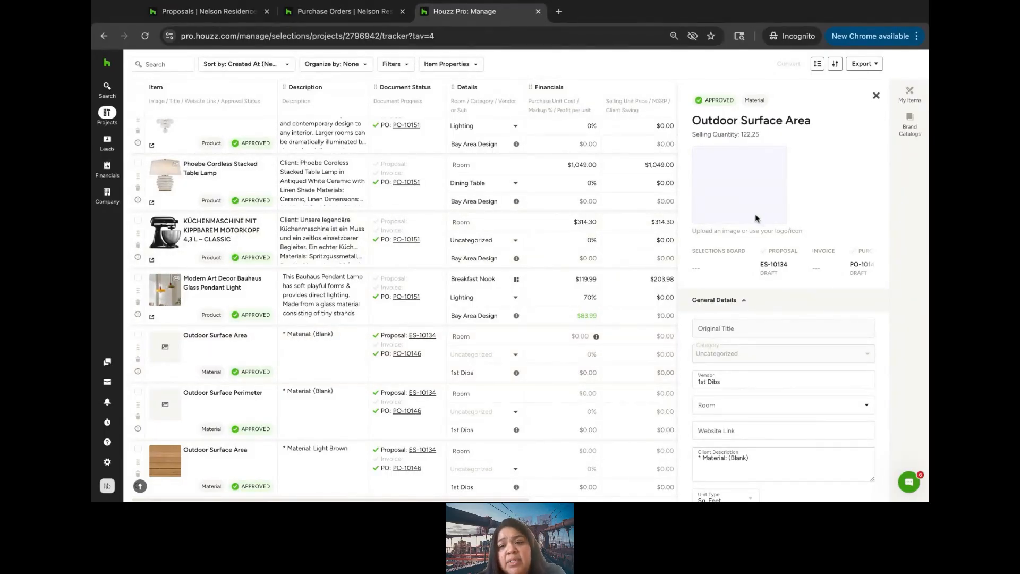
left_click(875, 97)
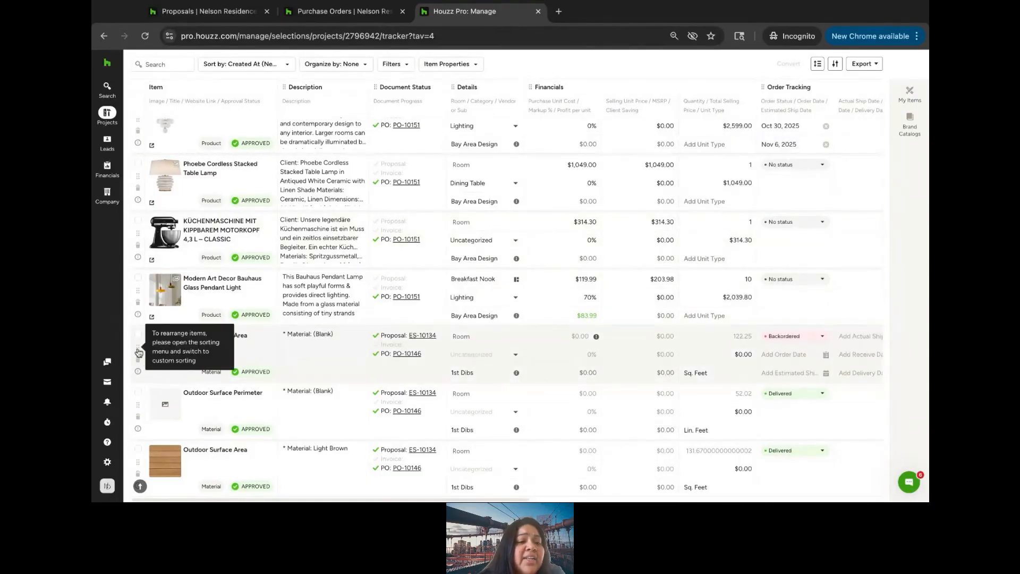
Step: Select the Outdoor Surface Area and Outdoor Surface Perimeter items with blank material in the tracker
left_click_drag(137, 352, 139, 353)
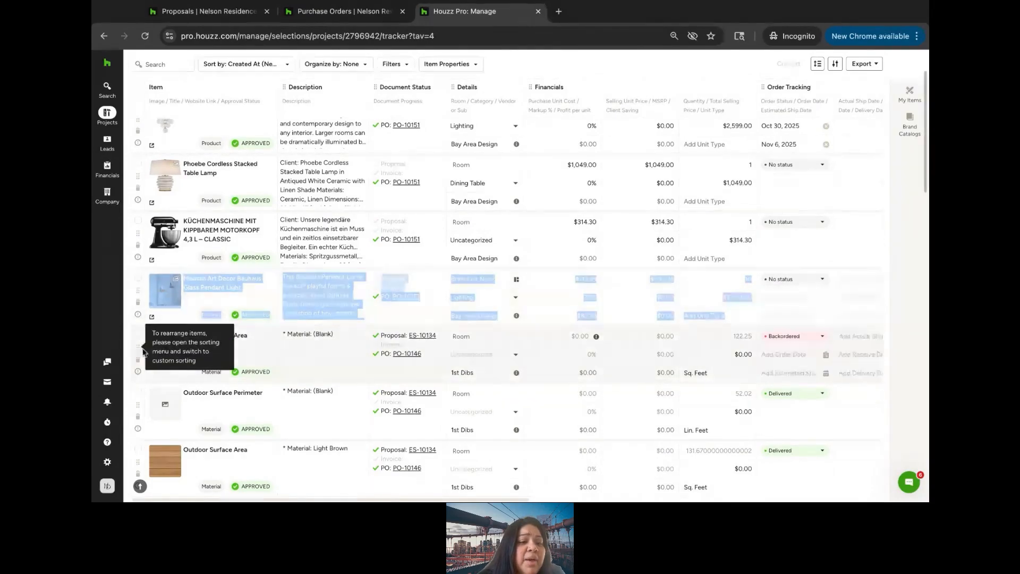
left_click(137, 411)
left_click_drag(136, 411, 141, 342)
left_click(139, 334)
left_click(138, 392)
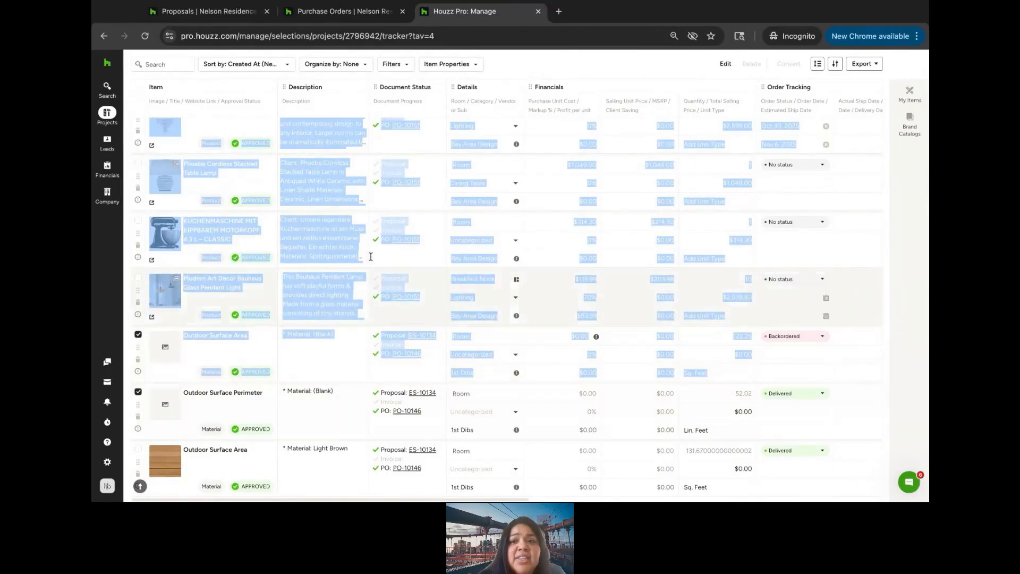
left_click(558, 58)
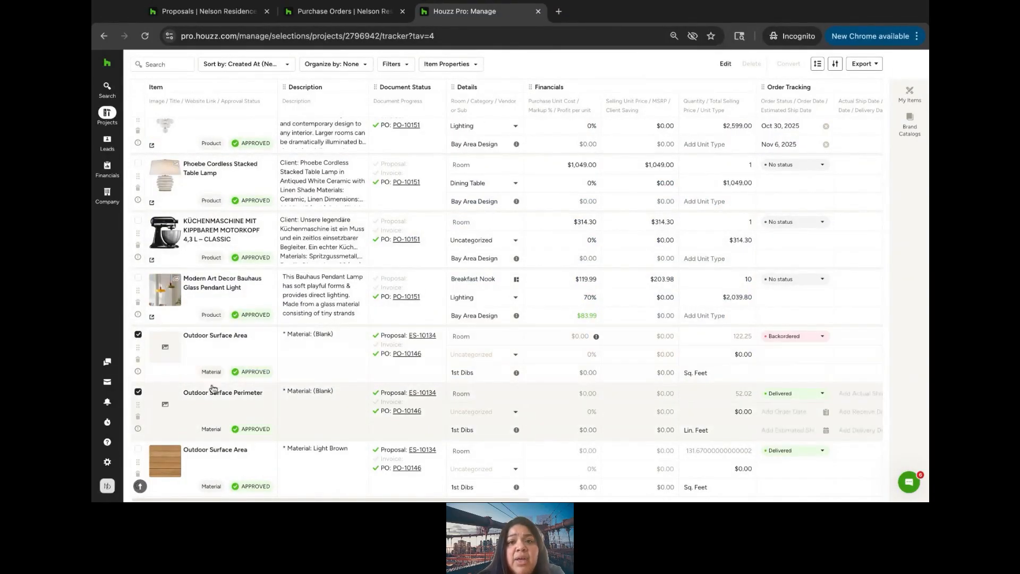
Step: Examine the bulk edit options for assignee, order tracking and details of the two selected items, and leave without saving
scroll(493, 277, "up", 2)
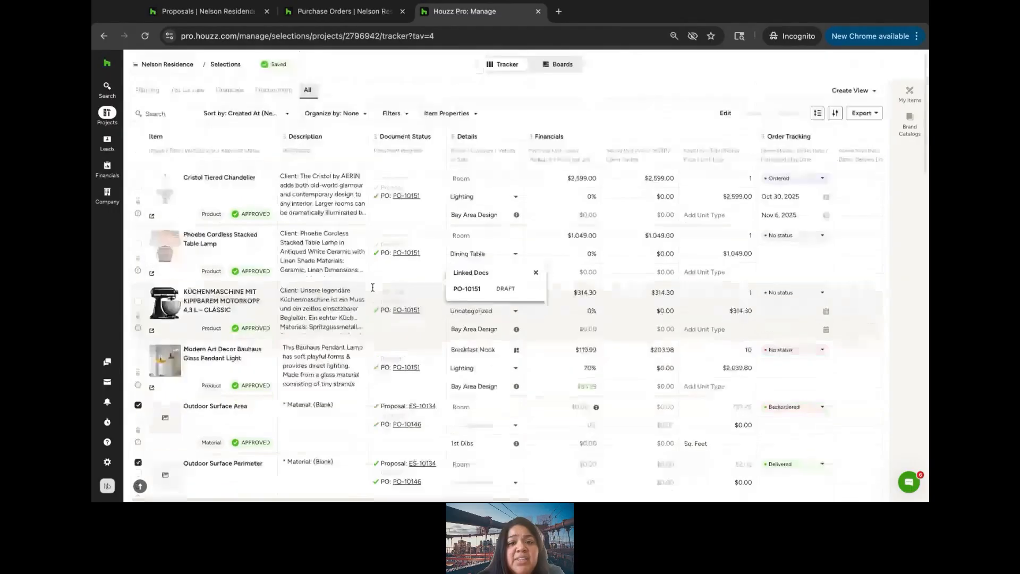
left_click(725, 113)
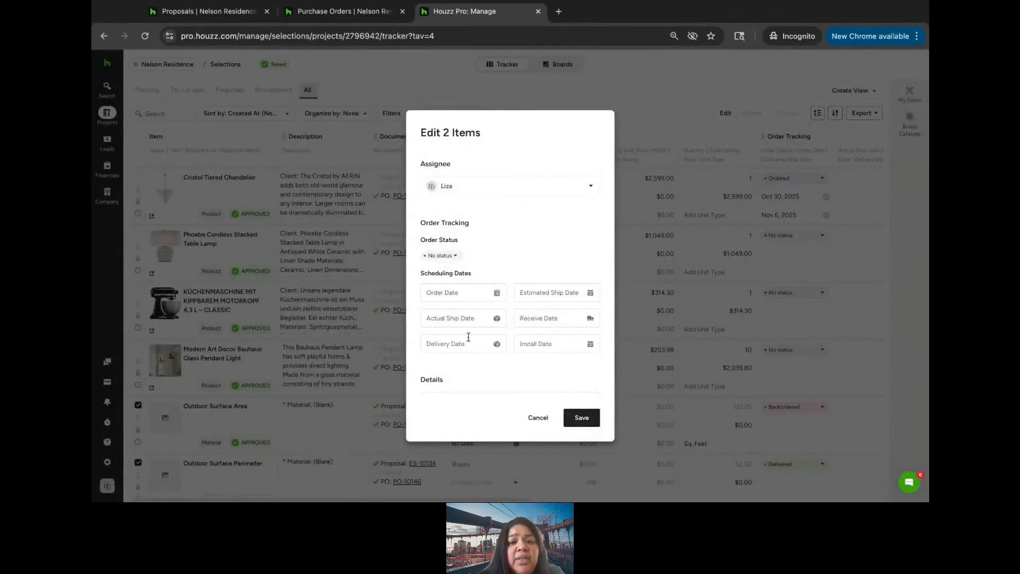
scroll(492, 378, "down", 2)
scroll(492, 379, "down", 3)
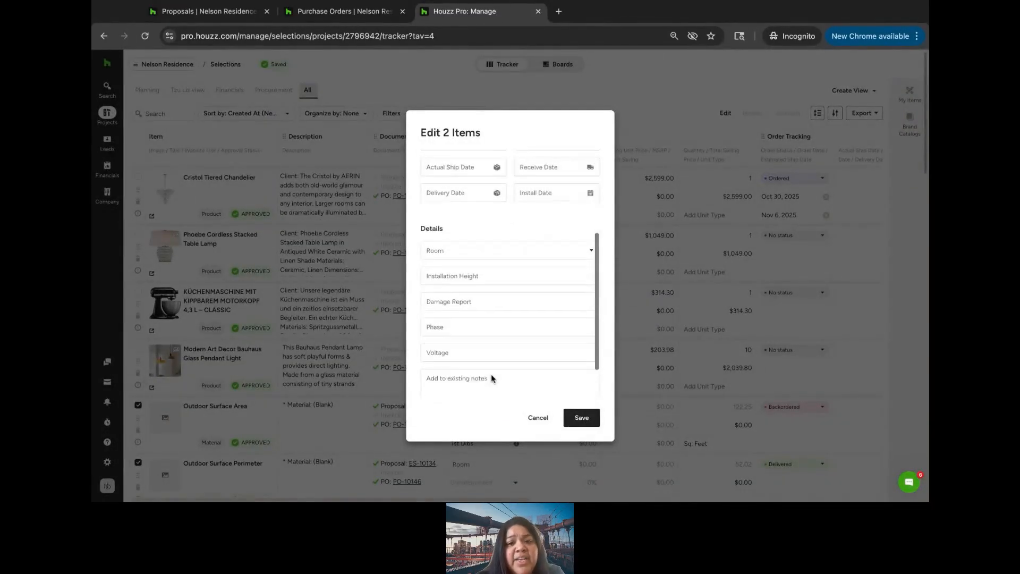
left_click(534, 421)
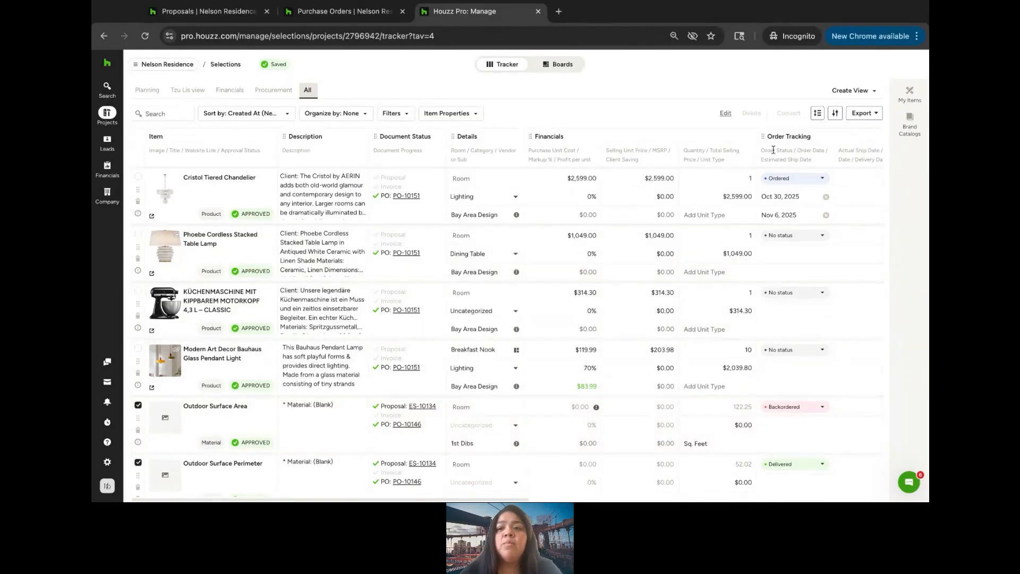
Step: Examine the options for creating a personal or company tracker view without creating one
left_click(855, 93)
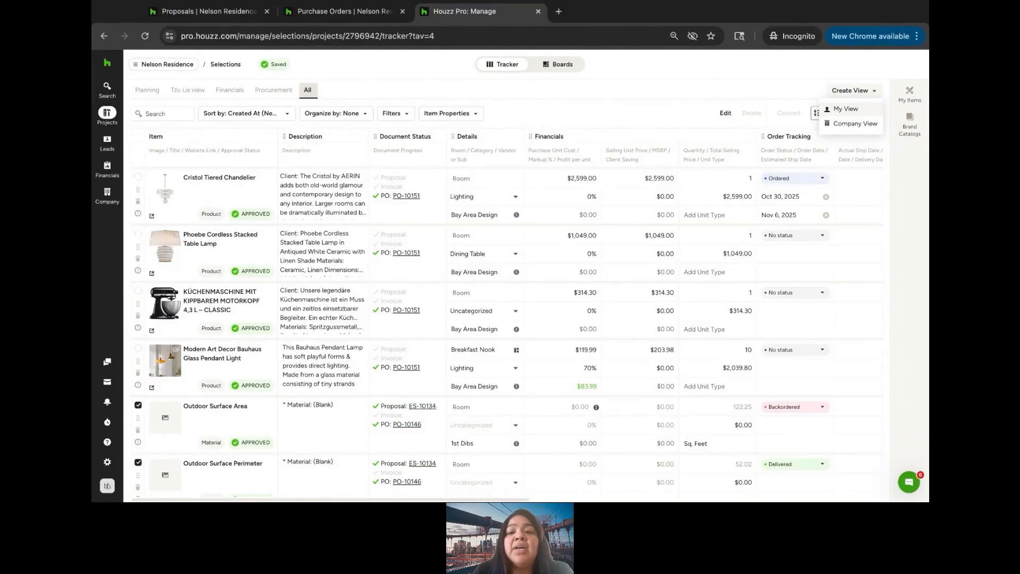
left_click(846, 108)
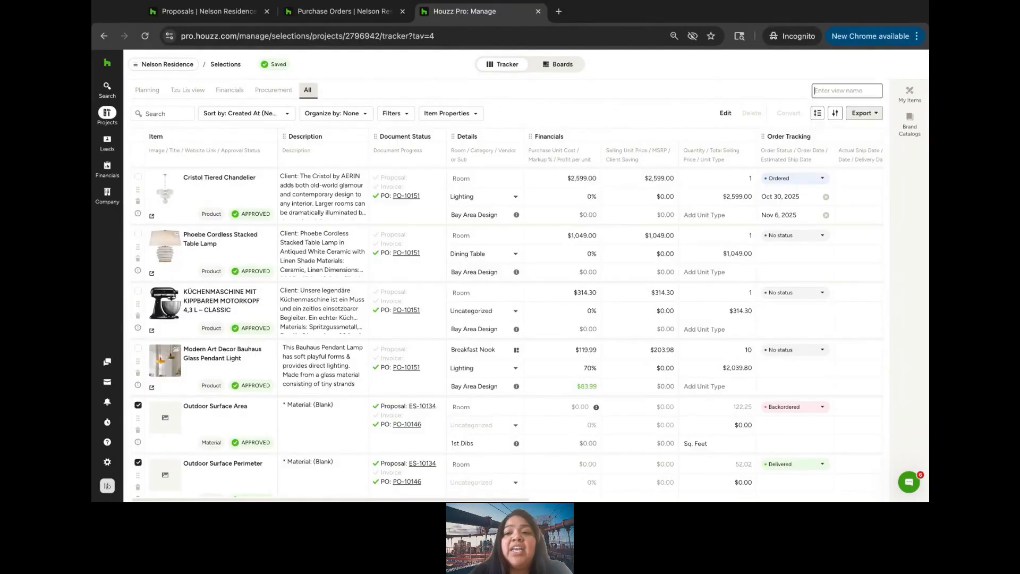
left_click(798, 85)
left_click(835, 94)
left_click(835, 127)
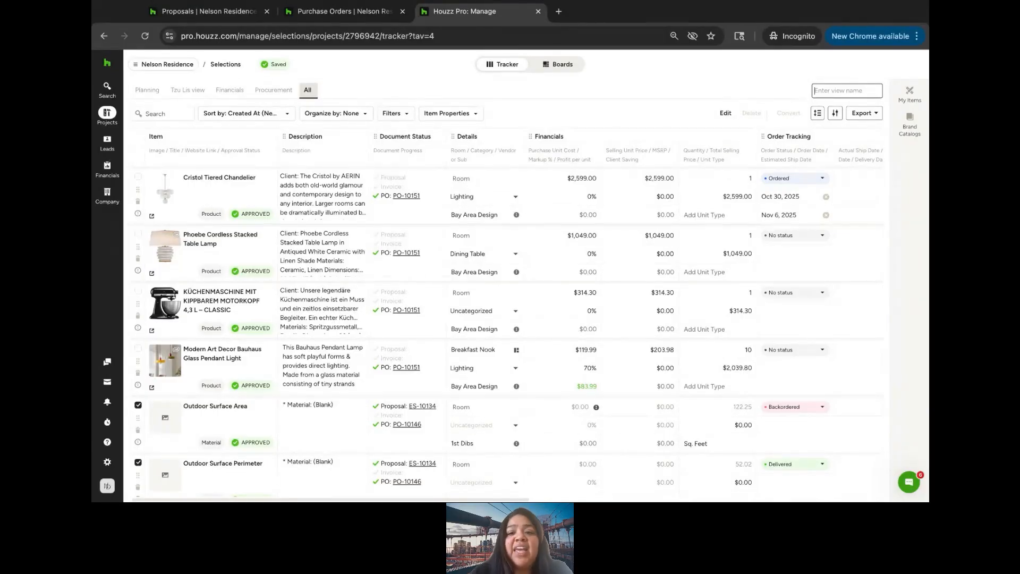
left_click(699, 94)
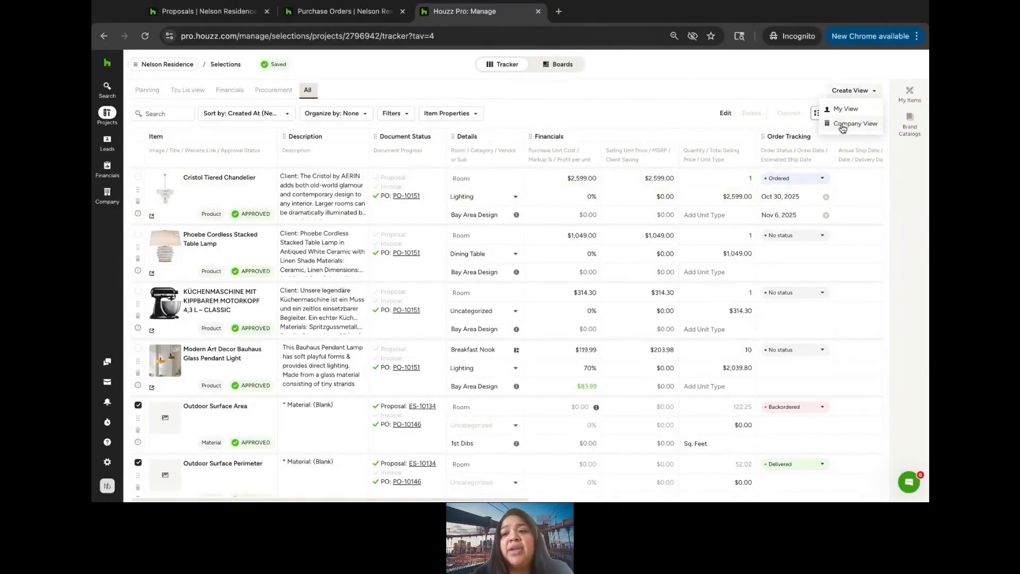
Step: Check the tracker's export choices for FFE schedules and tear sheets
left_click(859, 114)
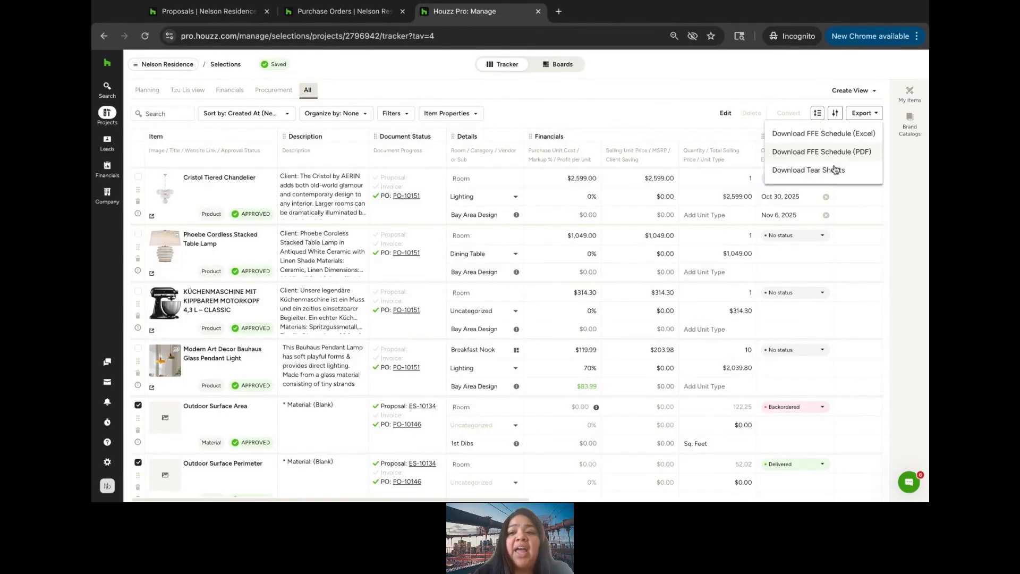
left_click(670, 118)
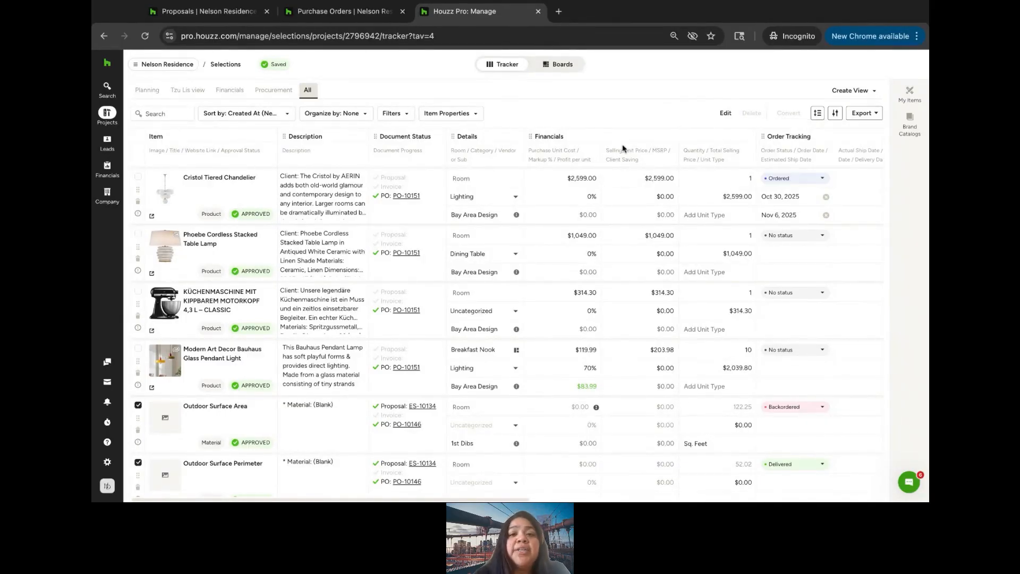
Step: Examine the sorting choices and the filter categories available in the Selections Tracker
left_click(206, 115)
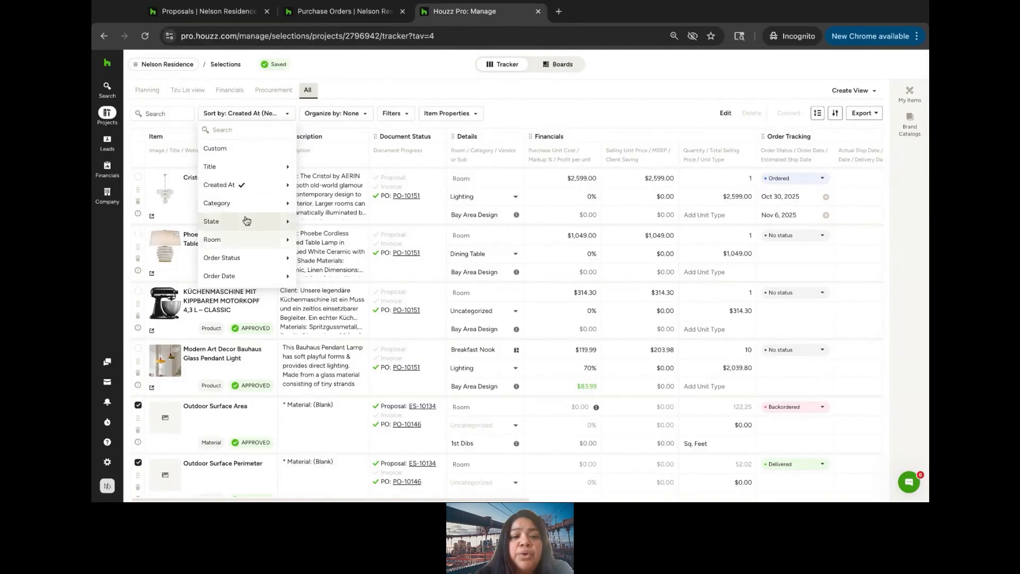
scroll(249, 283, "down", 1)
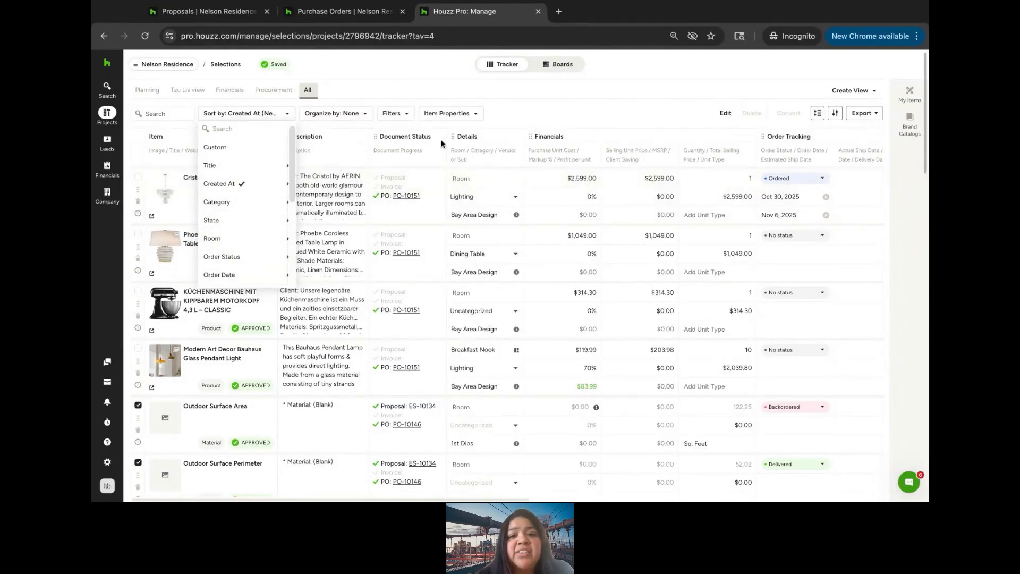
left_click(401, 117)
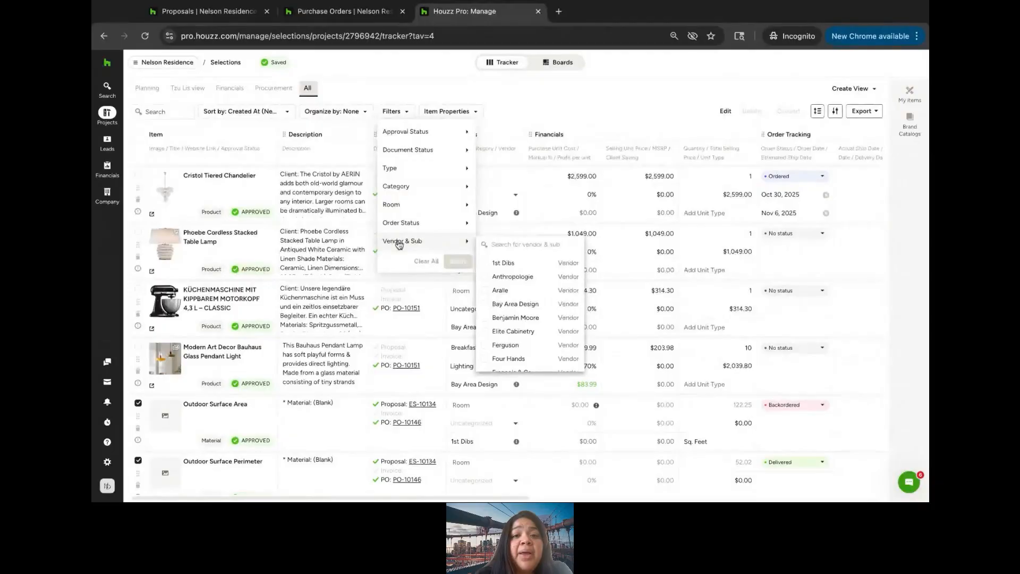
Step: Turn on the Placeholders item property for the tracker, and turn it off again
left_click(437, 113)
left_click(472, 136)
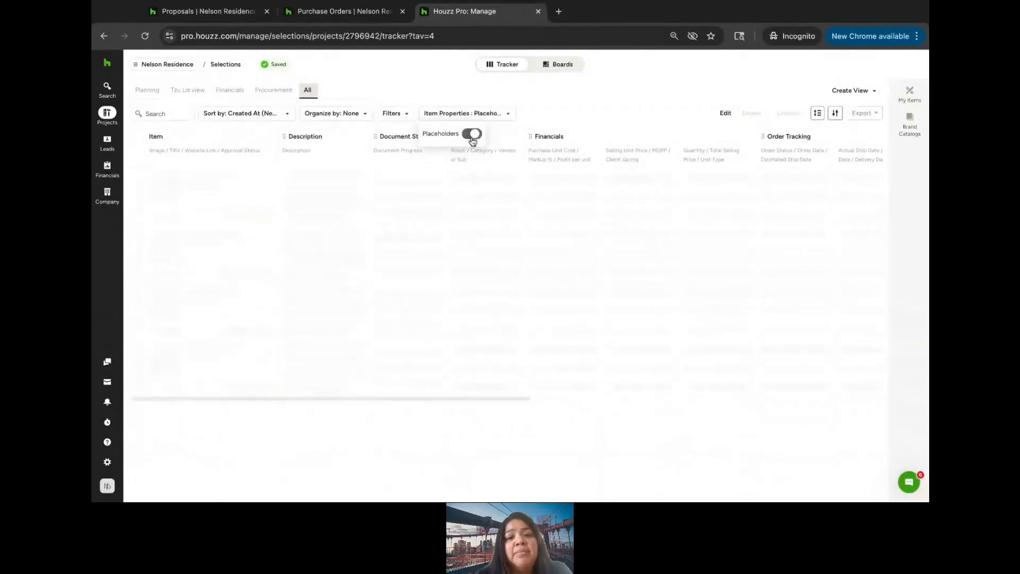
left_click(473, 137)
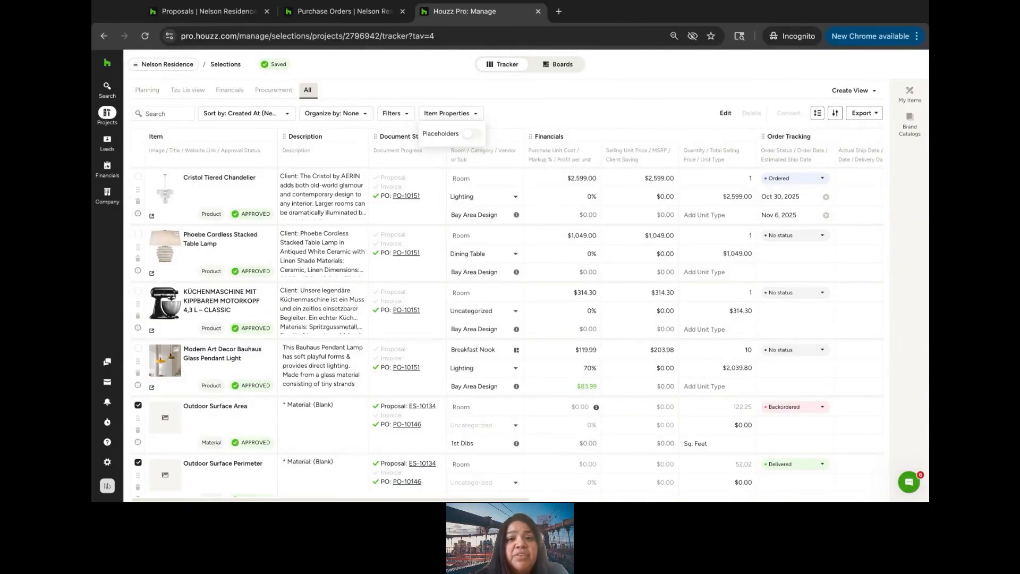
Step: Check the linked documents and the approval status details of the light brown Outdoor Surface Area item
scroll(454, 276, "down", 6)
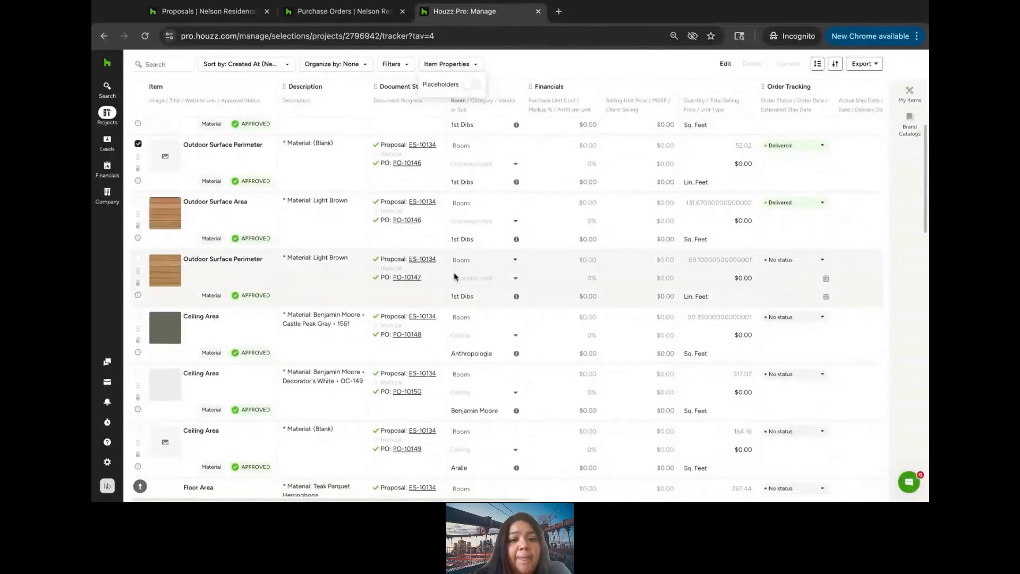
mouse_move(379, 230)
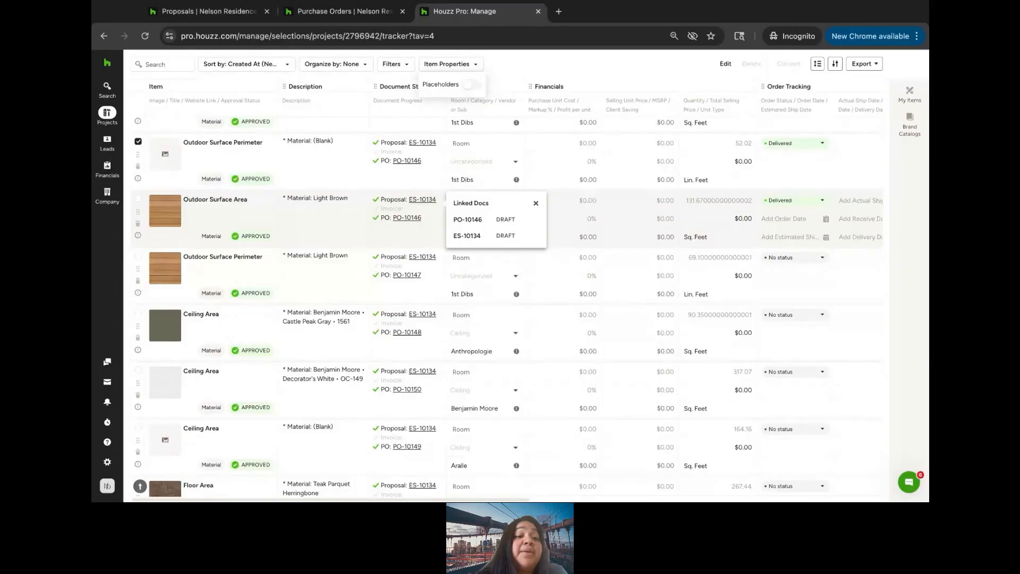
mouse_move(265, 237)
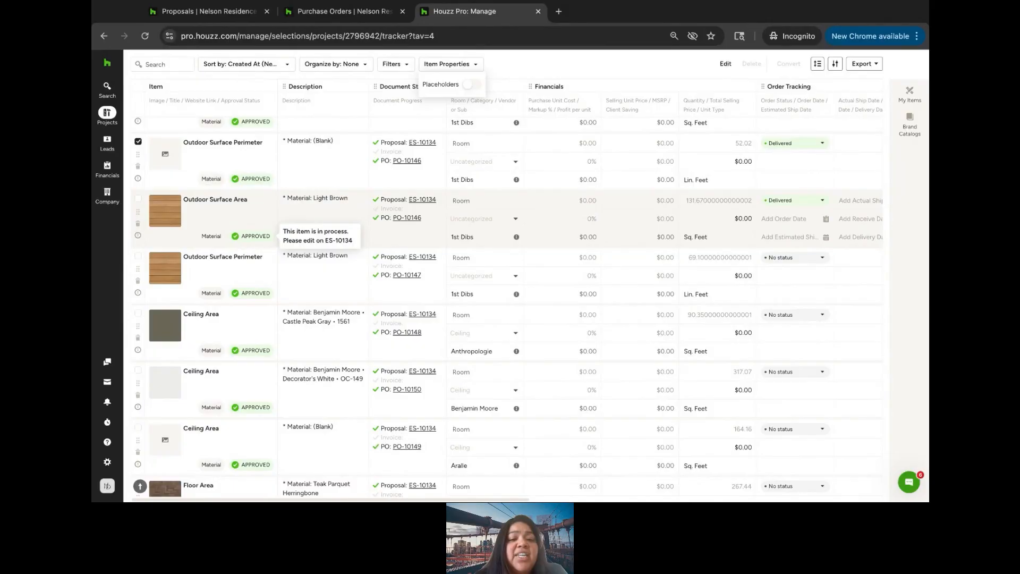
scroll(529, 306, "down", 6)
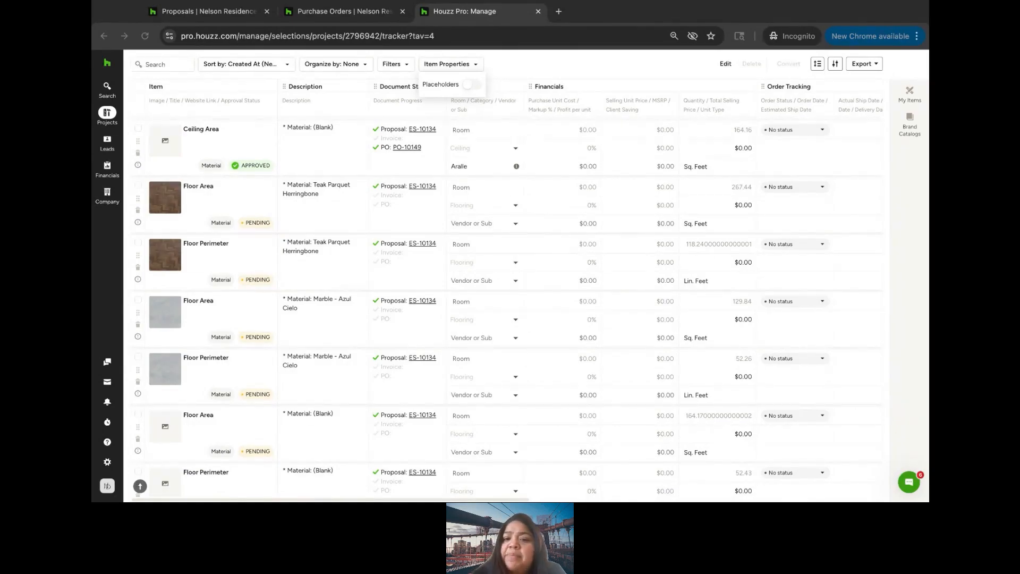
Step: Examine the title and color options for a new order status from the blank-material Ceiling Area item, and leave without creating one
scroll(465, 229, "up", 3)
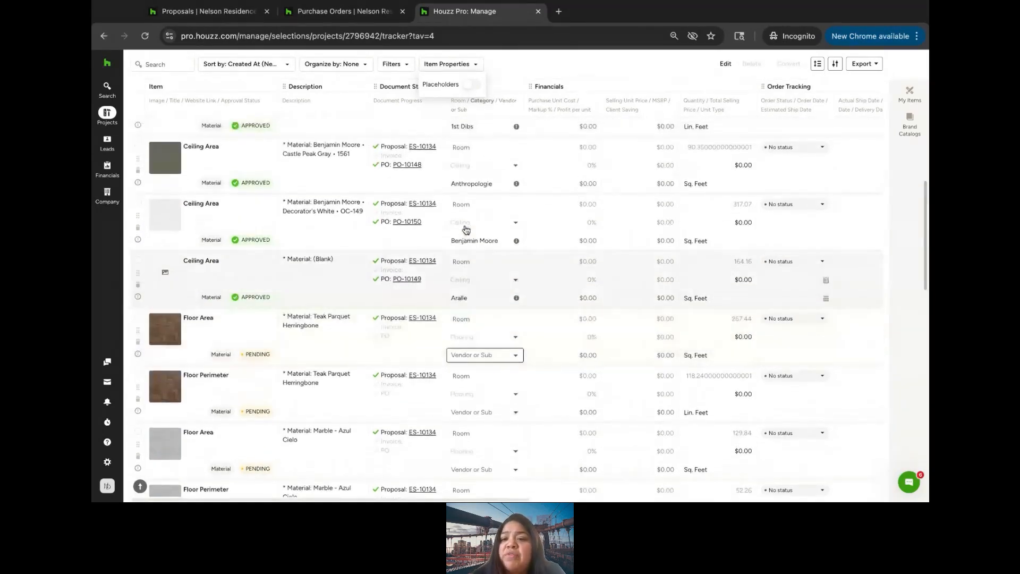
left_click(821, 261)
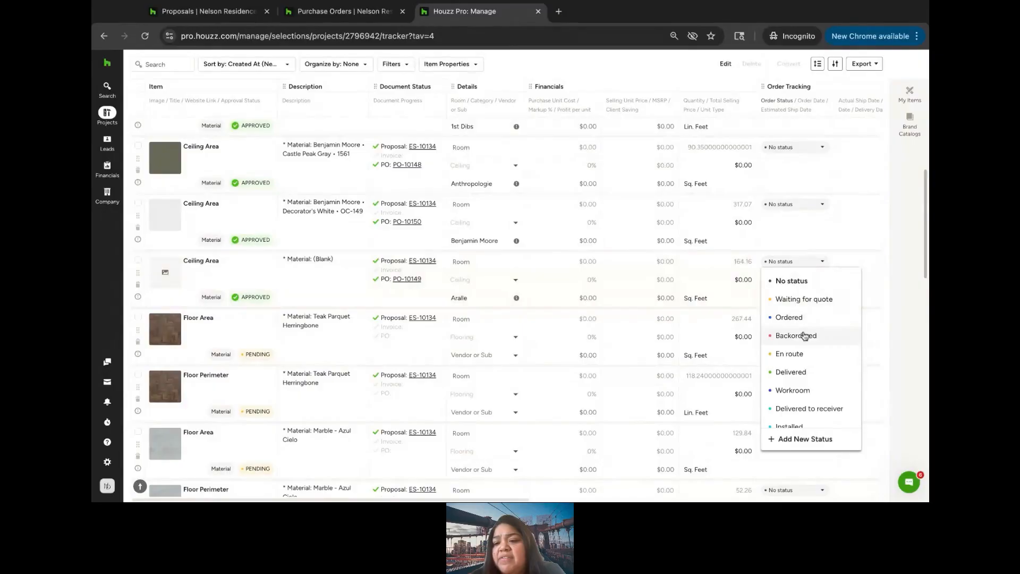
left_click(788, 439)
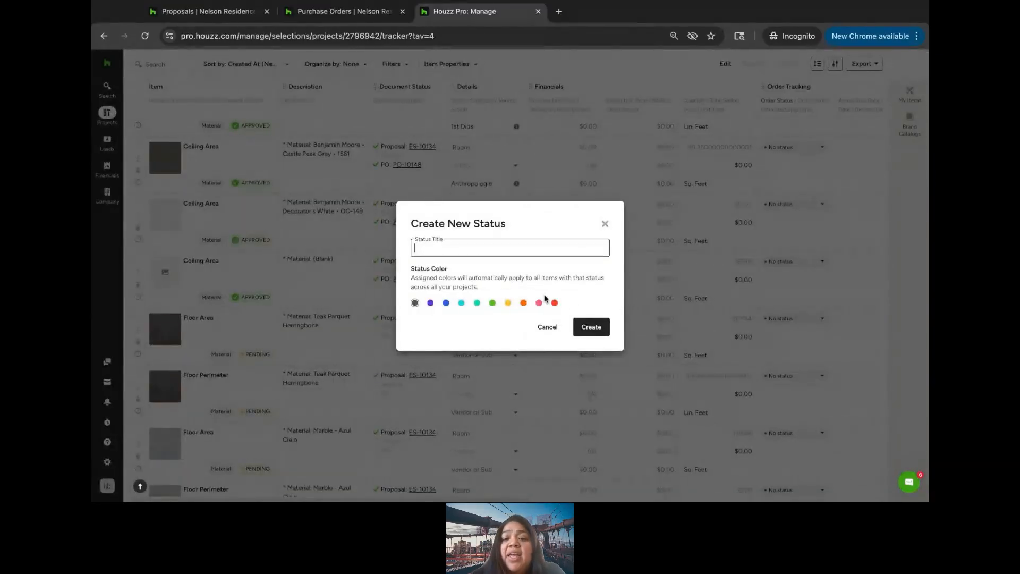
left_click(567, 306)
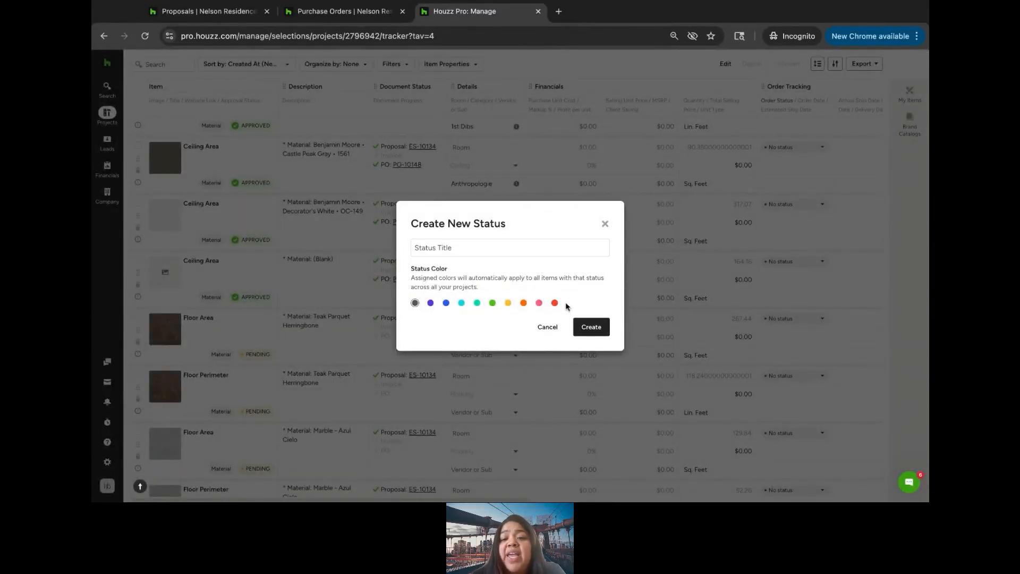
left_click(515, 248)
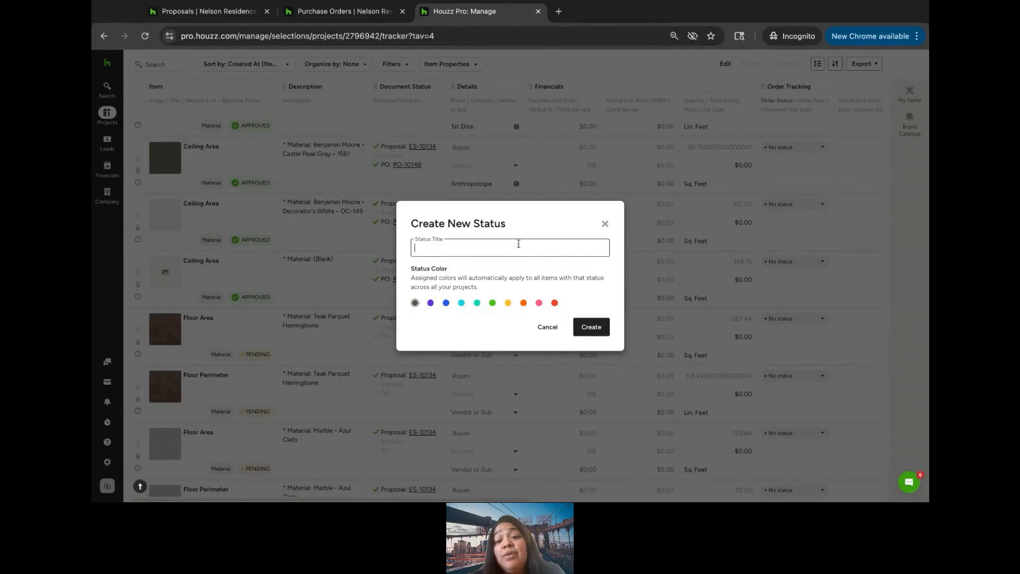
left_click(582, 228)
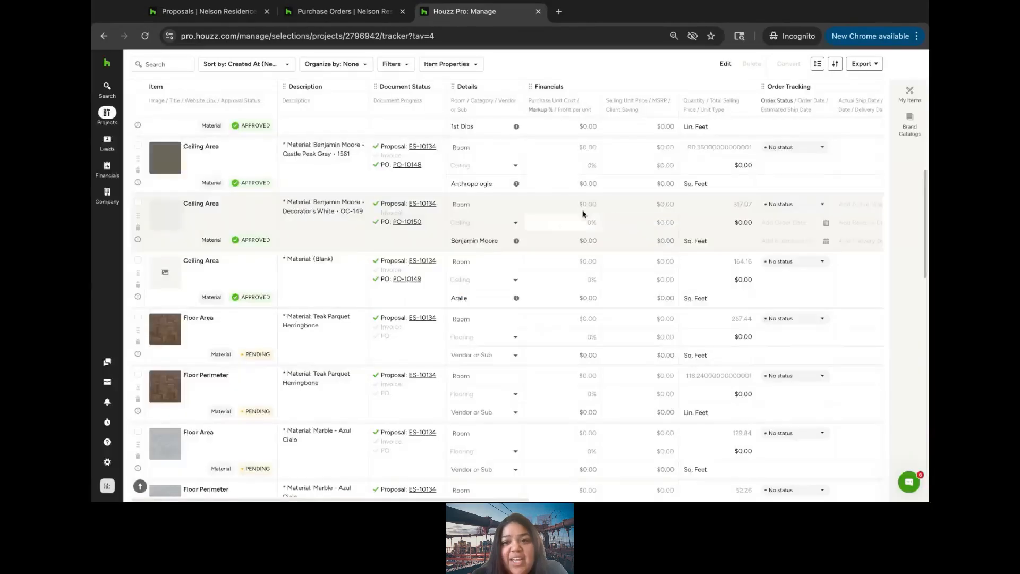
left_click(604, 223)
Step: Compare the columns of the Procurement, Financials and personal tracker views, and return to the All view
scroll(515, 164, "up", 10)
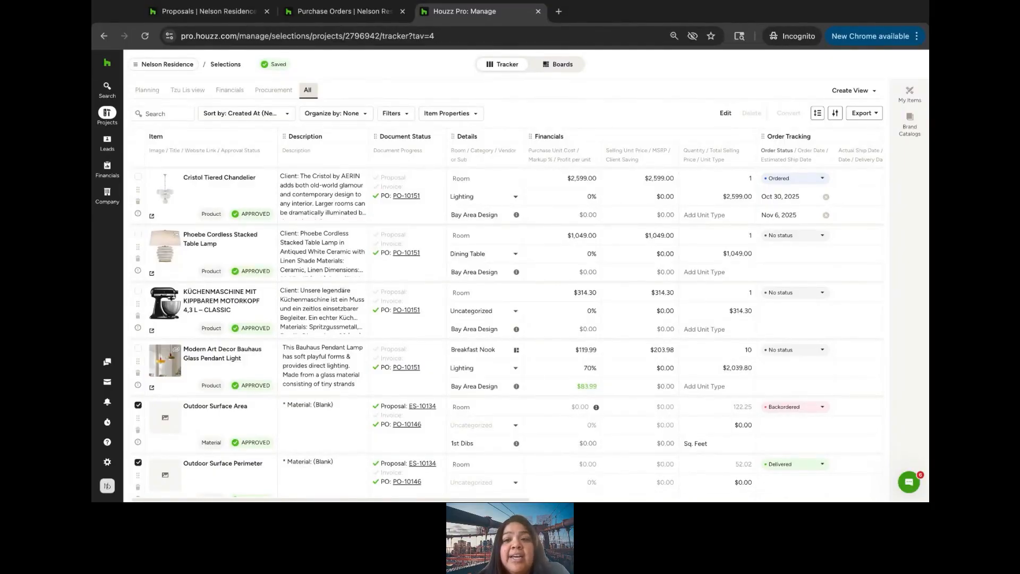
left_click(282, 91)
mouse_move(280, 95)
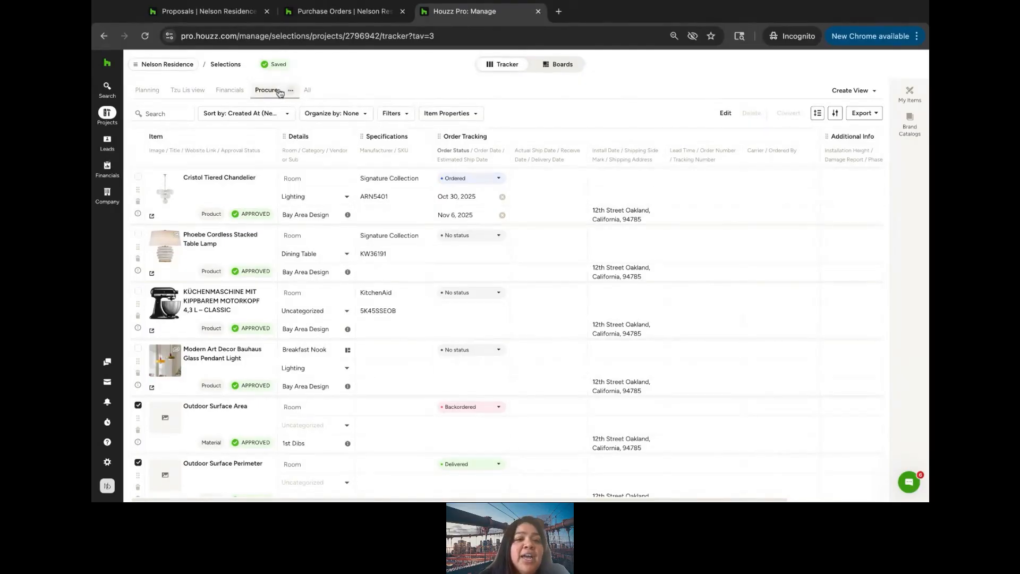
left_click(235, 93)
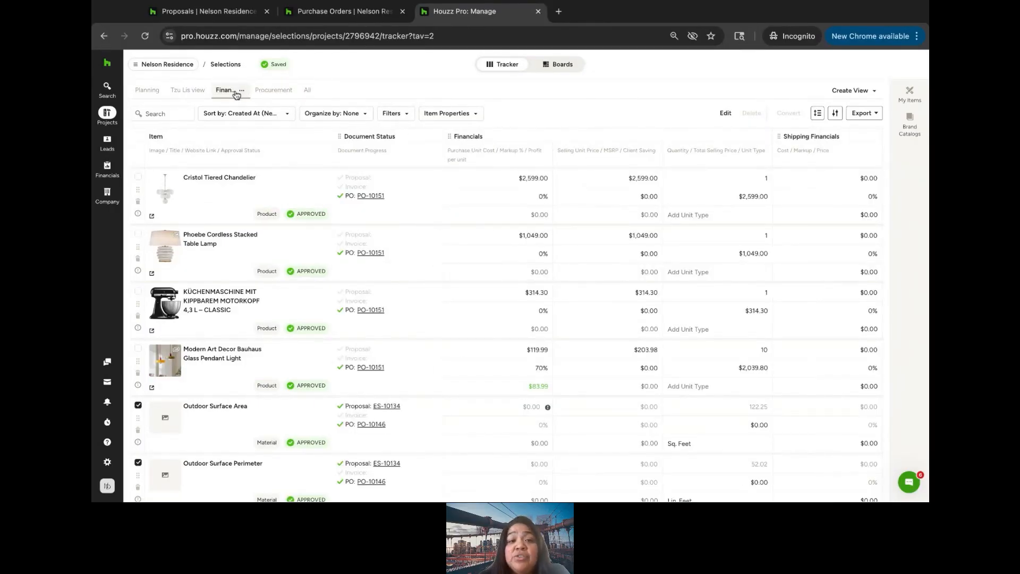
left_click(189, 93)
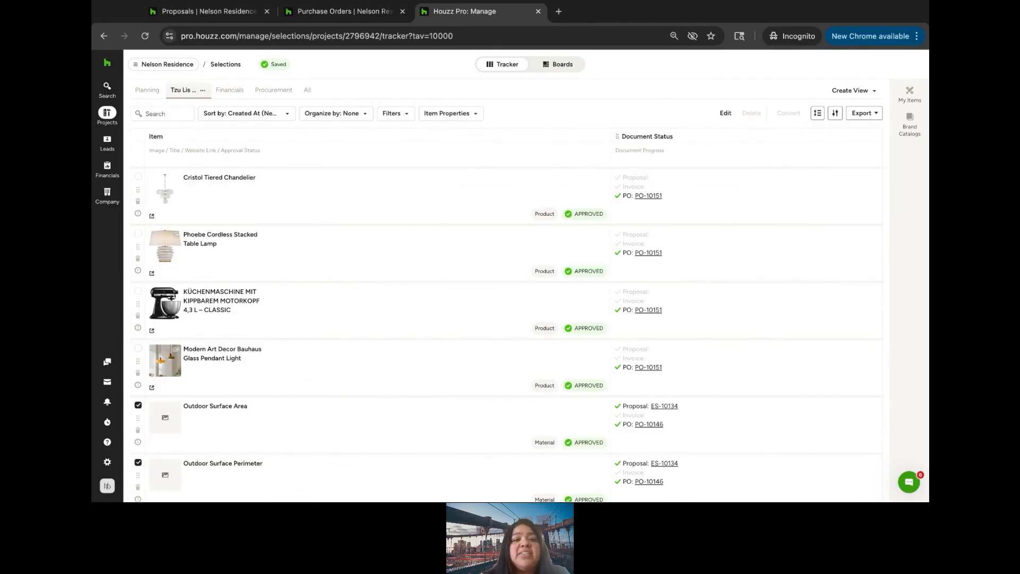
left_click(157, 91)
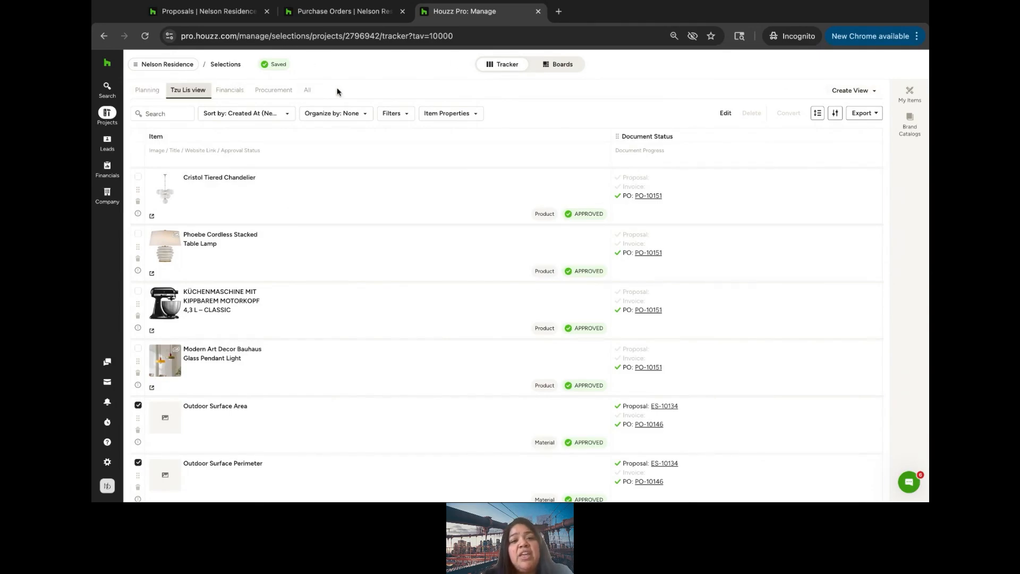
left_click(313, 92)
left_click(307, 95)
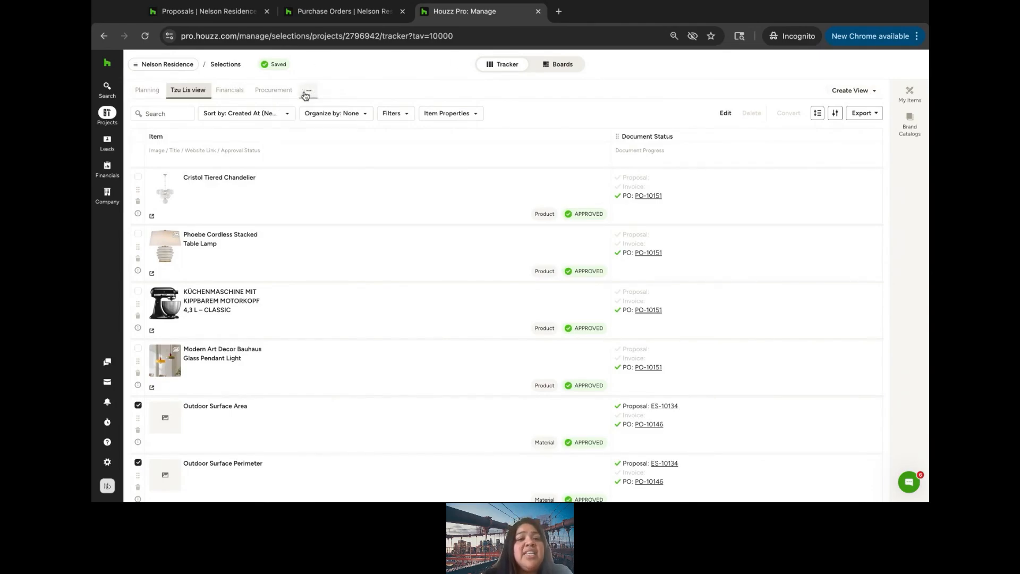
left_click(305, 91)
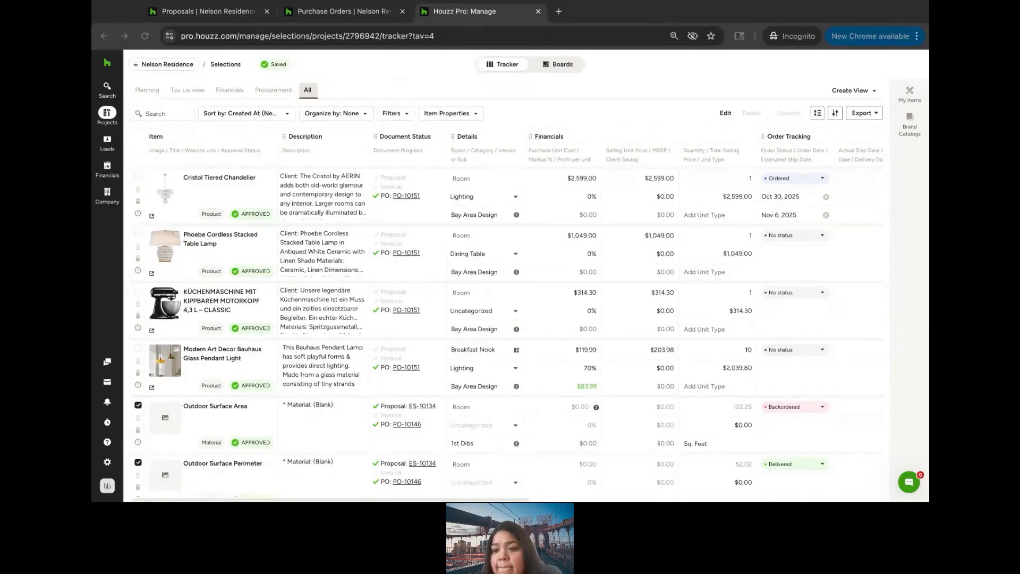
Step: Filter the tracker items by the Purchase Order document status
left_click(378, 206)
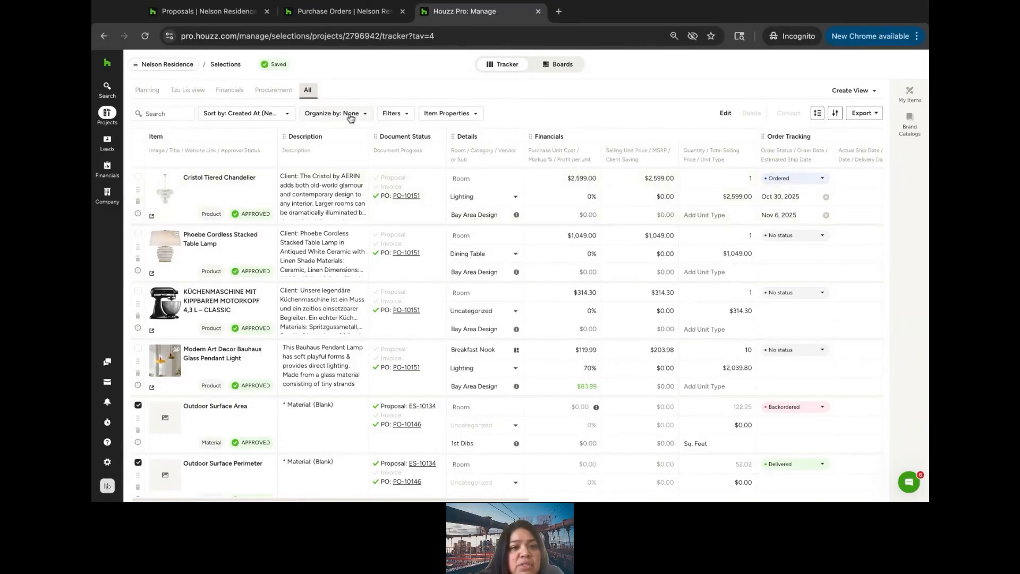
left_click(350, 115)
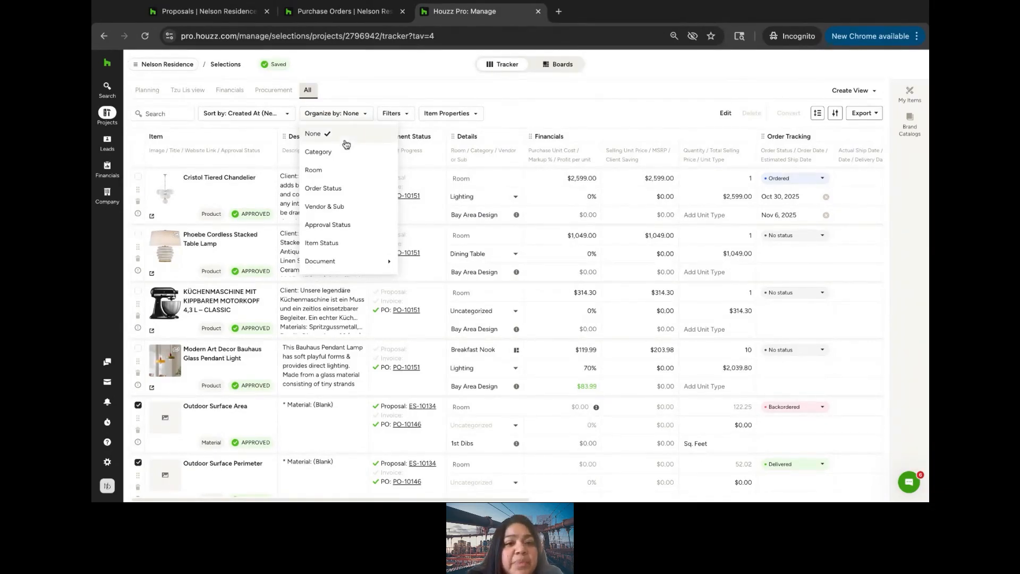
left_click(400, 114)
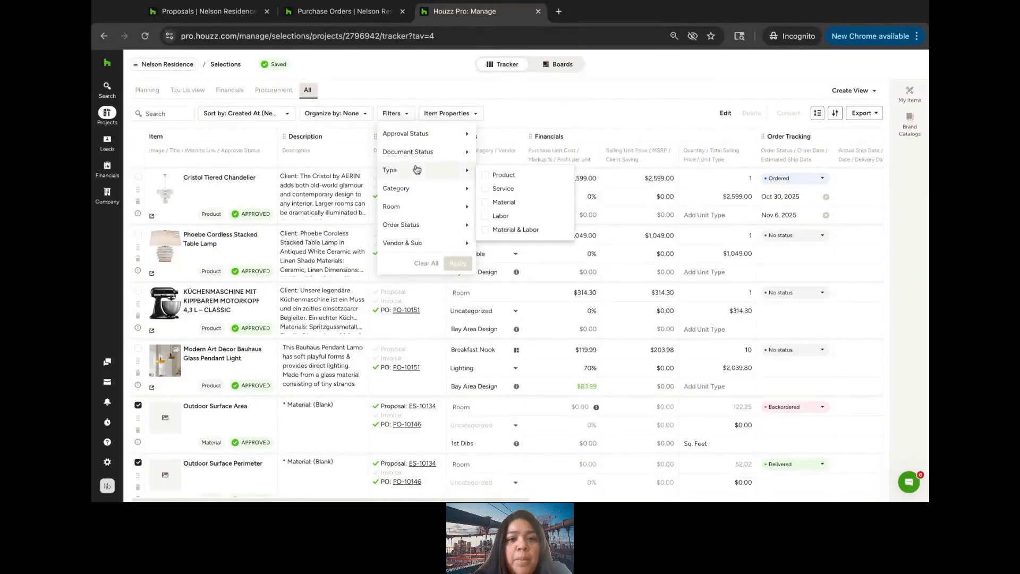
mouse_move(425, 137)
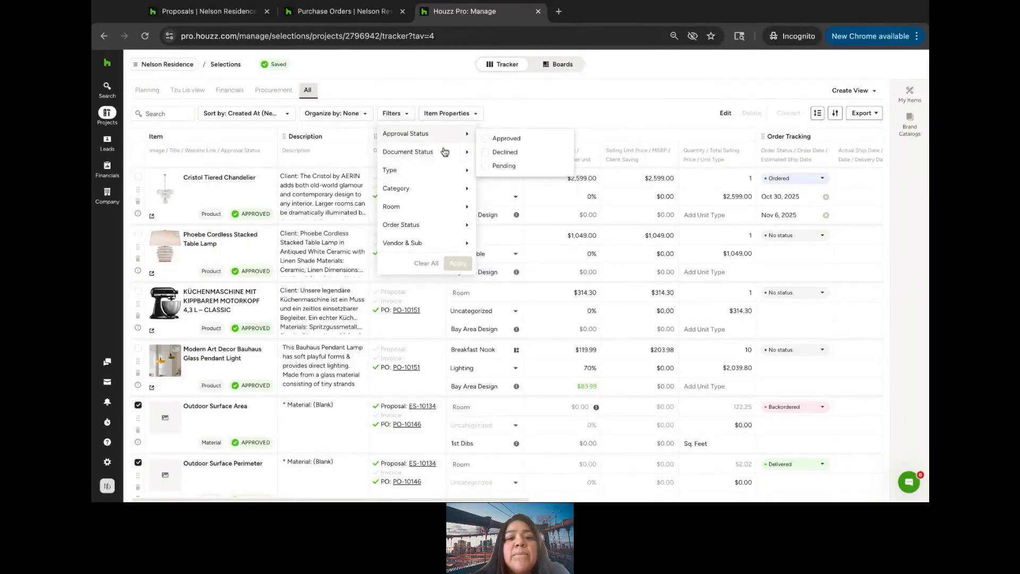
mouse_move(445, 156)
left_click(485, 198)
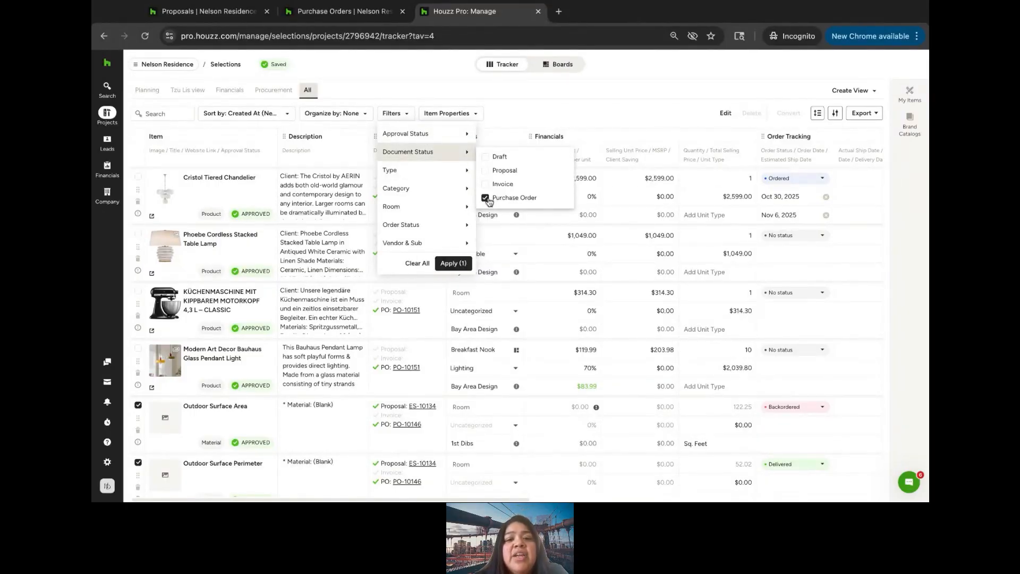
left_click(451, 262)
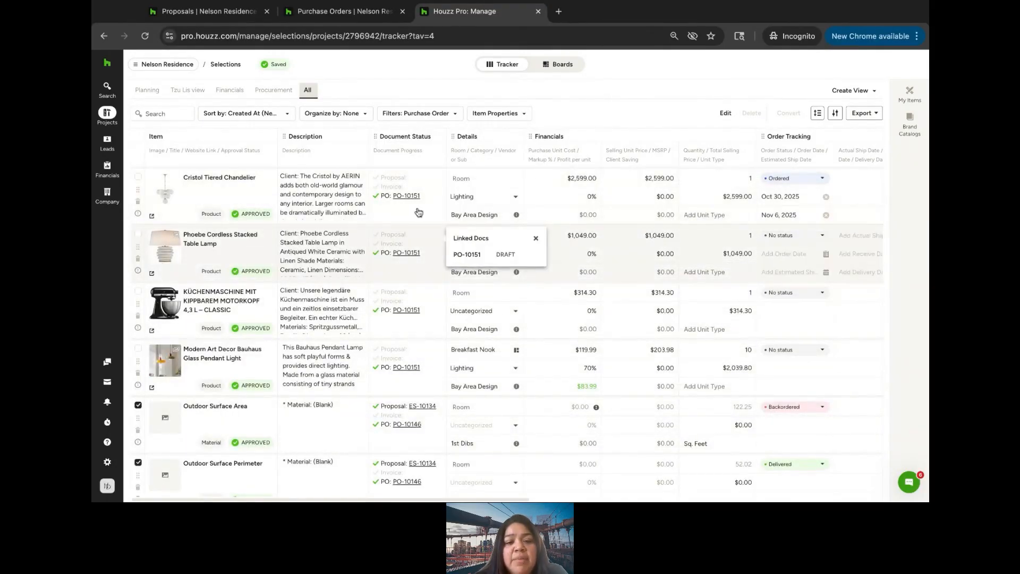
mouse_move(419, 255)
Step: Add the Proposal document status to the tracker's Purchase Order filter and look over the filtered items
left_click(449, 114)
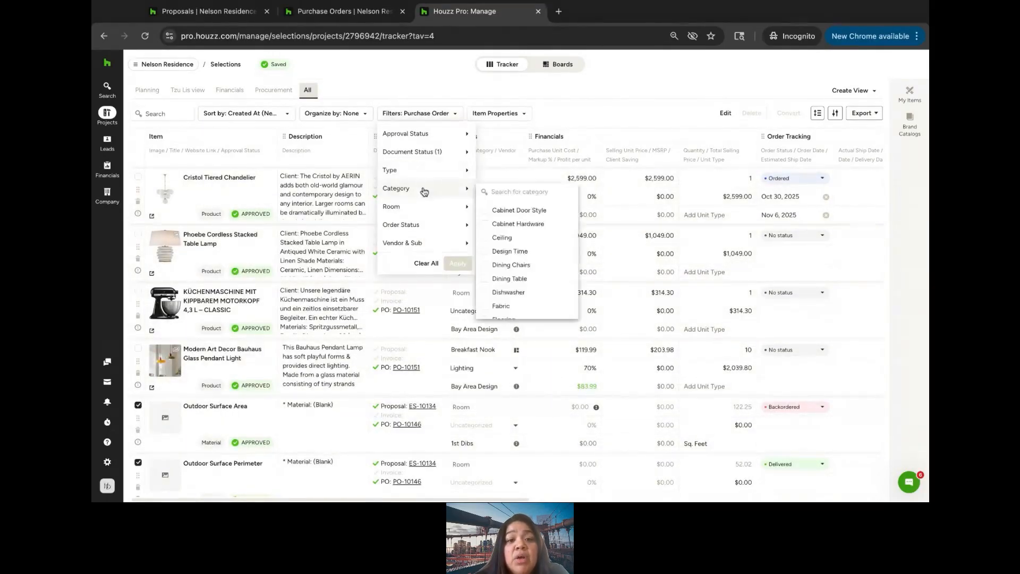
mouse_move(436, 232)
mouse_move(459, 154)
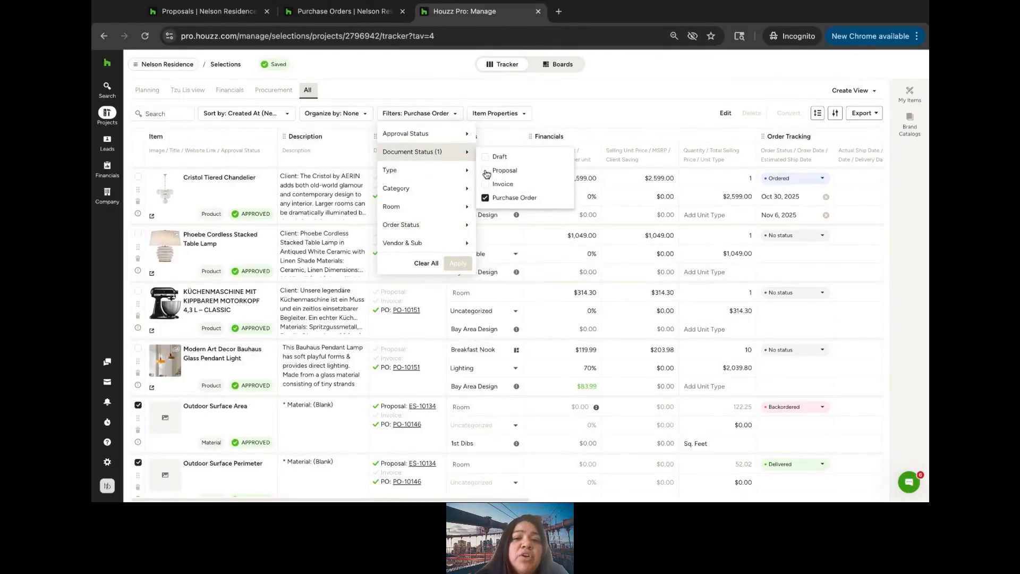
left_click(485, 170)
left_click(457, 263)
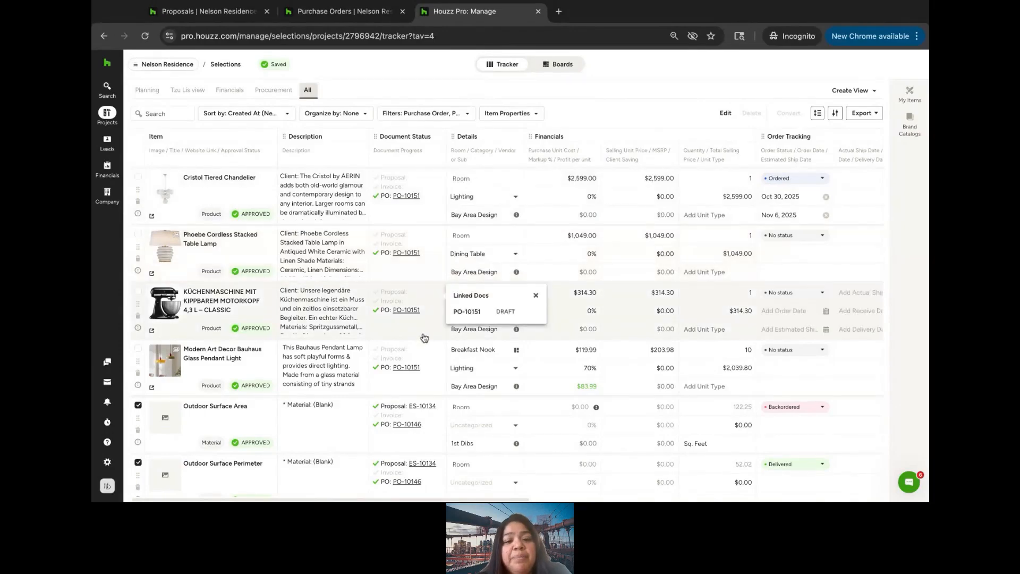
scroll(421, 337, "down", 2)
scroll(423, 337, "up", 2)
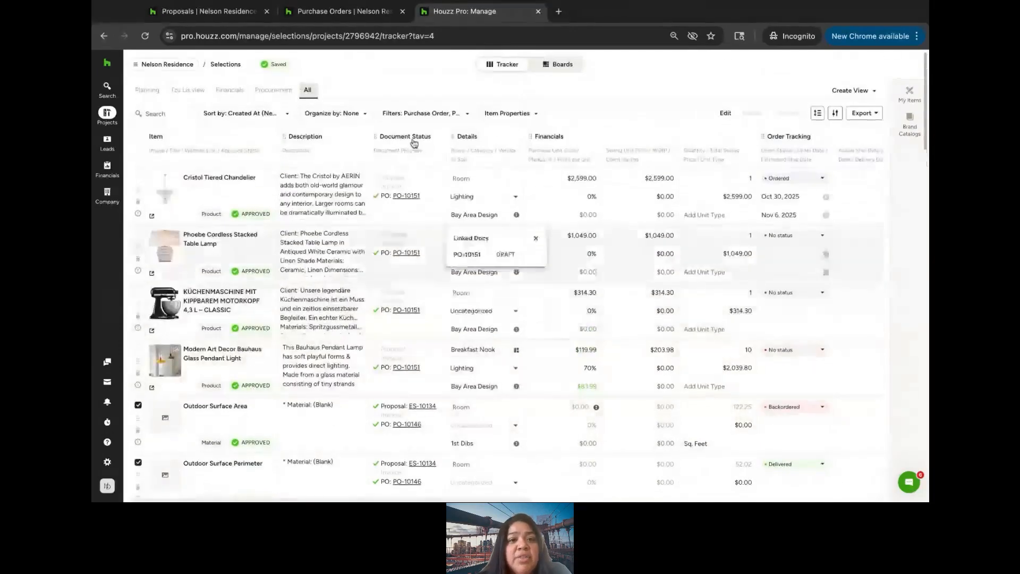
Step: Check the tracker's organizing options, and move the Description column to sit between Document Status and Details
left_click(353, 113)
left_click(354, 115)
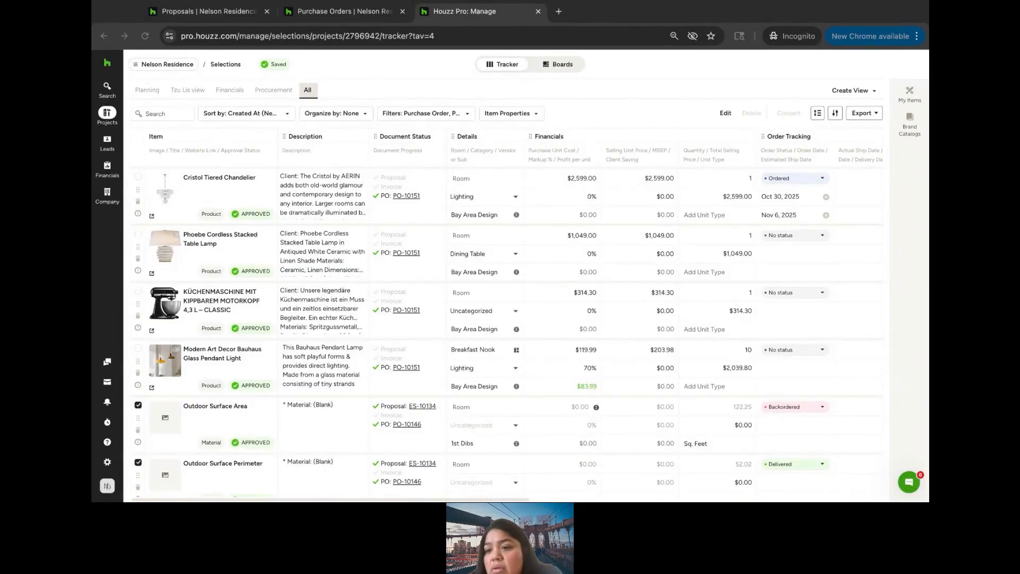
left_click(478, 163)
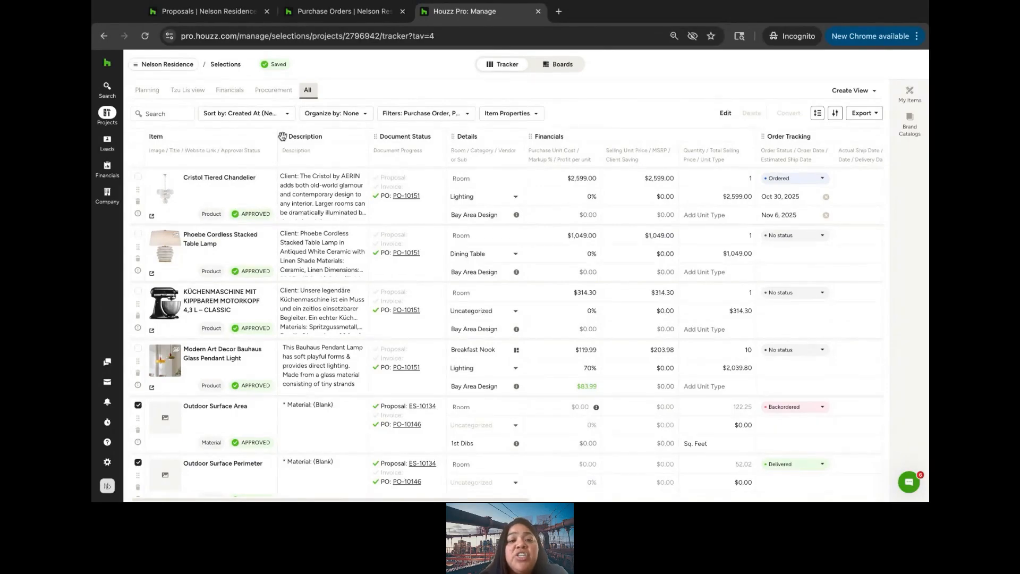
left_click_drag(282, 137, 469, 136)
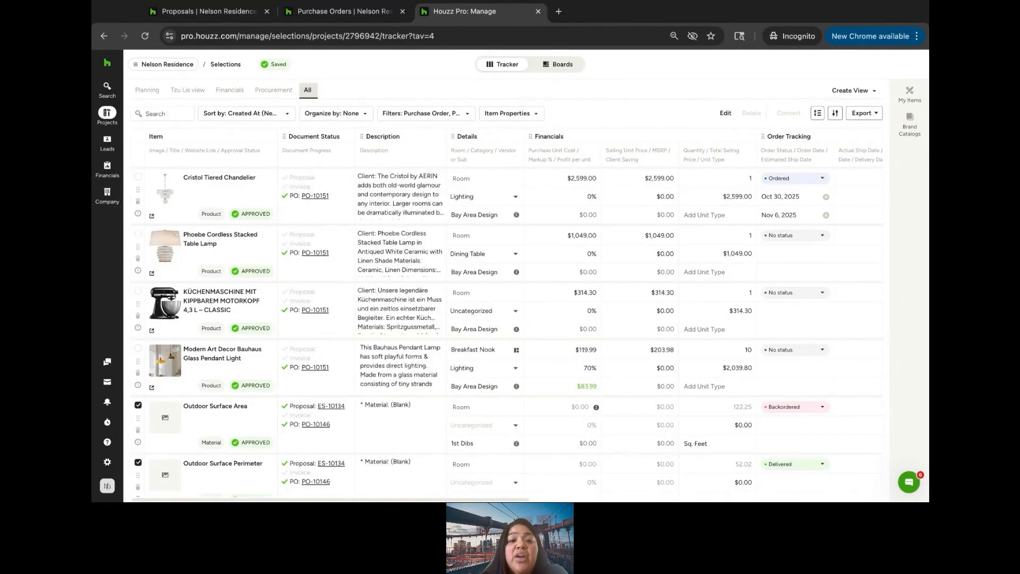
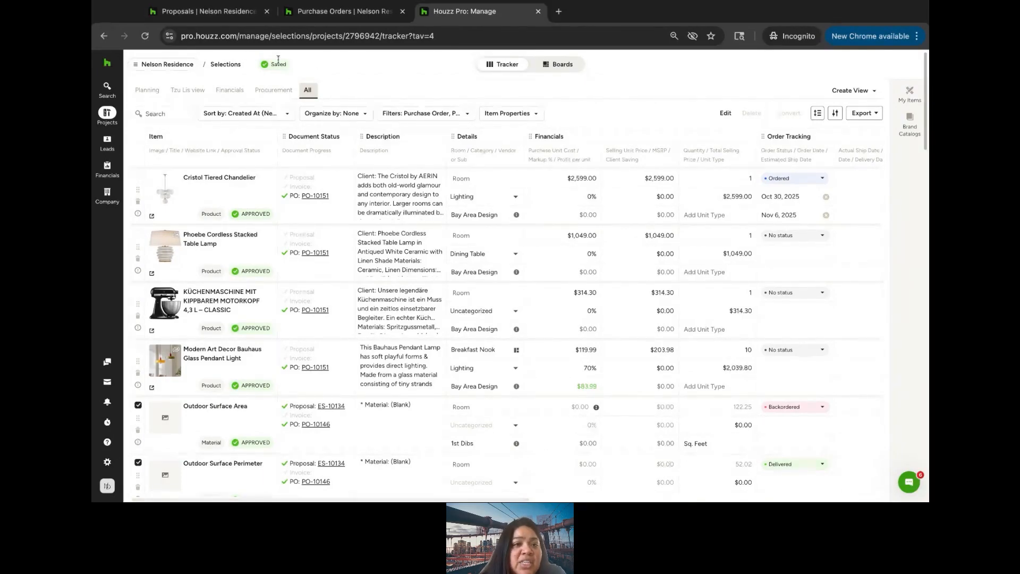
Step: Open the Nelson Residence budget and sync the Final Selections proposal into it in addition to the Initial SOW Proposal
left_click(181, 66)
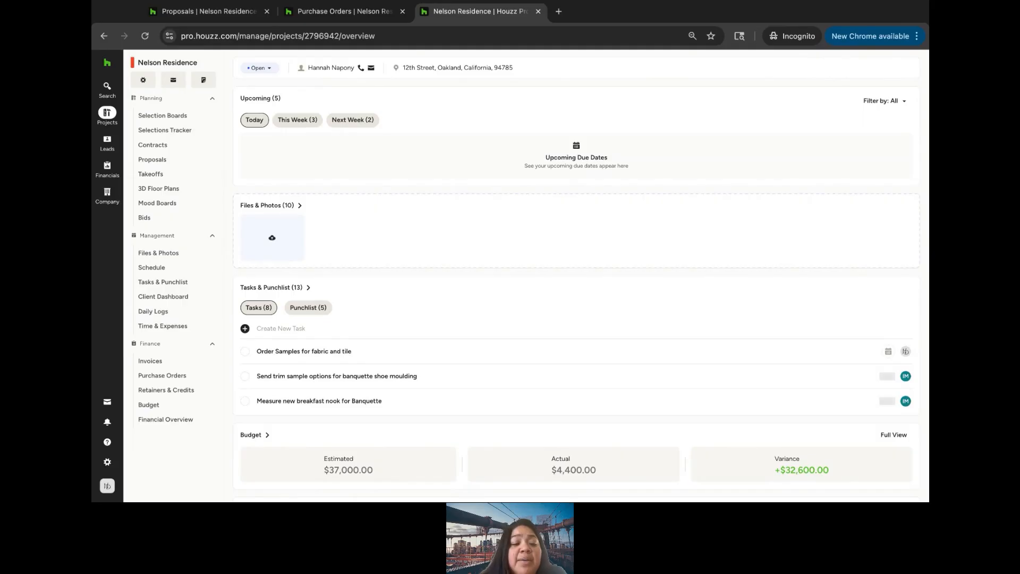
left_click(158, 406)
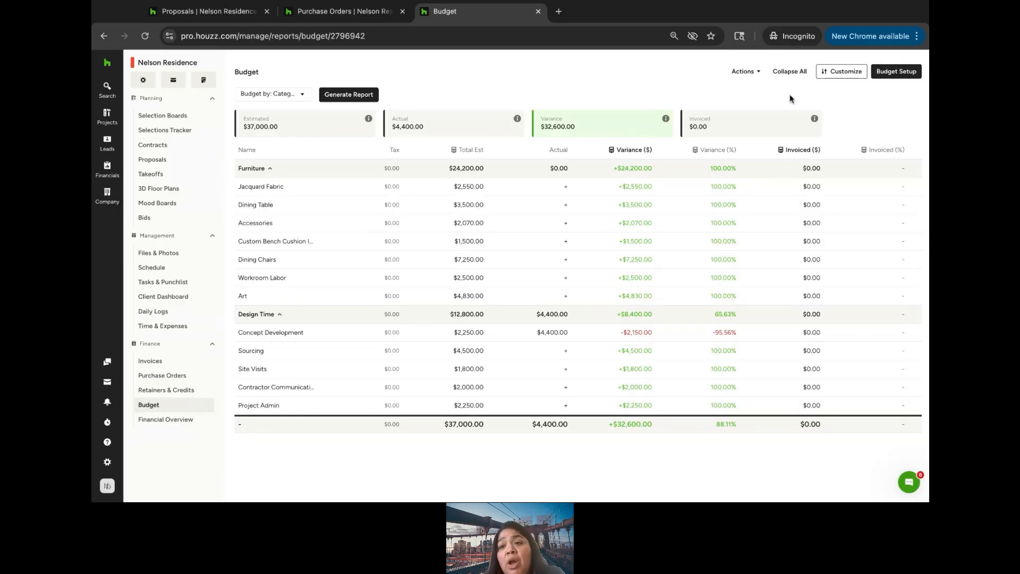
left_click(897, 72)
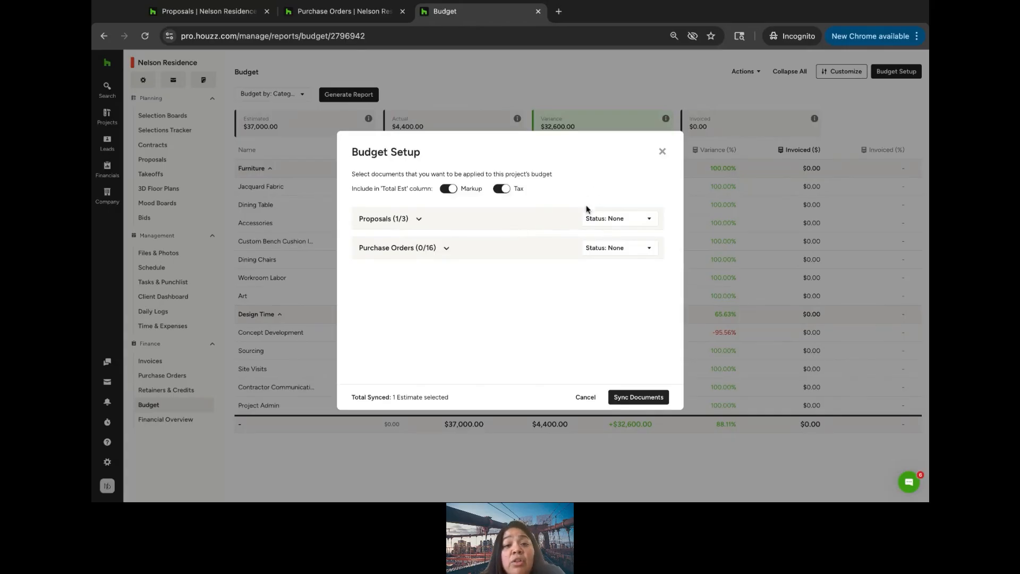
left_click(419, 218)
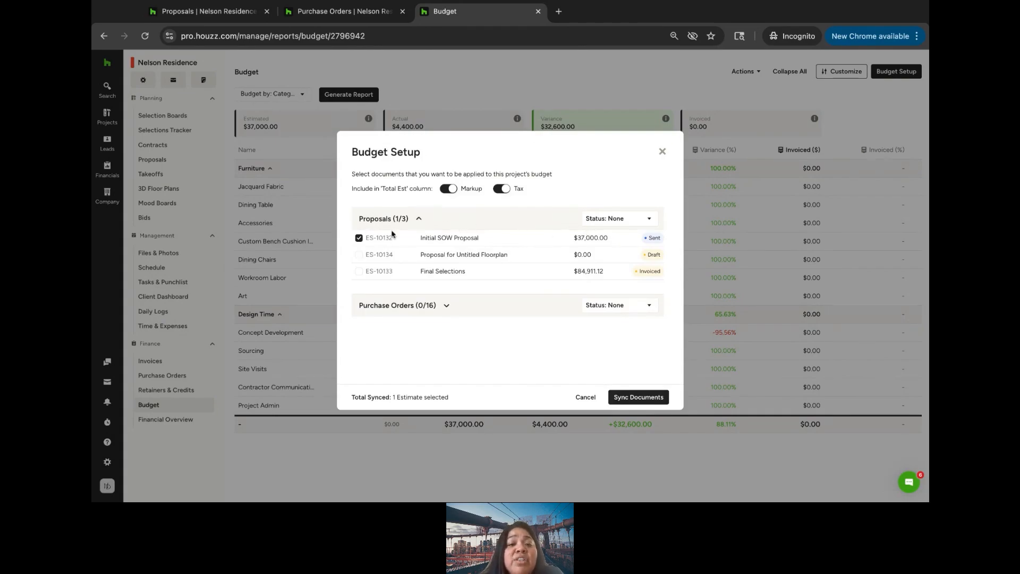
left_click(359, 271)
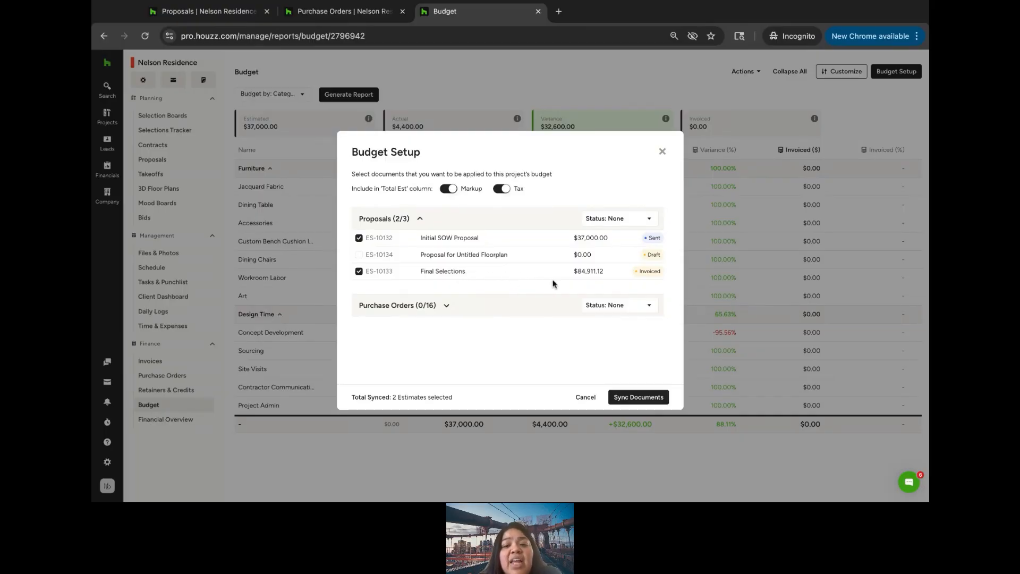
left_click(600, 308)
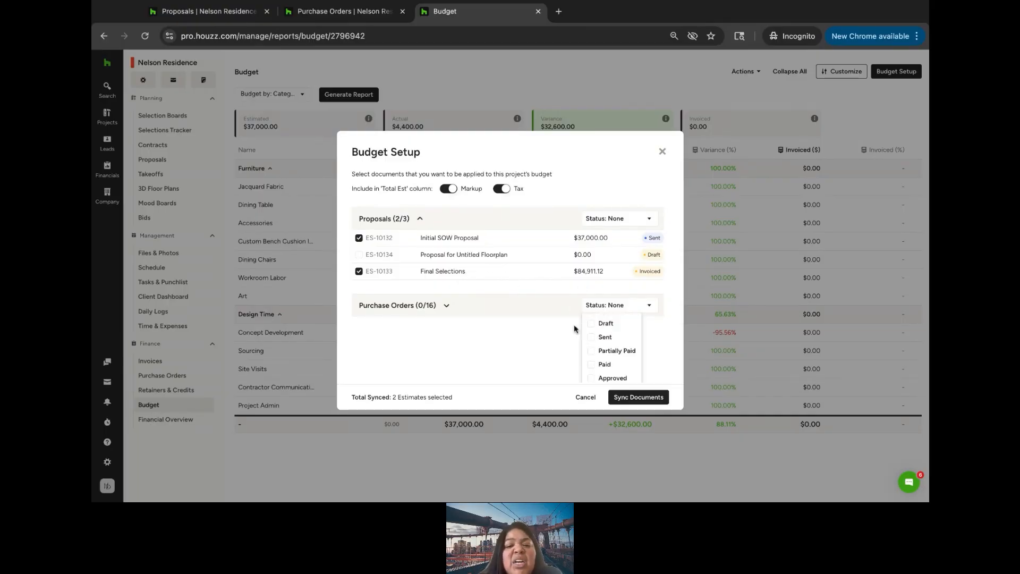
left_click(560, 293)
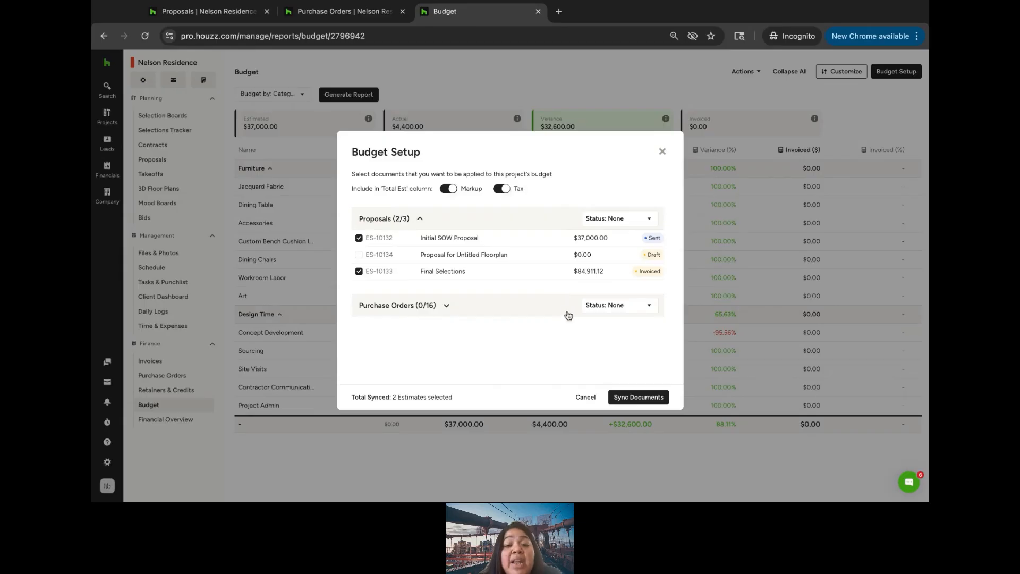
left_click(633, 400)
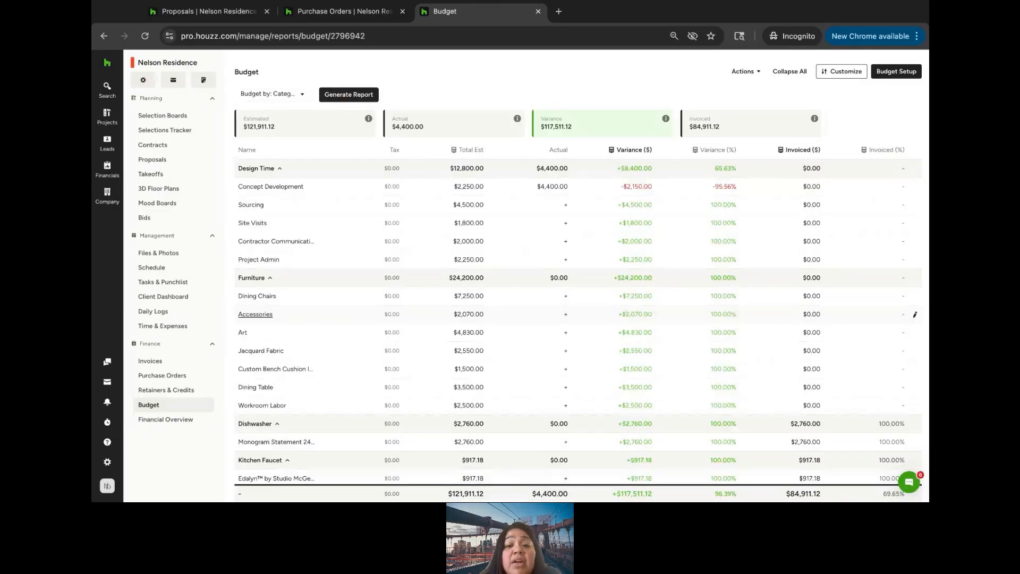
Step: Review the budget's estimated and variance totals and look through its category lines down to the Range category
double_click(282, 129)
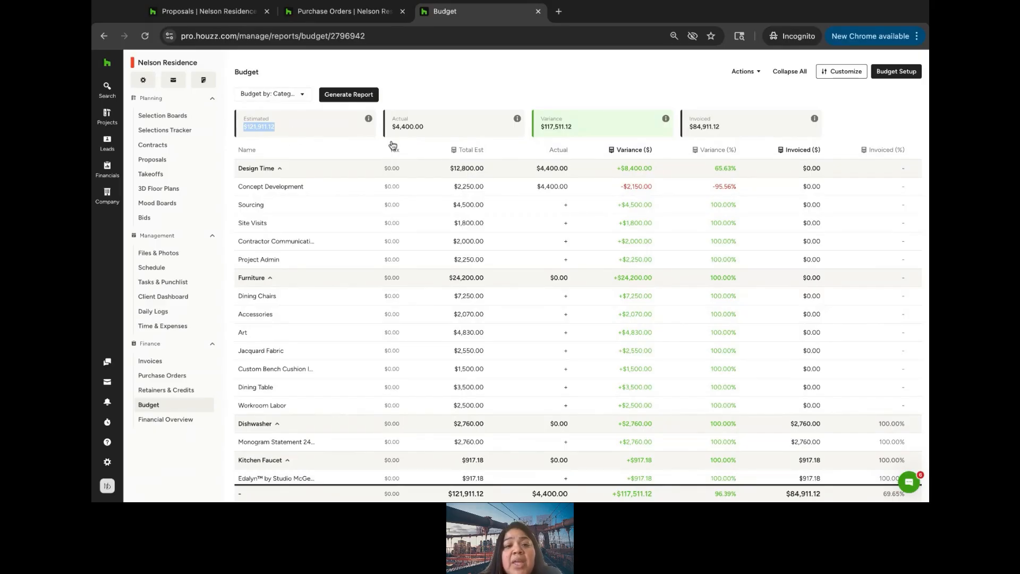
left_click(591, 130)
double_click(591, 130)
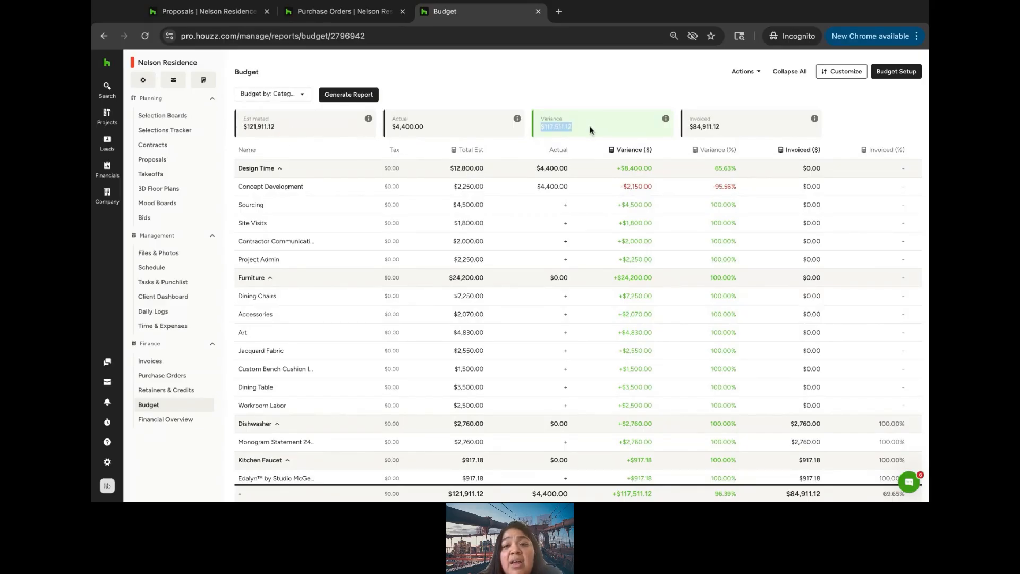
left_click(593, 91)
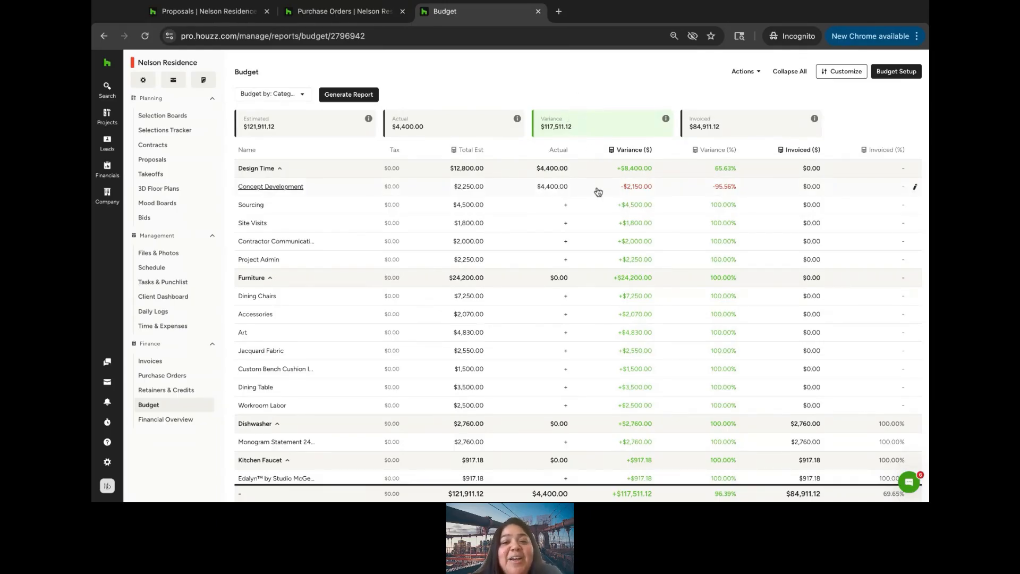
scroll(542, 240, "down", 6)
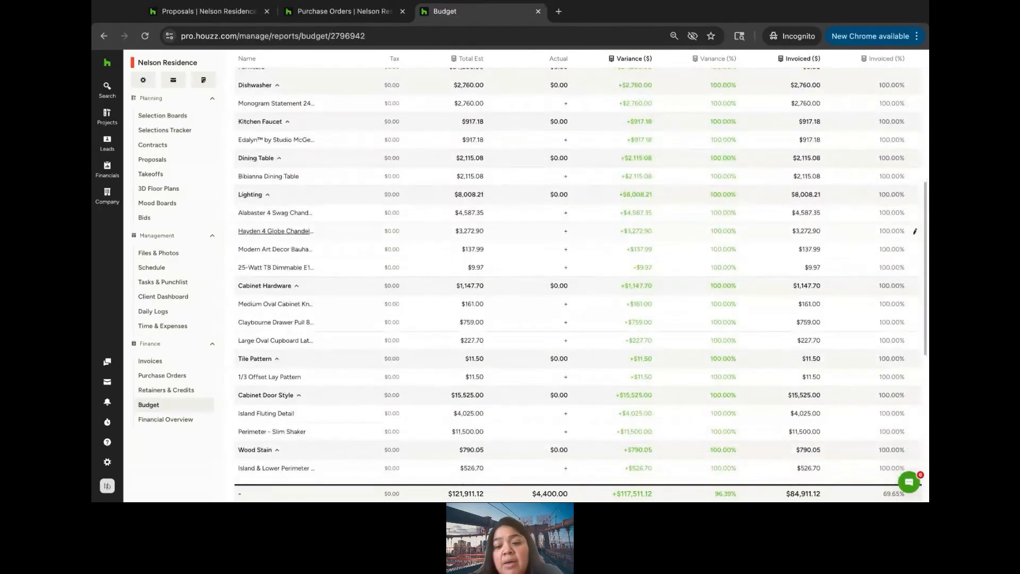
scroll(541, 240, "down", 7)
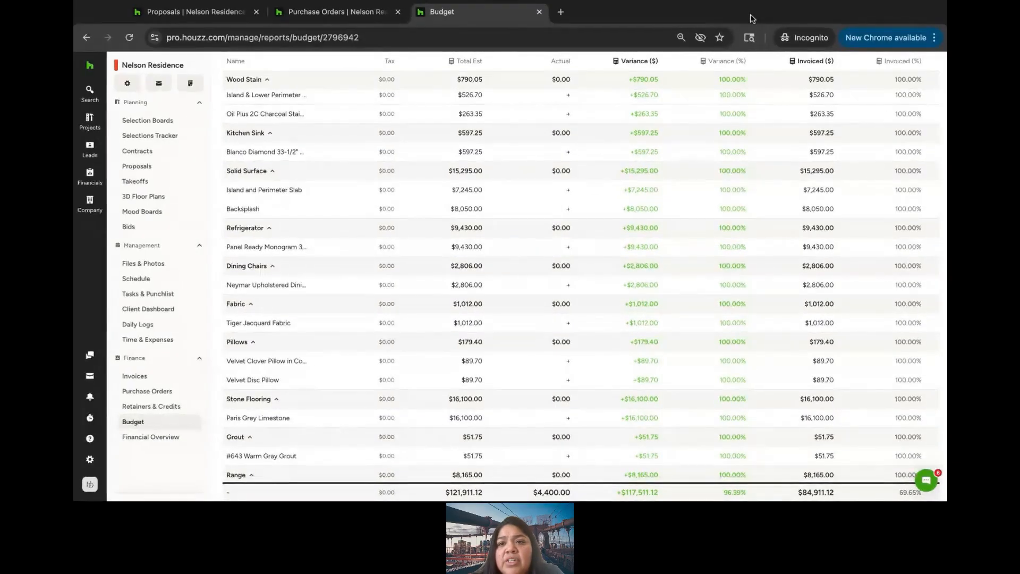
scroll(664, 327, "down", 1)
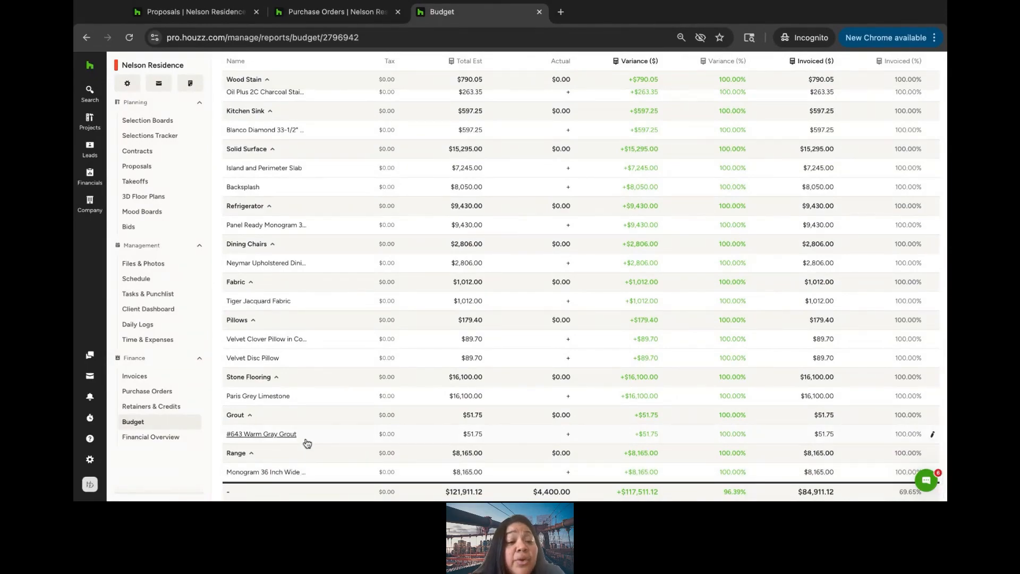
Step: Start a new expense for the #643 Warm Gray Grout line, choosing the reporting team member and creating a Design Time service
left_click(568, 434)
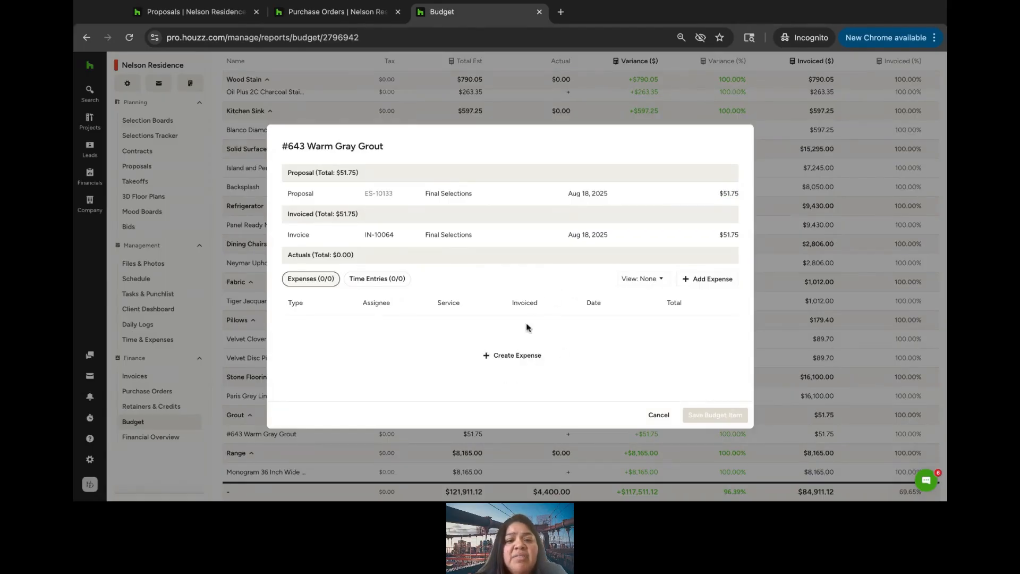
left_click(505, 355)
left_click(477, 190)
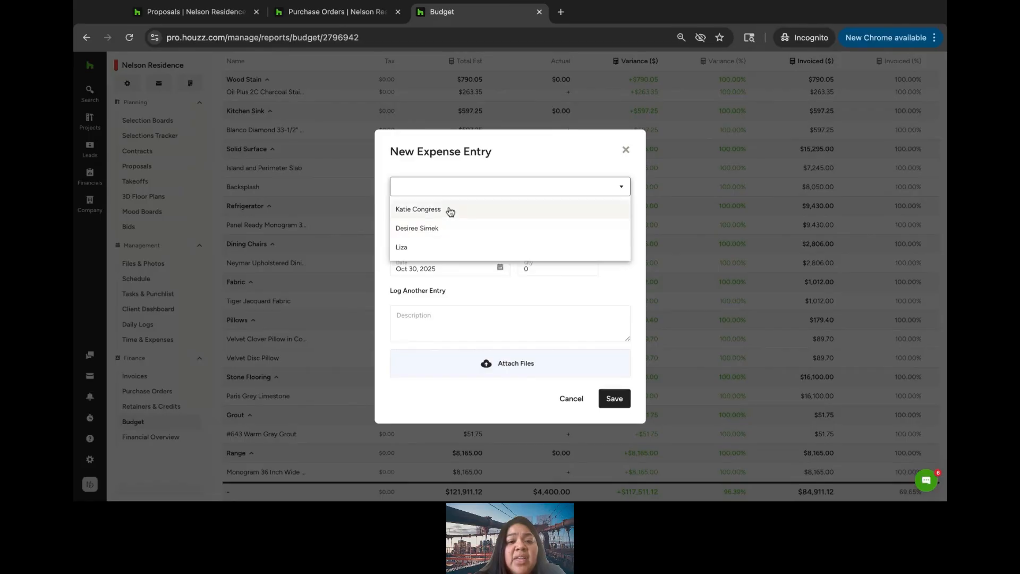
left_click(449, 209)
left_click(449, 213)
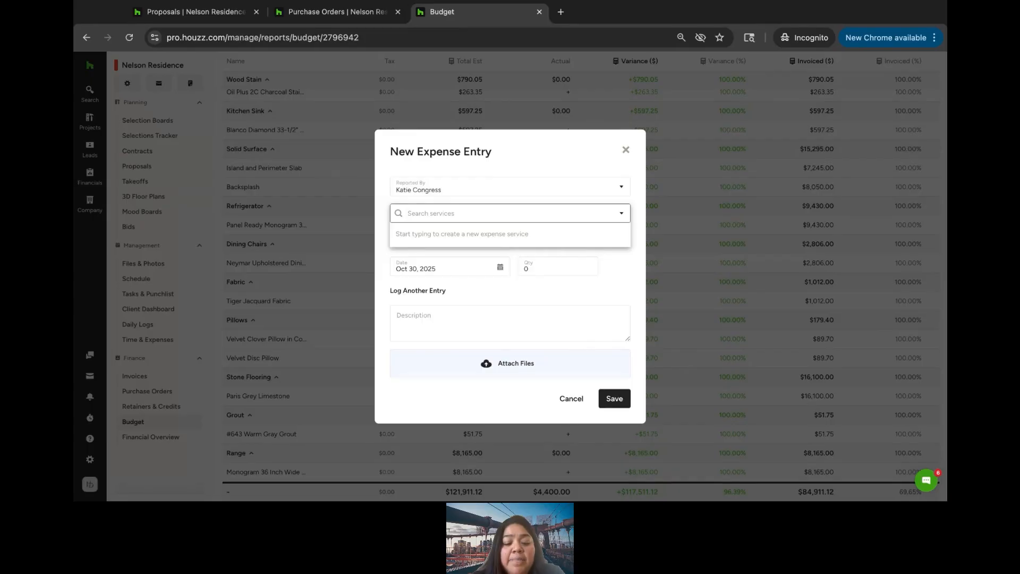
type("Design")
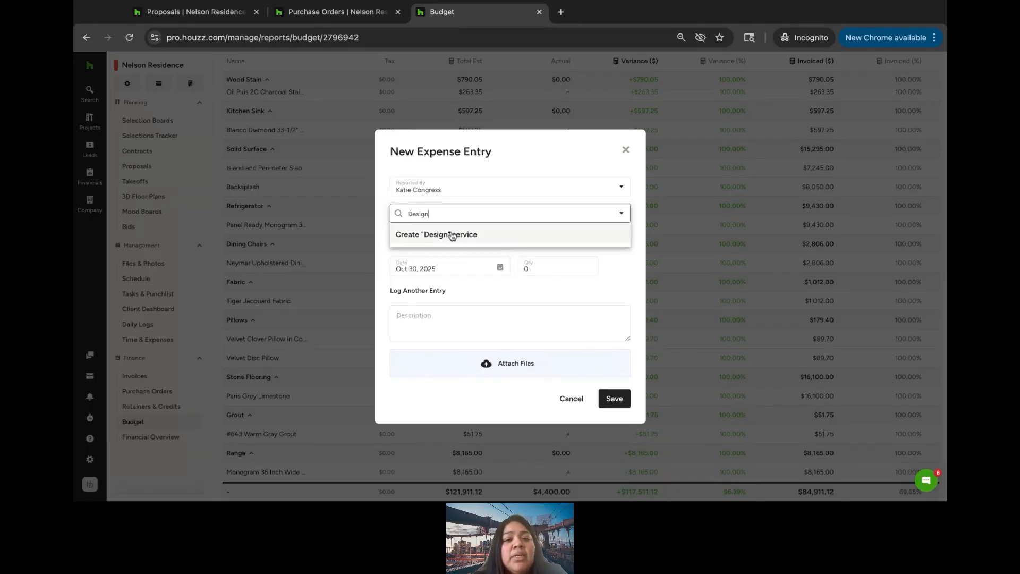
type(" Time")
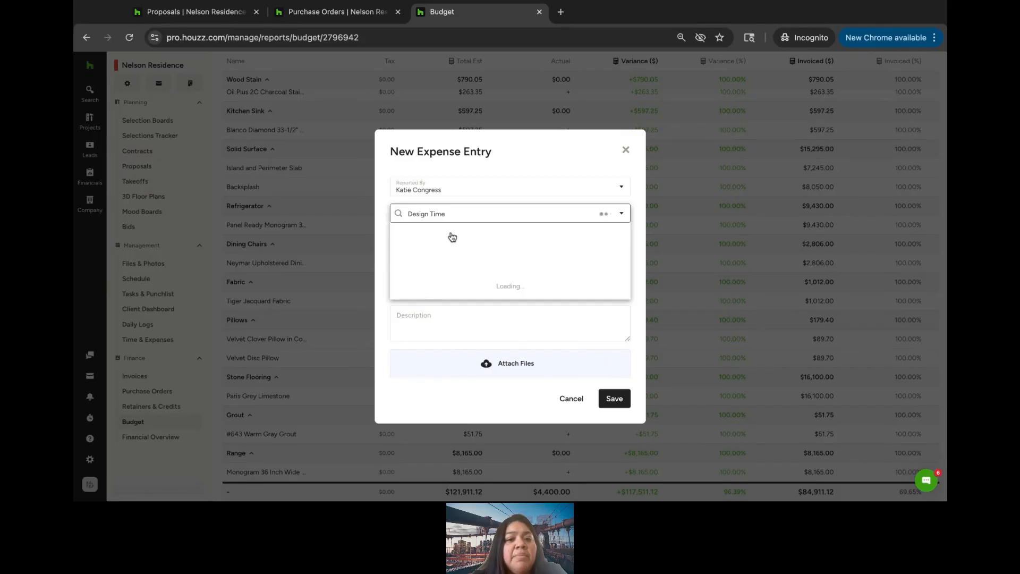
left_click(452, 234)
Step: Set the expense's cost to $50 and quantity to 5, then save the entry and the grout budget item
left_click(438, 242)
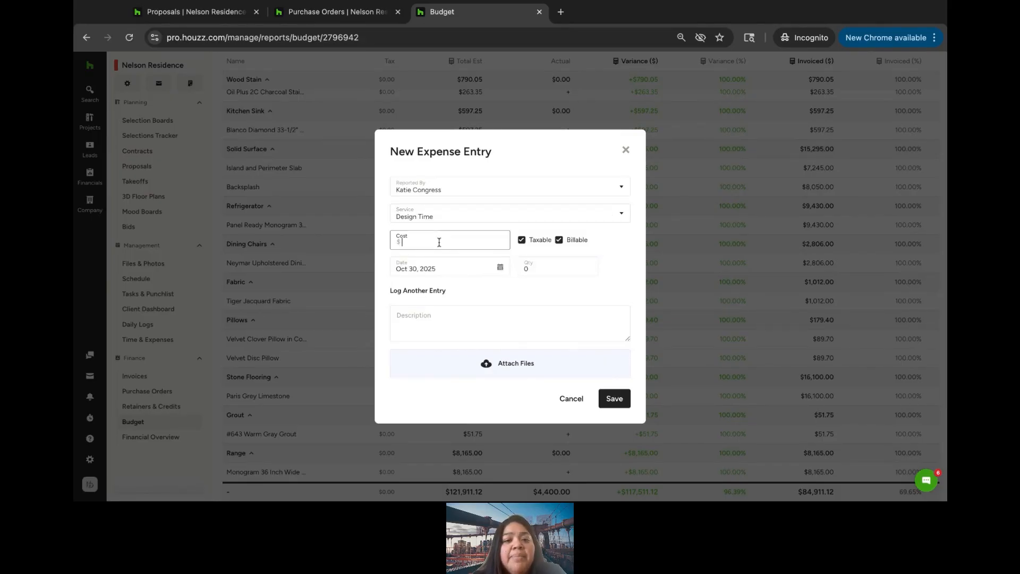
type("50")
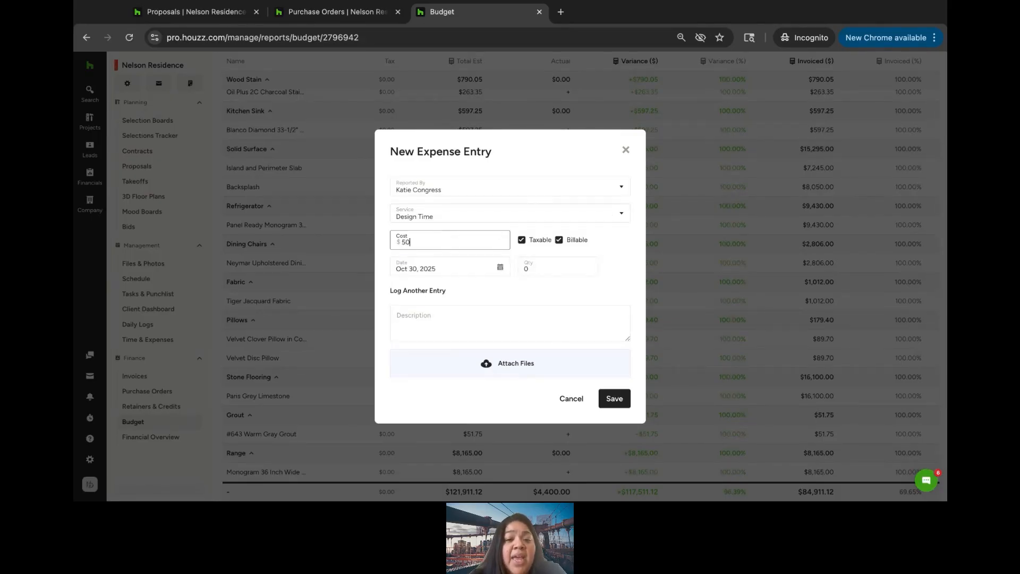
left_click(546, 268)
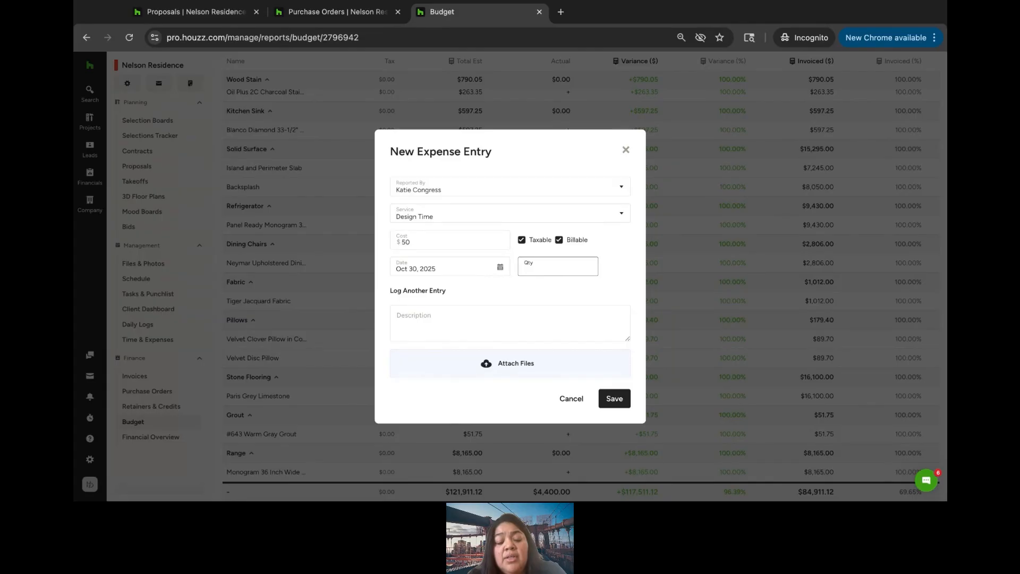
type("5")
left_click(561, 298)
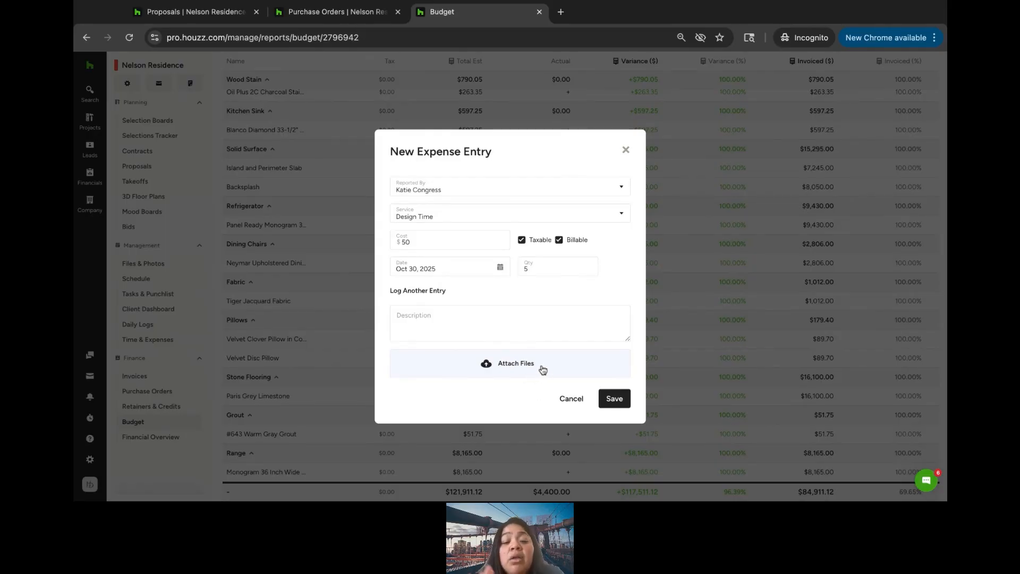
left_click(605, 397)
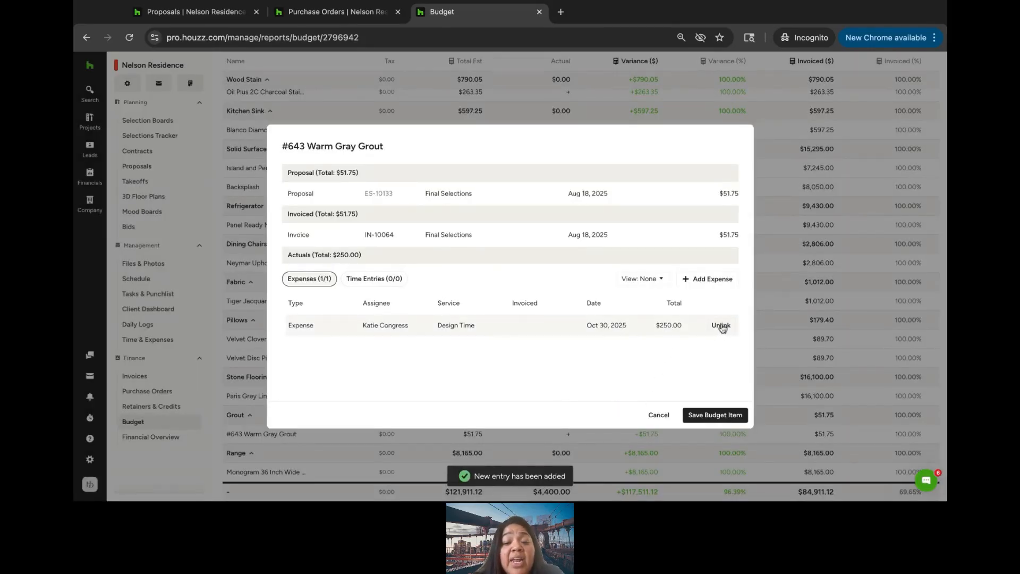
left_click(709, 419)
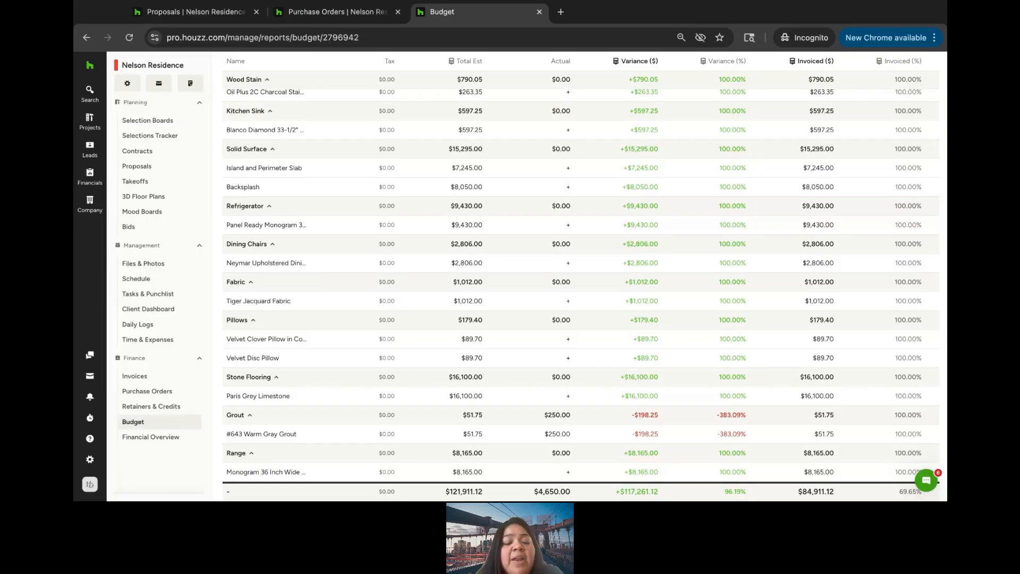
Step: Collapse the budget categories from Design Time down to Cabinet Door Style
scroll(698, 304, "up", 15)
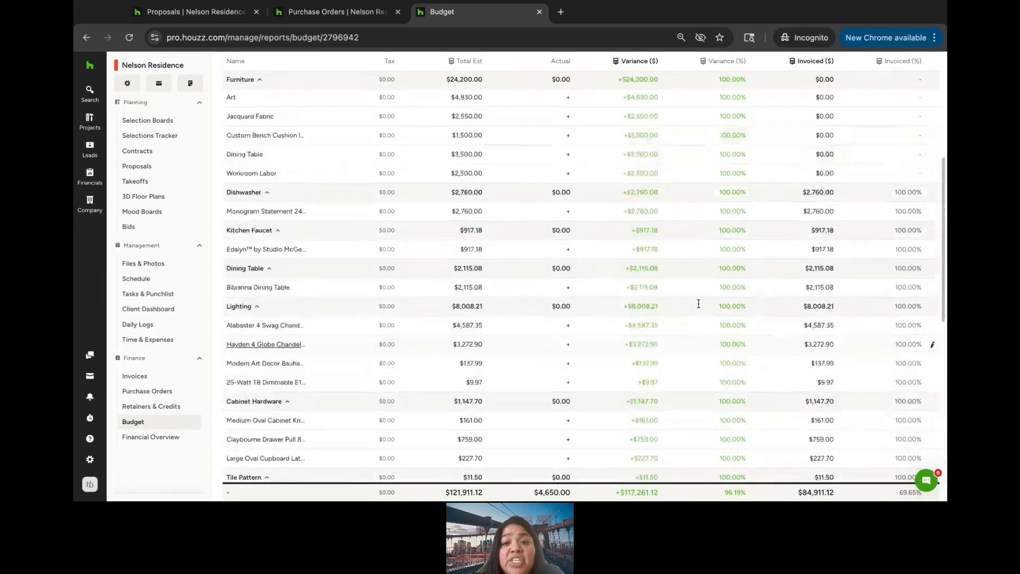
scroll(698, 304, "up", 3)
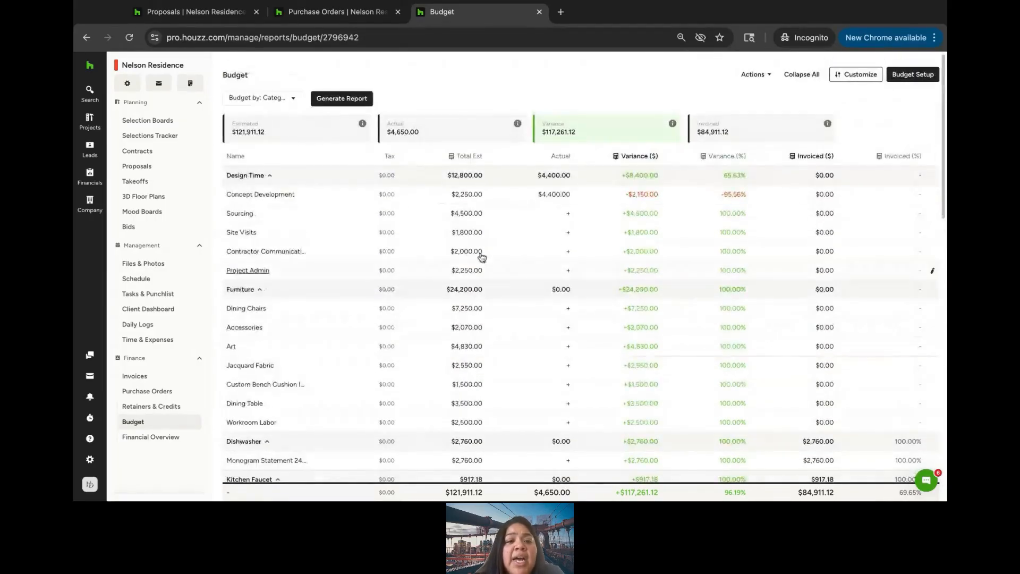
left_click(268, 176)
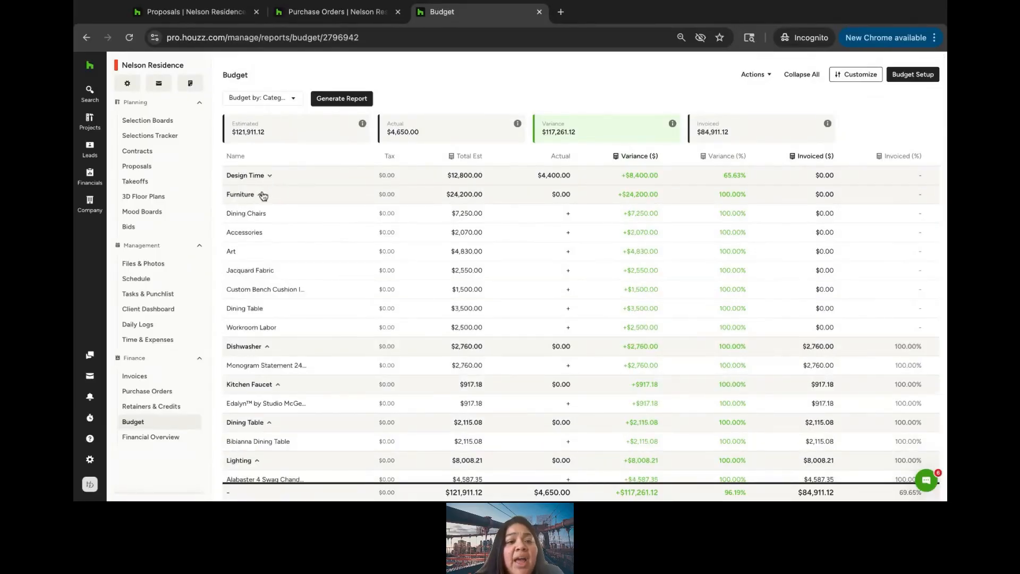
left_click(260, 195)
left_click(266, 214)
left_click(276, 232)
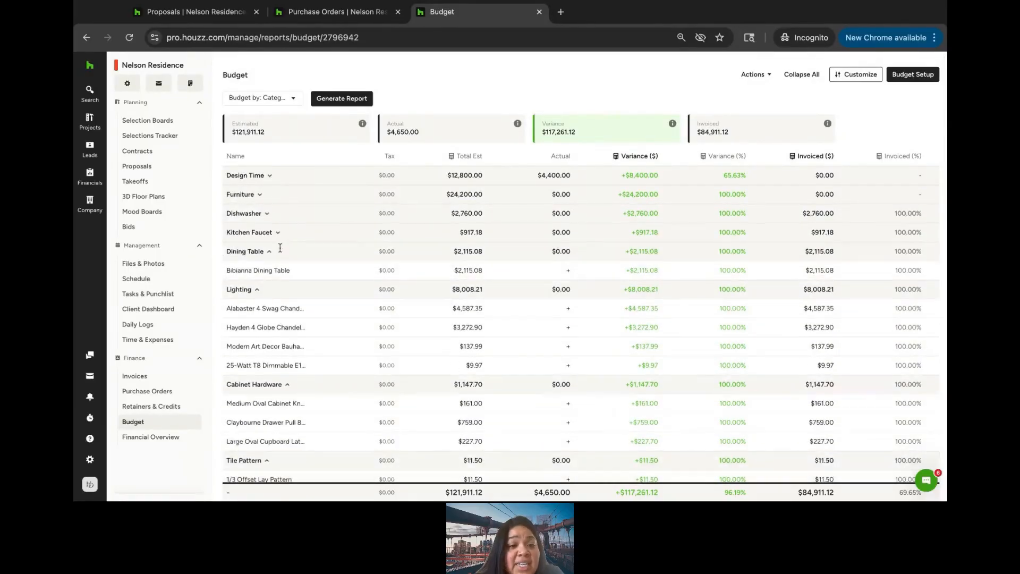
left_click(270, 252)
left_click(258, 270)
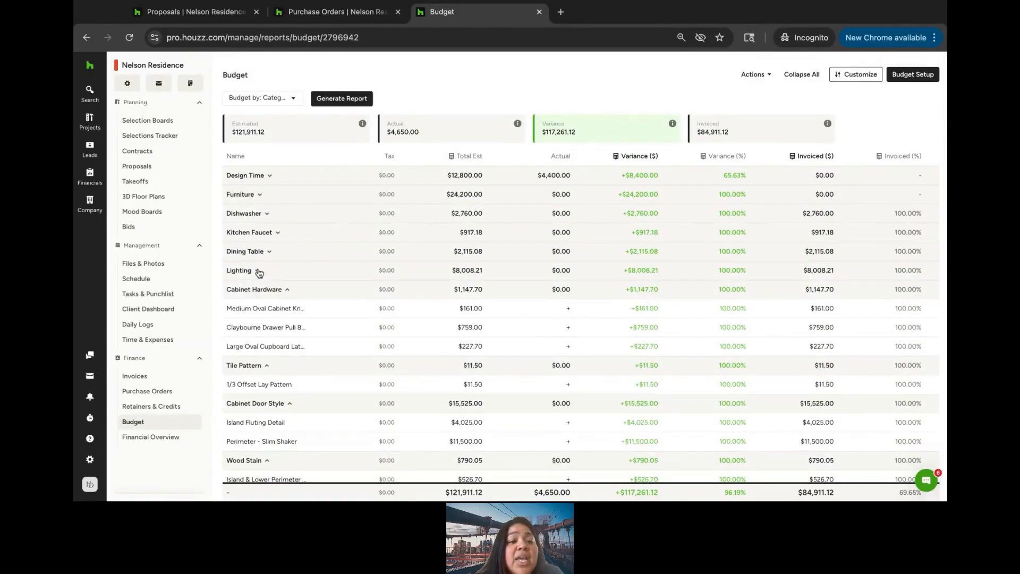
left_click(287, 289)
left_click(267, 308)
left_click(289, 328)
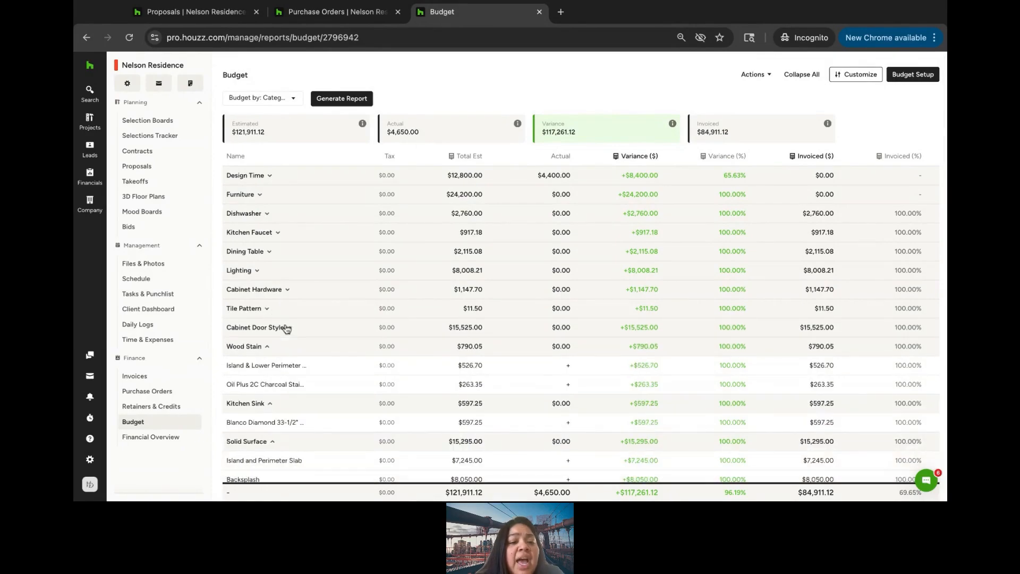
Step: Collapse the remaining budget categories from Wood Stain down to Stone Flooring
left_click(267, 346)
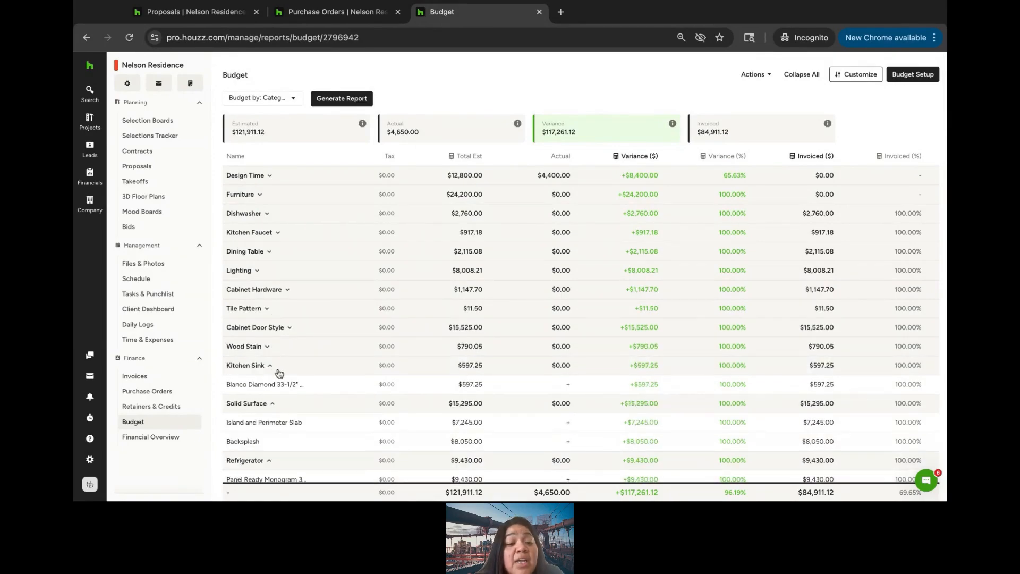
left_click(271, 365)
left_click(272, 384)
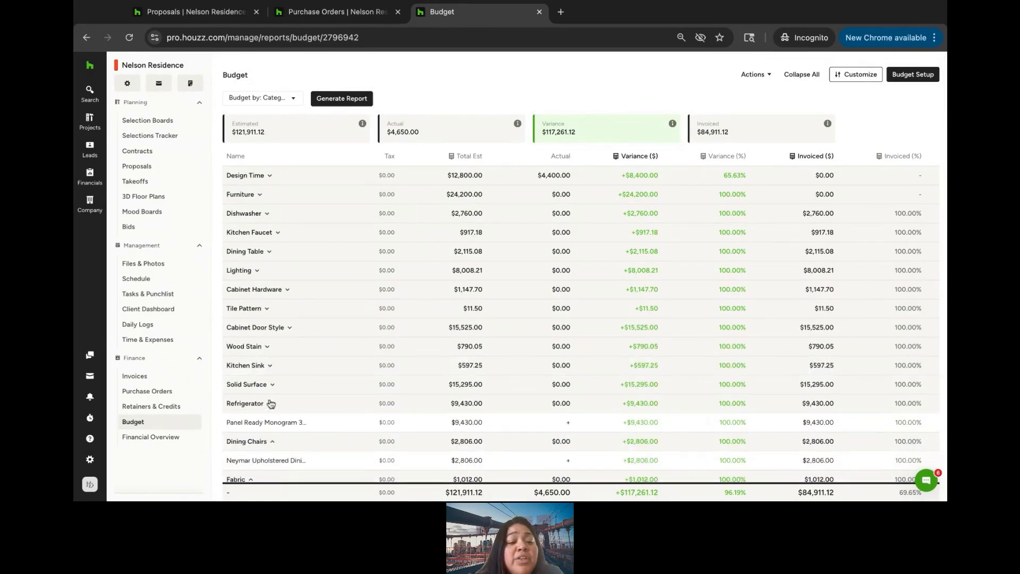
left_click(269, 404)
left_click(272, 422)
left_click(251, 442)
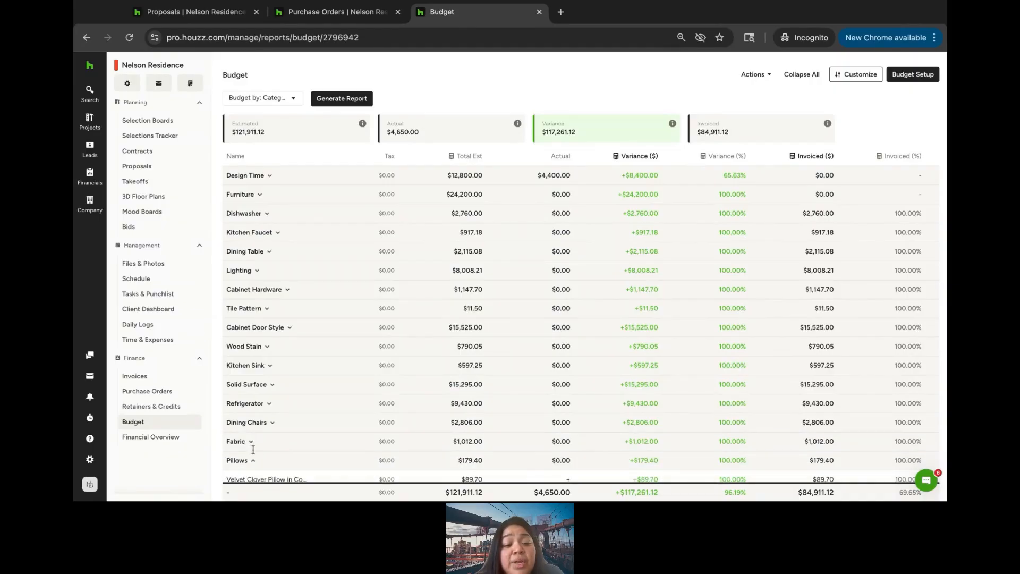
left_click(254, 461)
scroll(260, 457, "down", 2)
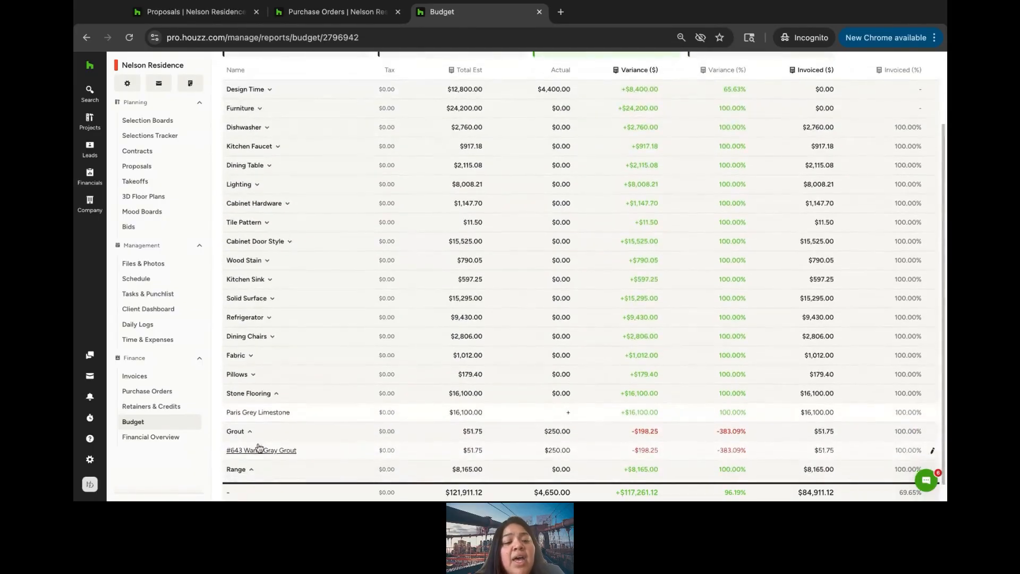
left_click(276, 395)
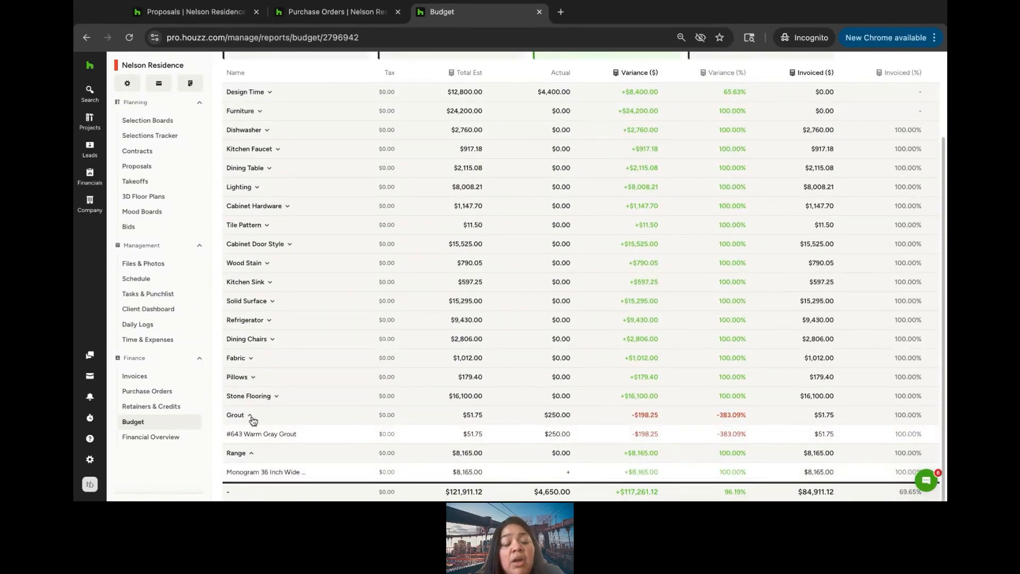
Step: Expand Design Time and review the time entries behind Concept Development's actual cost, then close the item unchanged
scroll(303, 262, "up", 1)
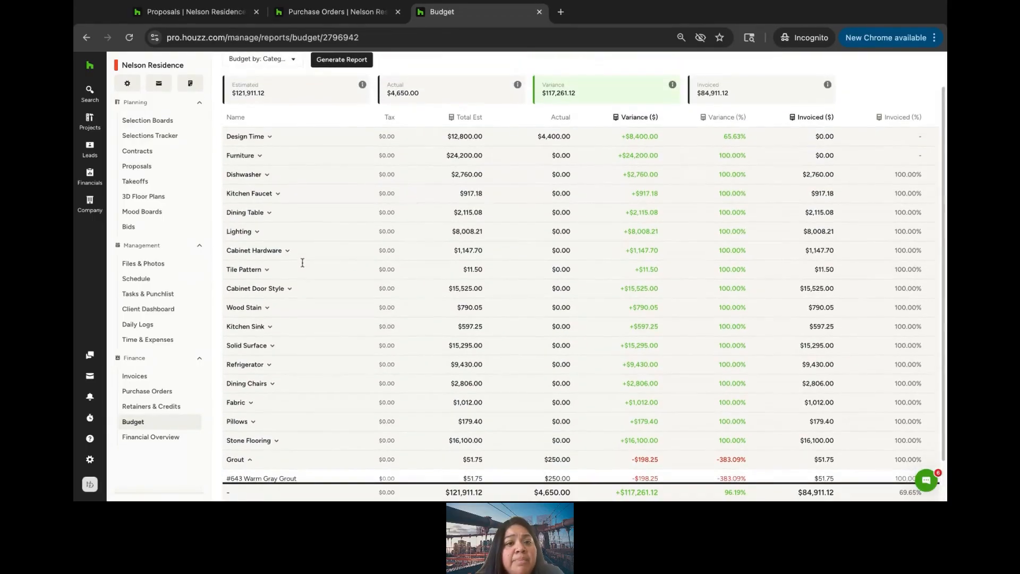
left_click(269, 138)
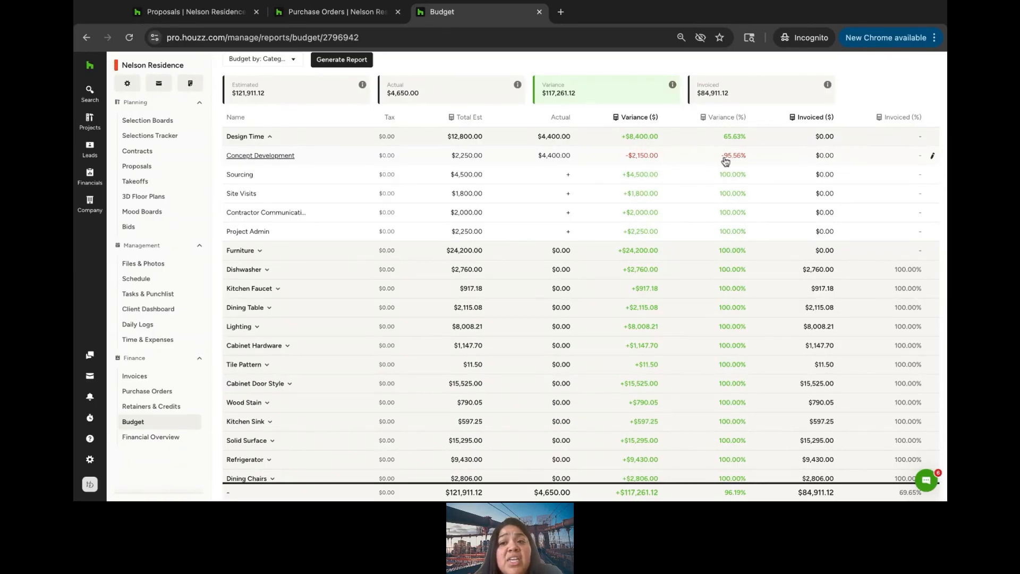
left_click(932, 157)
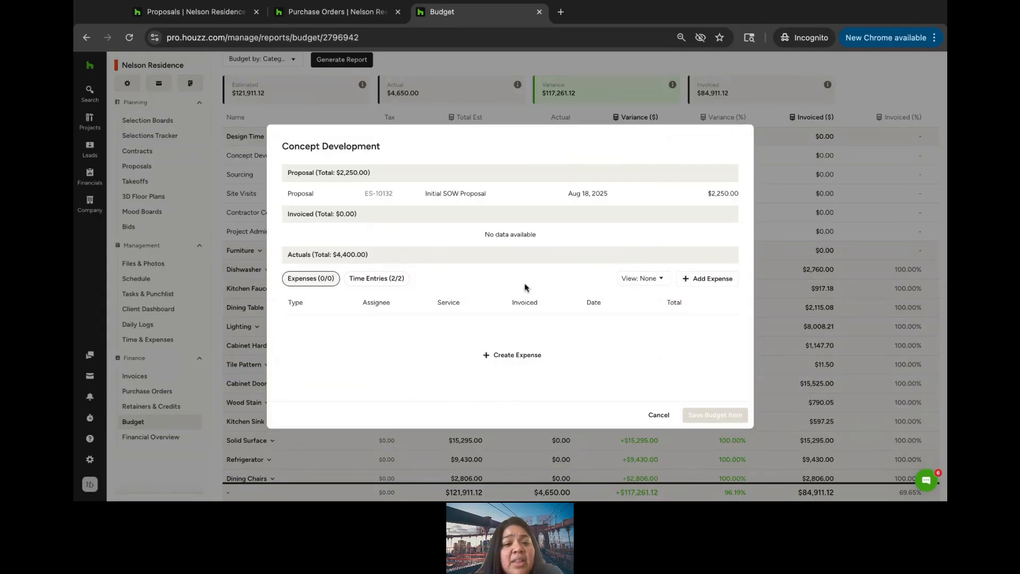
left_click(373, 280)
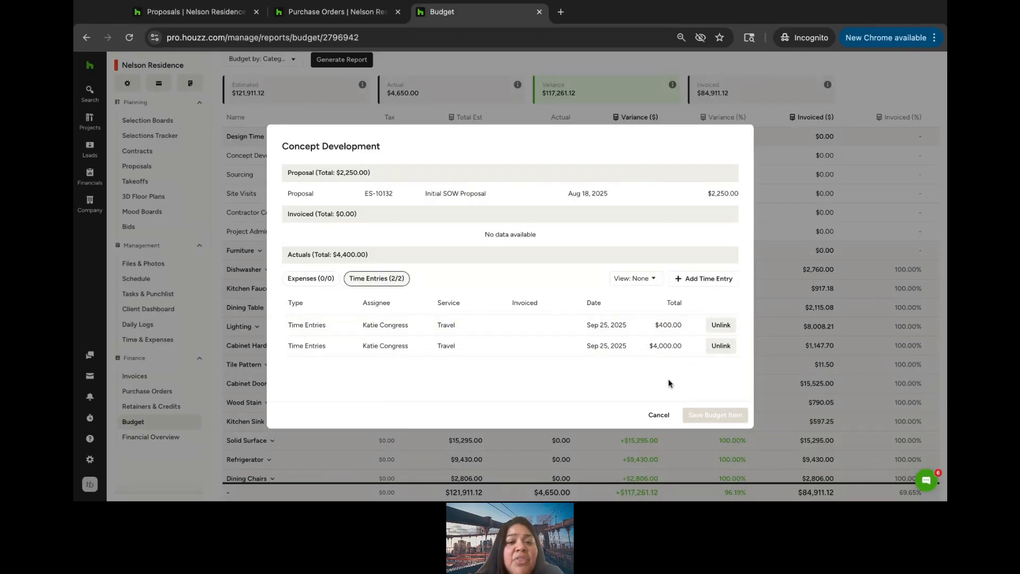
left_click(657, 415)
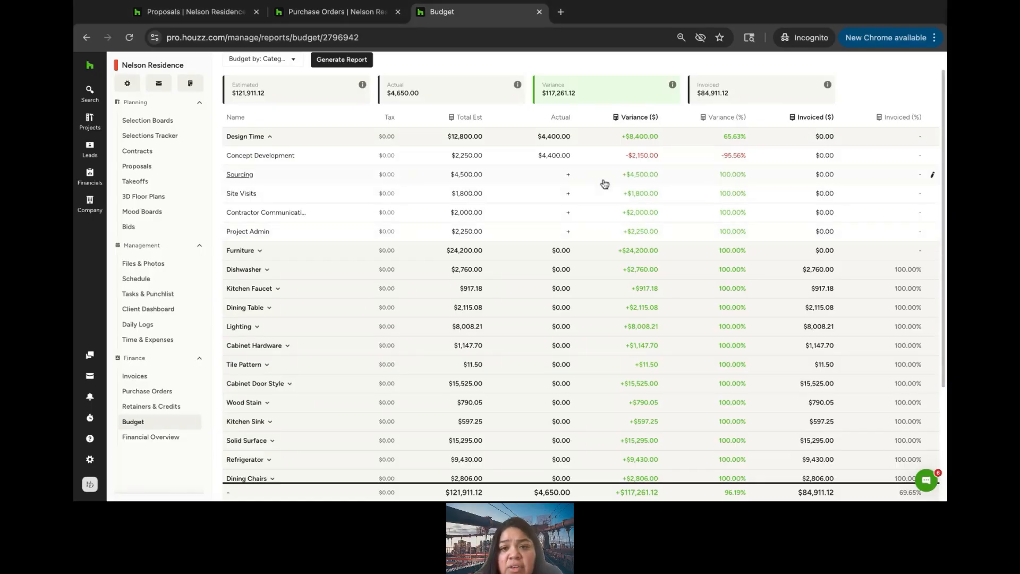
Step: Compare actual, variance and invoiced amounts for the Grout, Range and Furniture categories, collapsing Range and expanding Furniture
scroll(586, 212, "down", 3)
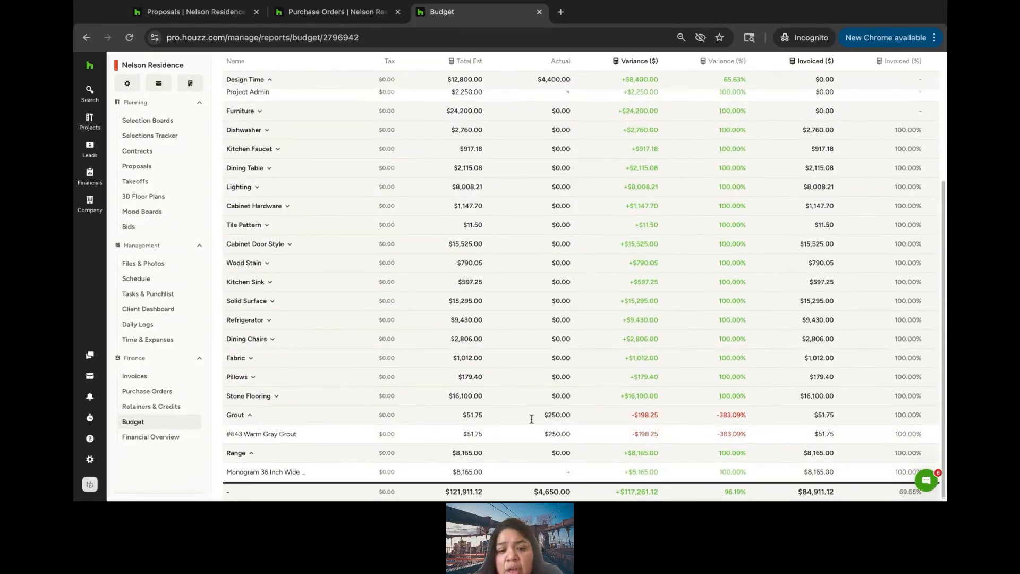
left_click(251, 417)
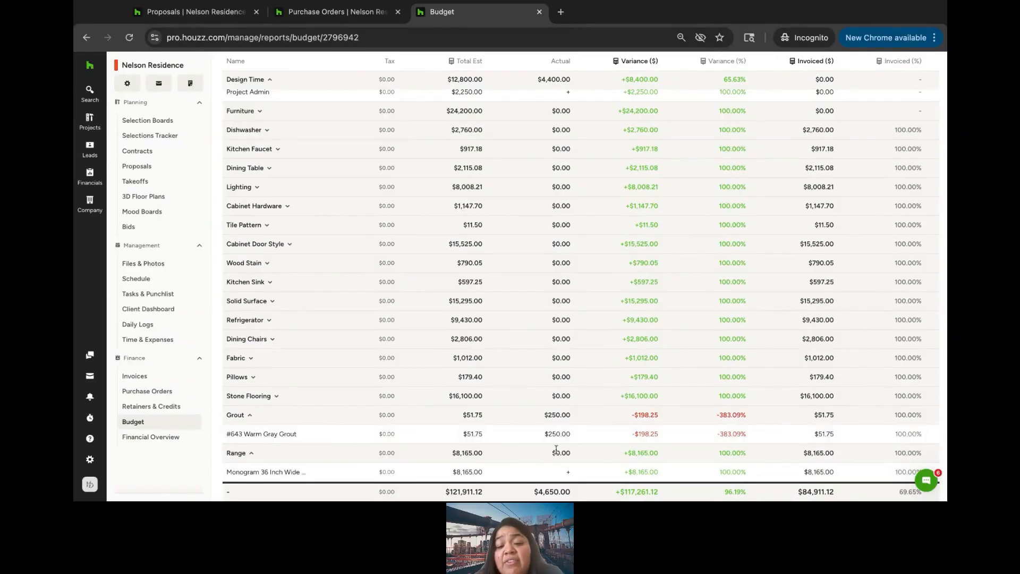
double_click(579, 452)
scroll(580, 453, "up", 1)
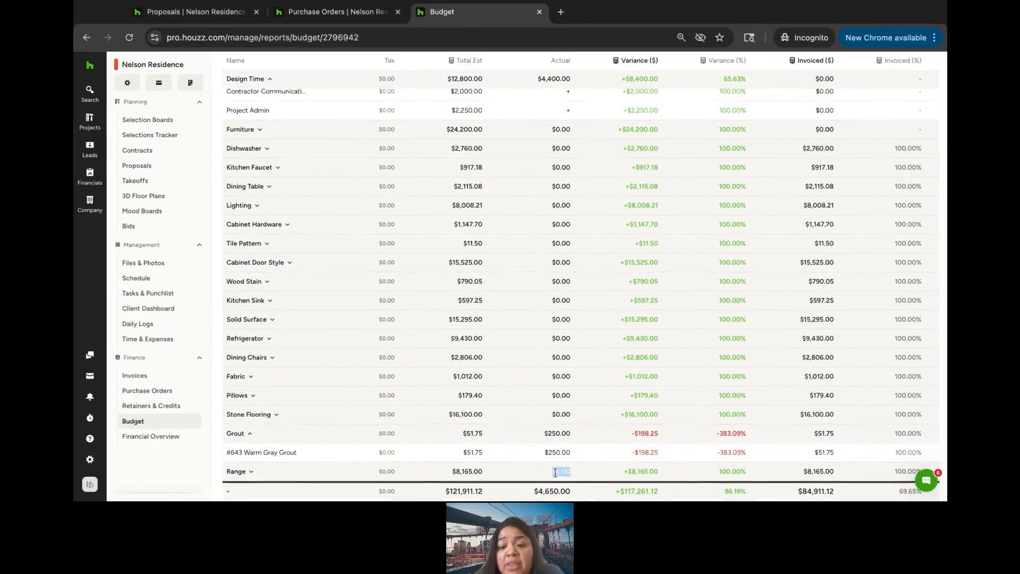
left_click(259, 130)
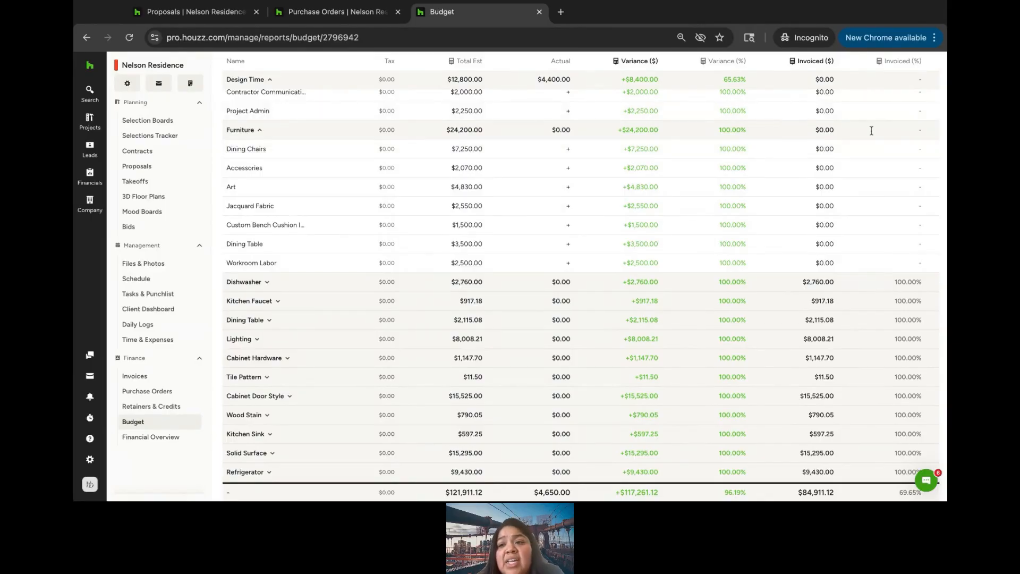
double_click(921, 130)
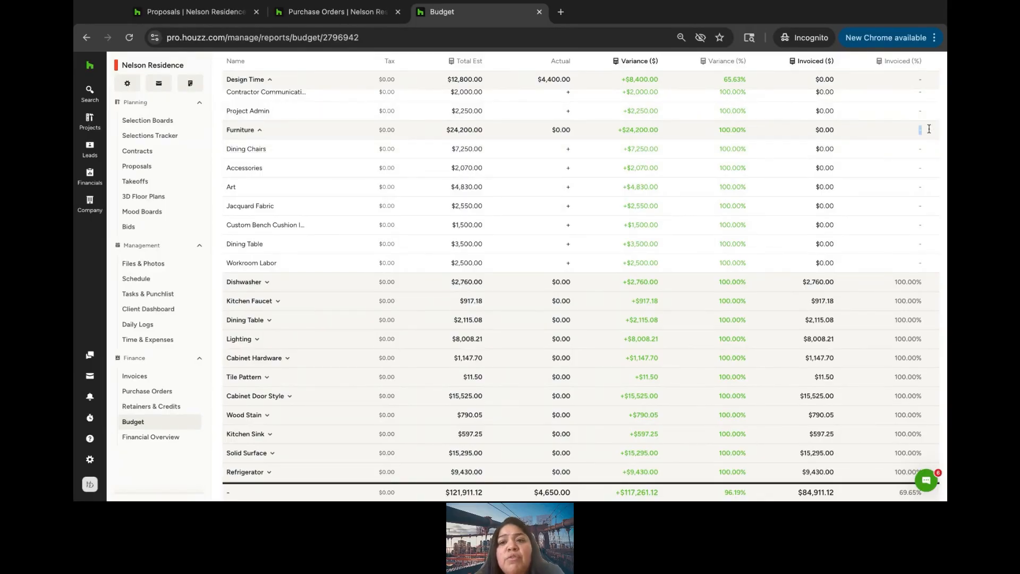
left_click(253, 125)
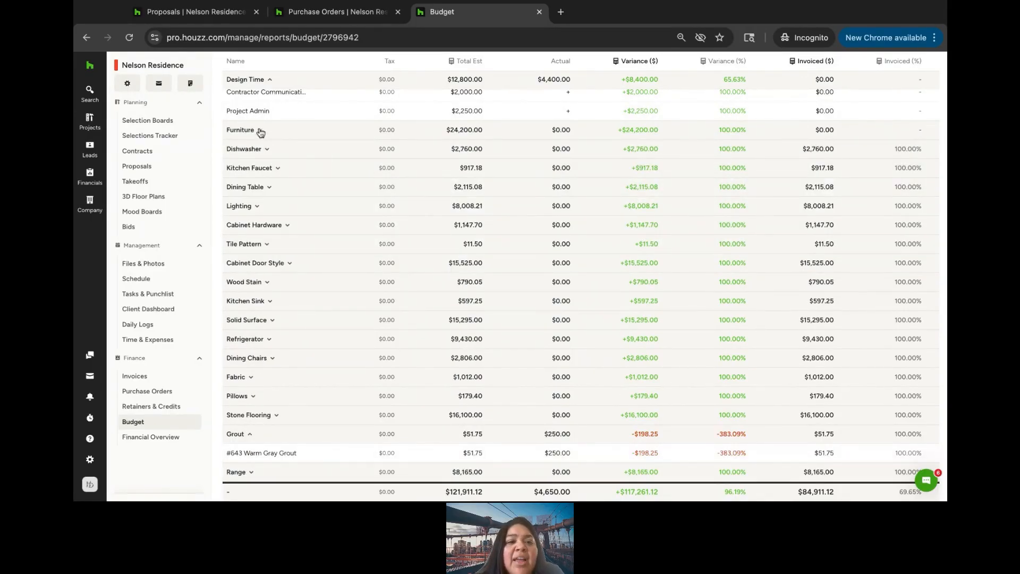
left_click(260, 131)
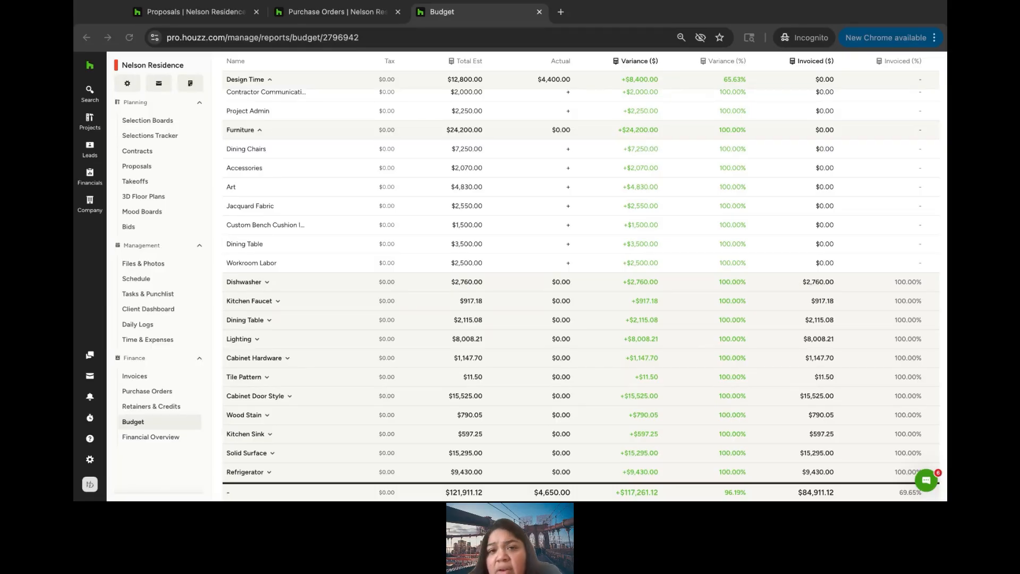
Step: Review the proposals and purchase orders available for syncing in Budget Setup, then close it without changes
scroll(320, 171, "up", 5)
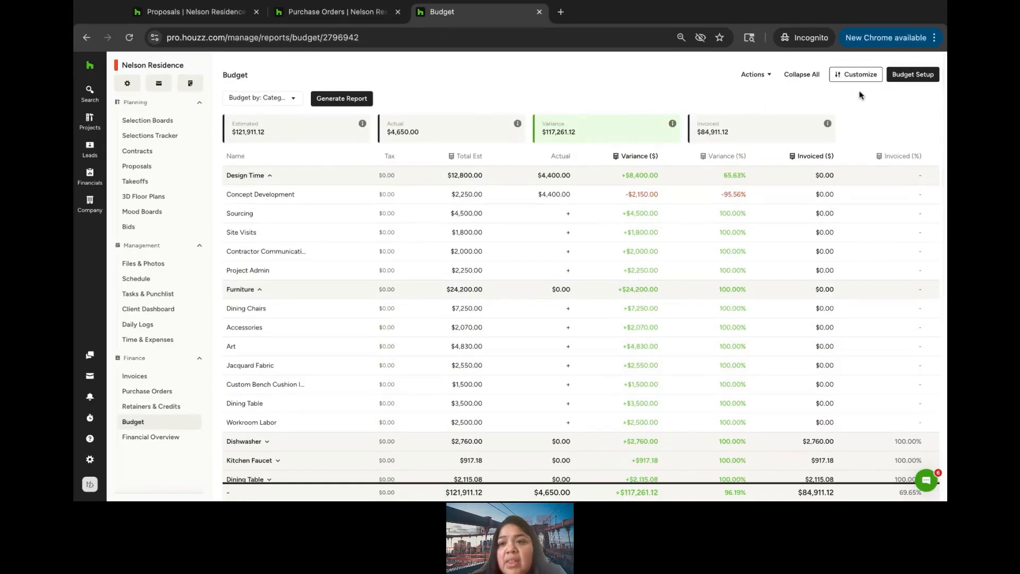
left_click(905, 77)
left_click(413, 217)
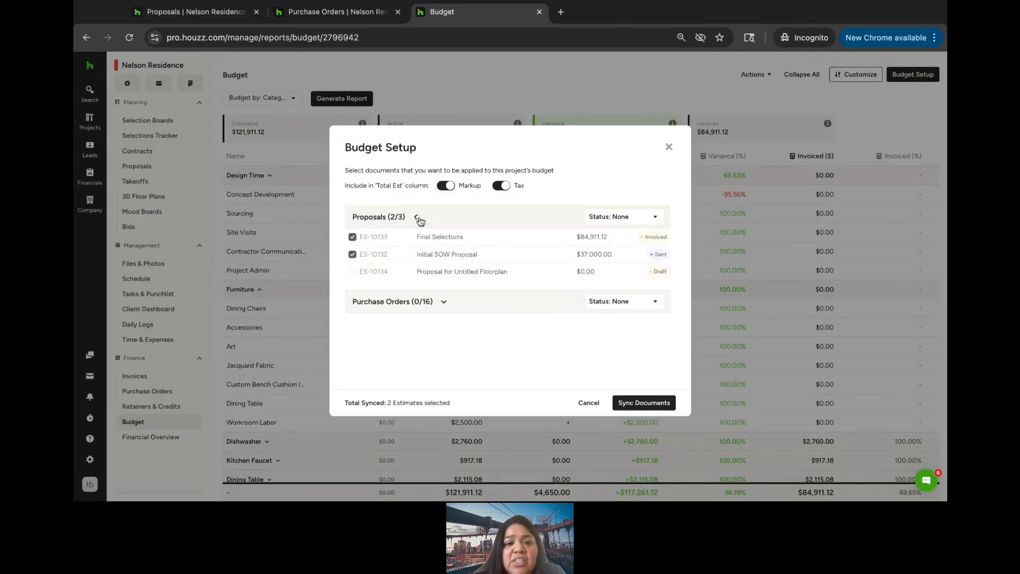
left_click(444, 307)
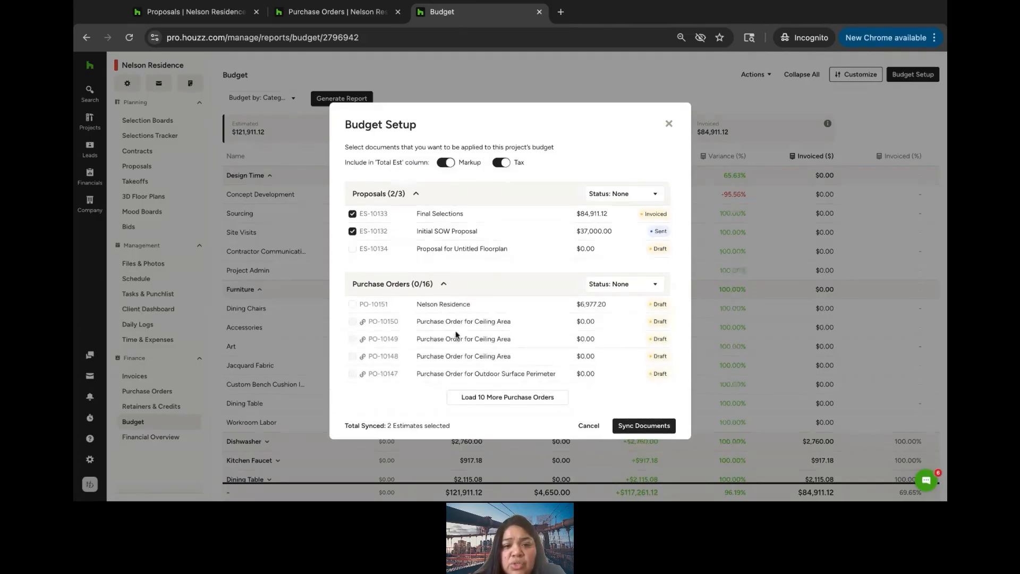
left_click(444, 285)
left_click(416, 217)
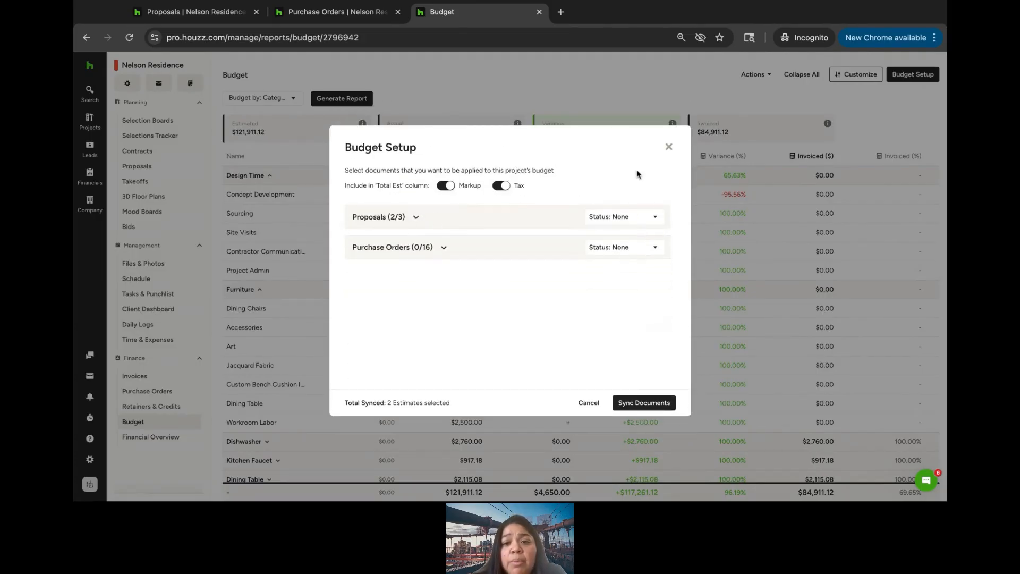
left_click(669, 147)
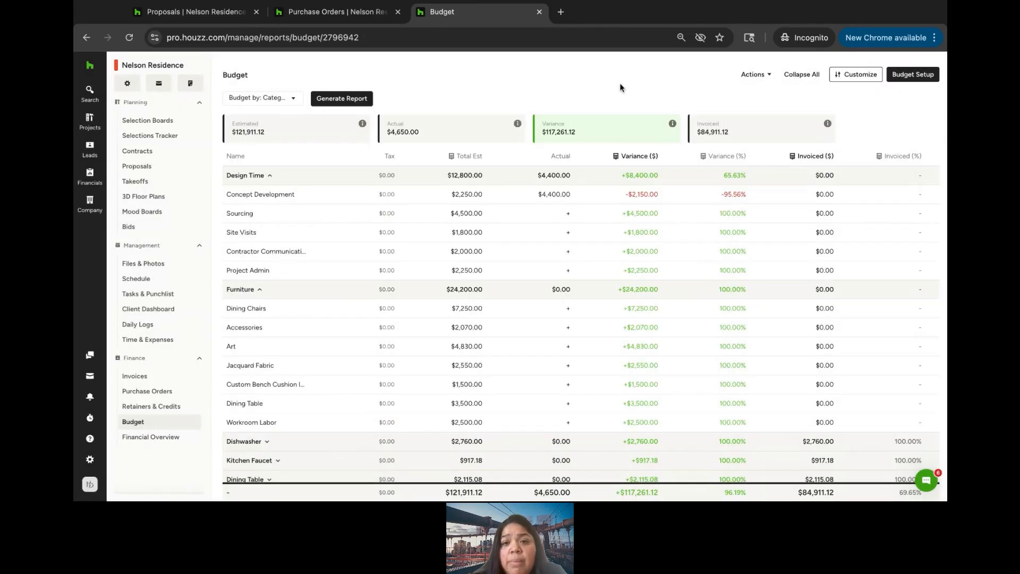
Step: Add the 40-hour Travel time entry to the existing Final Selections invoice and check its Time Billing line
left_click(136, 340)
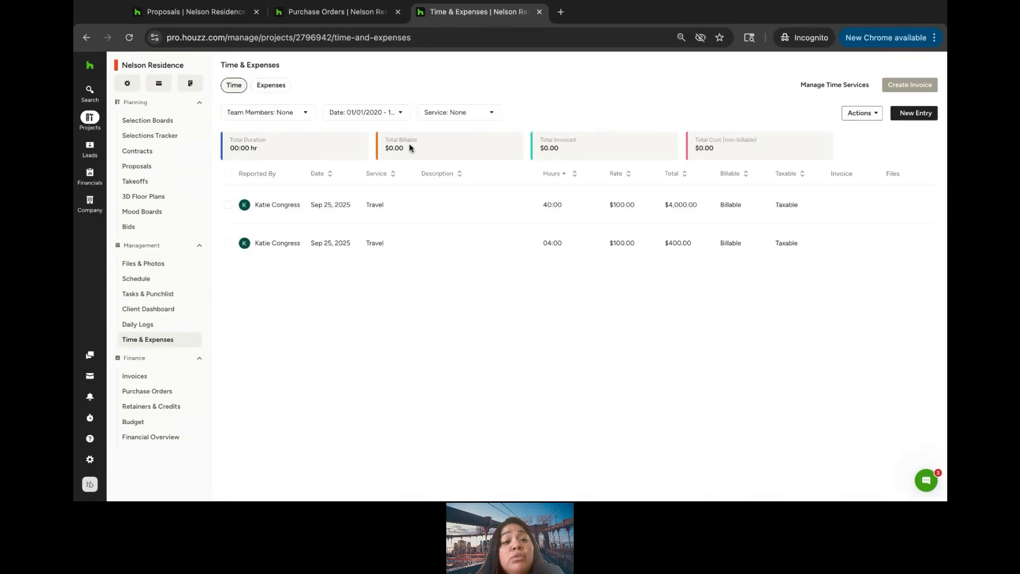
left_click(228, 204)
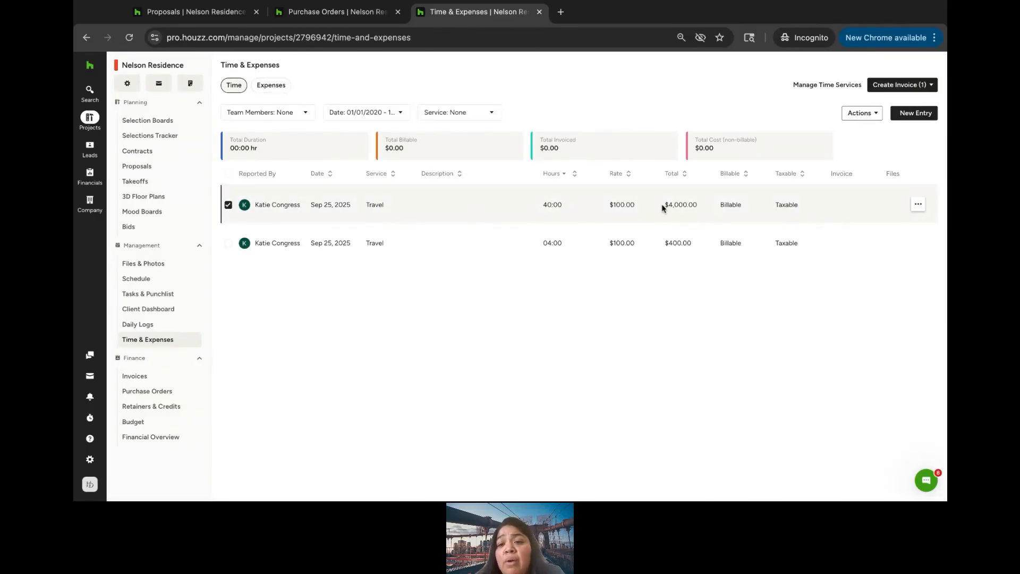
left_click(910, 91)
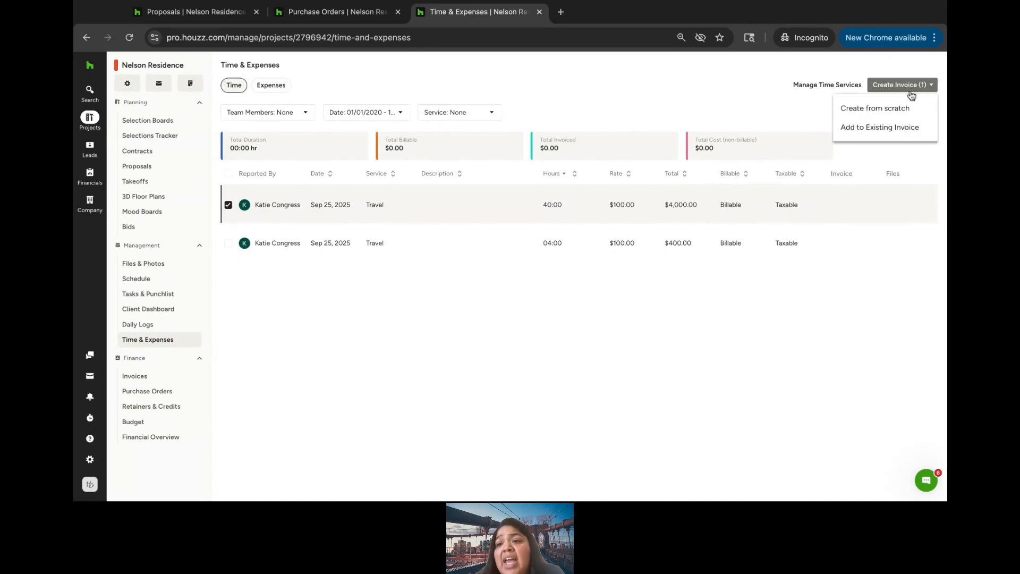
left_click(921, 131)
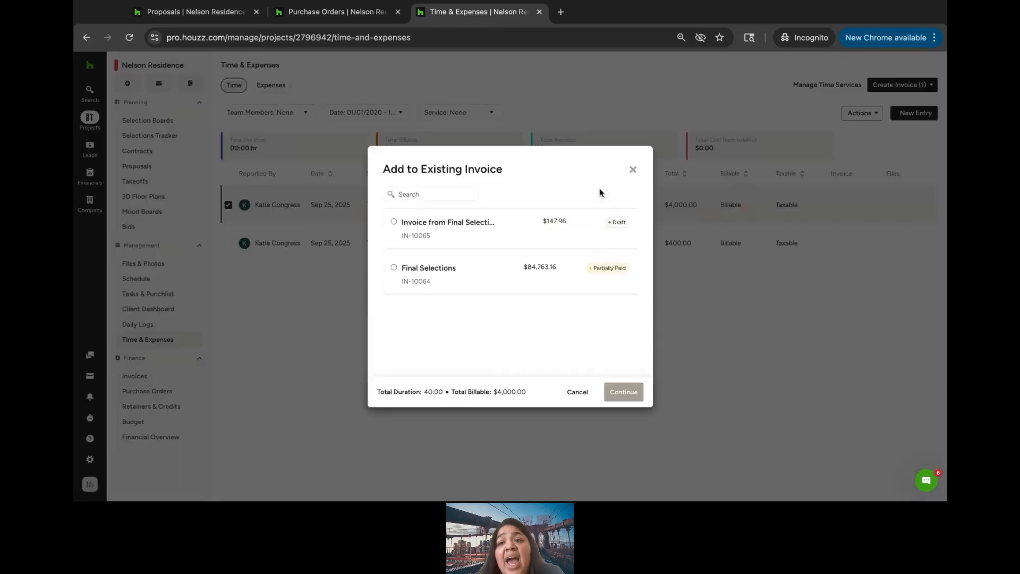
left_click(408, 270)
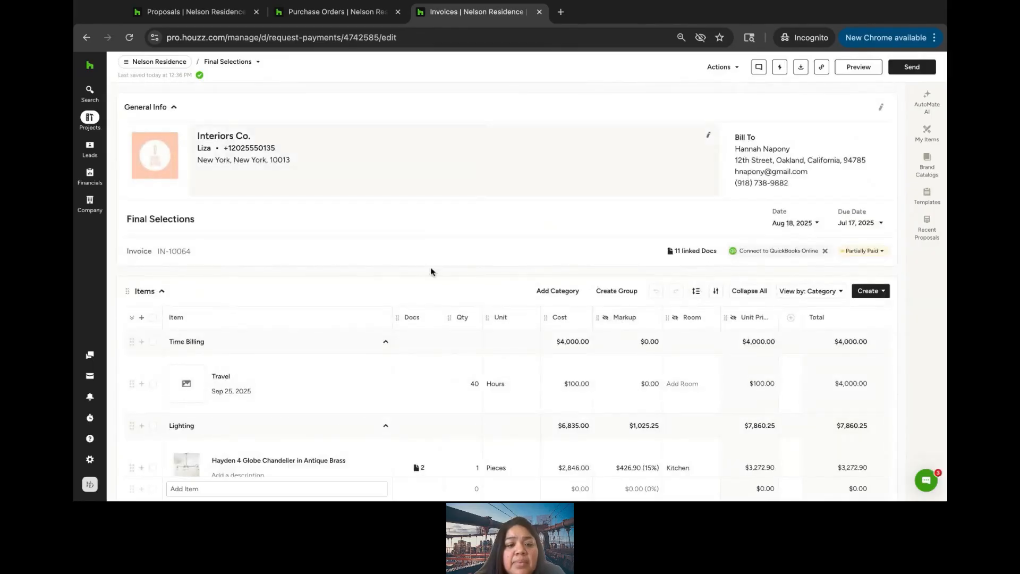
scroll(430, 267, "down", 3)
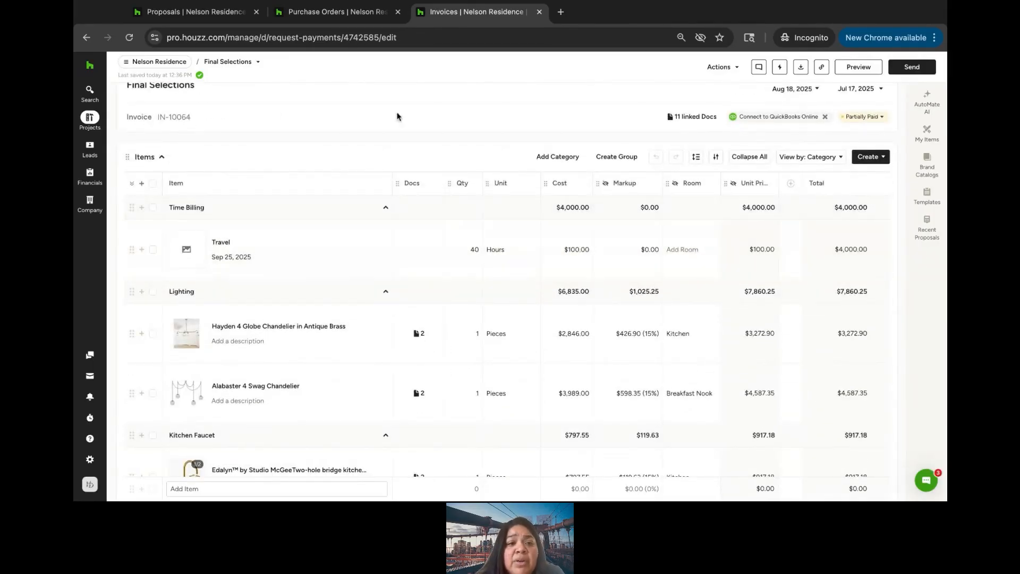
Step: Return to the Nelson Residence budget to check the Design Time invoiced amount, leaving the grouping by category
left_click(162, 68)
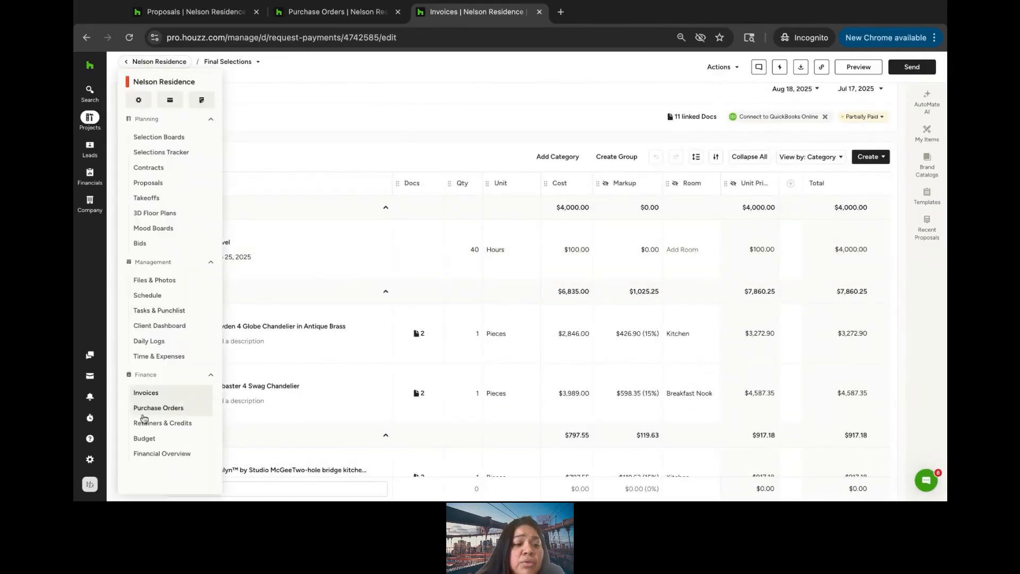
left_click(144, 439)
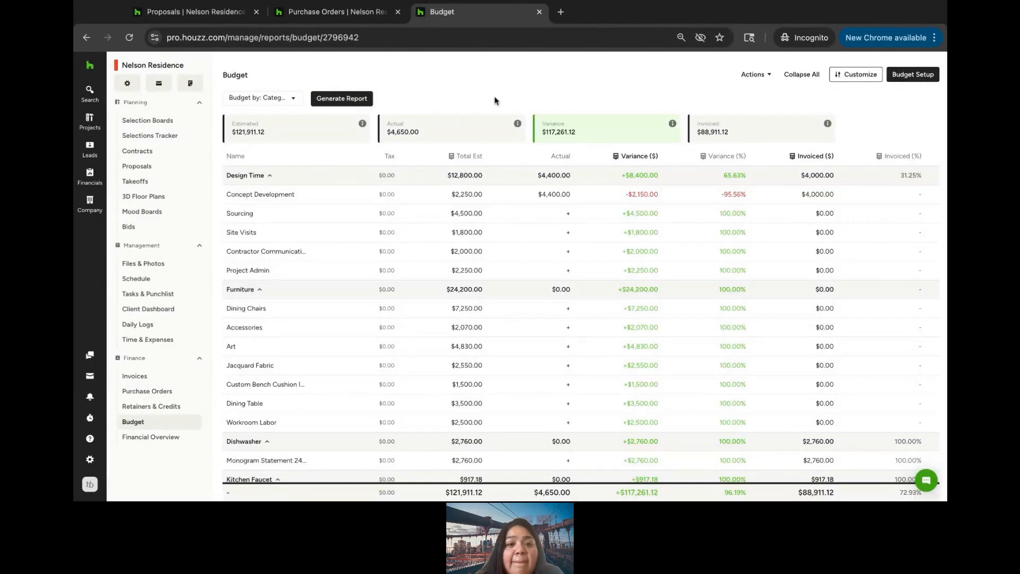
left_click(290, 99)
left_click(424, 95)
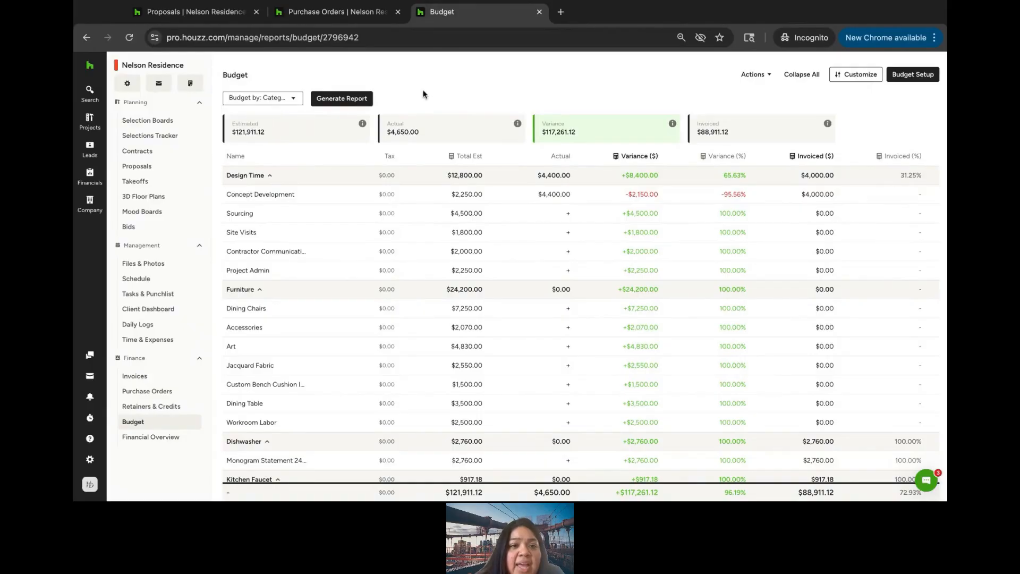
Step: Look over the category budget and collapse and reopen the Design Time group
scroll(405, 147, "down", 2)
scroll(405, 147, "down", 3)
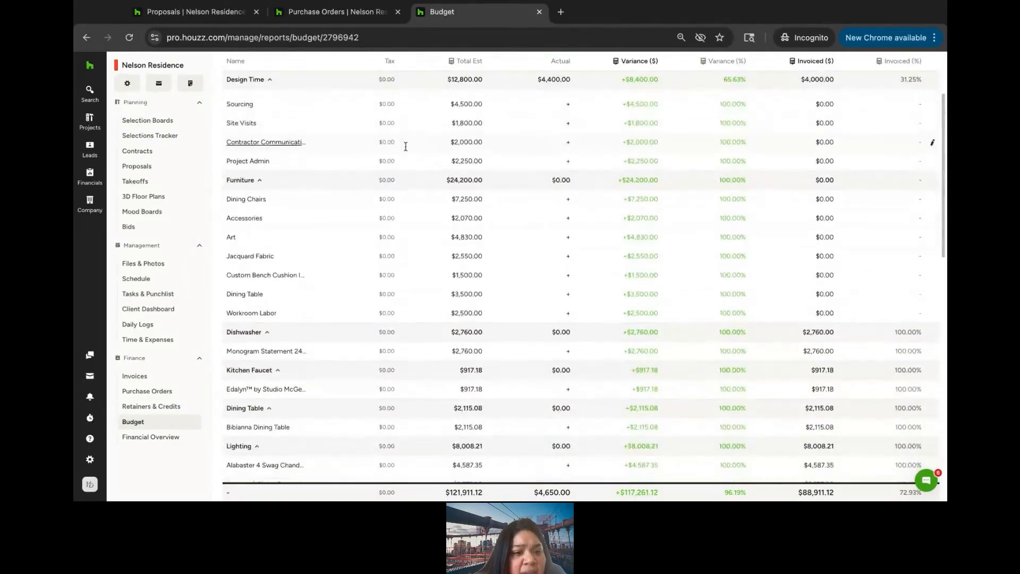
scroll(351, 216, "up", 5)
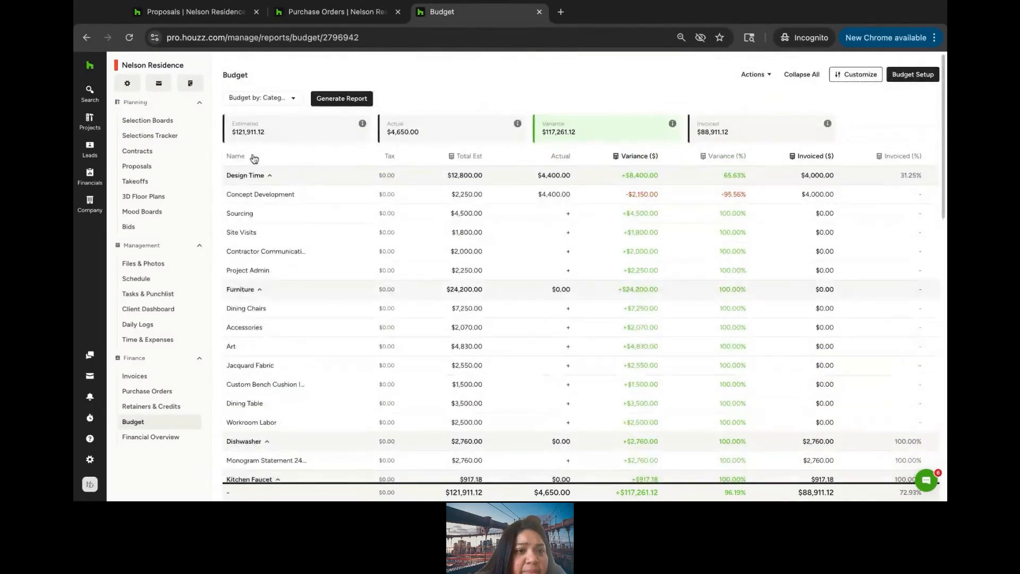
left_click(252, 177)
left_click(253, 177)
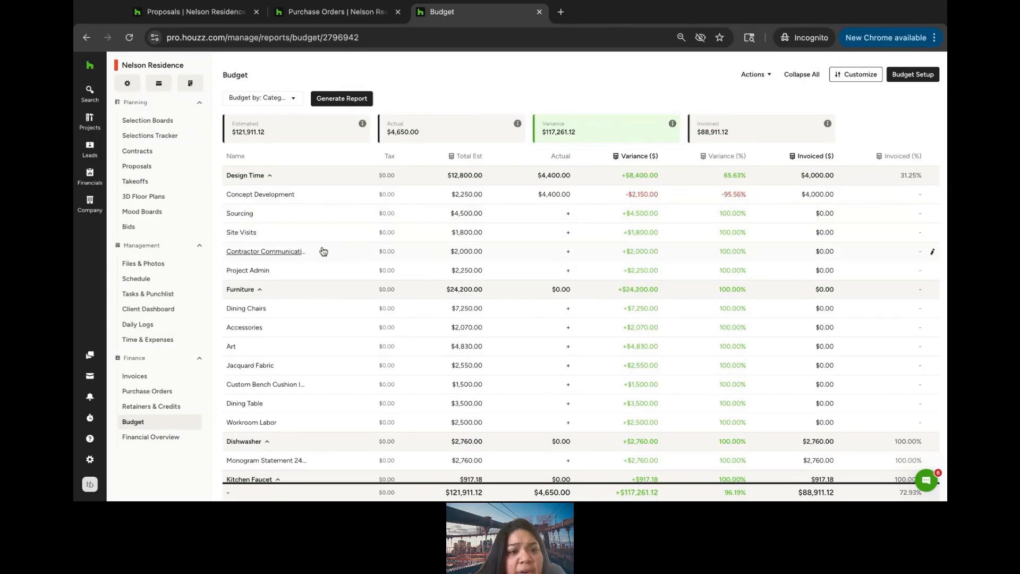
Step: Collapse the Furniture, Dishwasher, Kitchen Faucet, Dining Table, Lighting, Cabinet Hardware and Tile Pattern groups, and look over the remaining categories
scroll(269, 285, "down", 1)
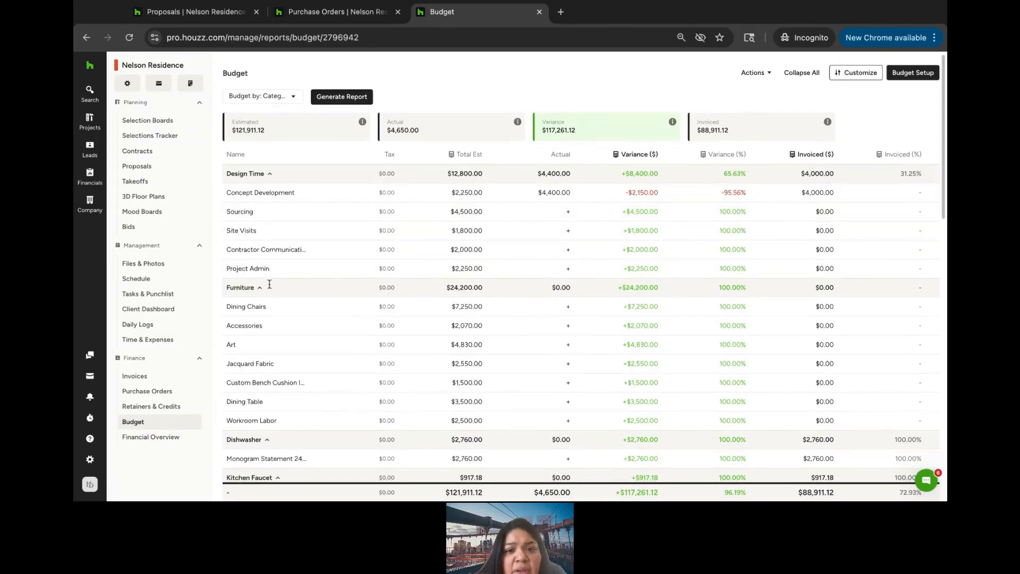
scroll(519, 250, "down", 1)
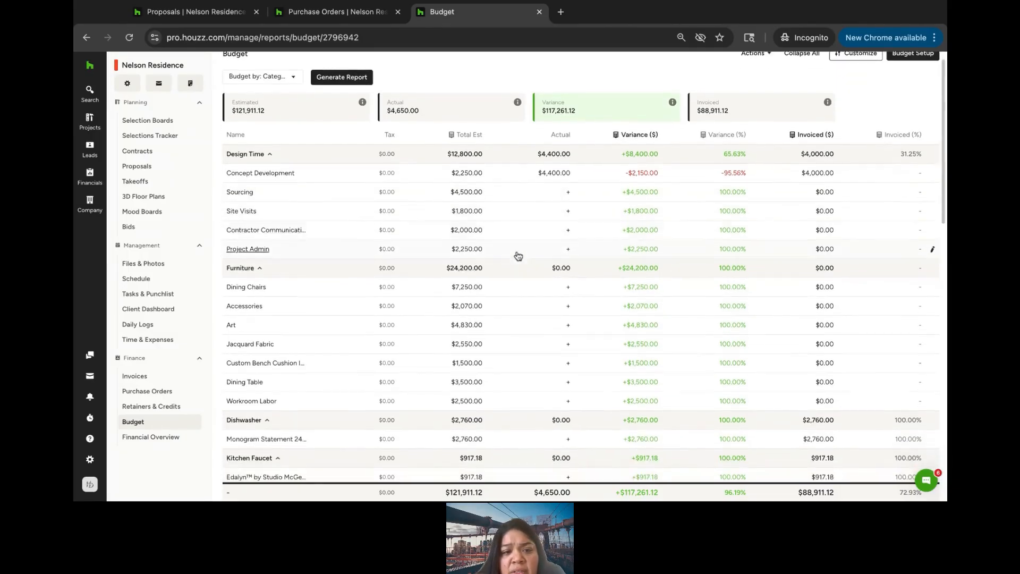
left_click(260, 249)
left_click(261, 271)
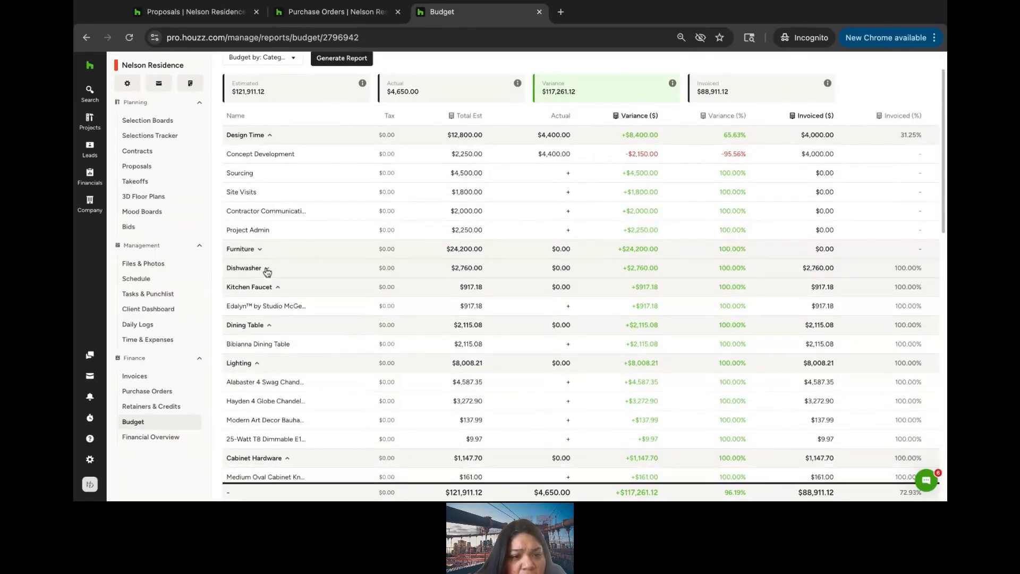
left_click(276, 290)
left_click(277, 308)
scroll(277, 308, "down", 1)
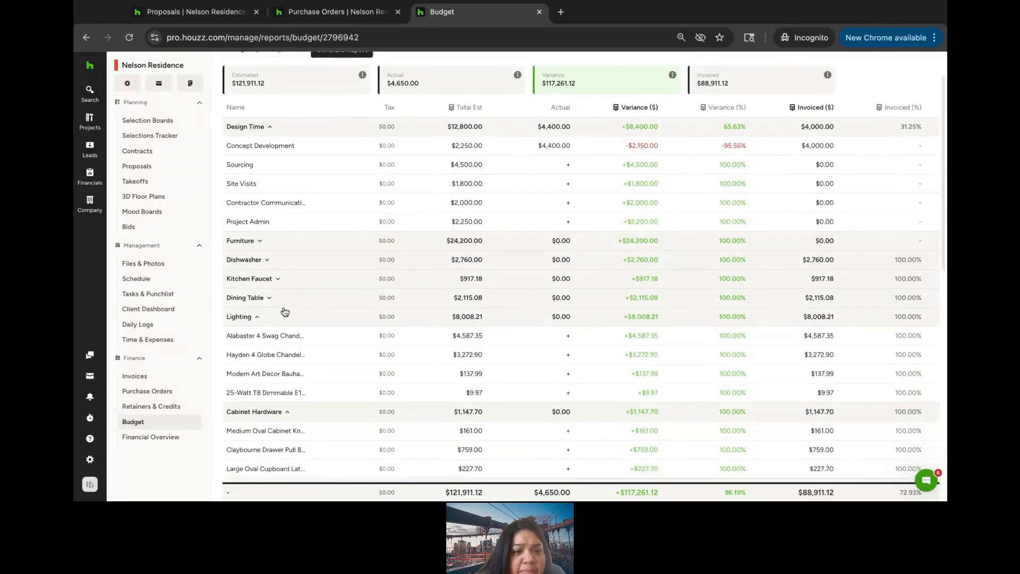
left_click(257, 284)
left_click(287, 303)
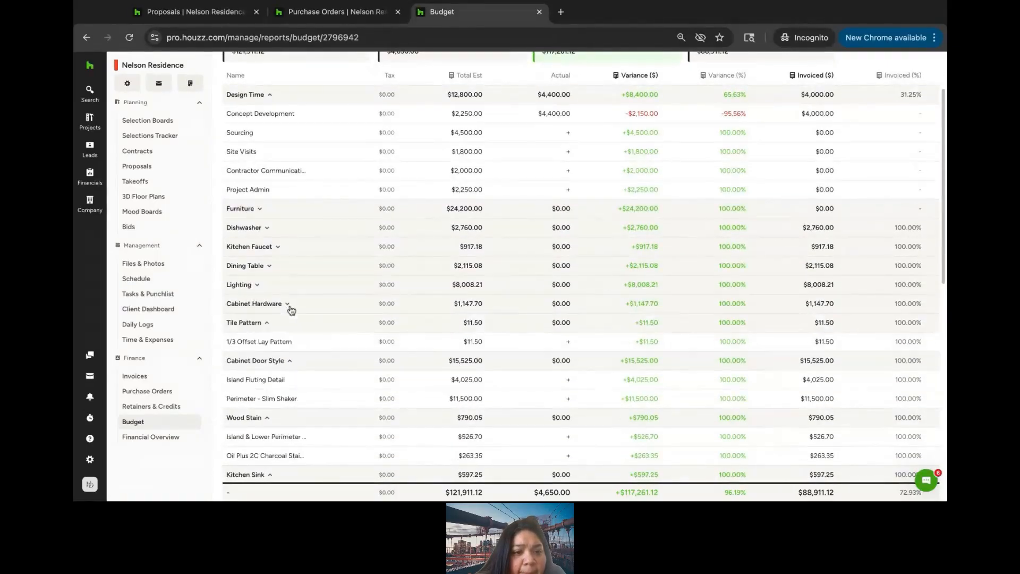
left_click(267, 323)
scroll(302, 353, "down", 8)
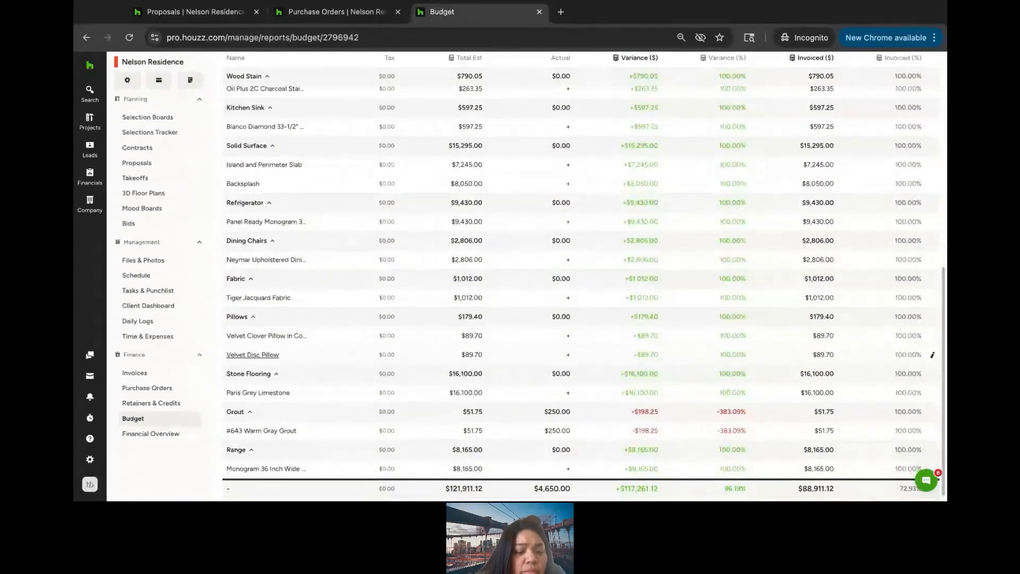
scroll(865, 103, "up", 10)
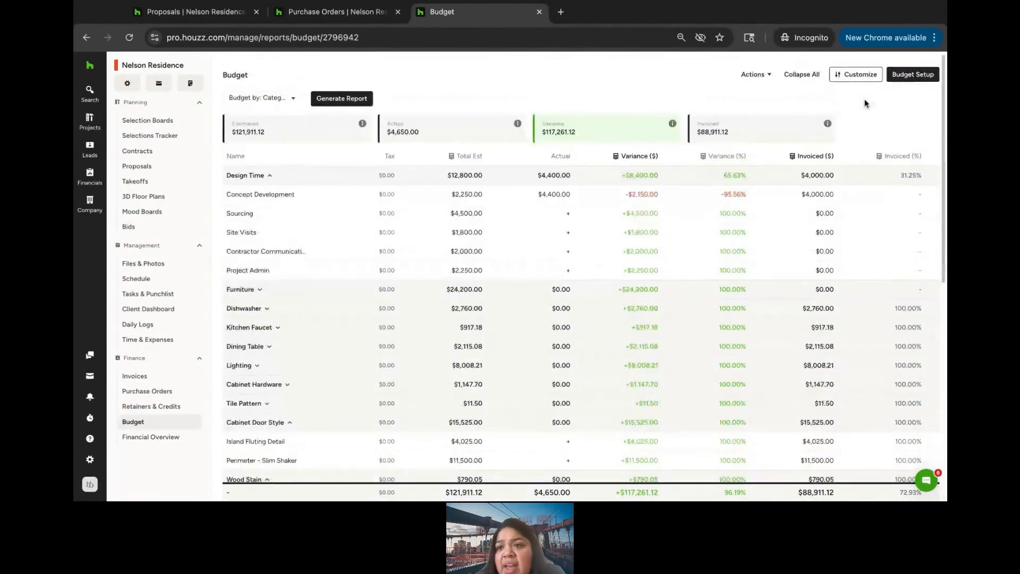
Step: In the budget setup, review the proposals and purchase orders and sync the selected Final Selections and Initial SOW Proposal documents
left_click(871, 75)
left_click(805, 120)
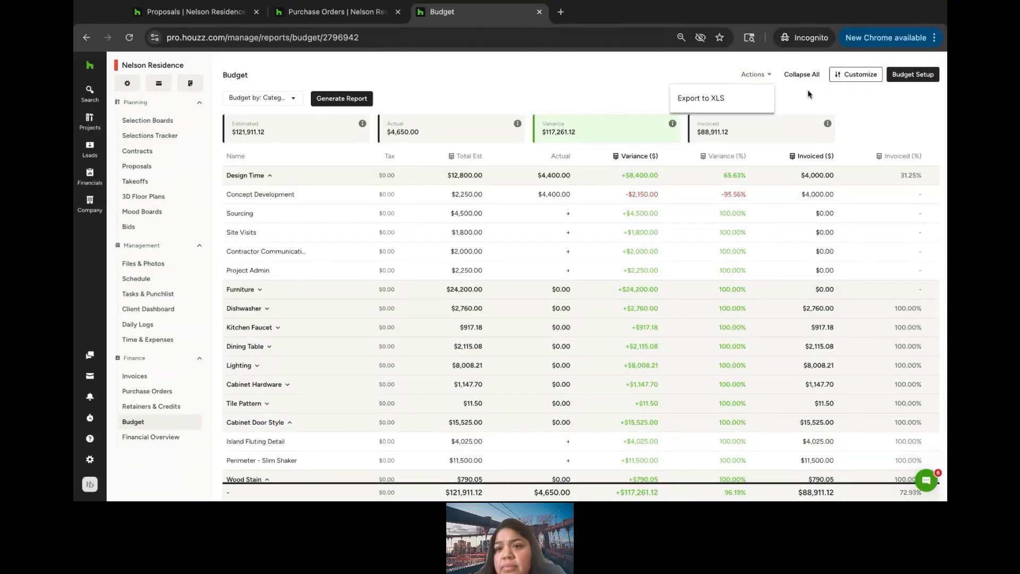
left_click(912, 74)
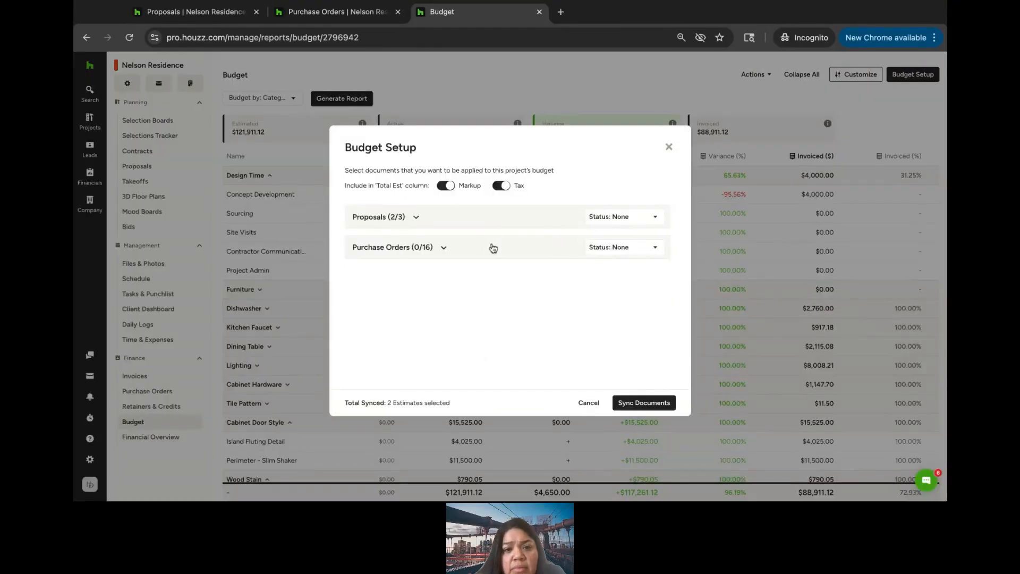
left_click(575, 226)
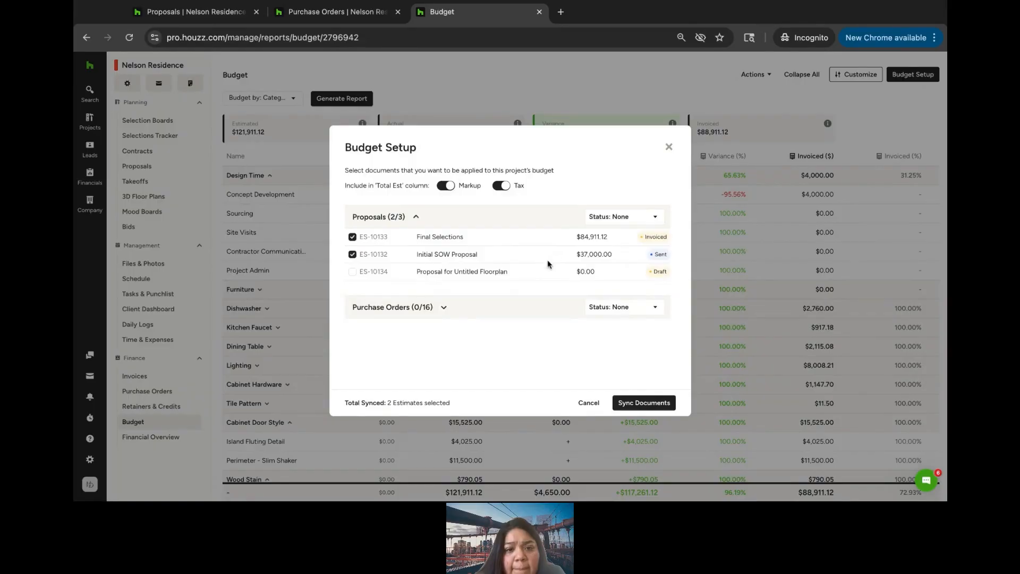
left_click(517, 307)
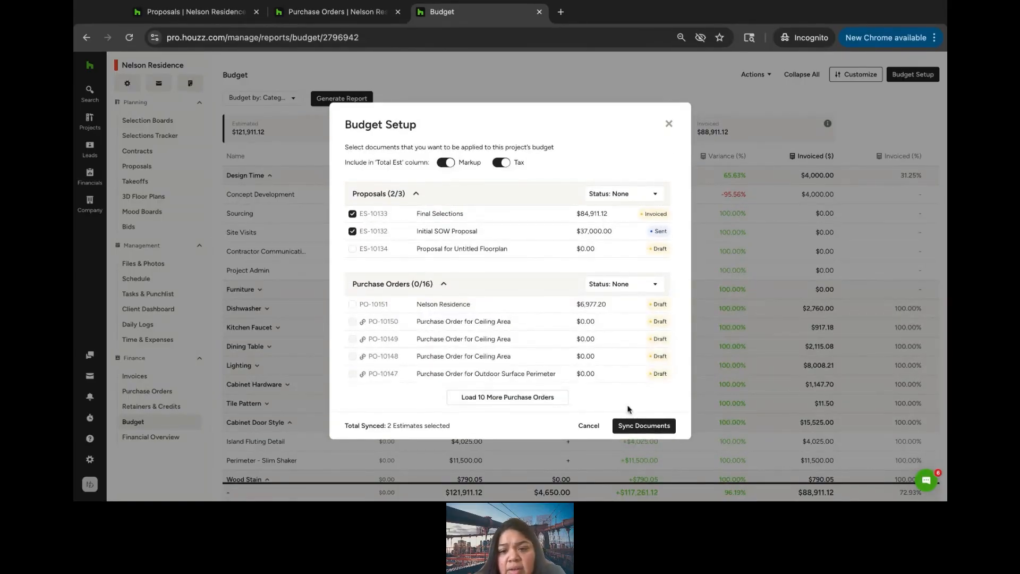
left_click(627, 425)
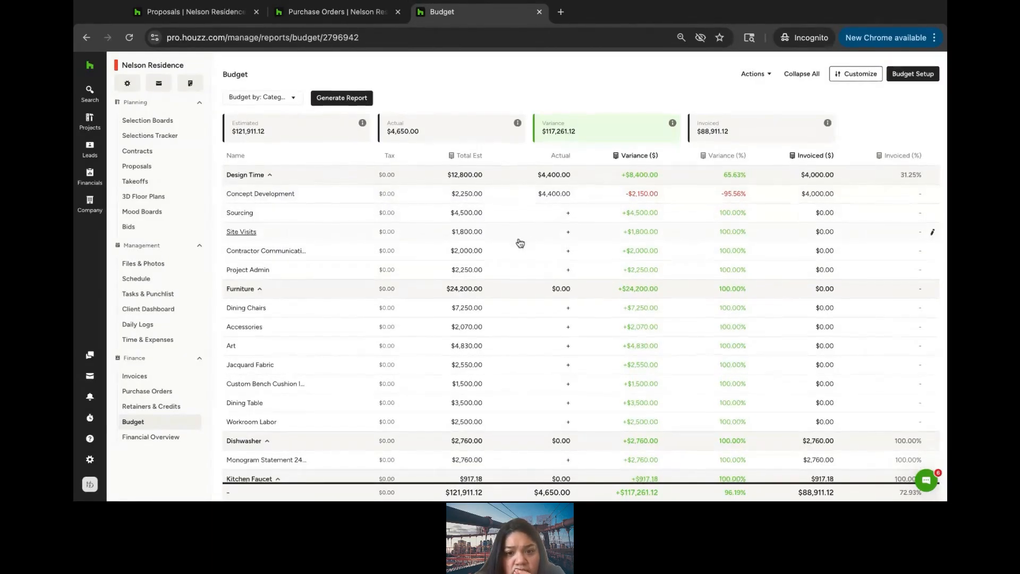
Step: Look through the category budget, set the budget grouping to Room and generate the report
scroll(520, 243, "down", 3)
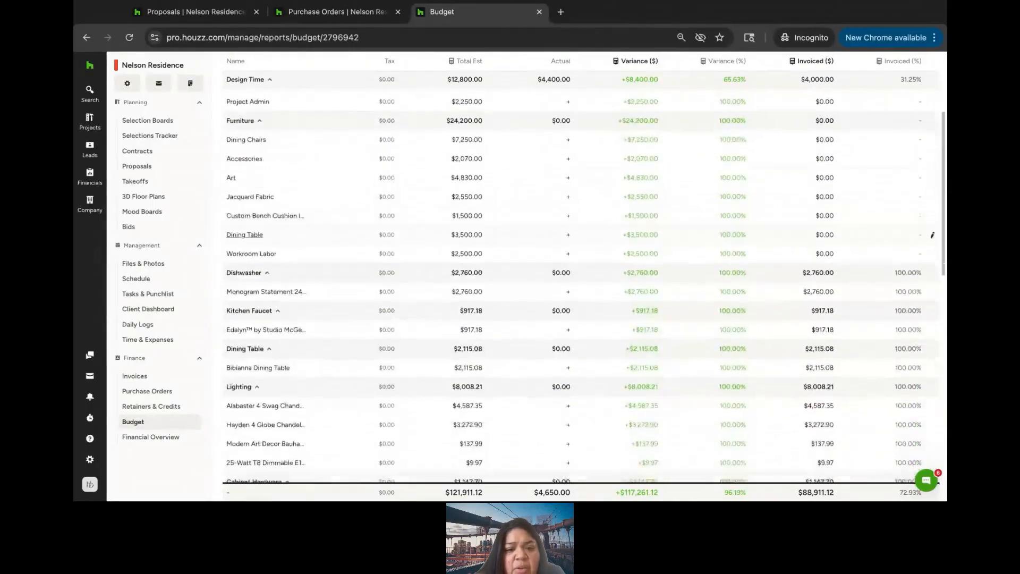
scroll(932, 235, "down", 3)
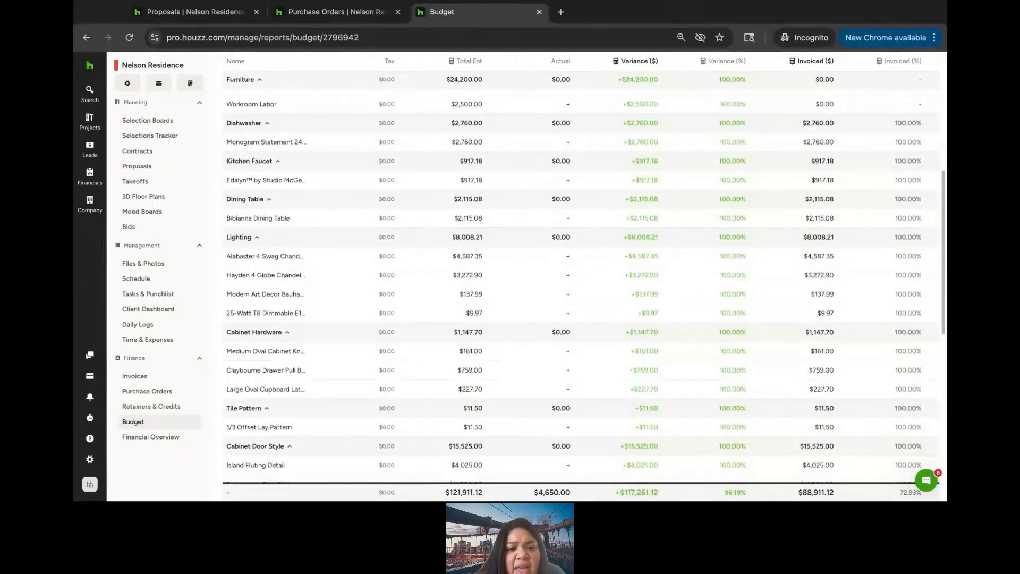
scroll(427, 181, "up", 6)
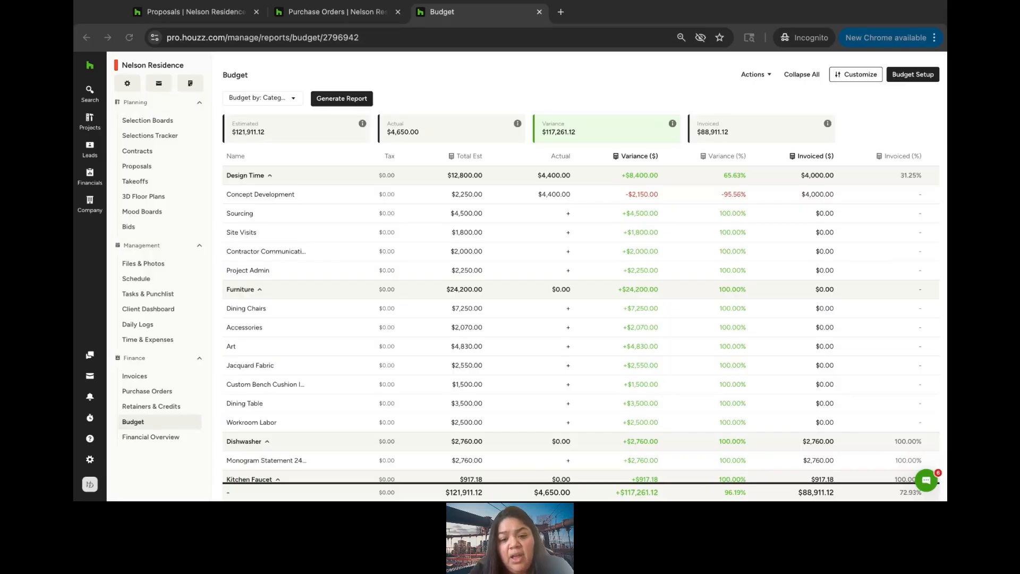
left_click(444, 90)
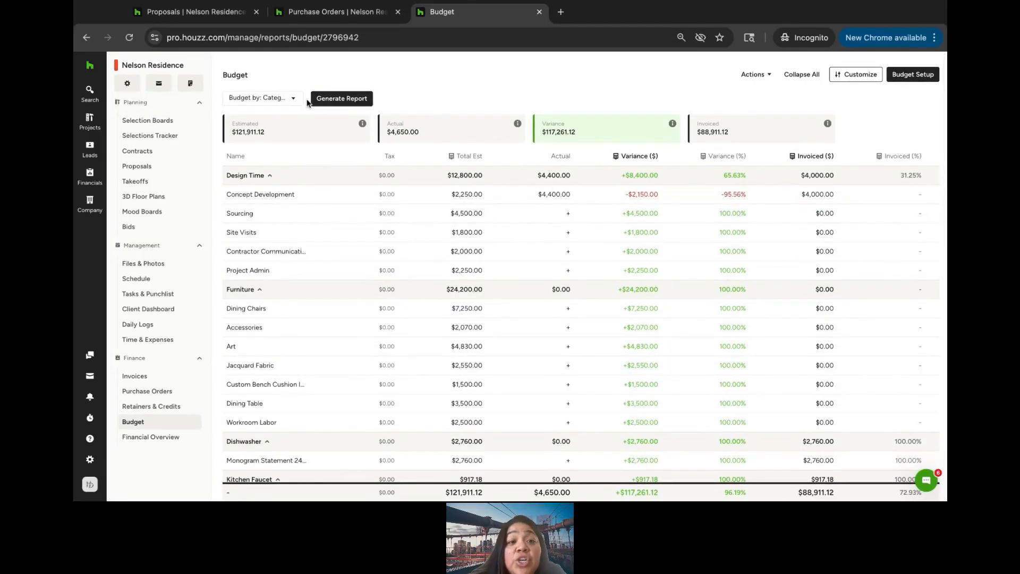
left_click(290, 100)
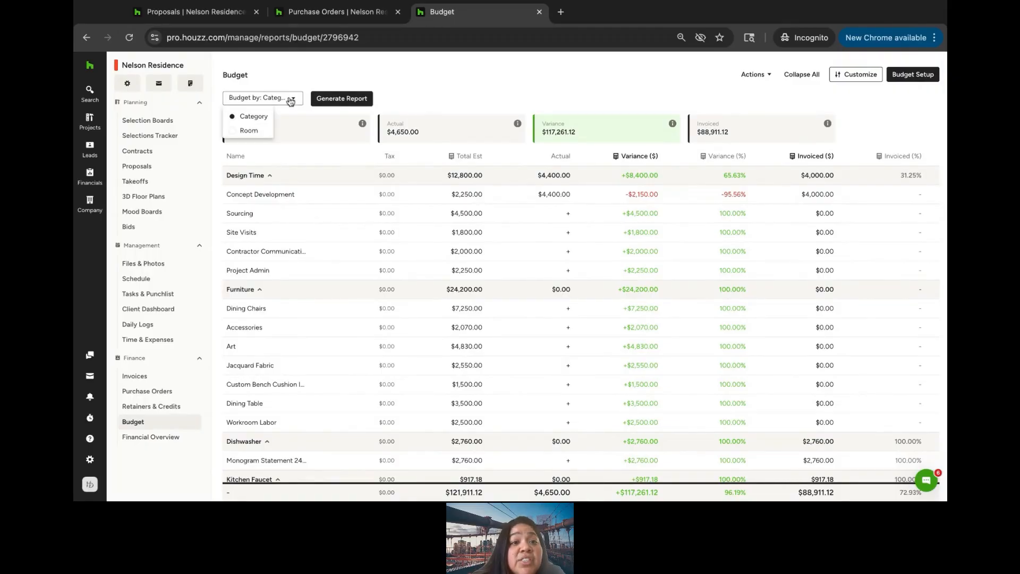
left_click(338, 75)
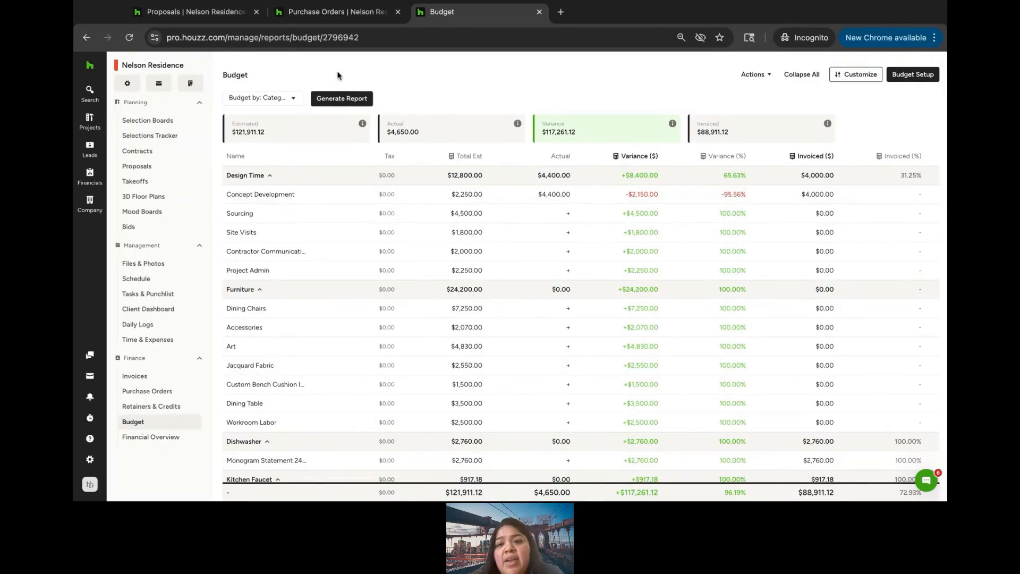
left_click(292, 97)
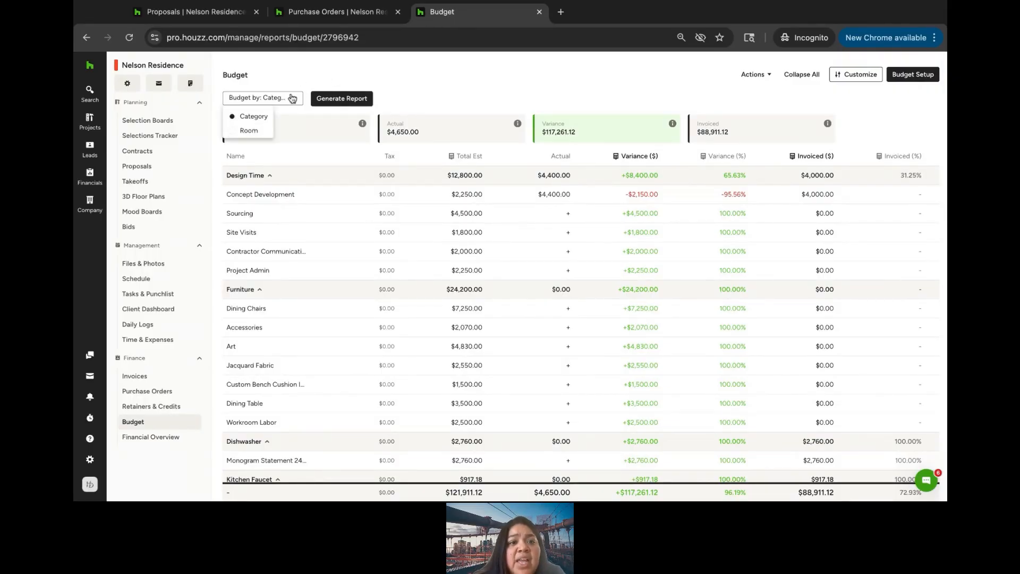
left_click(240, 130)
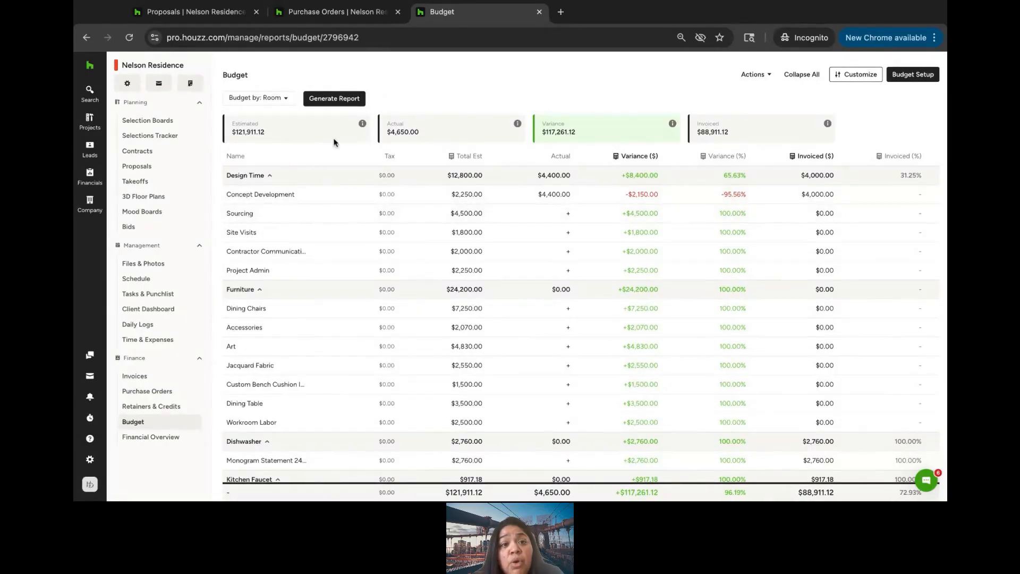
left_click(346, 98)
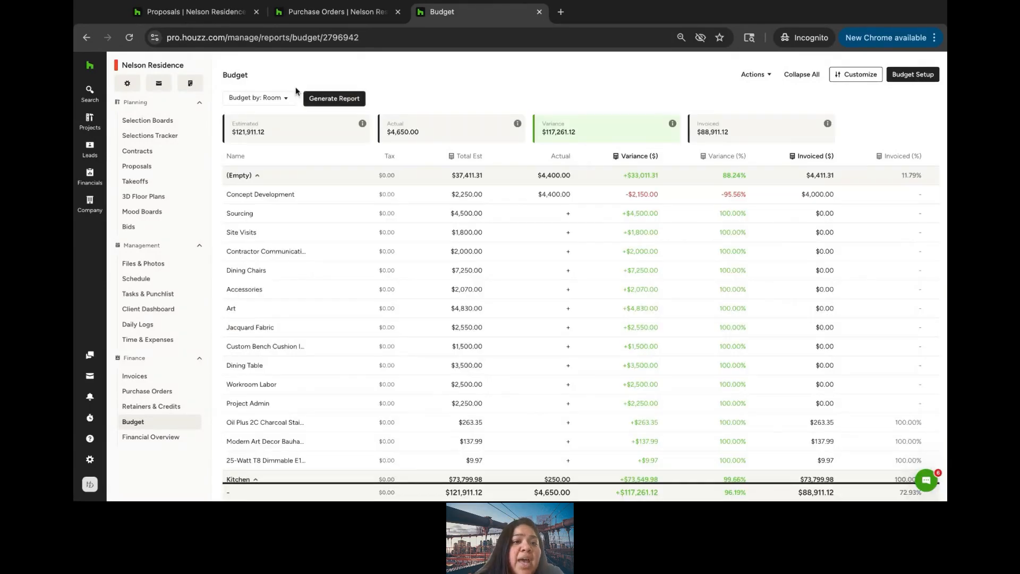
left_click(272, 98)
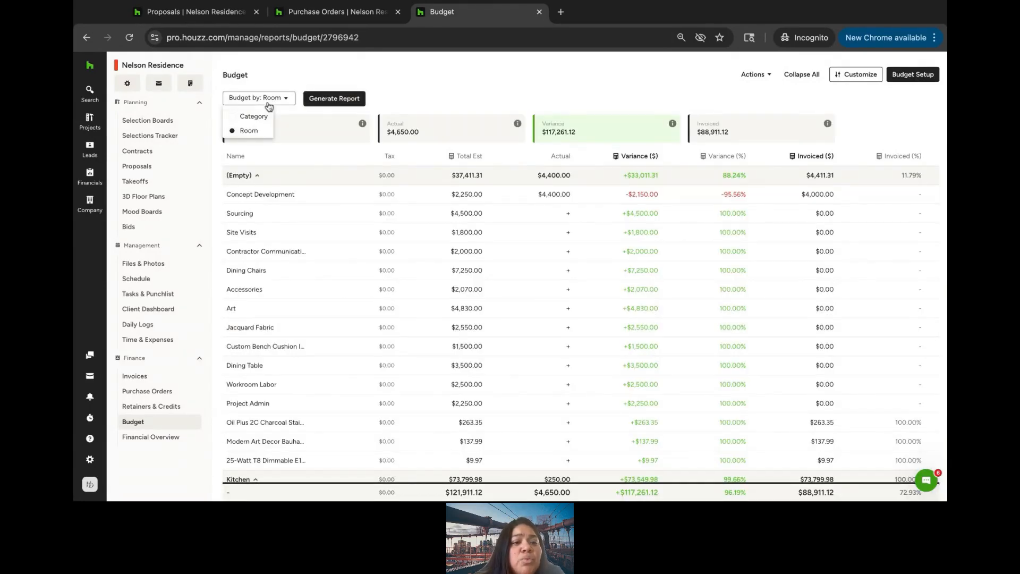
left_click(289, 85)
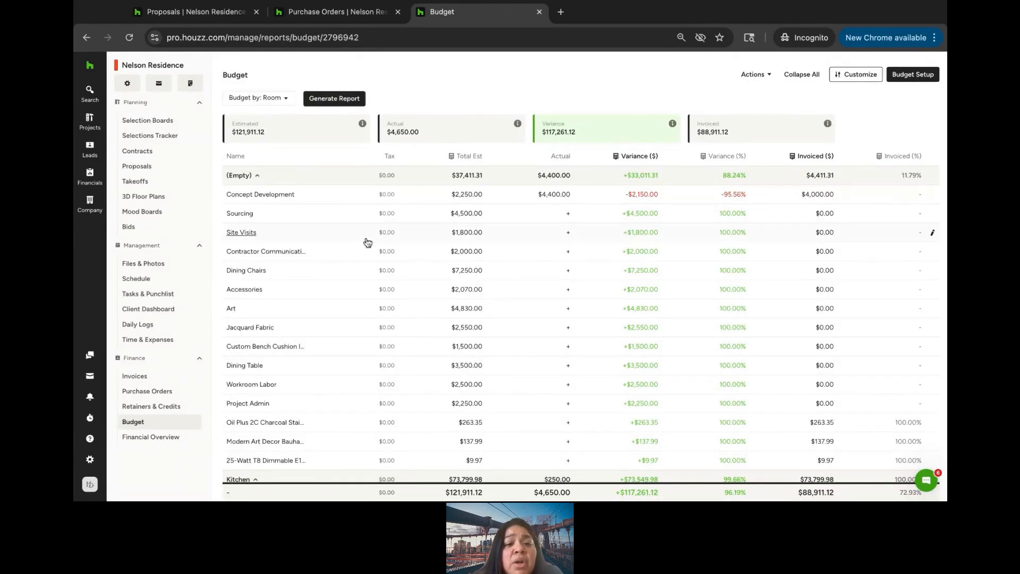
scroll(365, 307, "down", 2)
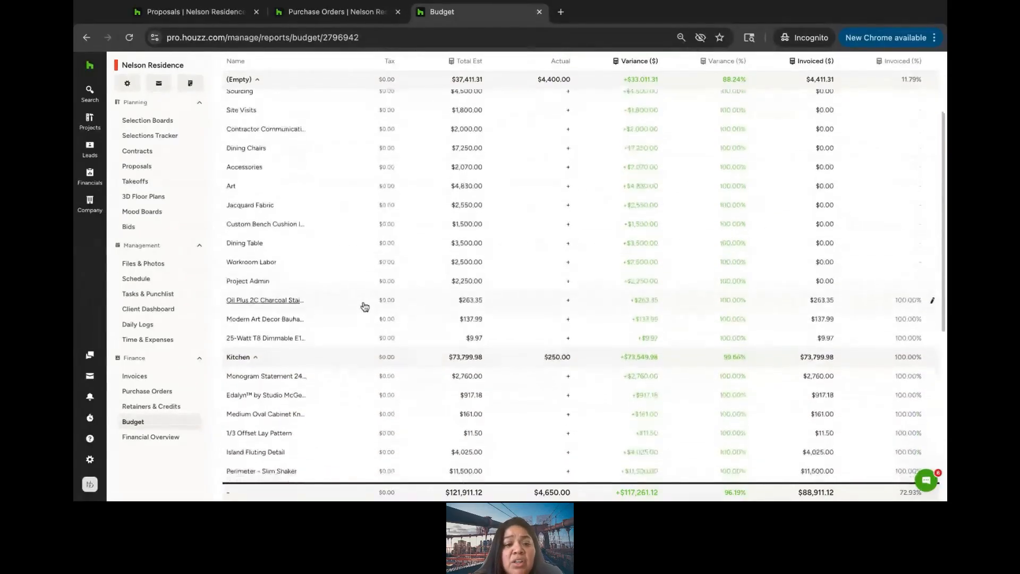
scroll(329, 255, "up", 3)
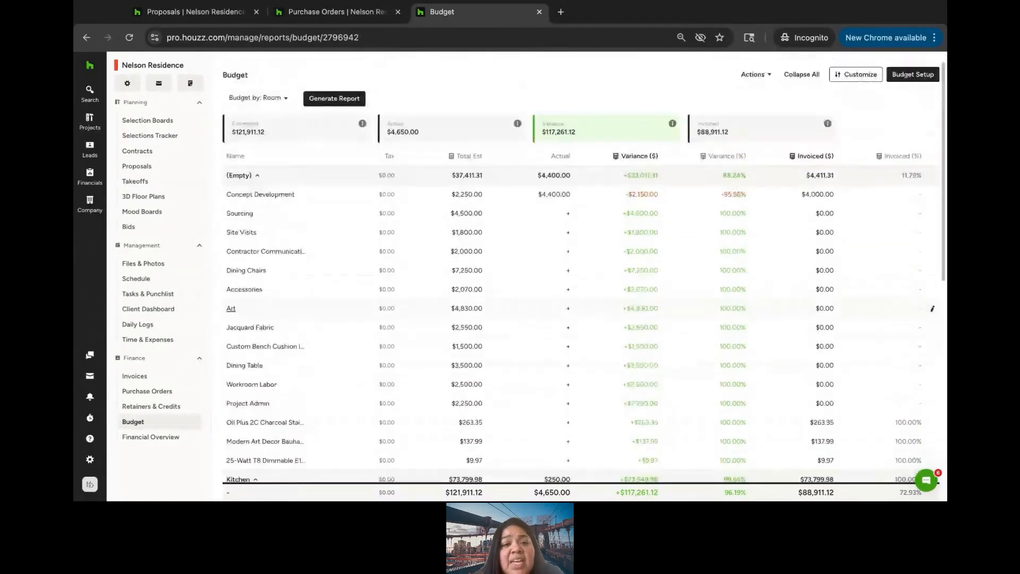
Step: Collapse the (Empty) room group, and collapse and reopen the Kitchen and Breakfast Nook groups
left_click(253, 177)
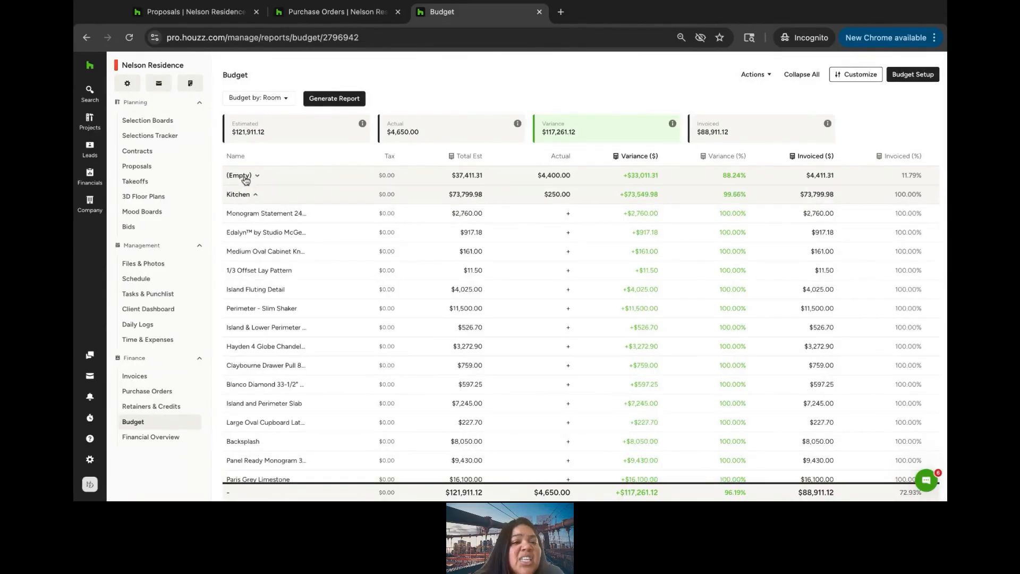
left_click(242, 177)
left_click(250, 177)
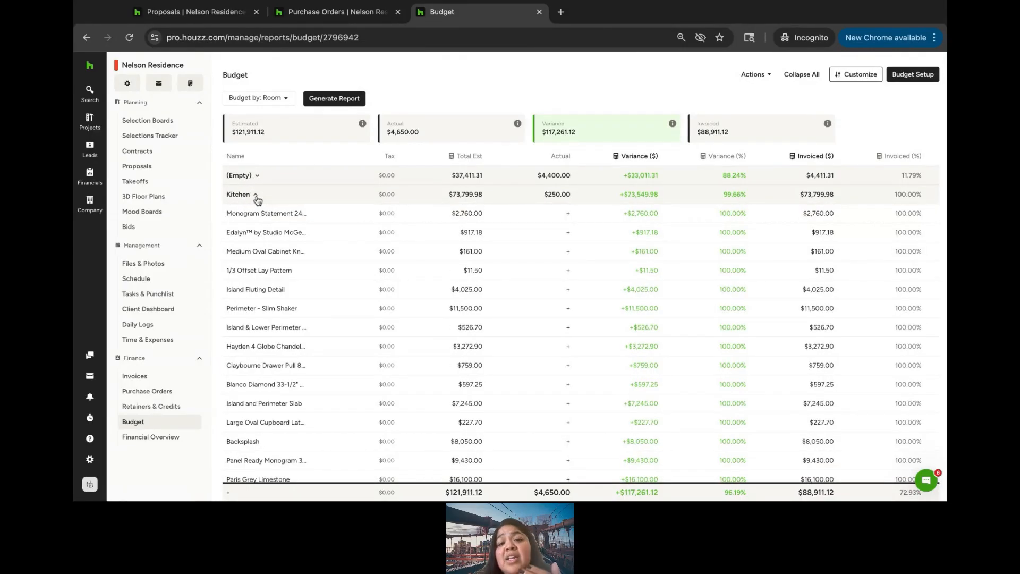
left_click(255, 194)
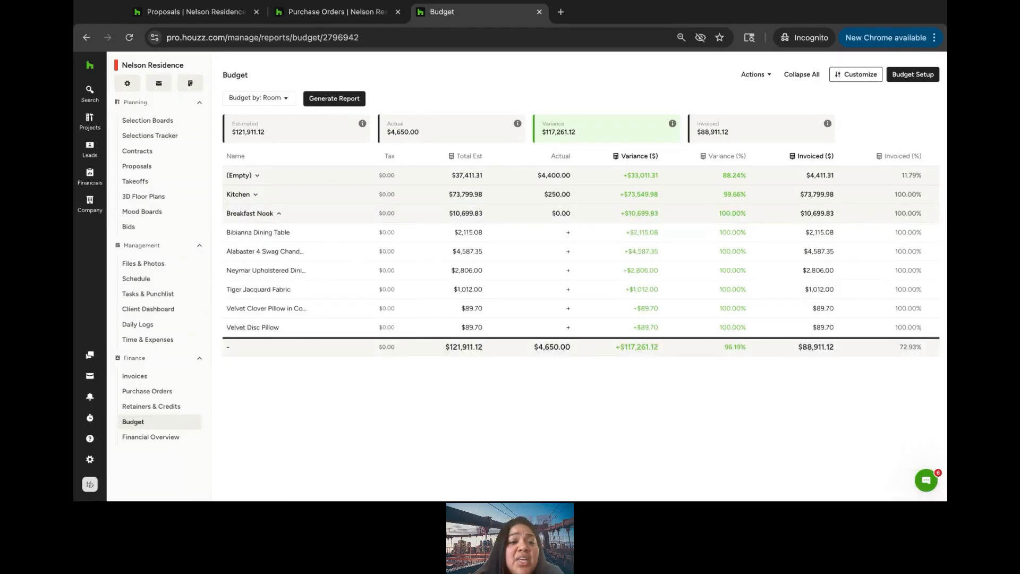
left_click(280, 214)
left_click(279, 214)
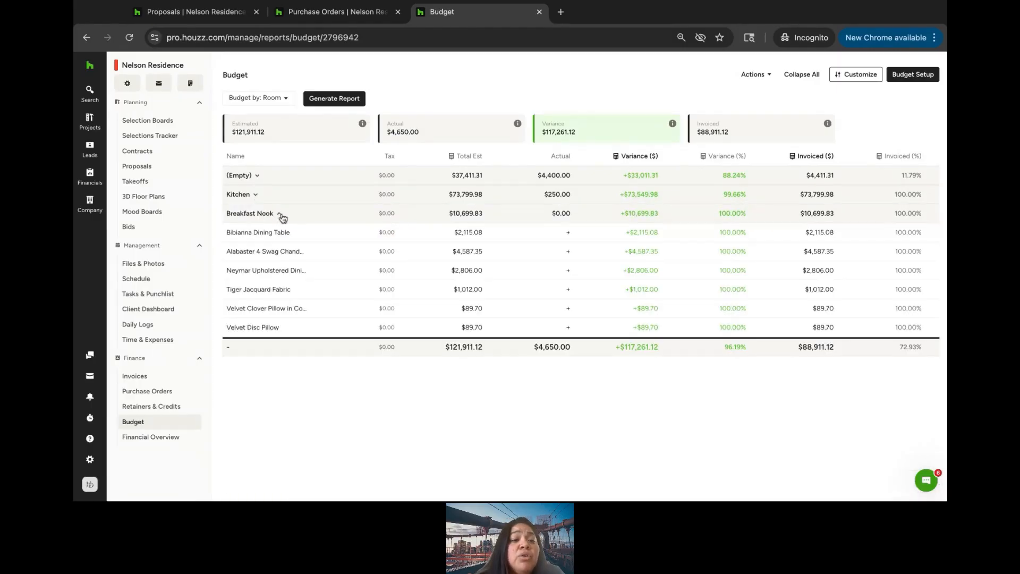
left_click(257, 195)
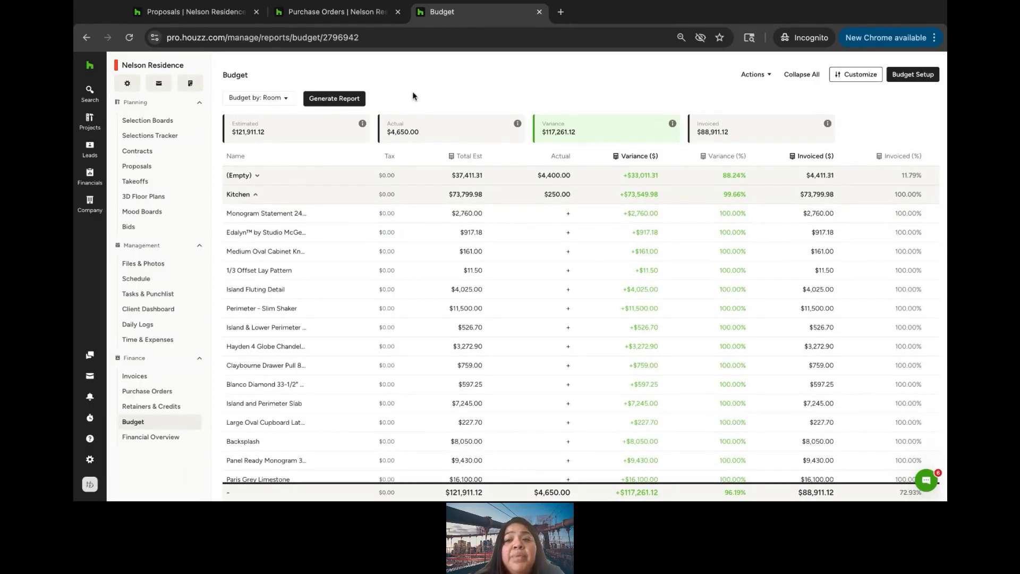
Step: Check which export format is offered for the budget report, without exporting it
left_click(754, 74)
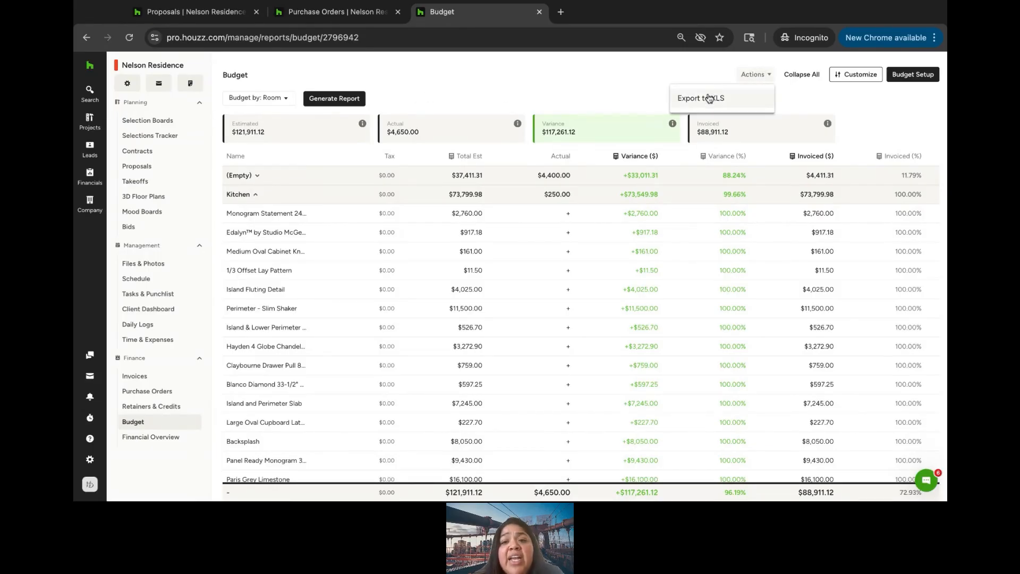
left_click(649, 98)
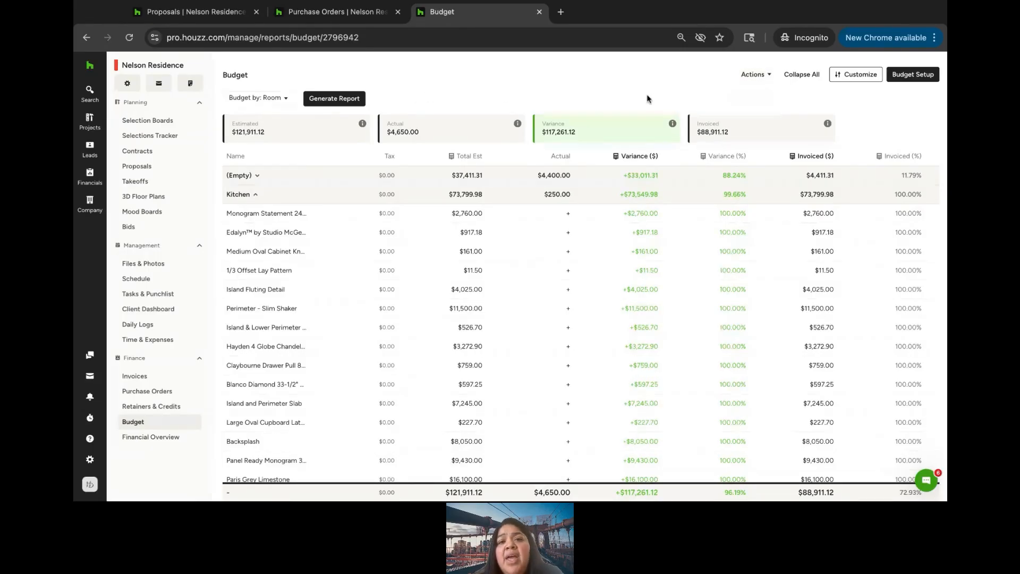
Step: Collapse all room groups, and in the column settings switch the Cost and Markup columns on and back off
left_click(796, 75)
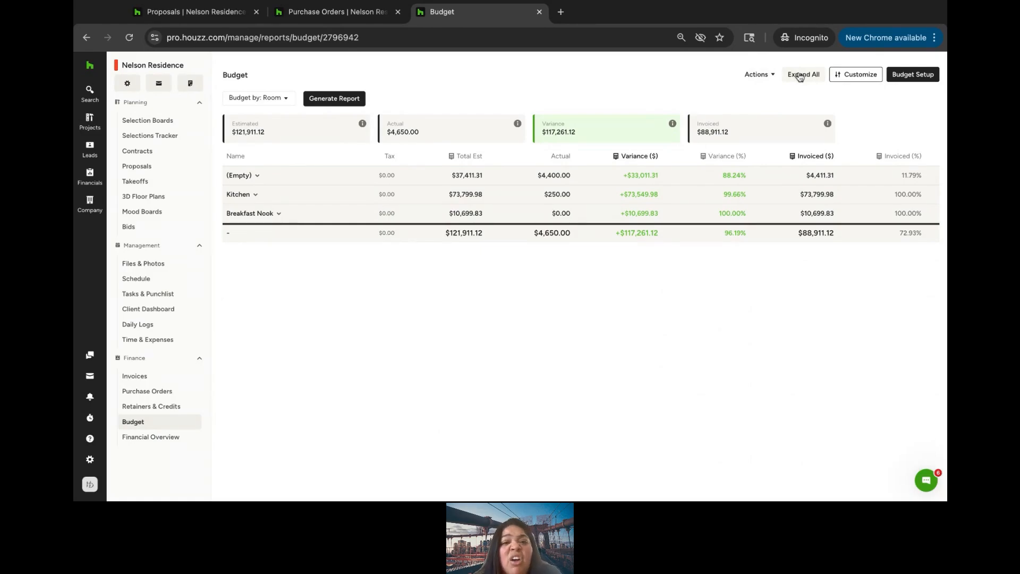
left_click(857, 75)
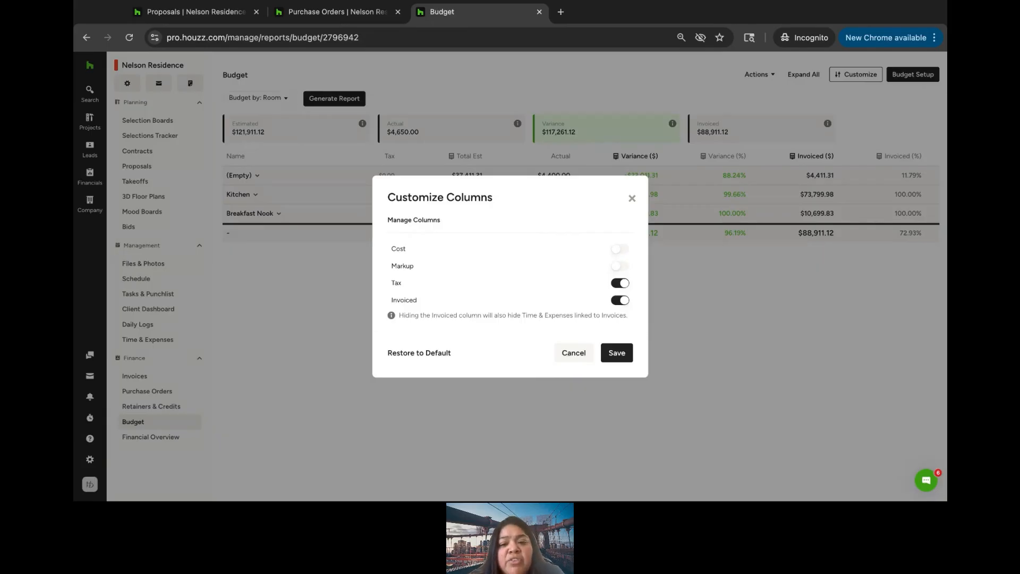
left_click(622, 266)
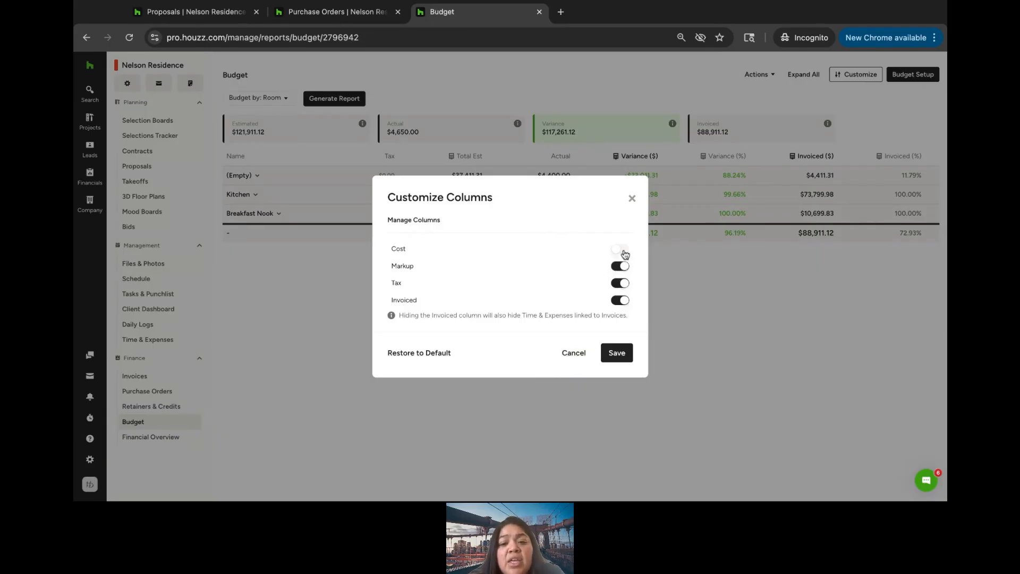
left_click(620, 249)
left_click(620, 250)
left_click(620, 266)
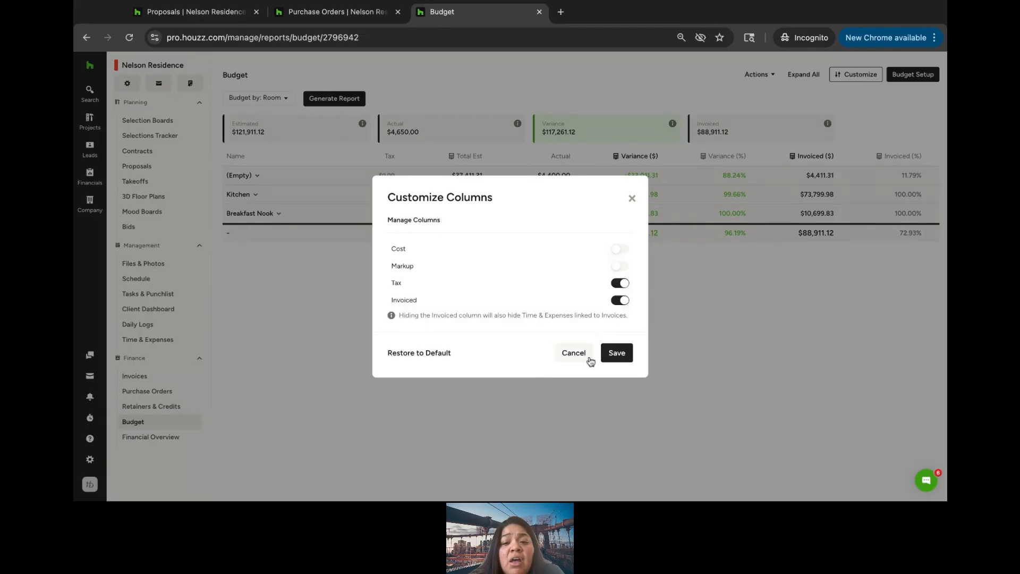
left_click(616, 357)
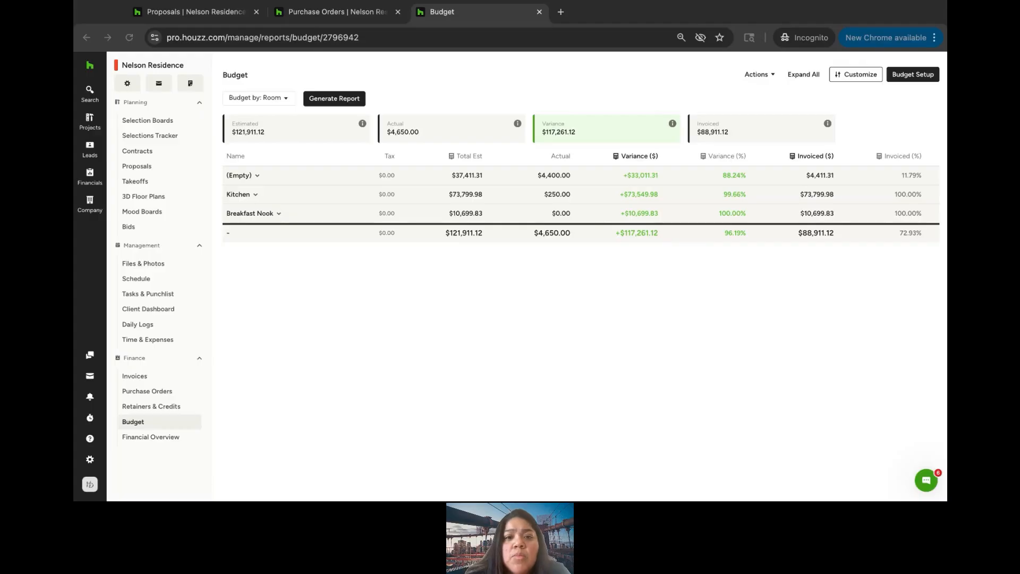
Step: Set the budget grouping to Category and generate the report
left_click(278, 99)
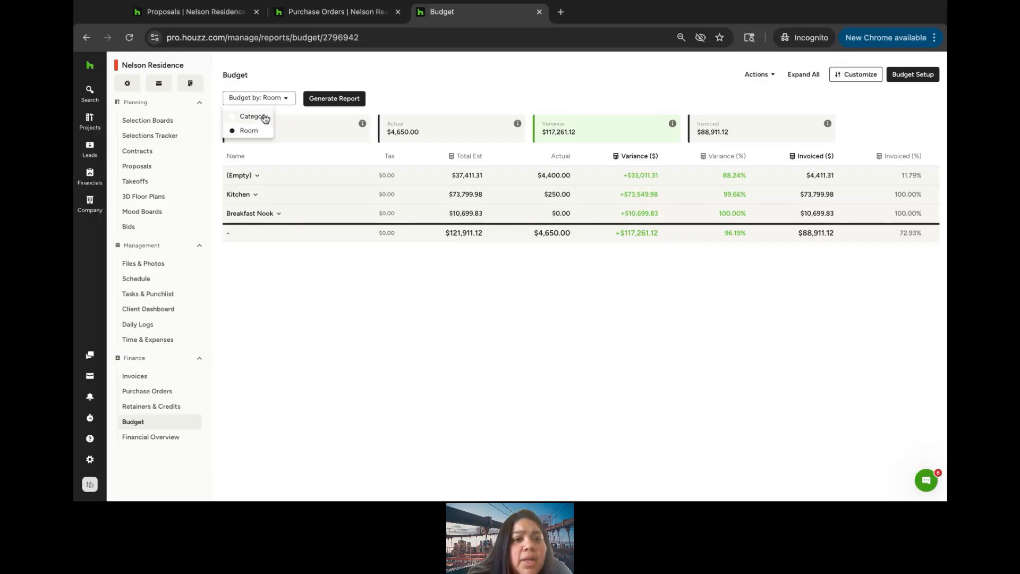
left_click(263, 117)
left_click(349, 98)
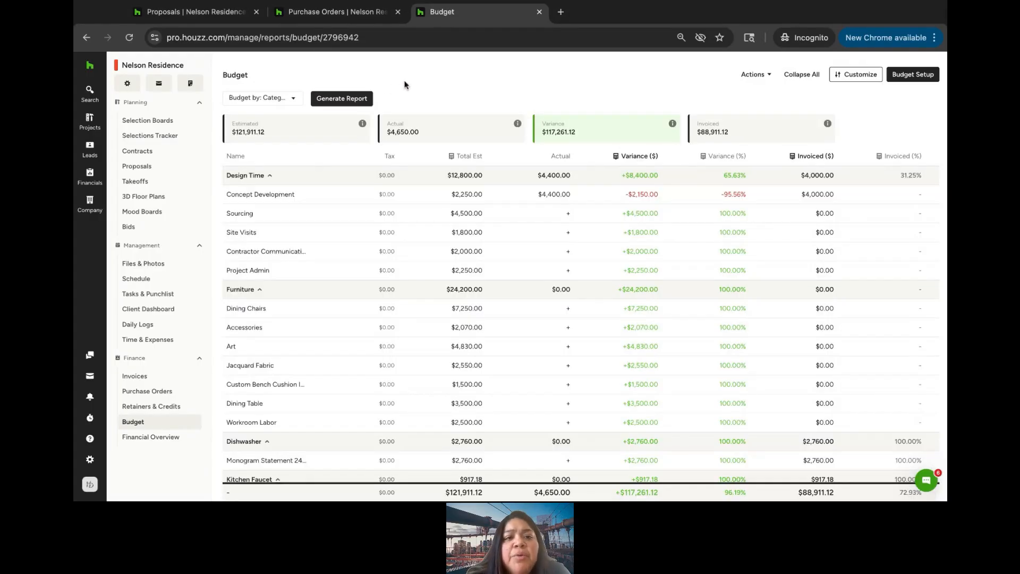
Step: Collapse the Design Time, Furniture, Dining Table, Kitchen Faucet and Dishwasher groups in the category budget
left_click(269, 176)
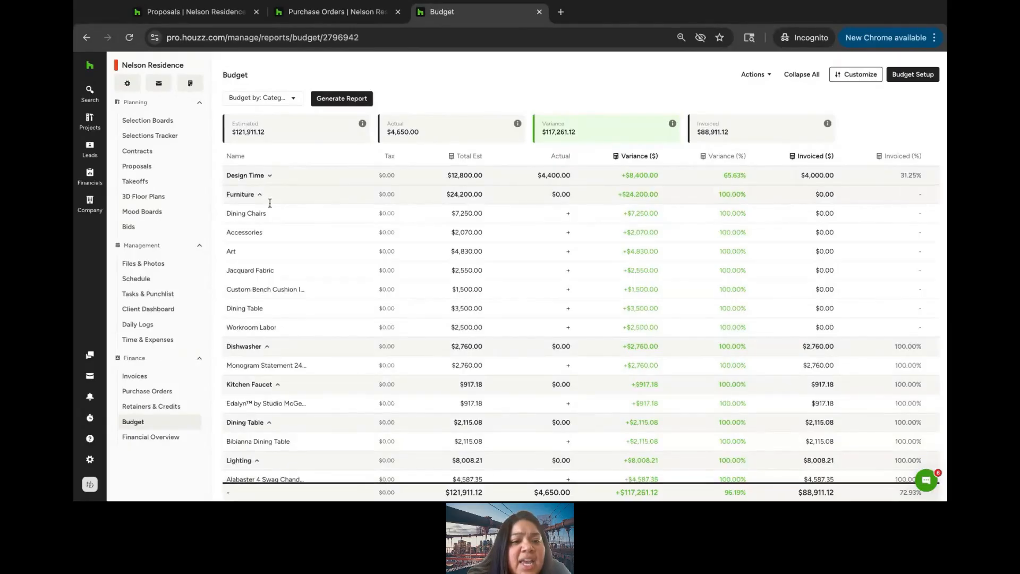
left_click(261, 197)
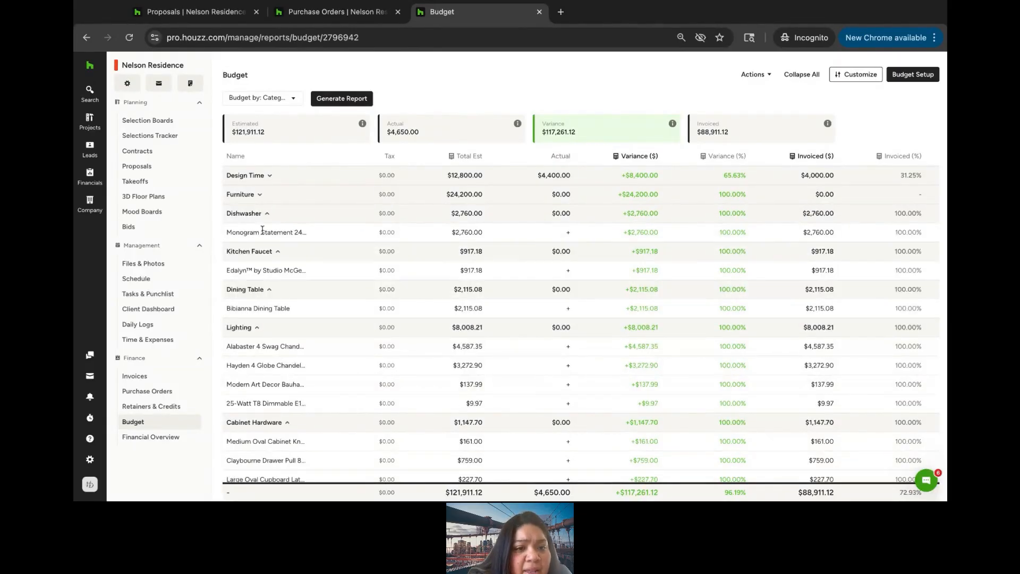
left_click(270, 289)
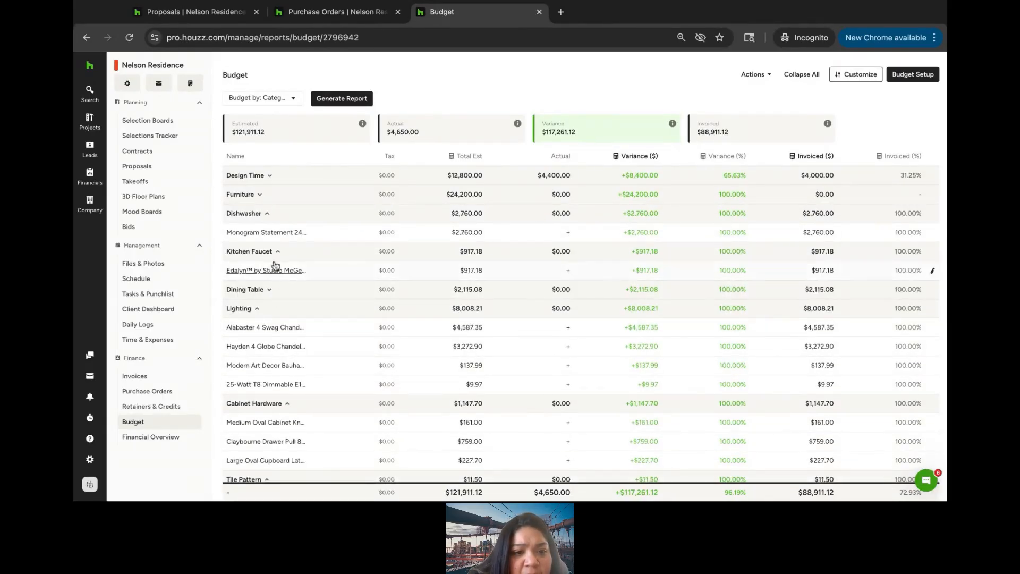
left_click(277, 252)
left_click(267, 215)
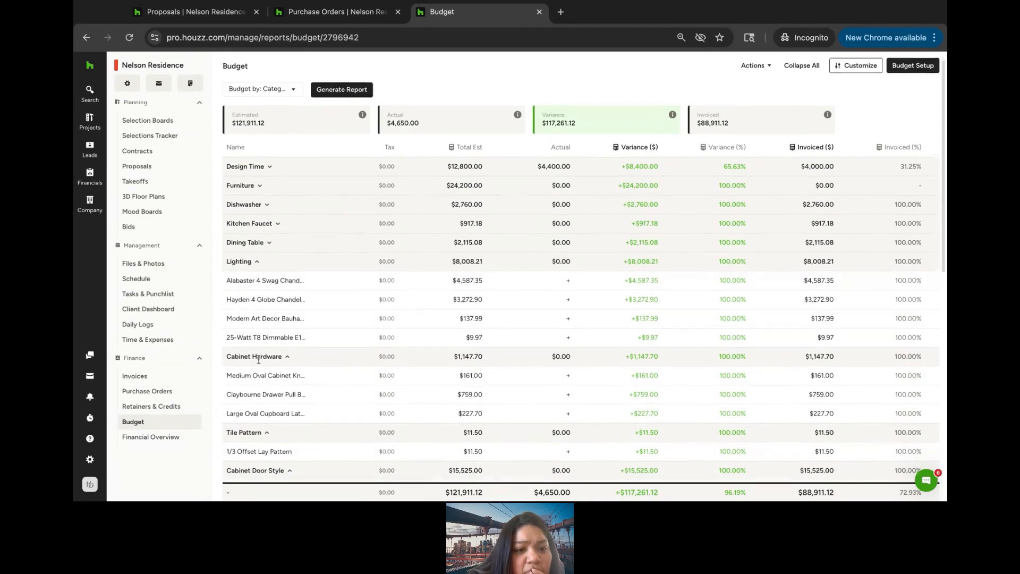
scroll(258, 359, "down", 1)
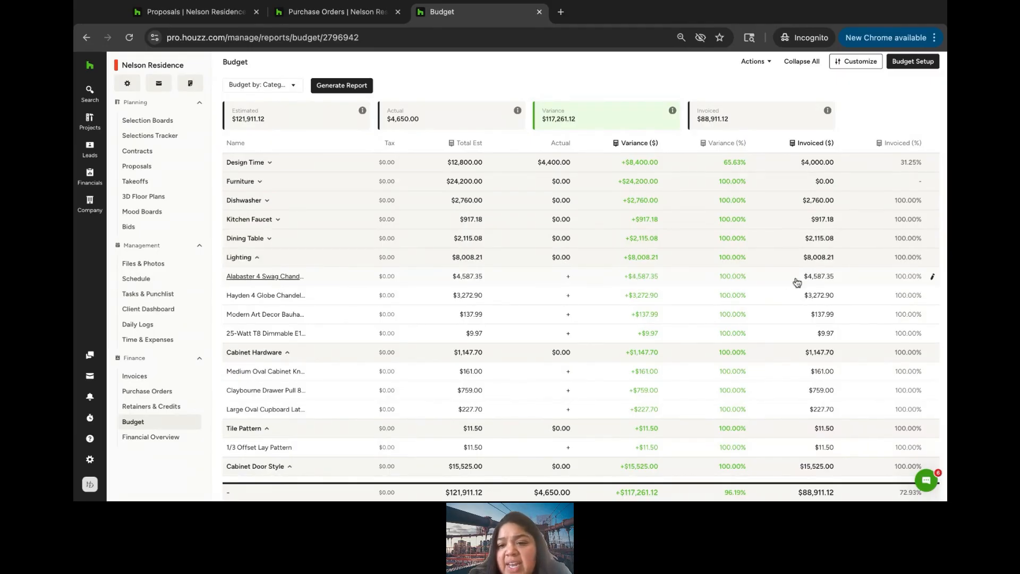
Step: Start a new expense for the Alabaster 4 Swag Chandelier under Lighting and select the team member who reported it
left_click(935, 277)
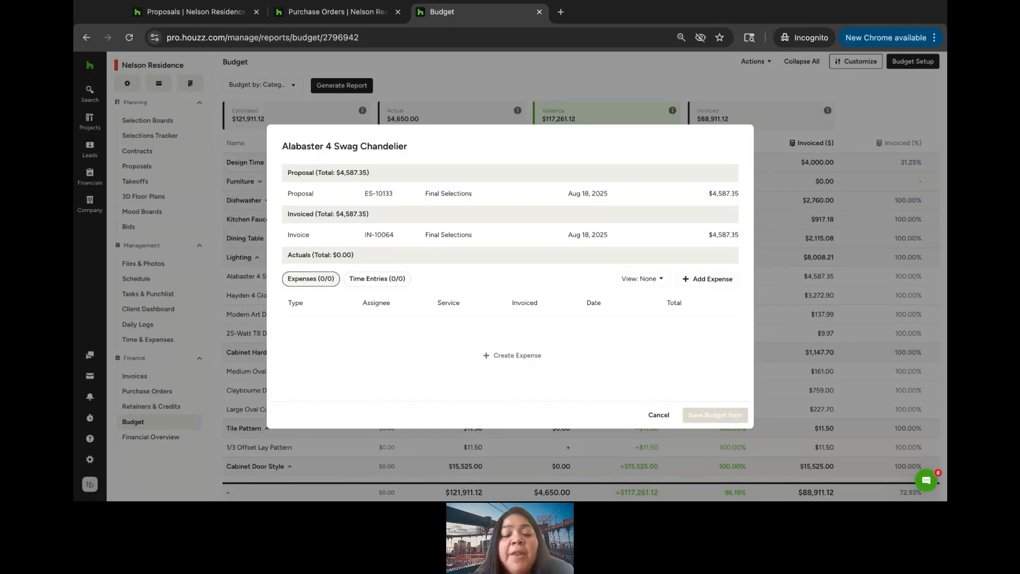
left_click(511, 355)
left_click(477, 186)
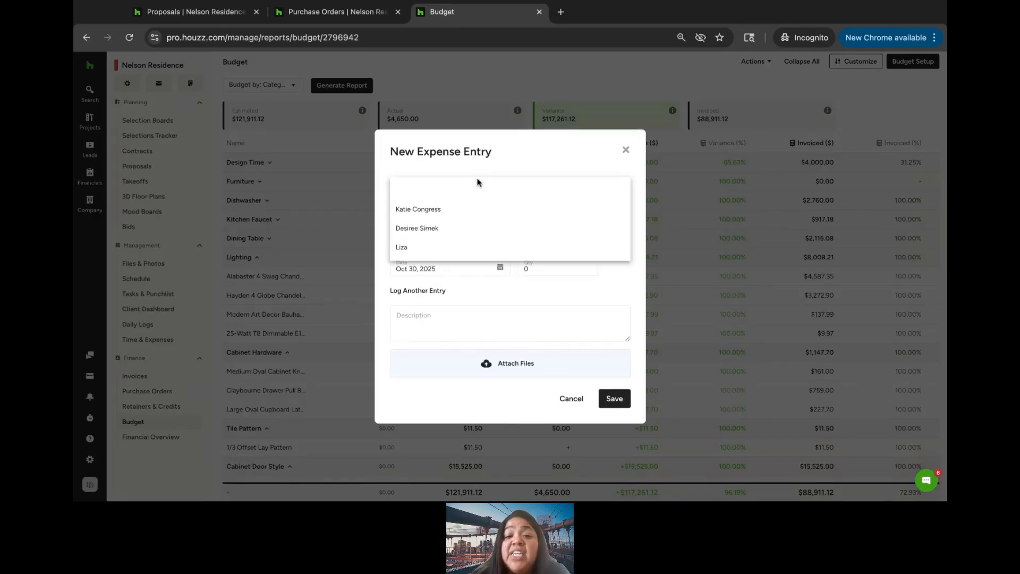
left_click(477, 184)
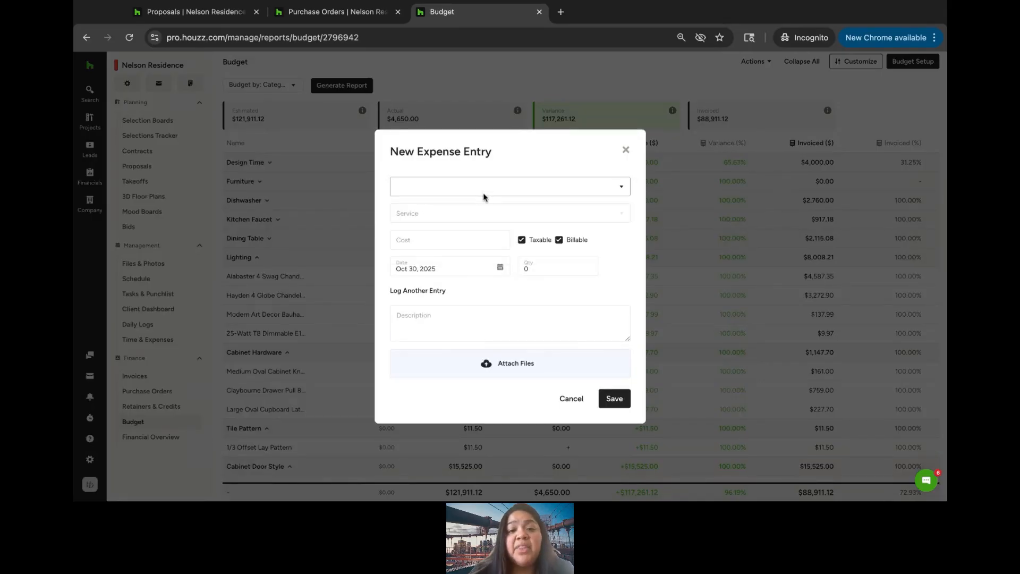
left_click(489, 189)
left_click(460, 215)
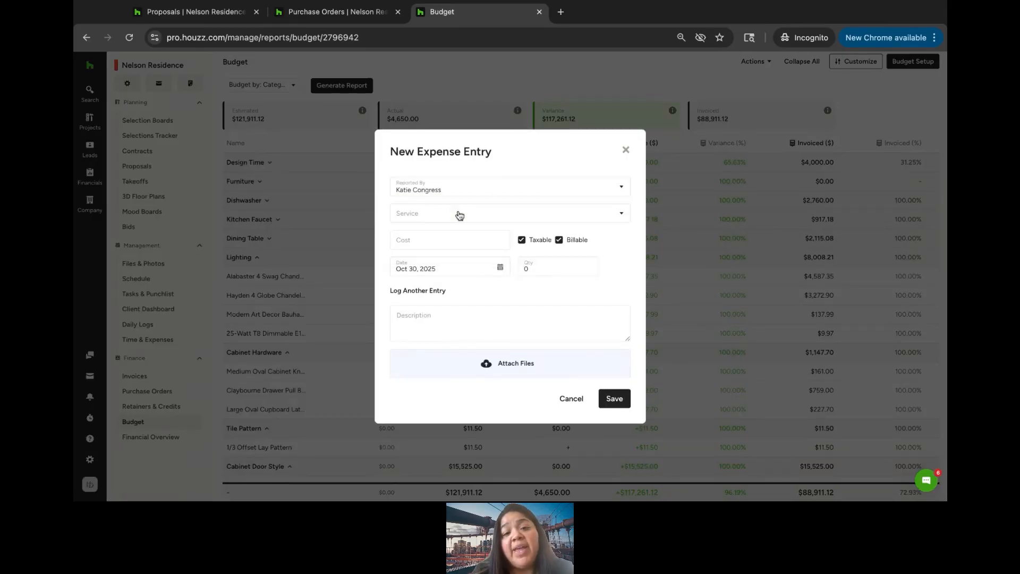
Step: Set the expense's service to Electrical Work, its cost to $400 and its quantity to 1
left_click(460, 215)
type("Electrical Work")
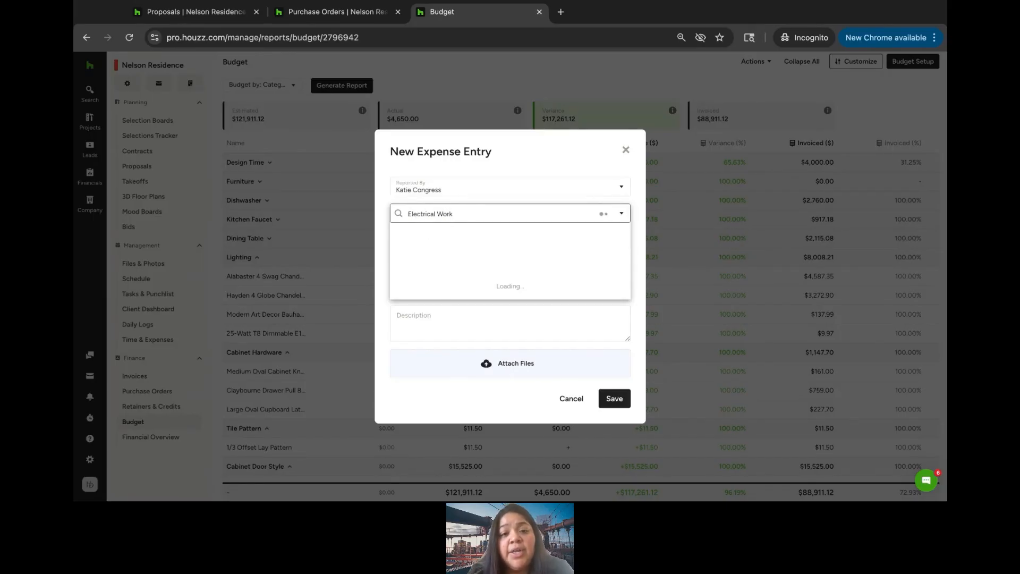
left_click(454, 234)
left_click(456, 240)
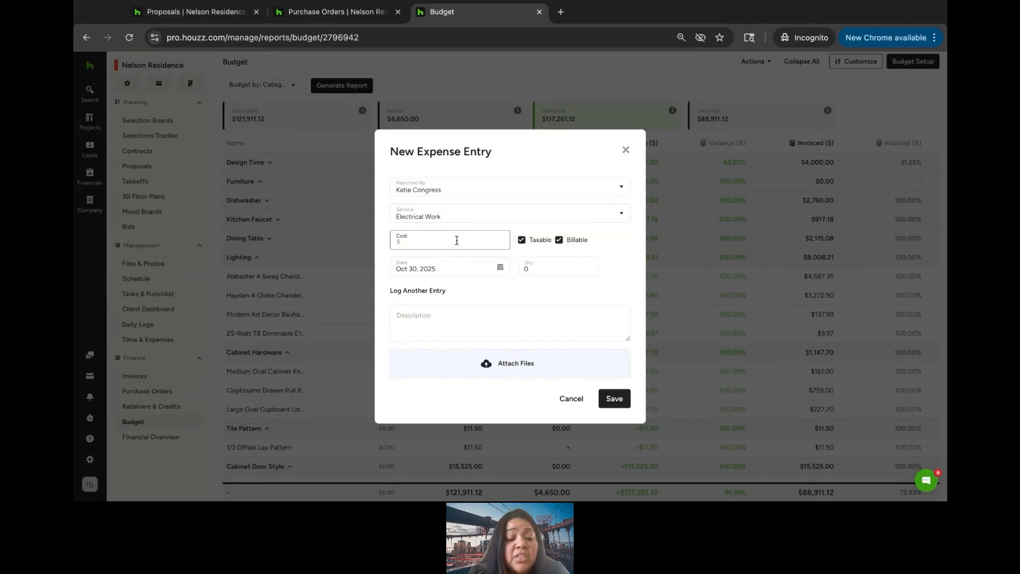
type("400")
left_click(505, 290)
left_click(536, 268)
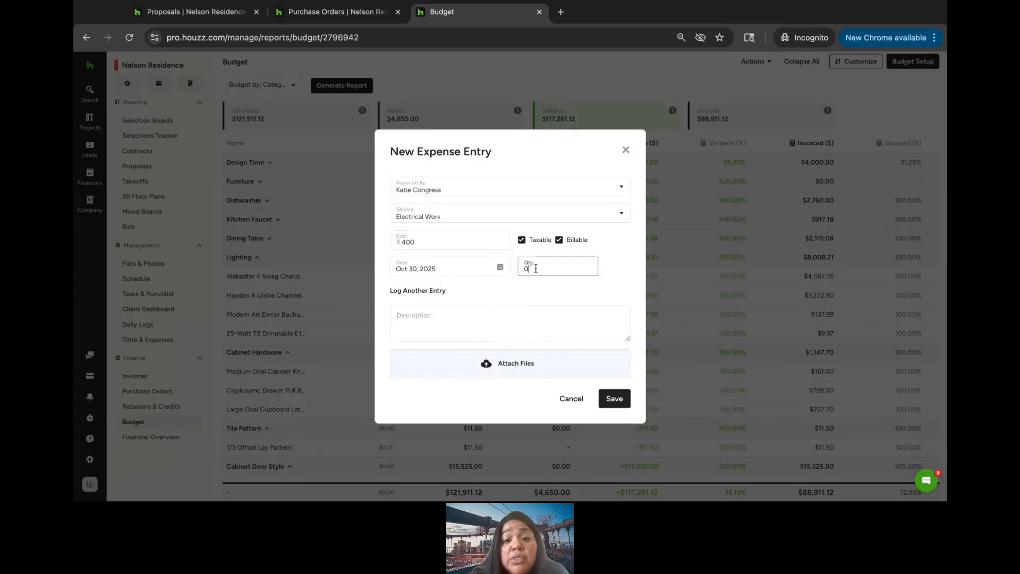
key("BackSpace")
type("1")
left_click(525, 291)
Step: Enter the expense description "Electrician had to patch work on a wall. Recipt/ contract attached below."
left_click(432, 315)
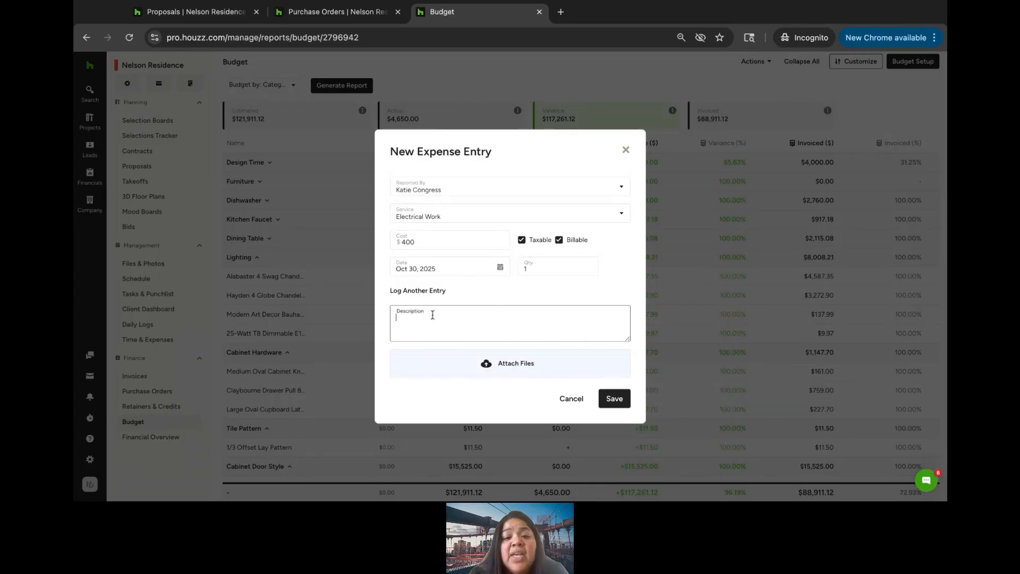
type("Elect")
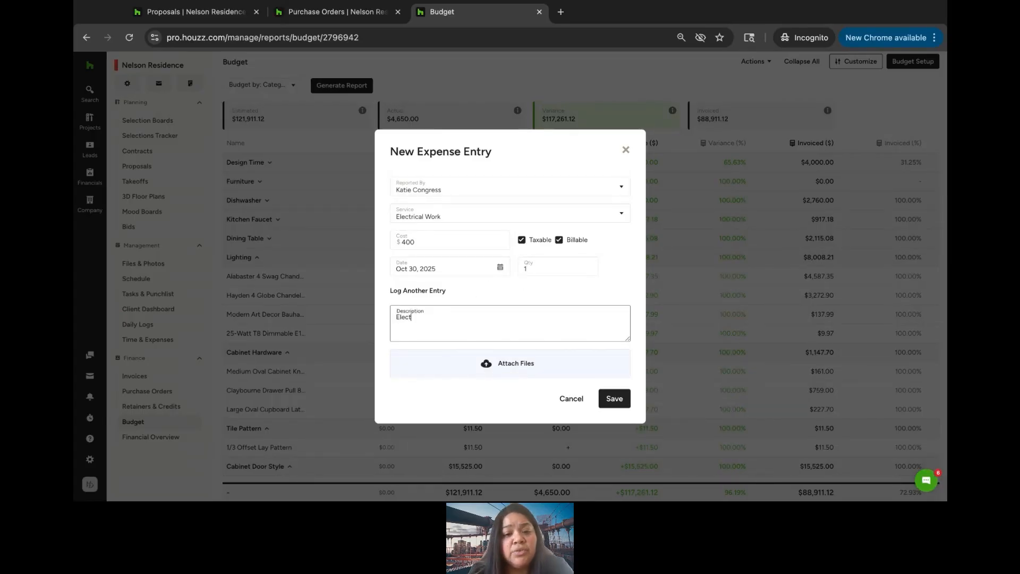
type("rici")
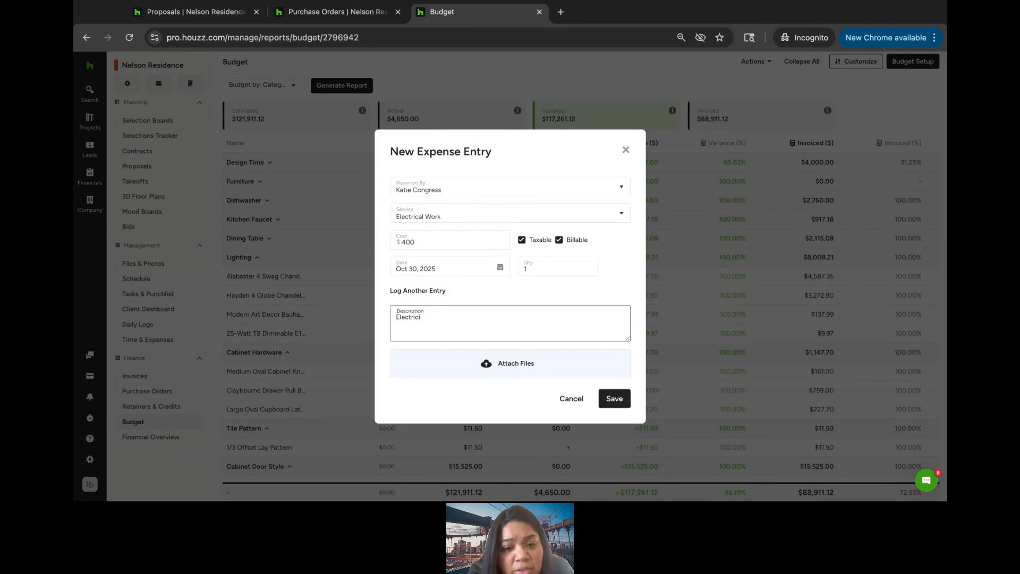
type("an had to b")
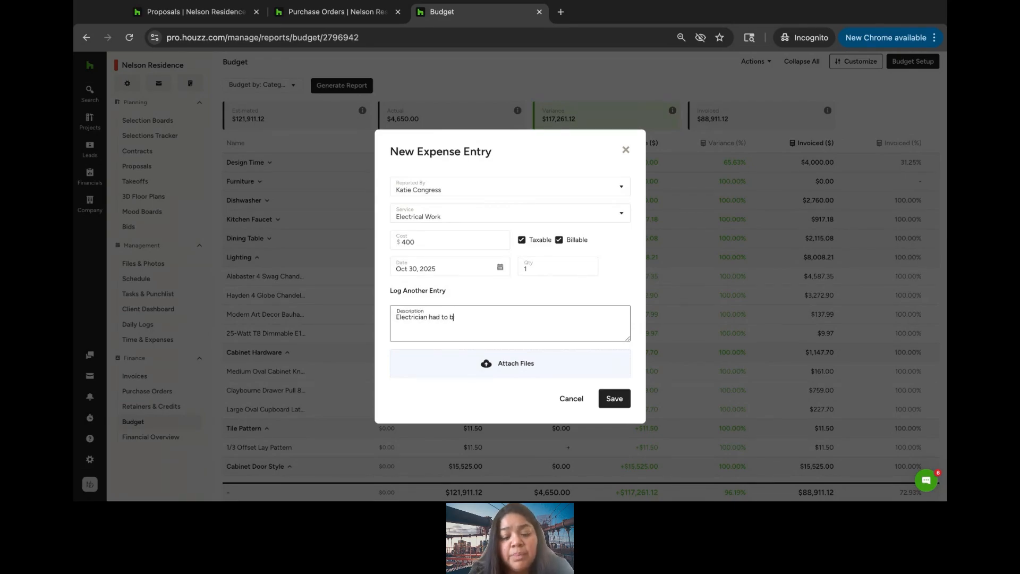
type("uy a")
key("BackSpace")
key("BackSpace")
key("BackSpace")
key("BackSpace")
key("BackSpace")
type("pa")
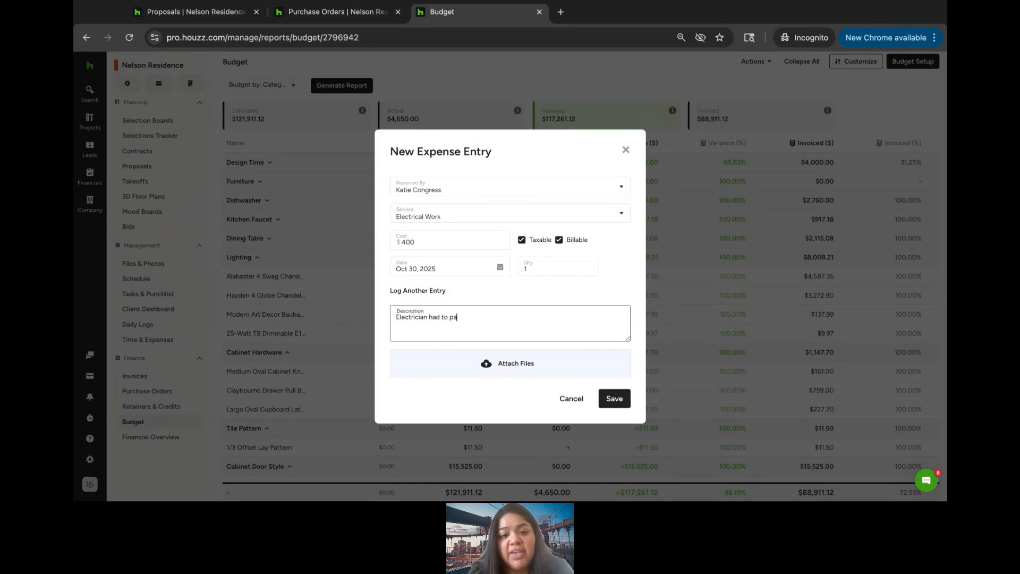
type("tch work on a")
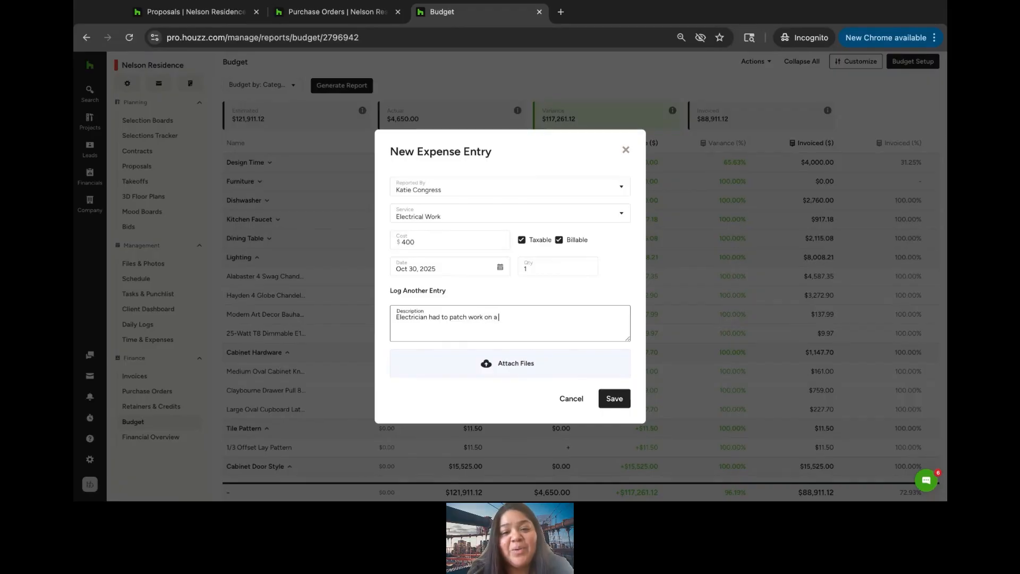
type(" wall. R")
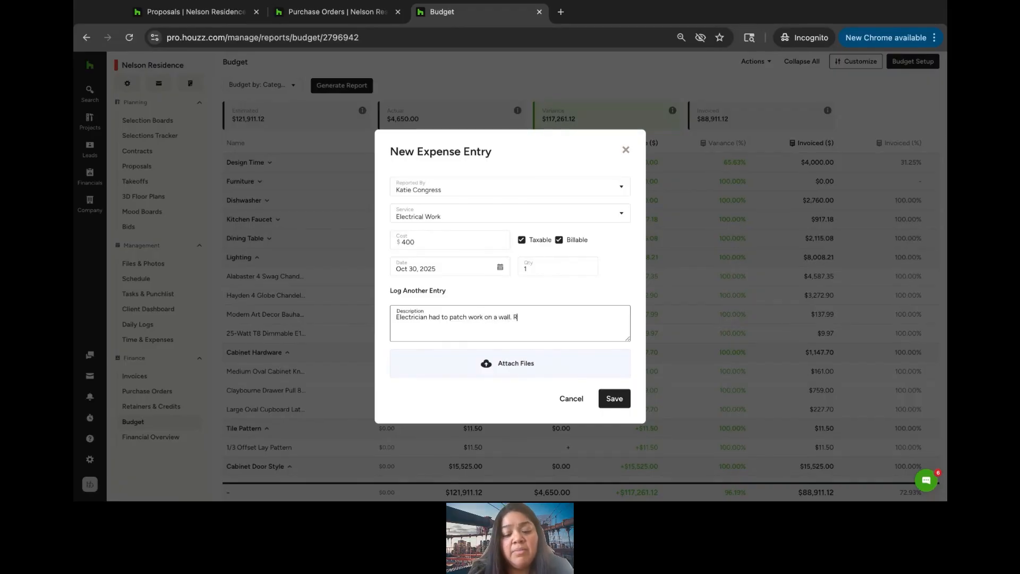
type("ecipt/ contr")
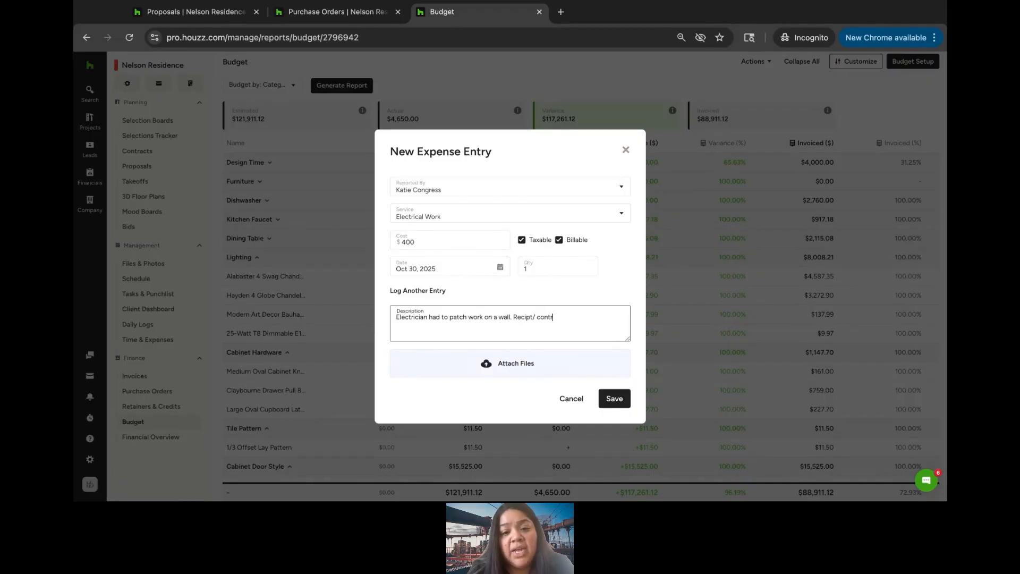
type("act atta")
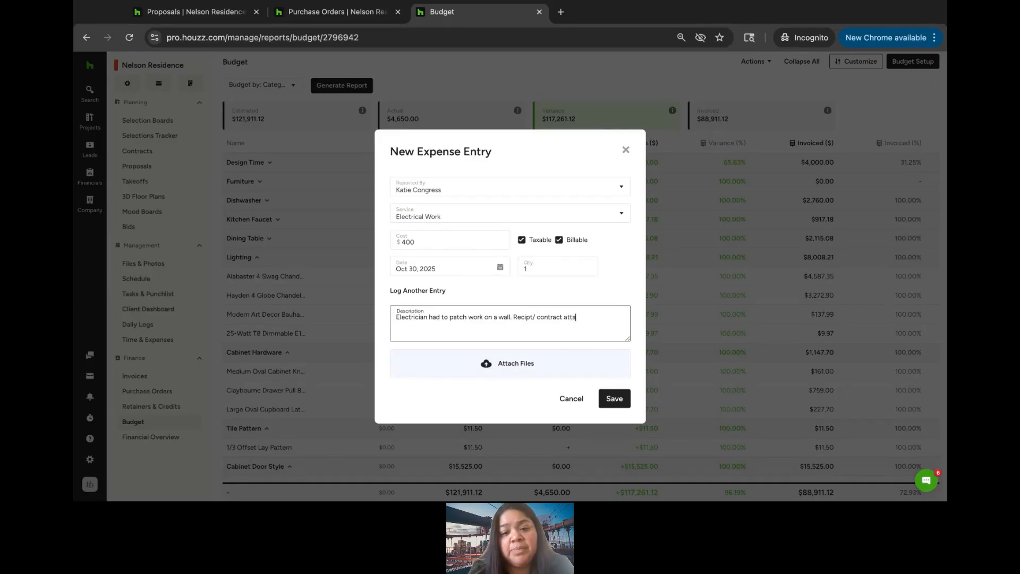
type("ched.")
key("BackSpace")
type("below.")
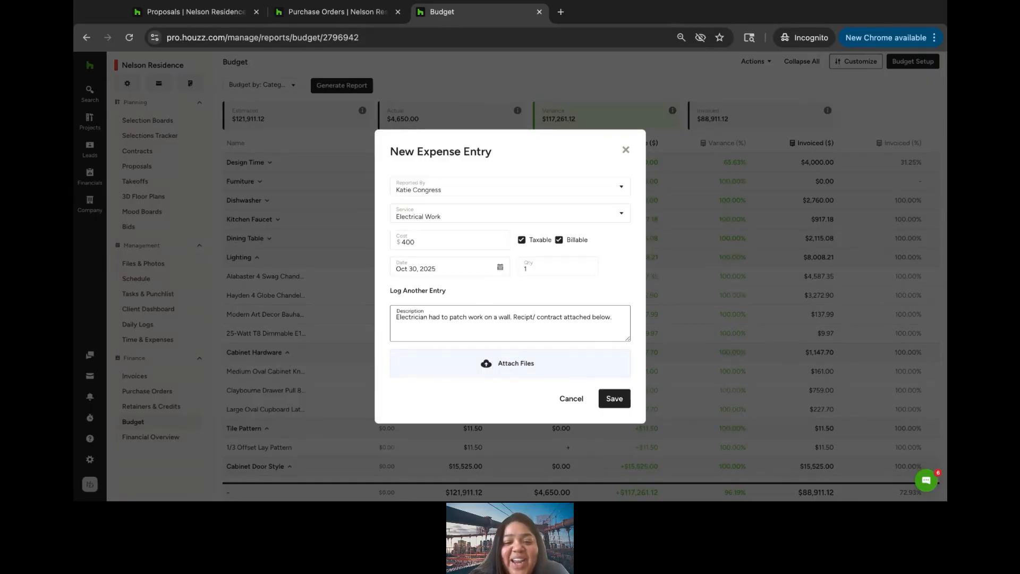
Step: Check the expense's file attachment options without attaching anything, and save both the expense and the chandelier's budget item
left_click(510, 370)
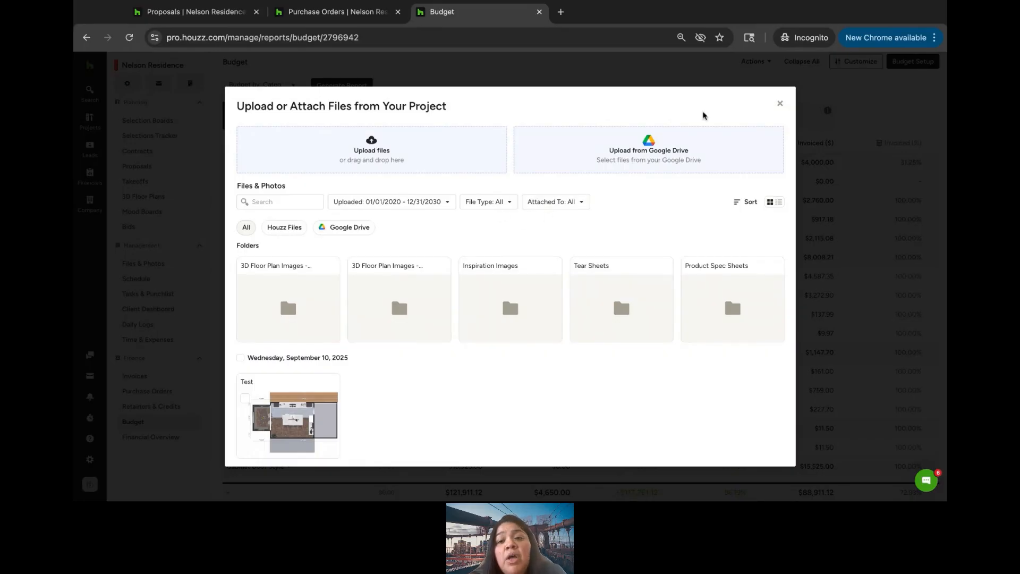
left_click(780, 103)
left_click(613, 398)
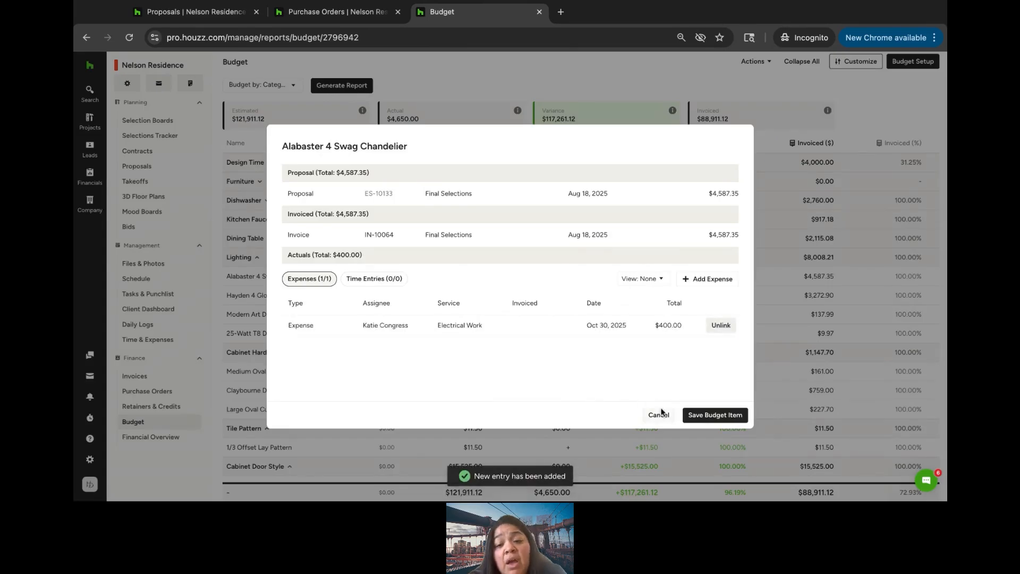
left_click(704, 416)
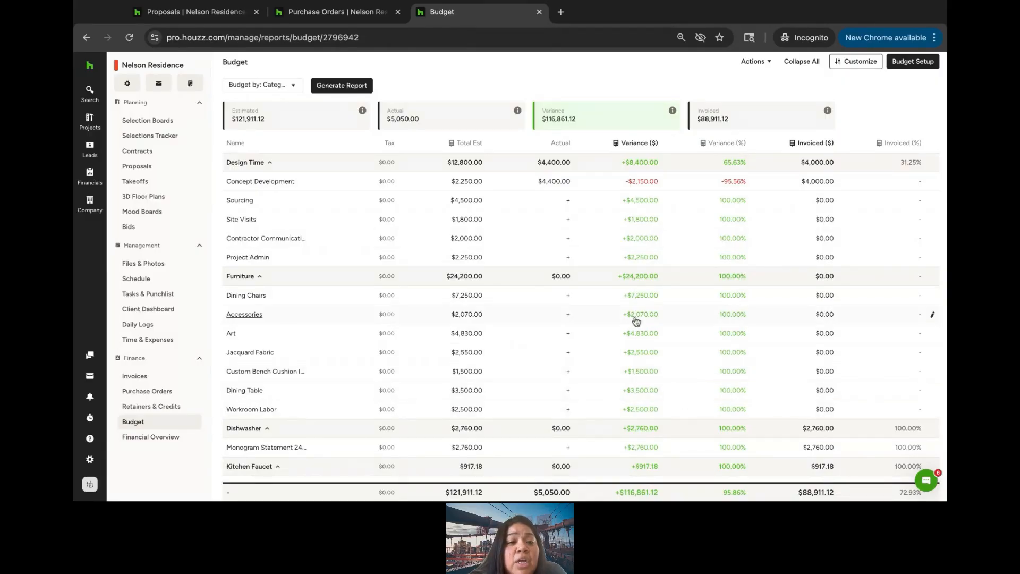
Step: Check the actuals of the Alabaster 4 Swag Chandelier under Lighting and close its details without changes
scroll(635, 321, "down", 5)
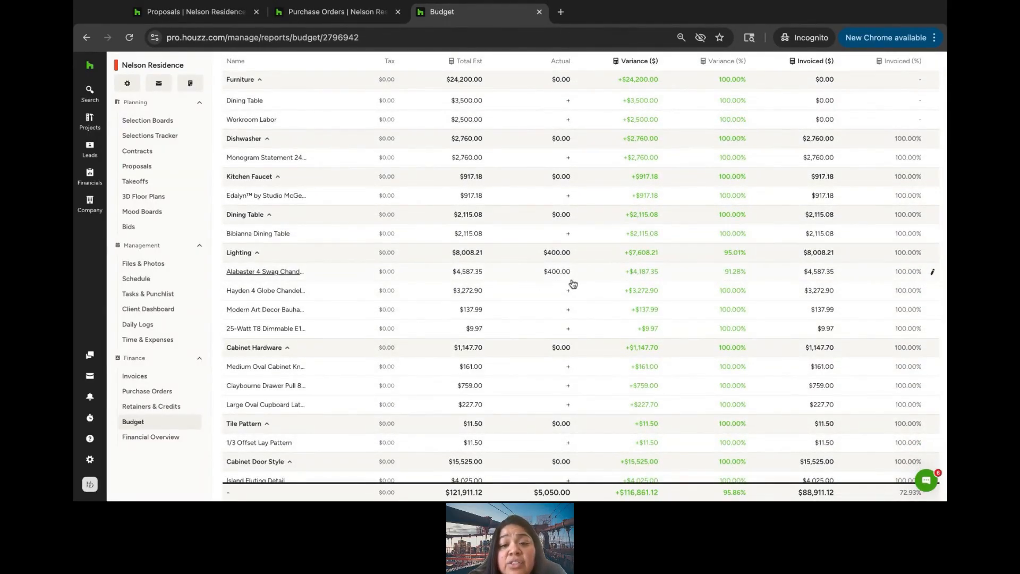
left_click(665, 275)
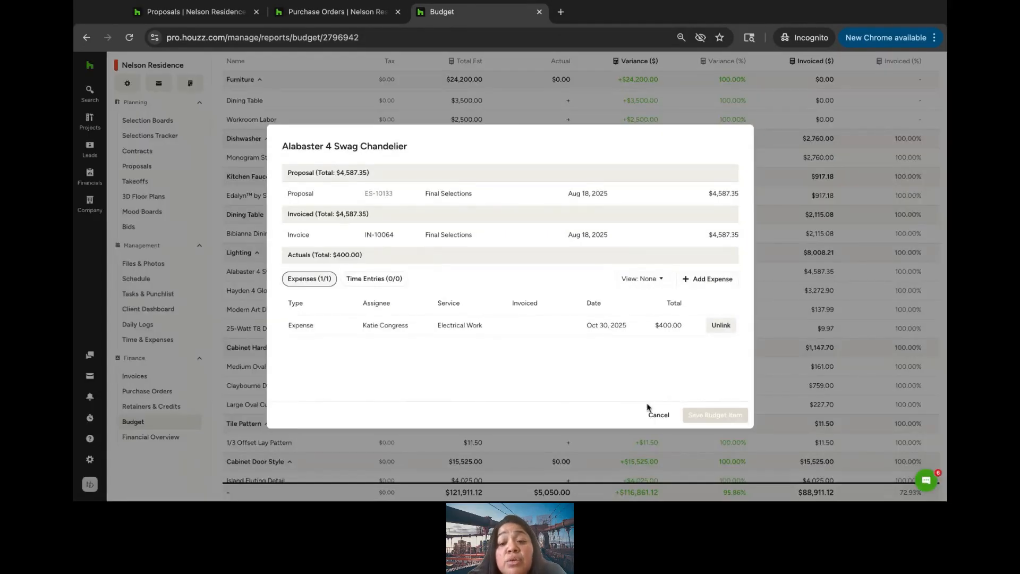
left_click(658, 414)
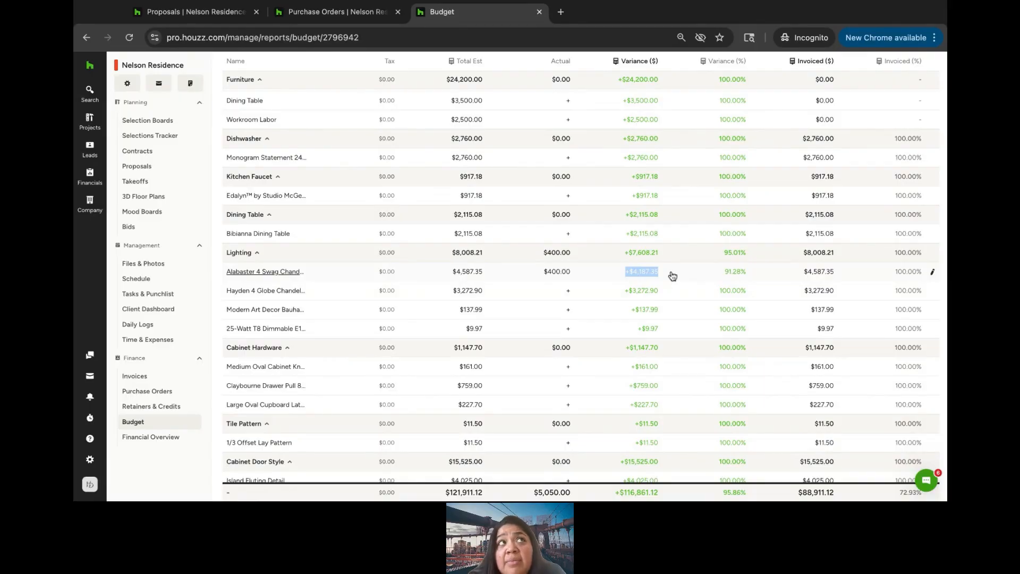
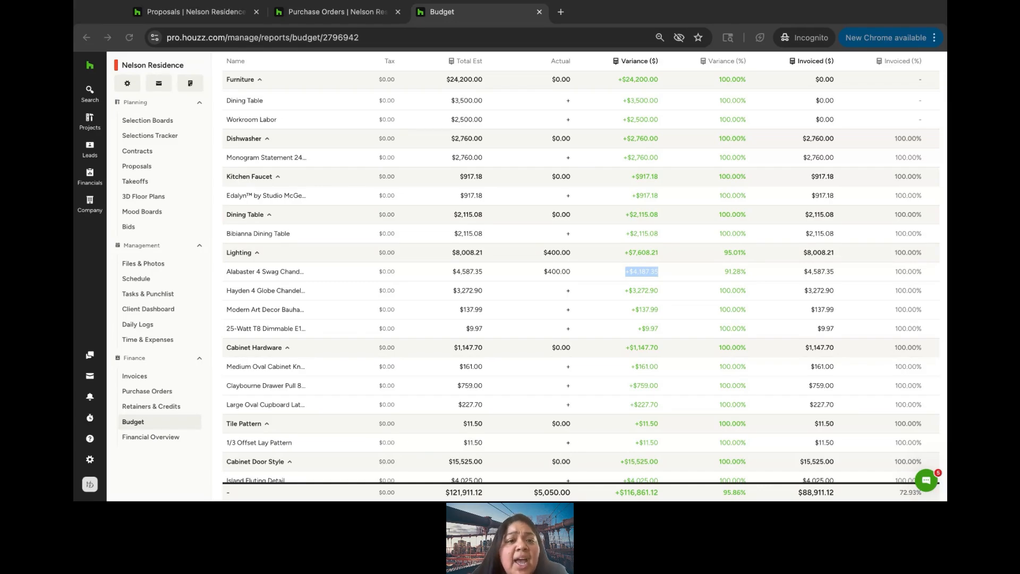
Step: Open the project's Selections Tracker and check the Phoebe Cordless Stacked Table Lamp's linked documents and category choices without changing them
scroll(303, 134, "up", 10)
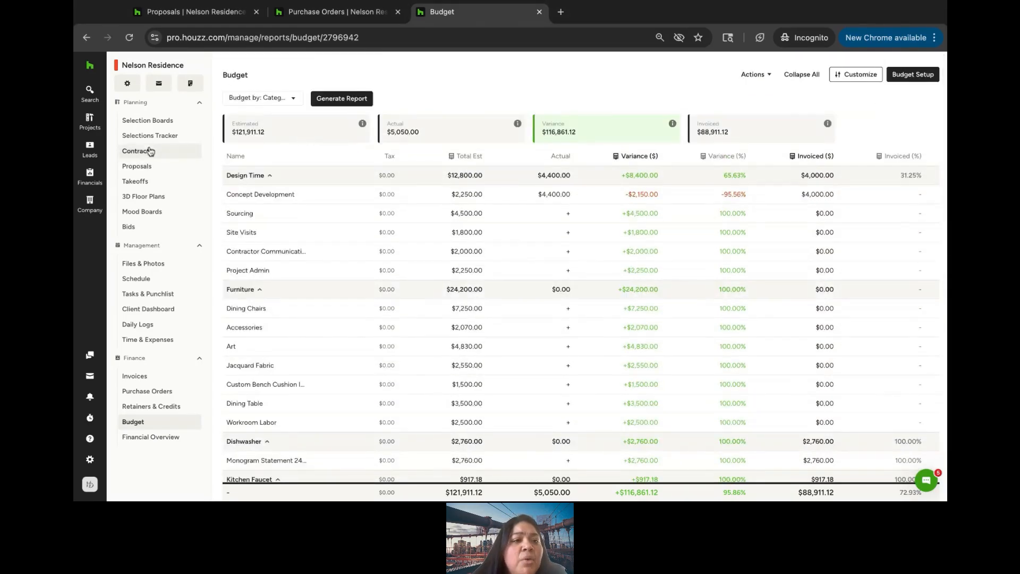
left_click(143, 135)
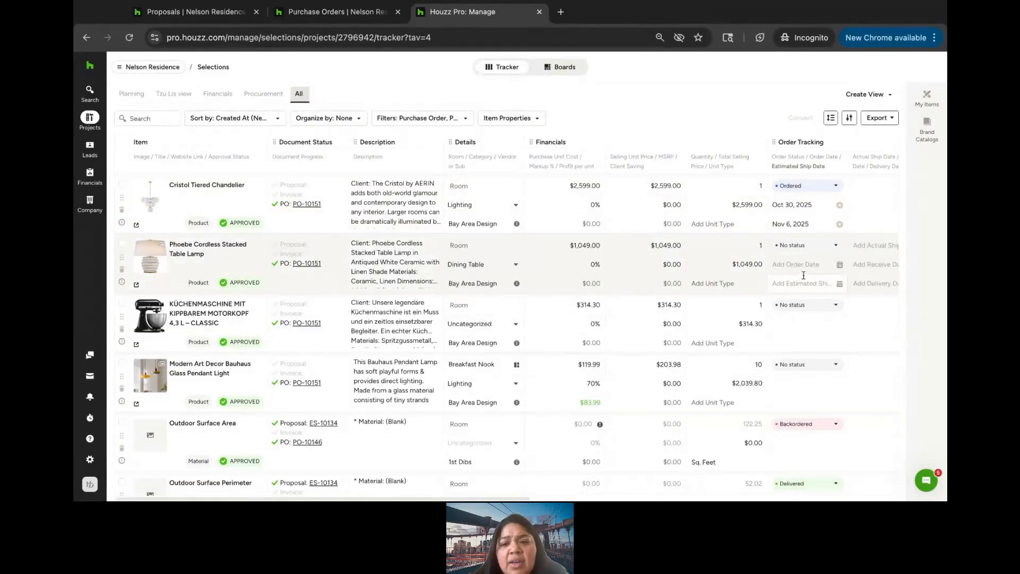
mouse_move(320, 251)
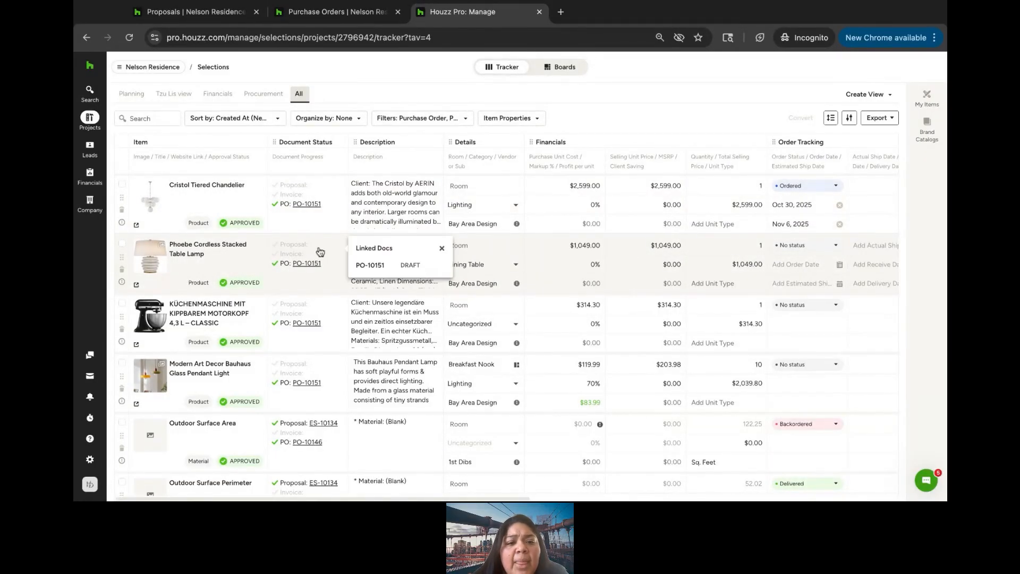
left_click(443, 250)
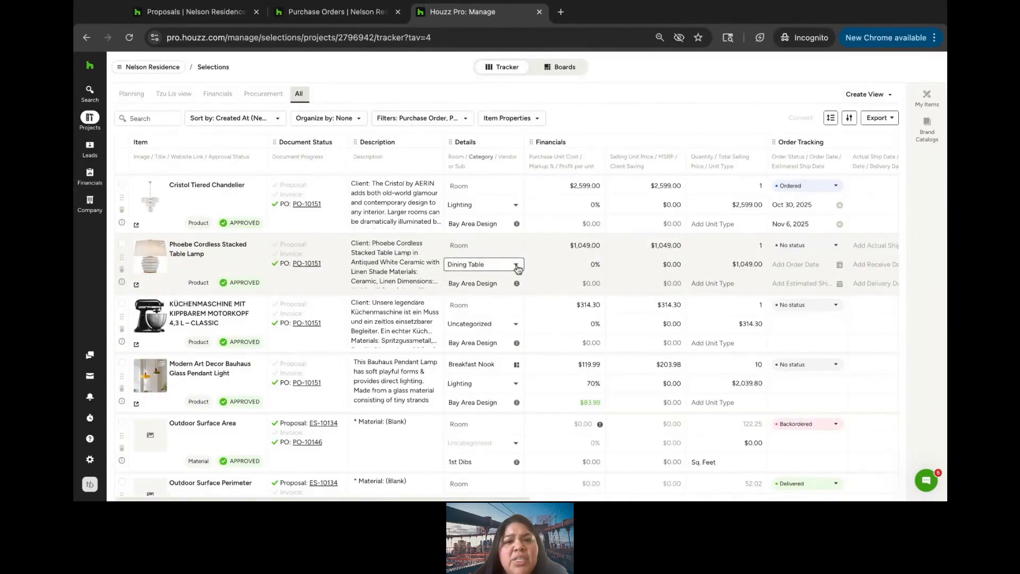
left_click(518, 268)
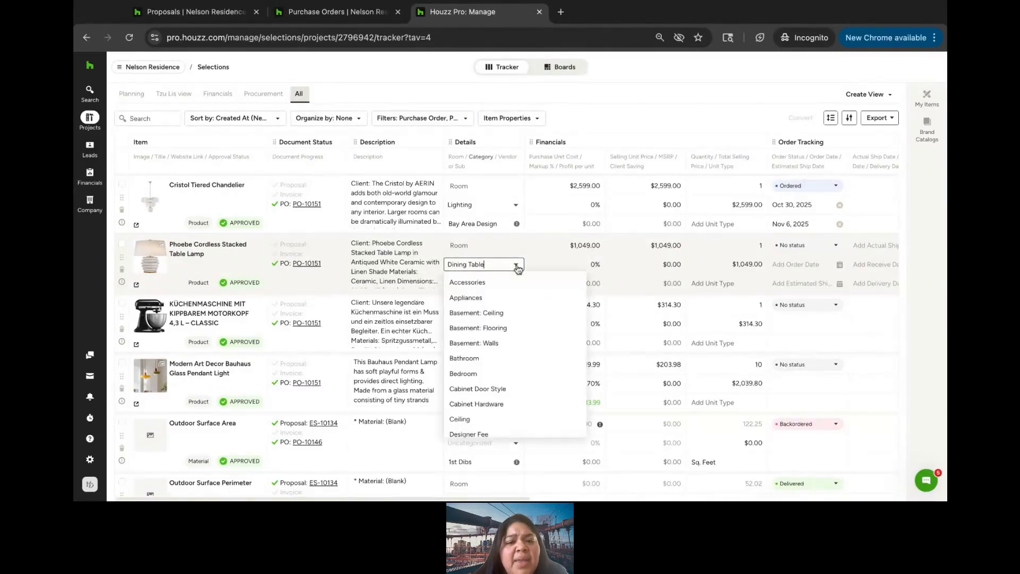
left_click(600, 131)
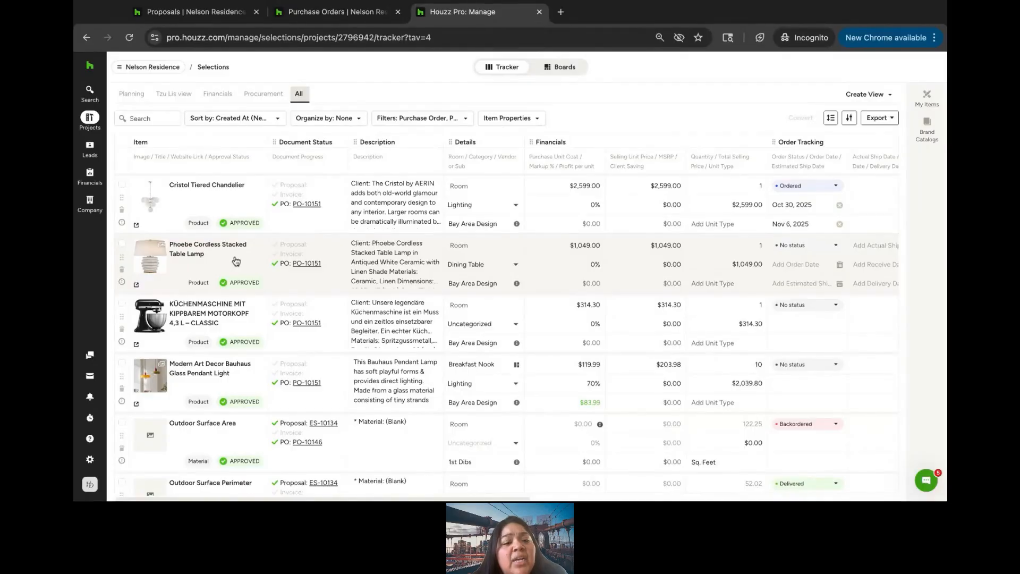
left_click(296, 263)
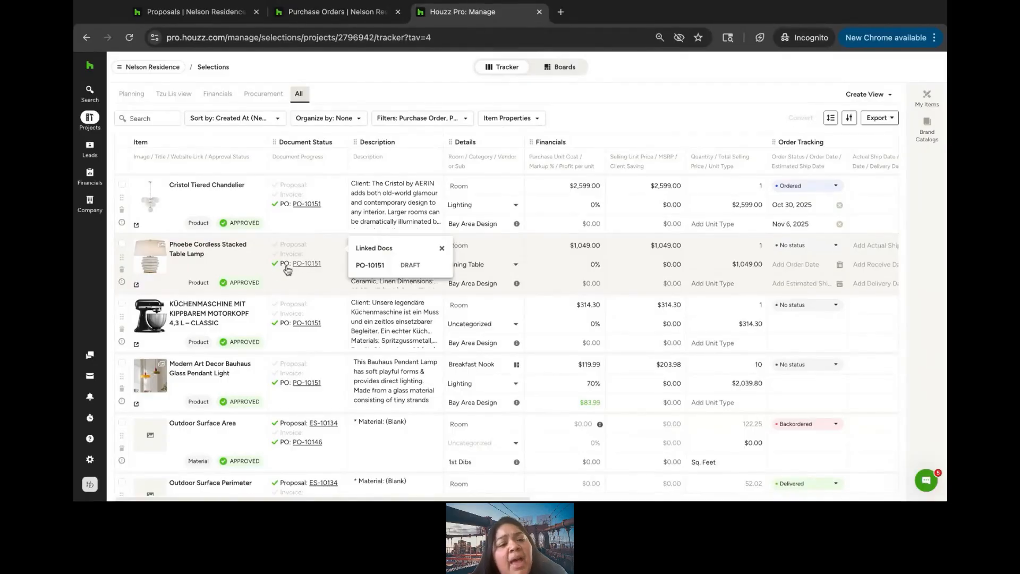
left_click(339, 248)
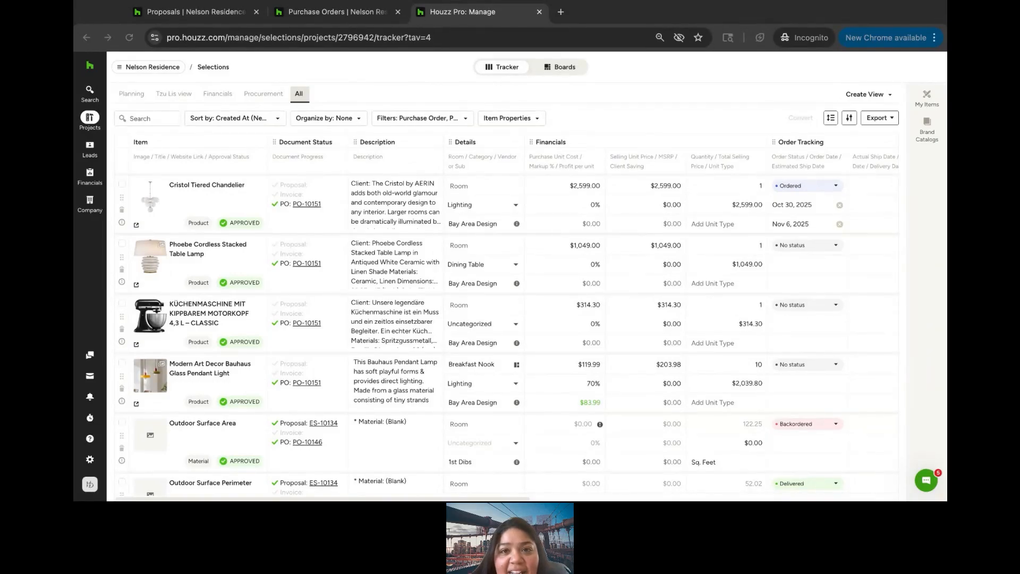
left_click(869, 96)
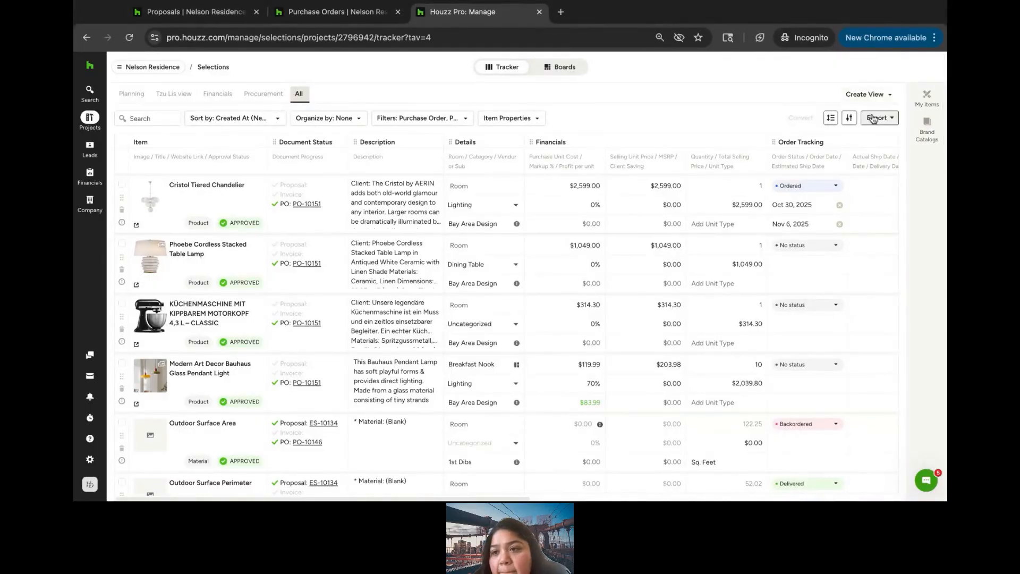
left_click(874, 118)
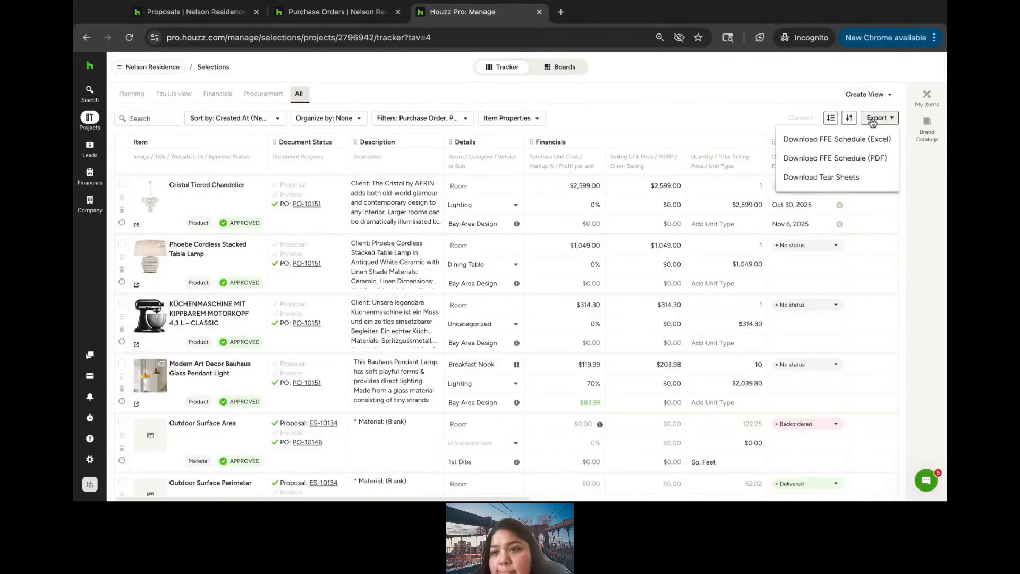
left_click(835, 177)
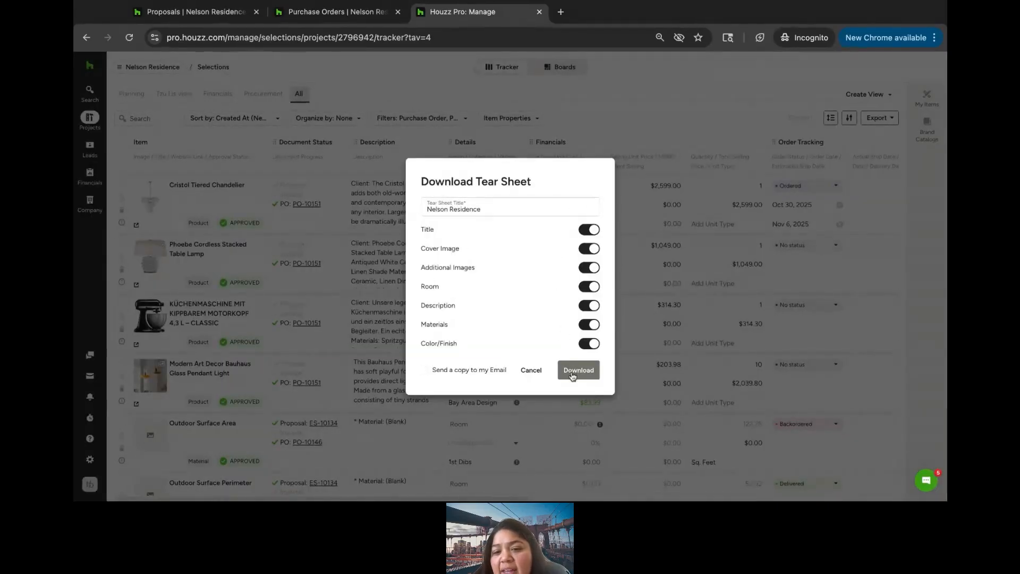
left_click(531, 370)
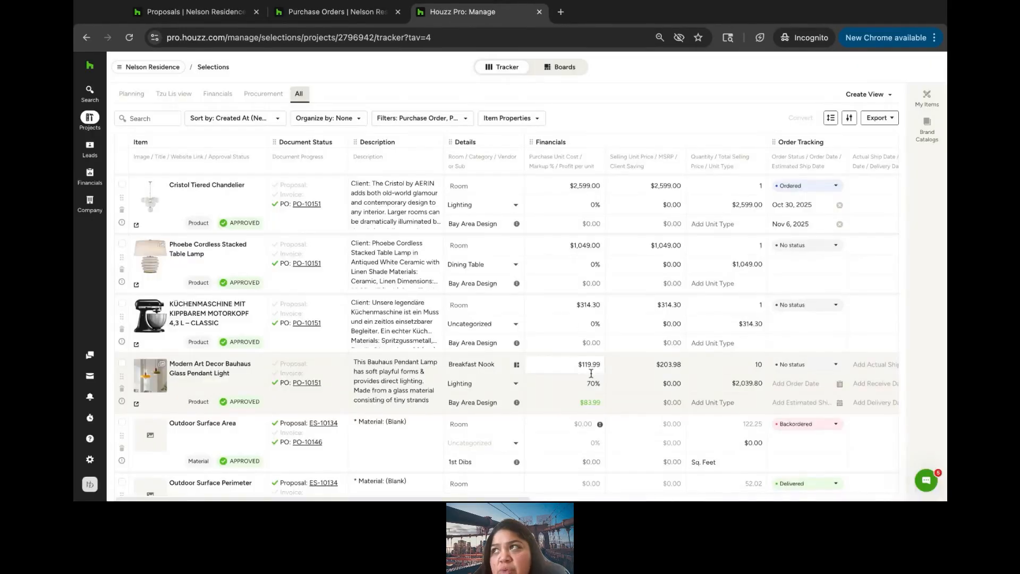
Step: Download a Nelson Residence tear sheet for the Cristol Tiered Chandelier, Phoebe Cordless Stacked Table Lamp and Modern Art Decor Bauhaus Glass Pendant Light
left_click(122, 183)
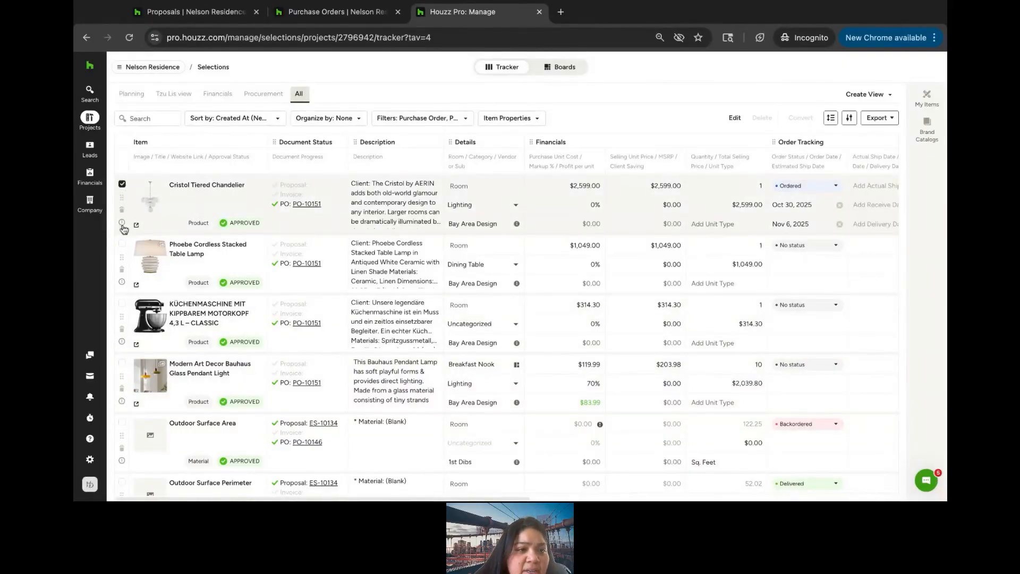
left_click(122, 245)
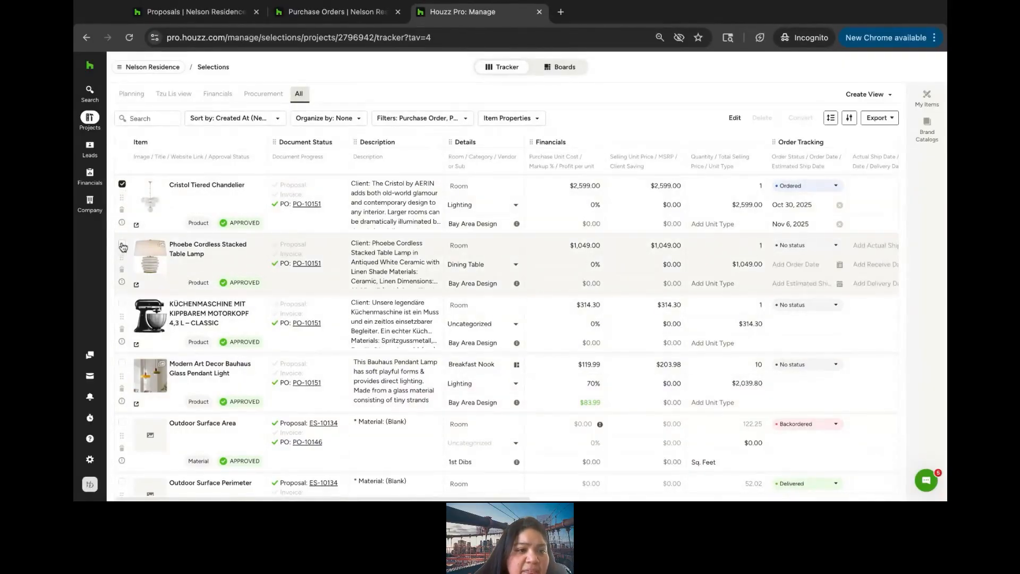
left_click(123, 365)
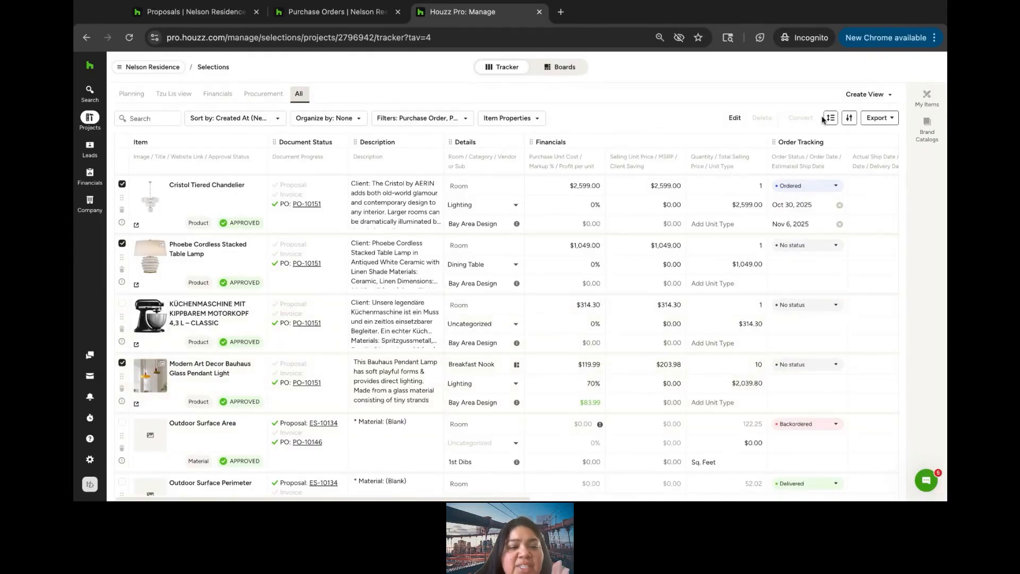
left_click(878, 118)
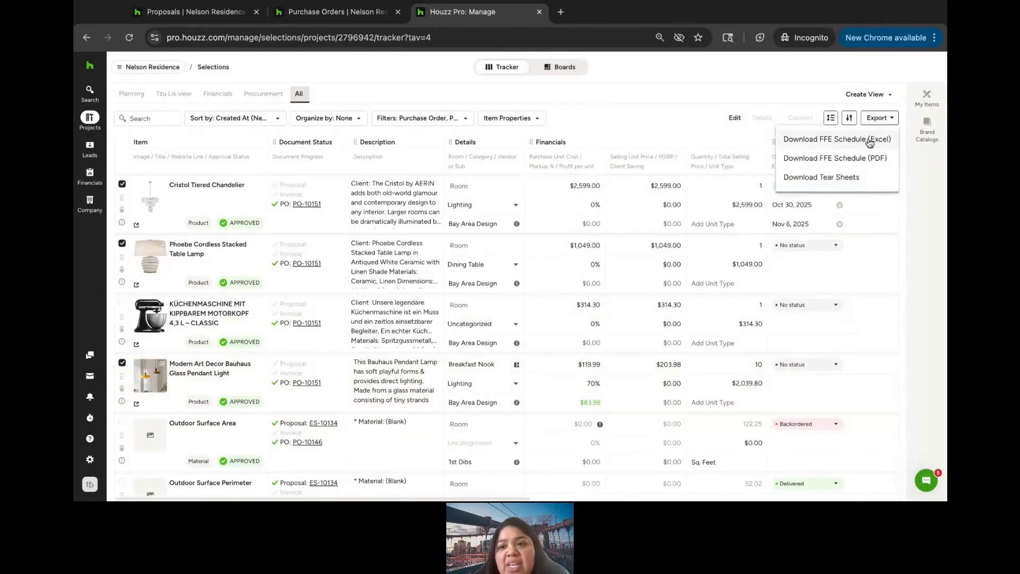
left_click(852, 179)
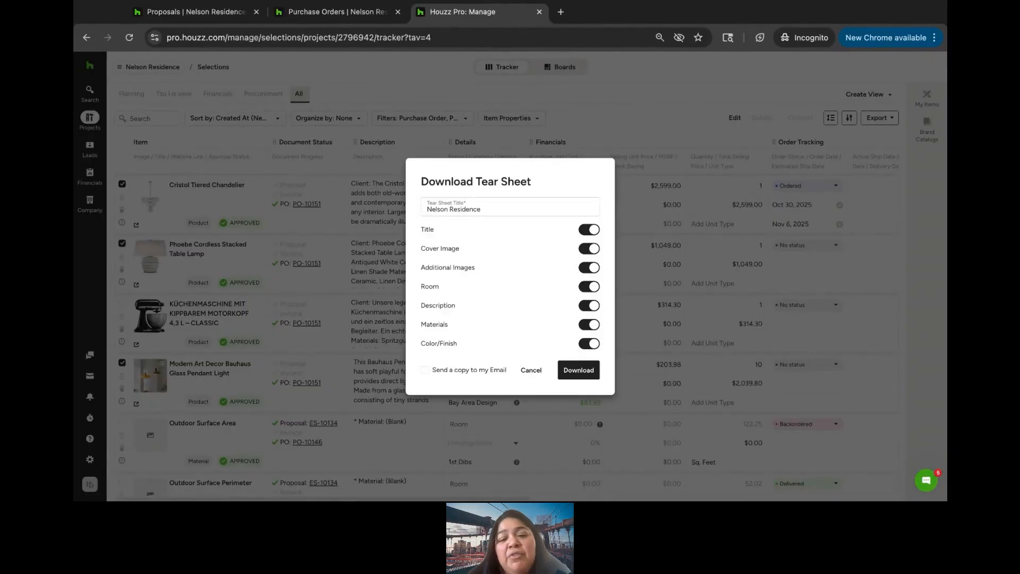
left_click(576, 370)
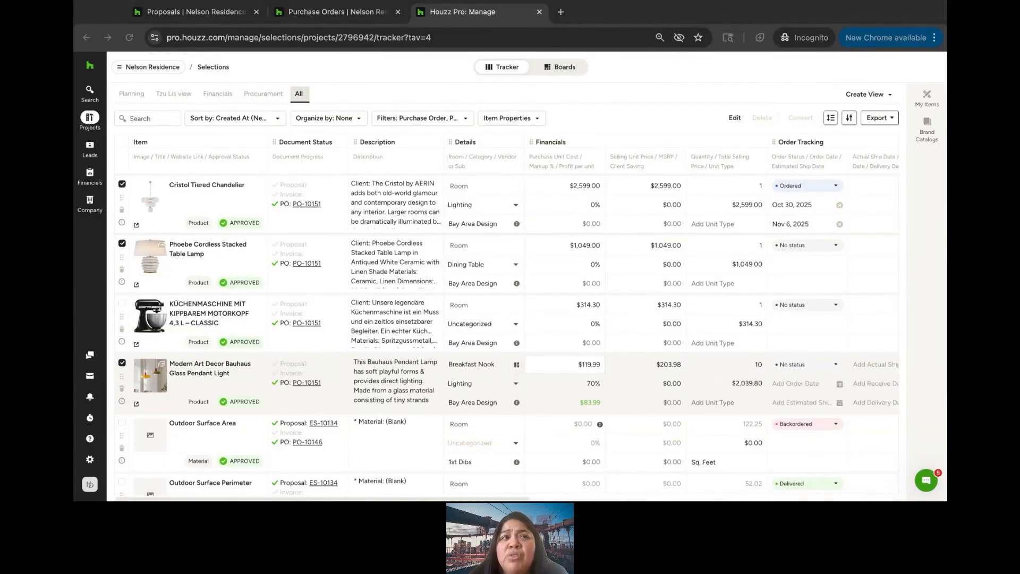
Step: Open the downloaded tear sheet PDF and examine the chandelier's images, materials, dimensions, finish and description, plus the start of the lamp's page
left_click(740, 42)
left_click(672, 105)
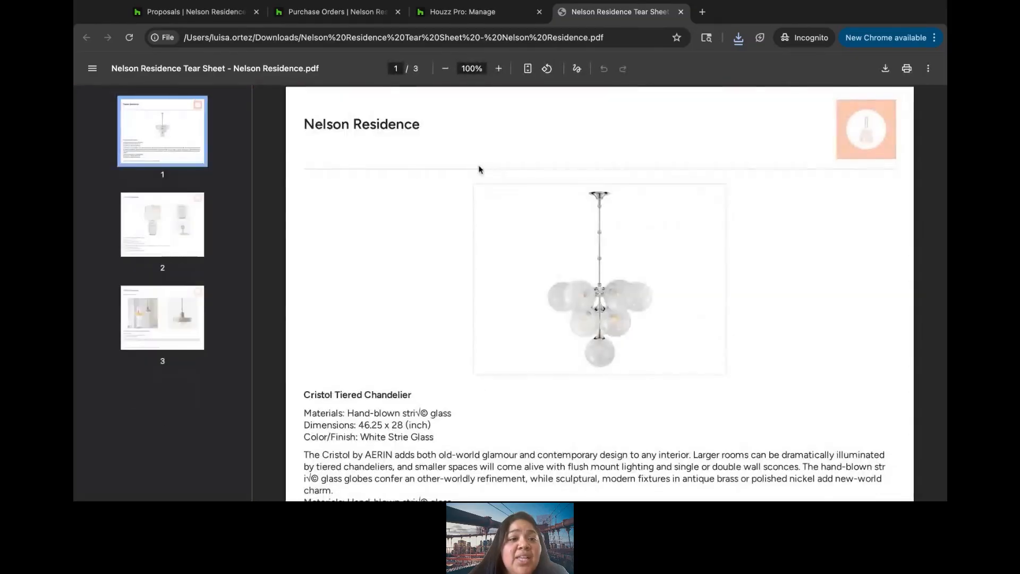
scroll(372, 263, "down", 3)
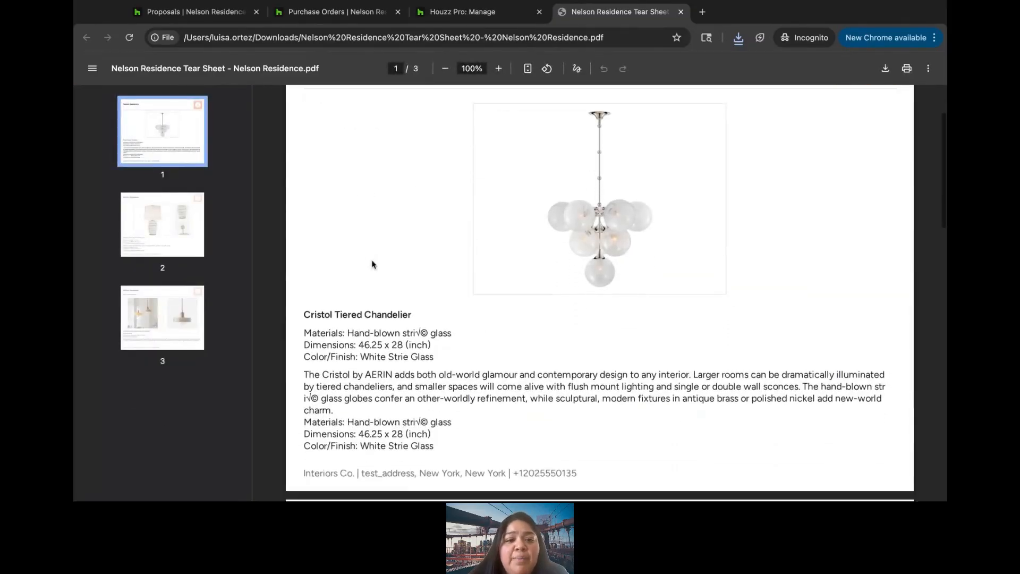
scroll(372, 264, "down", 3)
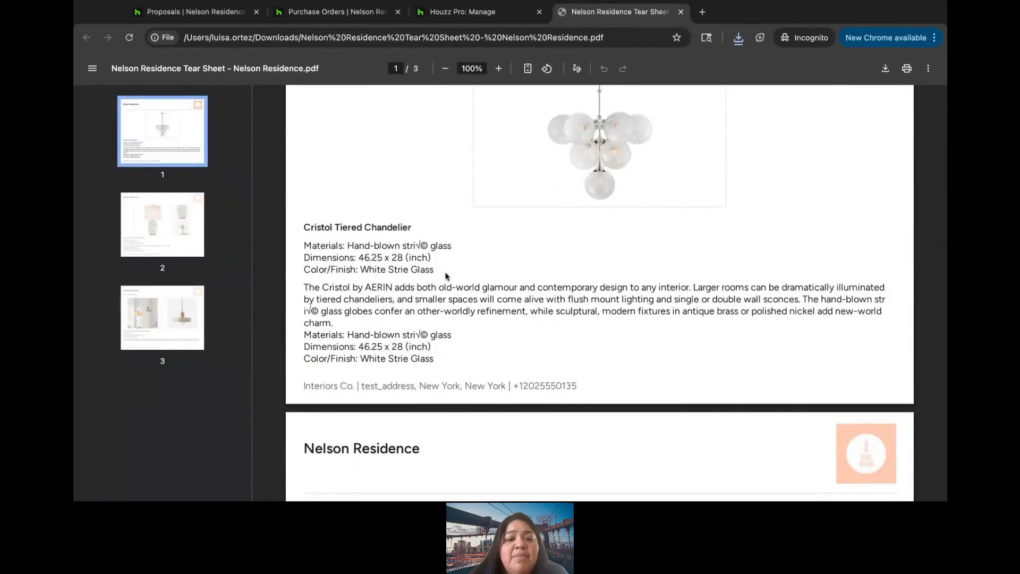
left_click_drag(357, 334, 325, 278)
left_click_drag(415, 333, 420, 334)
scroll(445, 340, "down", 1)
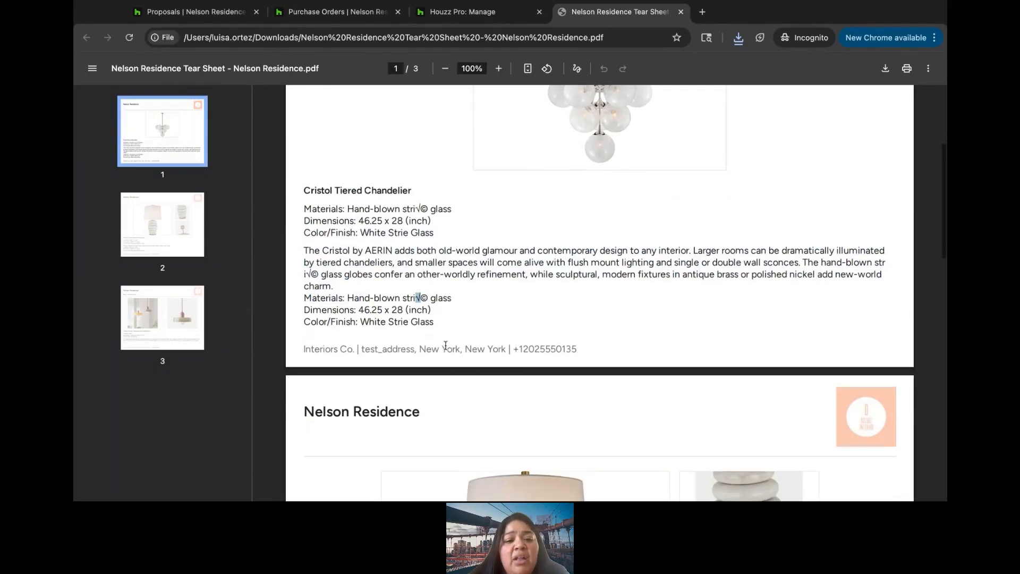
left_click(446, 326)
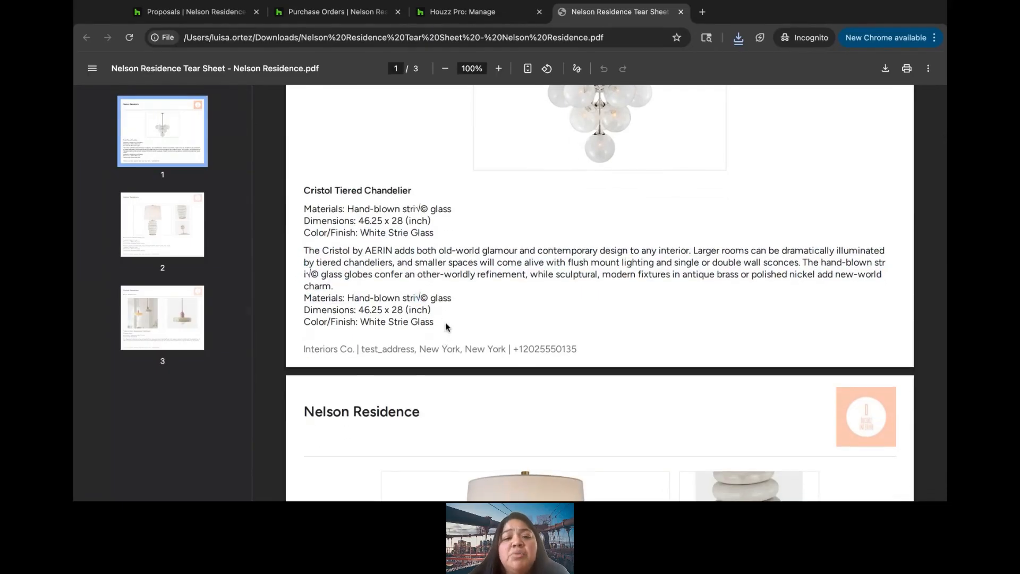
scroll(466, 241, "down", 3)
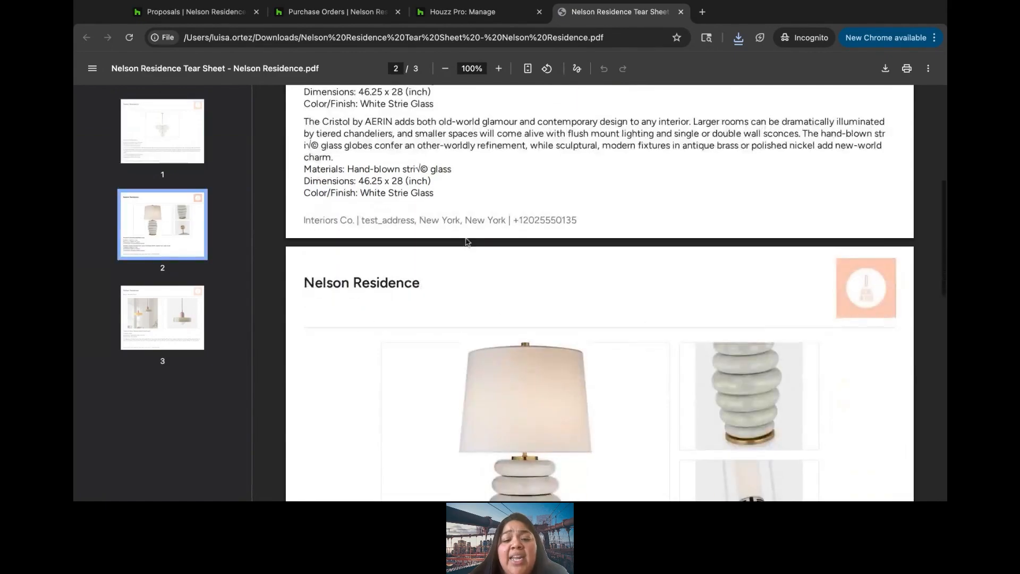
scroll(466, 241, "down", 1)
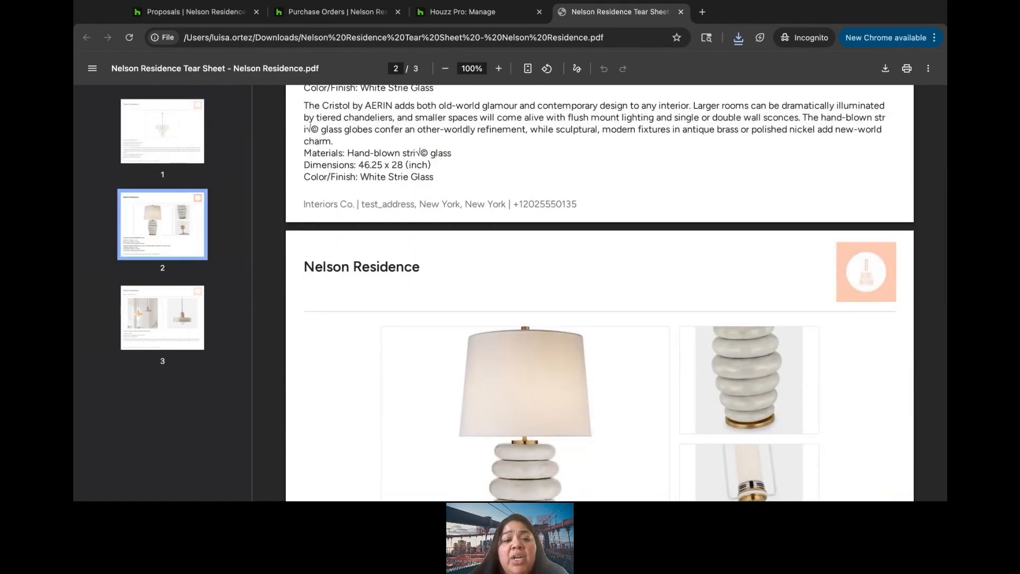
scroll(599, 292, "down", 1)
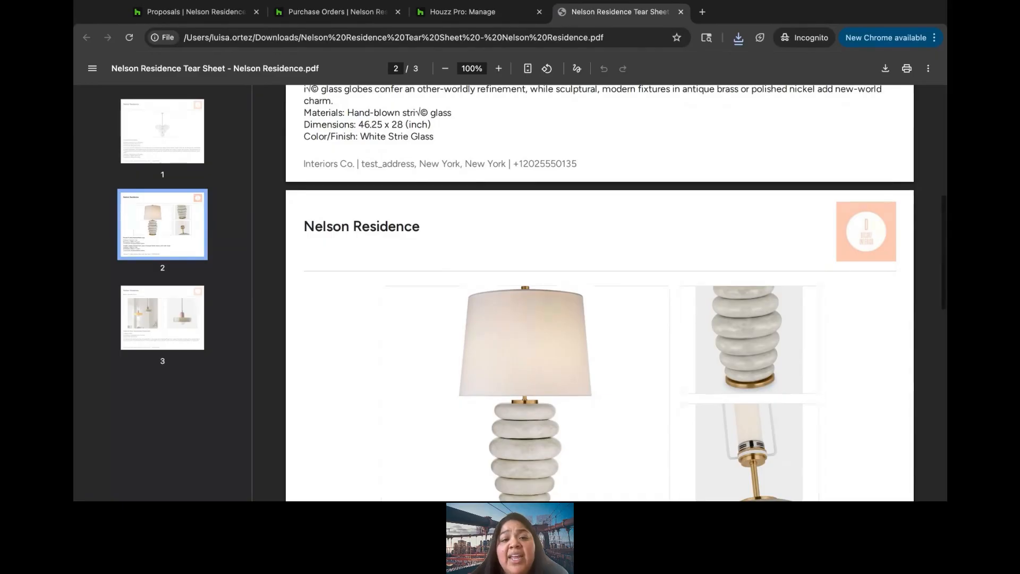
scroll(599, 292, "up", 3)
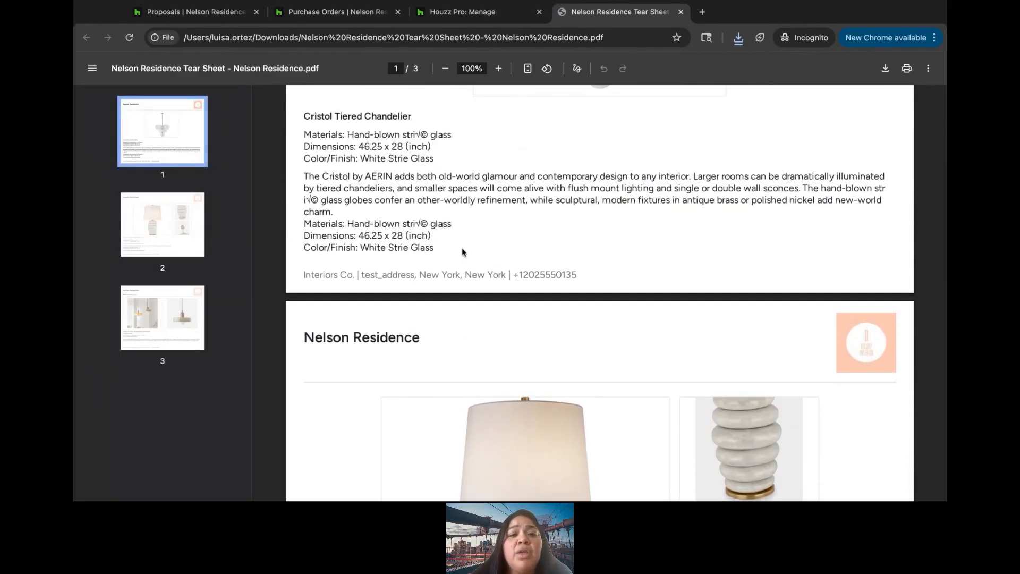
scroll(474, 207, "up", 7)
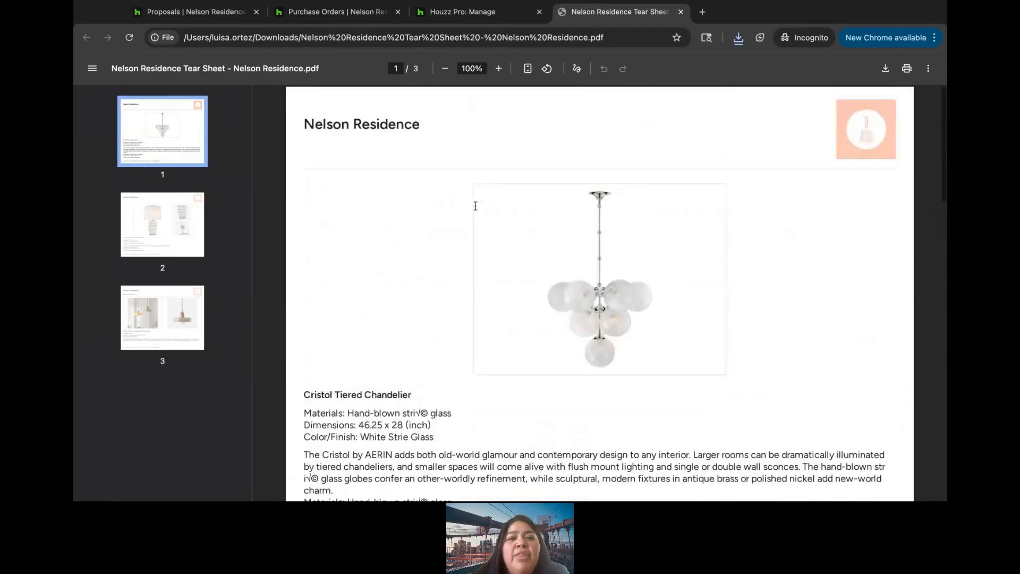
Step: Download a PDF FFE schedule of the three checked items from the Selections Tracker with the preset detail fields, and look through its first page
left_click(496, 14)
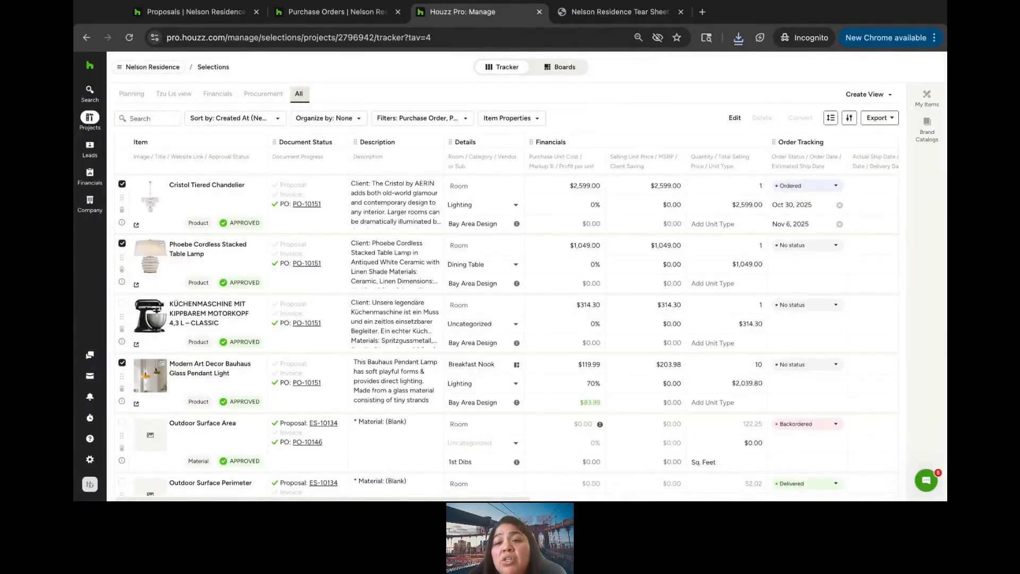
left_click(858, 96)
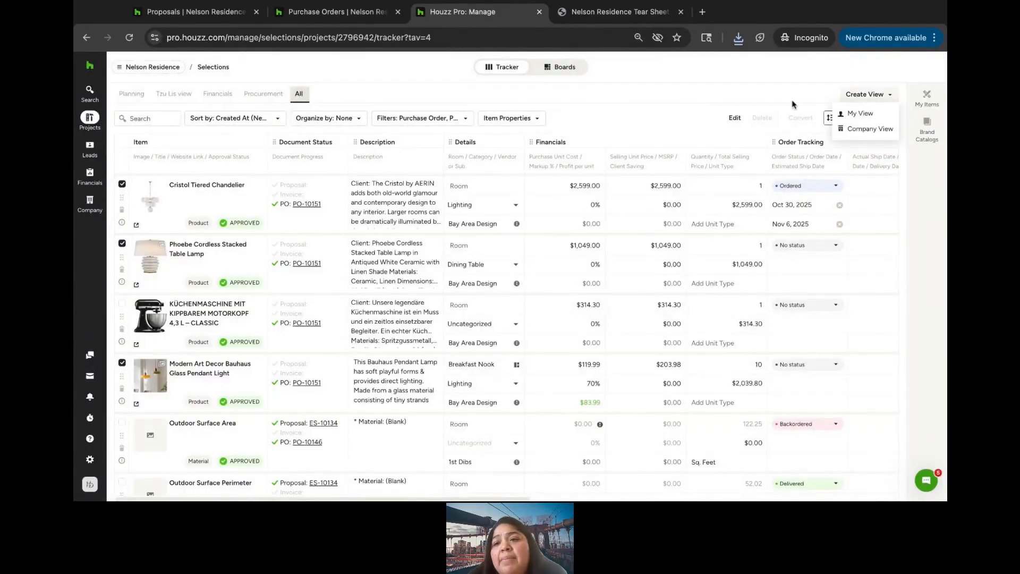
left_click(878, 118)
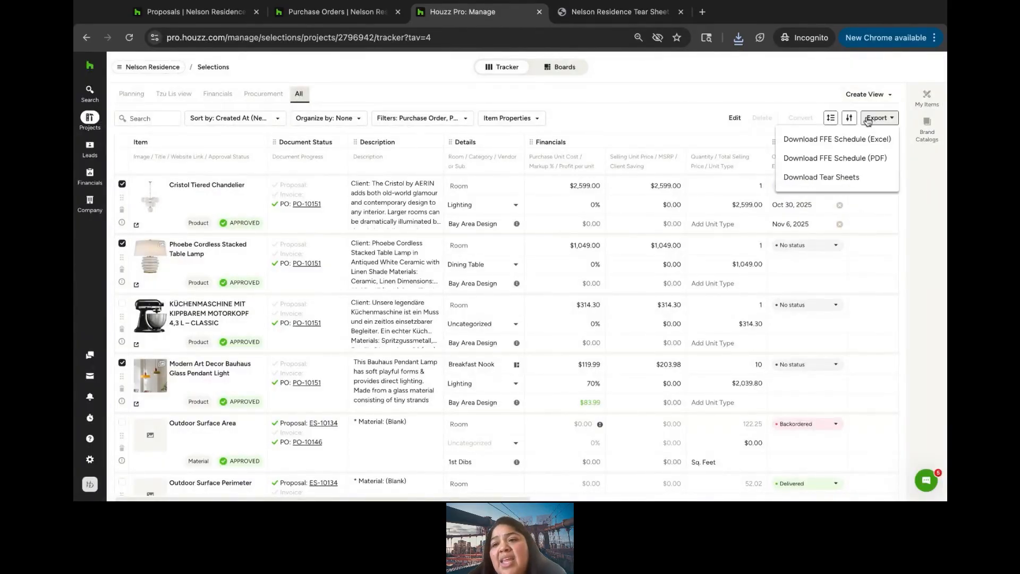
left_click(844, 160)
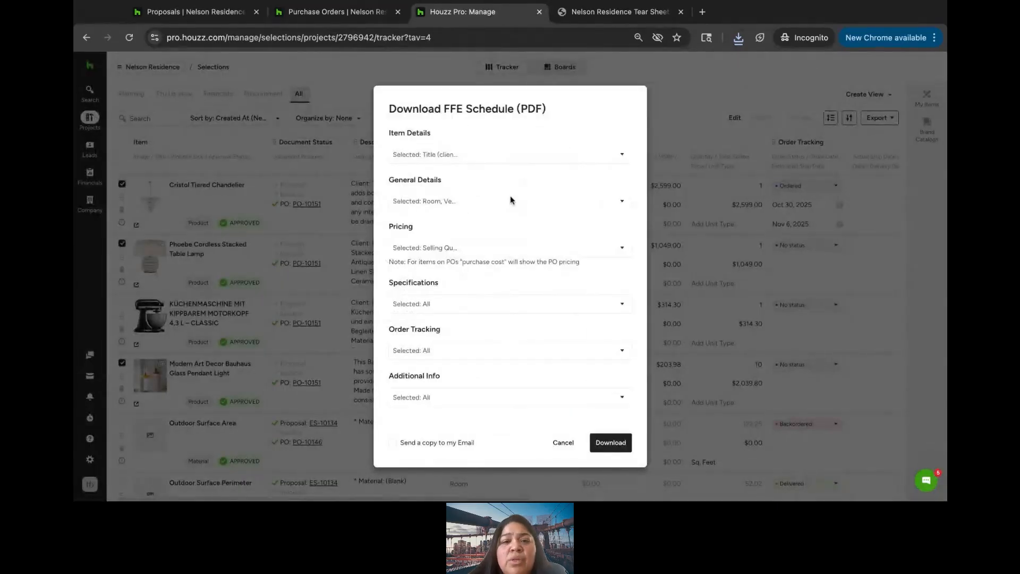
left_click(512, 154)
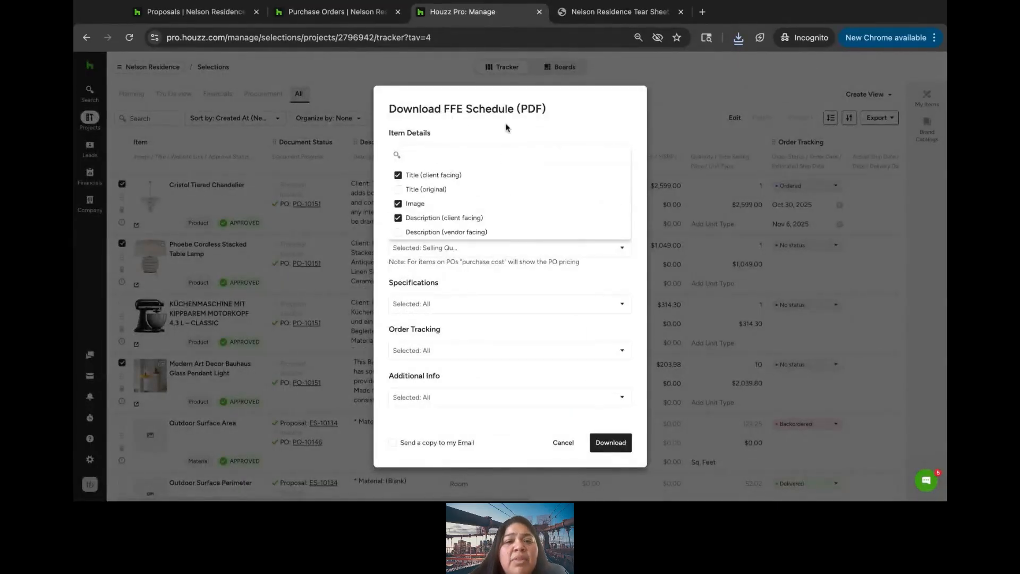
left_click(507, 129)
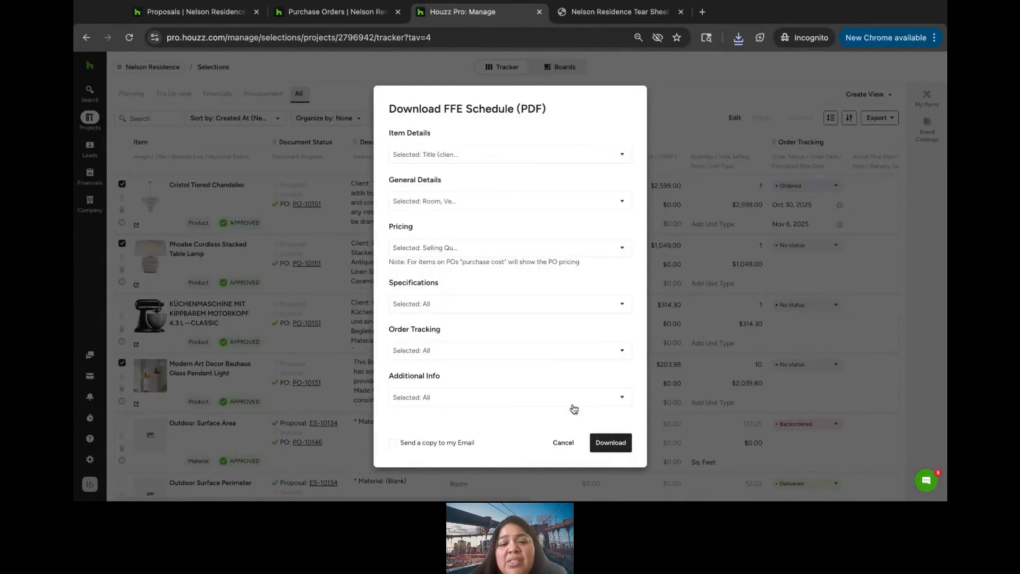
left_click(601, 444)
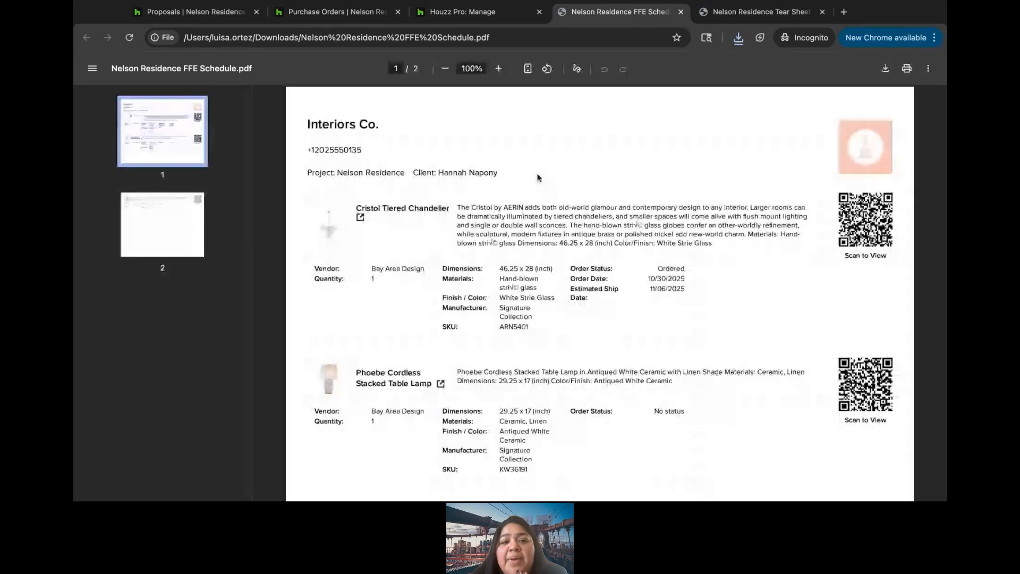
scroll(506, 243, "down", 2)
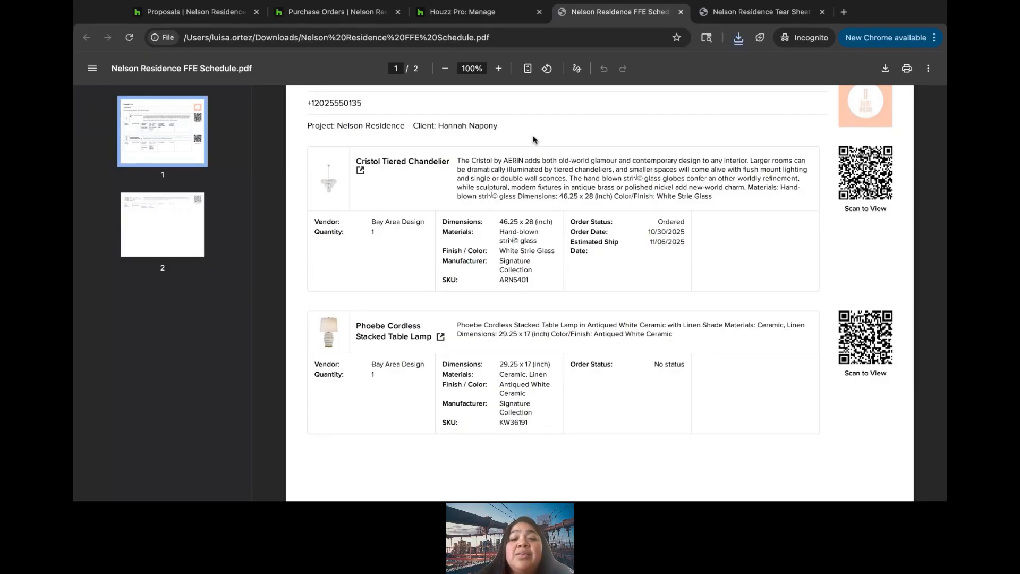
Step: Open the Nelson Residence schedule and check Imperial Edge Millworks' subcontractor access options in its sharing settings, keeping Access selected
left_click(526, 12)
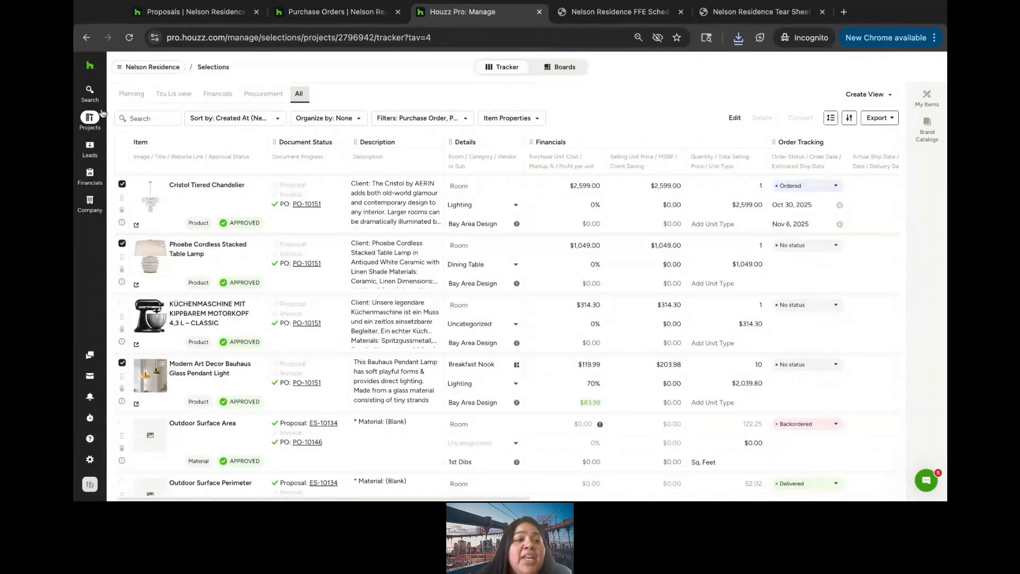
mouse_move(90, 118)
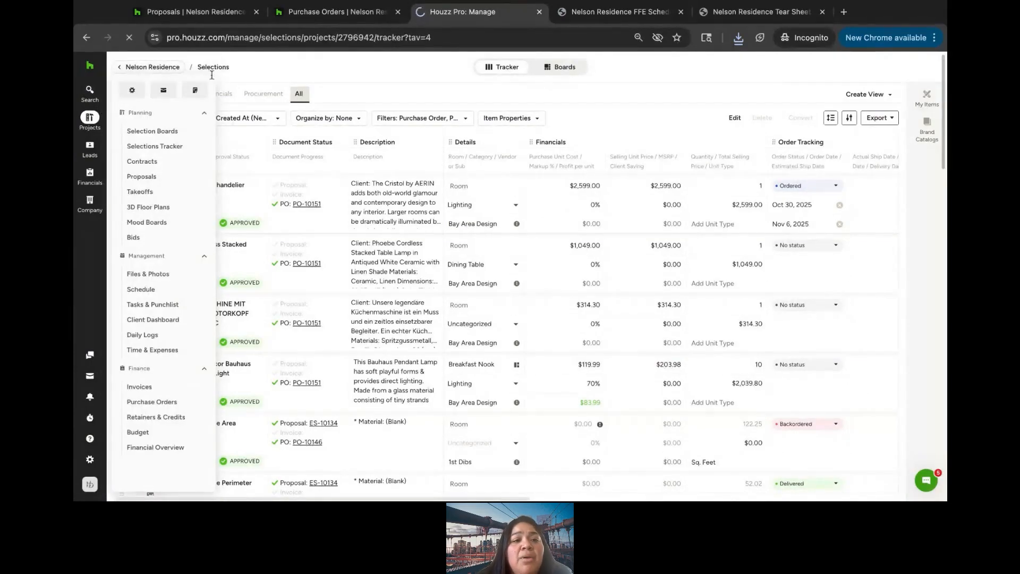
left_click(153, 274)
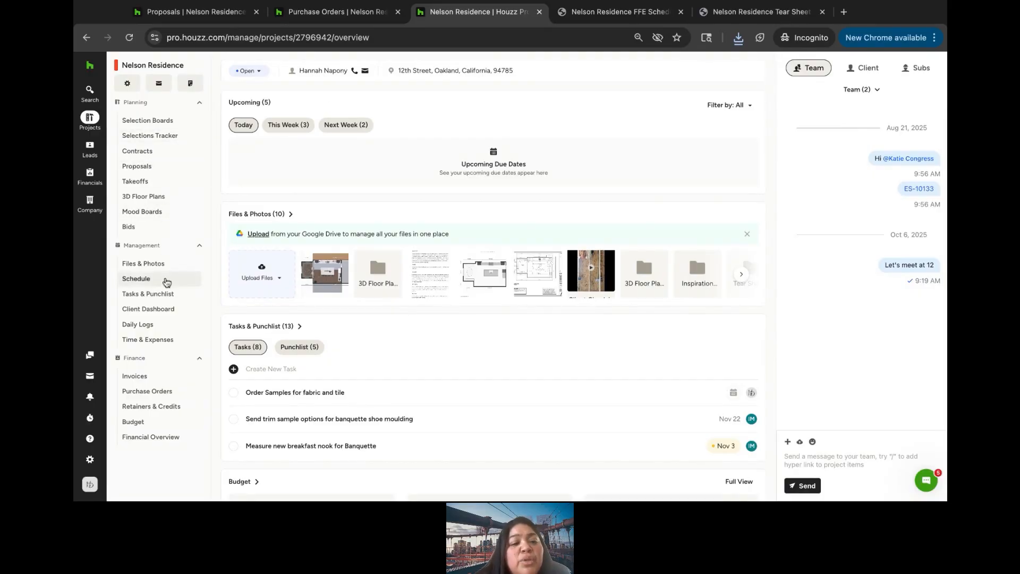
left_click(152, 280)
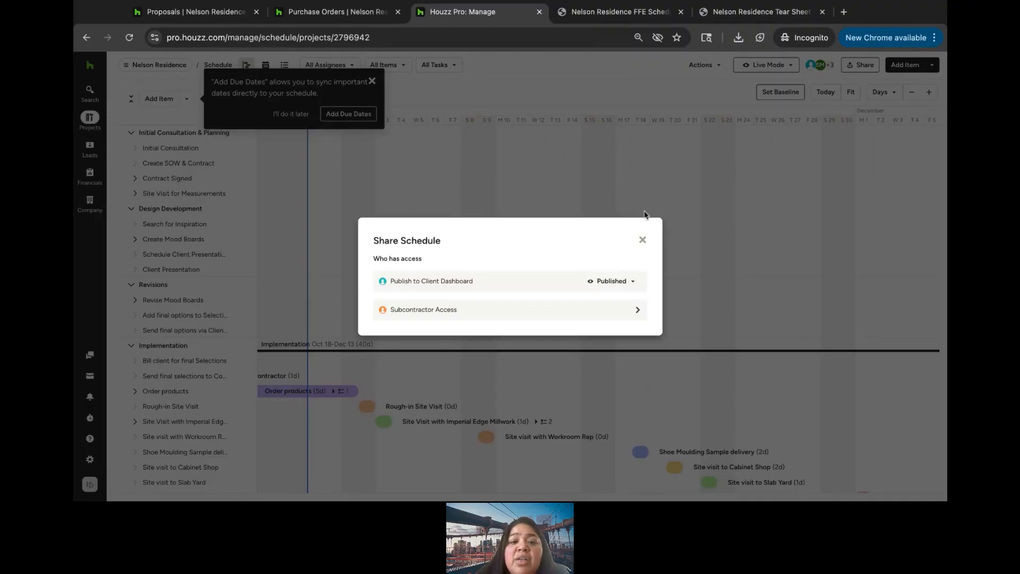
left_click(427, 312)
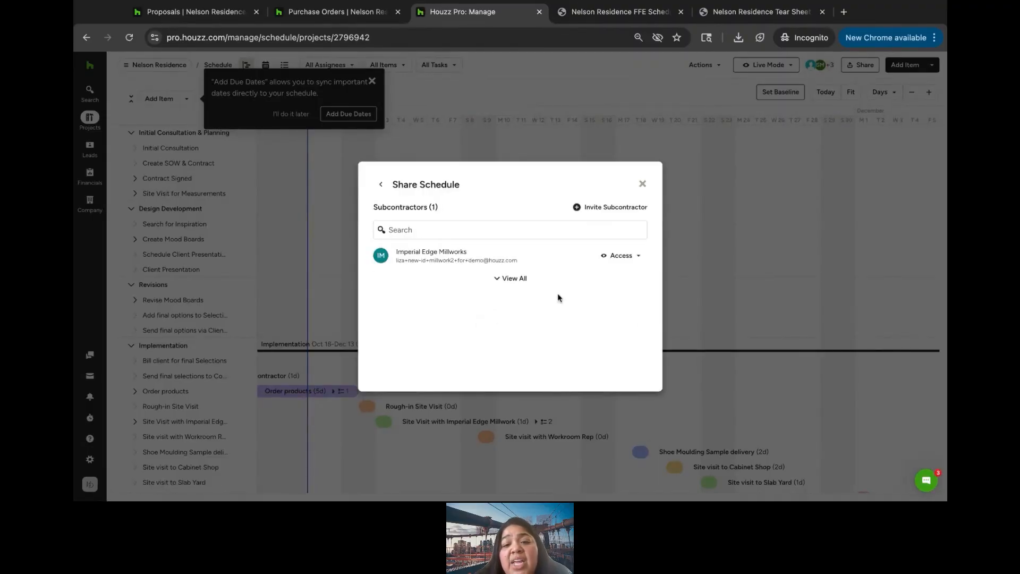
left_click(620, 260)
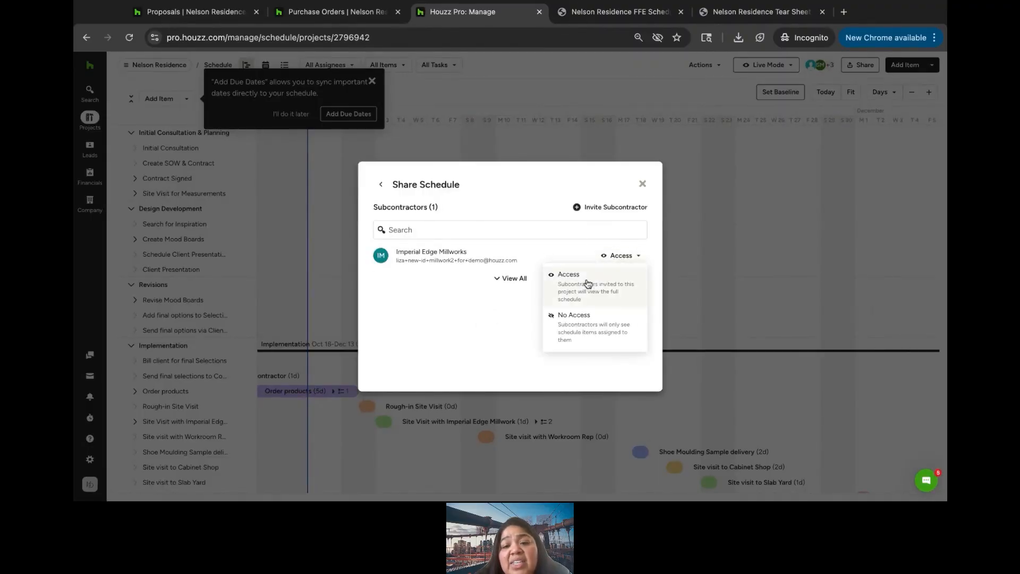
left_click(588, 284)
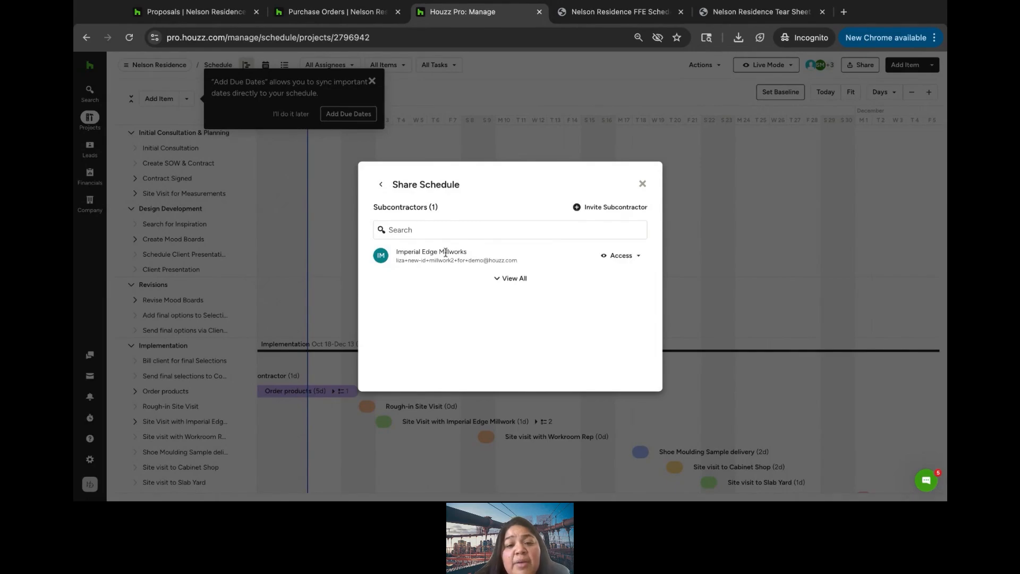
left_click(643, 184)
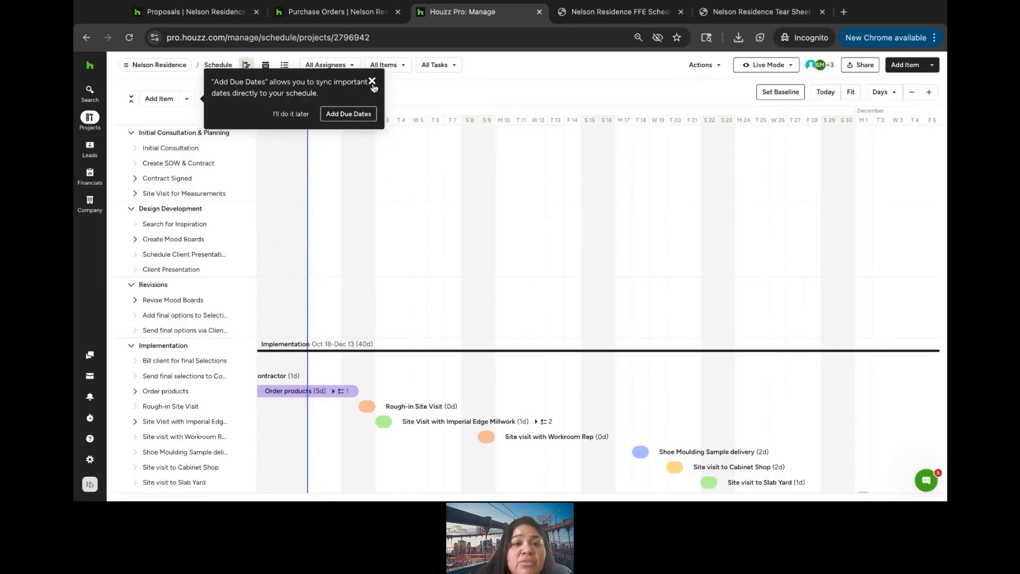
Step: Examine the dates, dependency and tasks of the Order products item under Implementation without adding a task
left_click(324, 398)
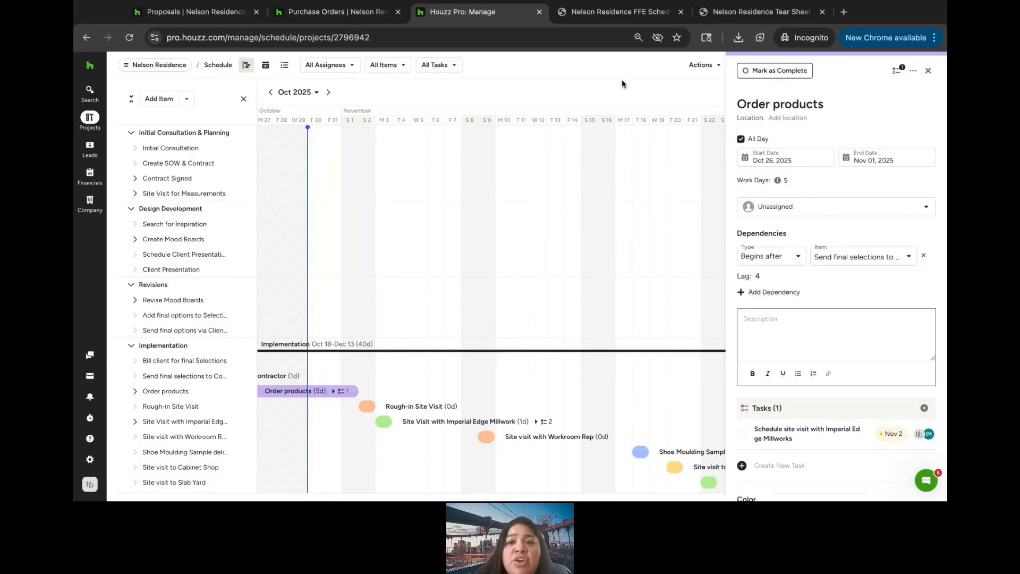
scroll(765, 297, "down", 2)
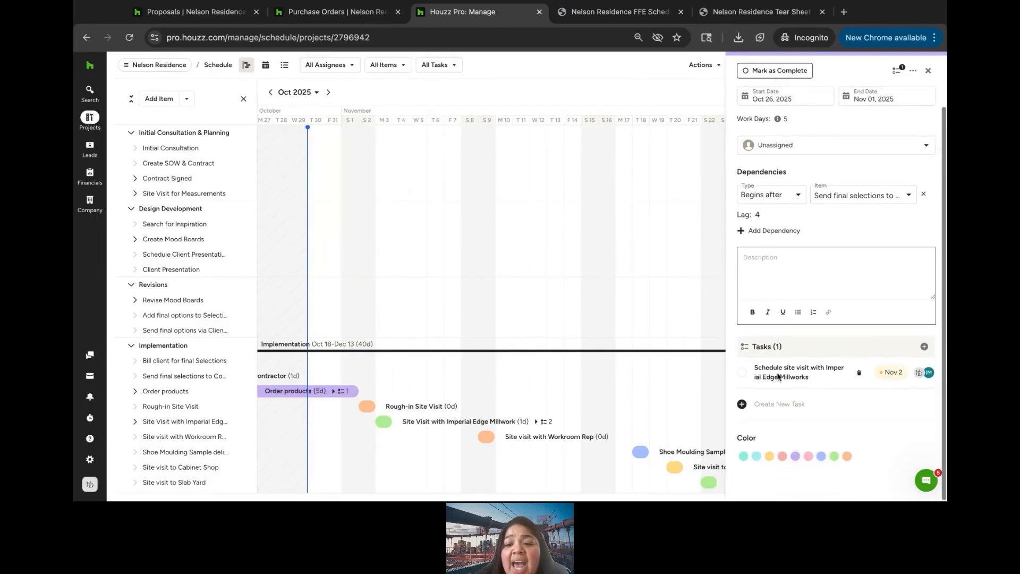
left_click(778, 405)
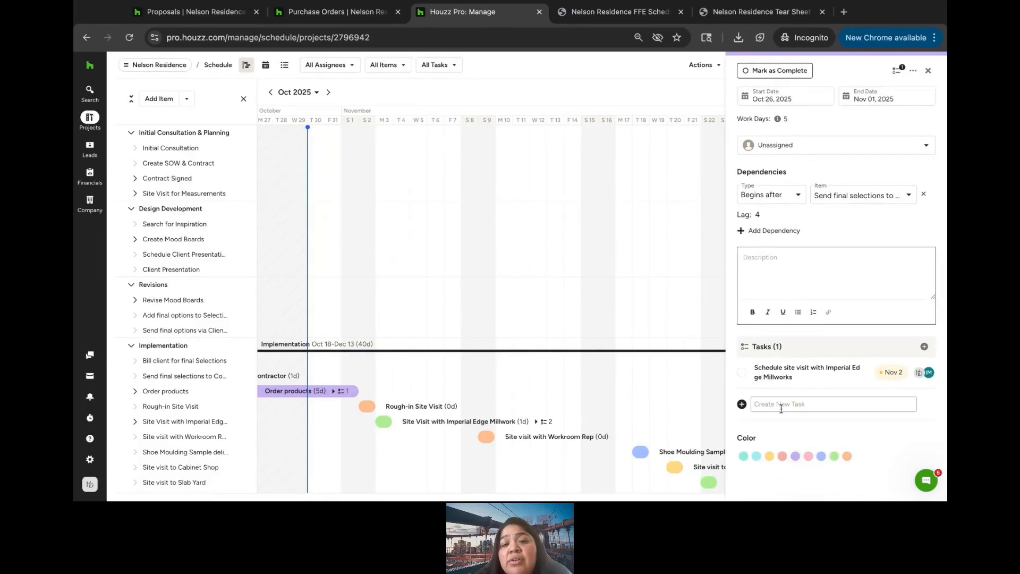
left_click(635, 157)
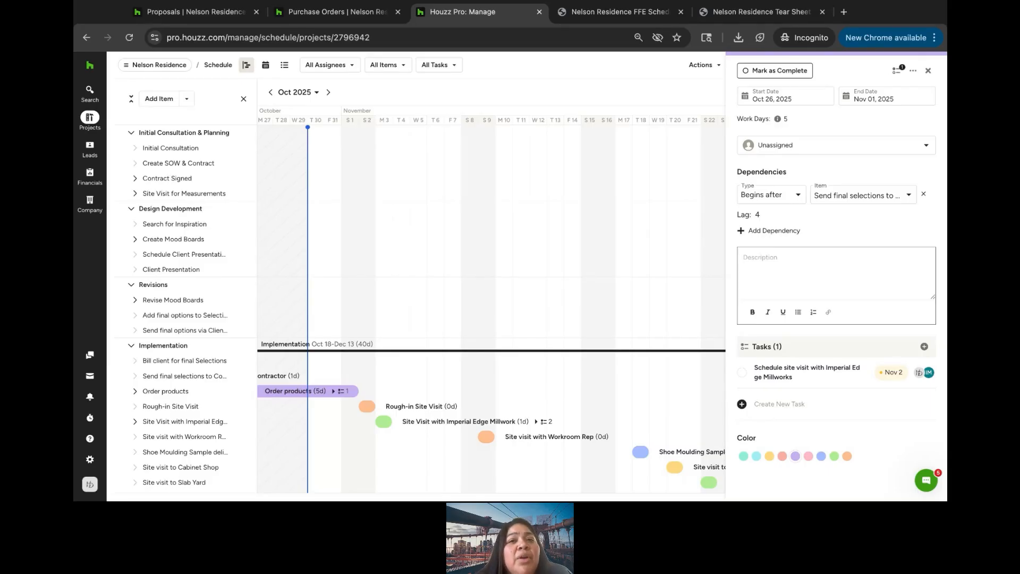
Step: Close the FFE schedule and tear sheet PDFs and the Order products details
left_click(680, 12)
left_click(681, 12)
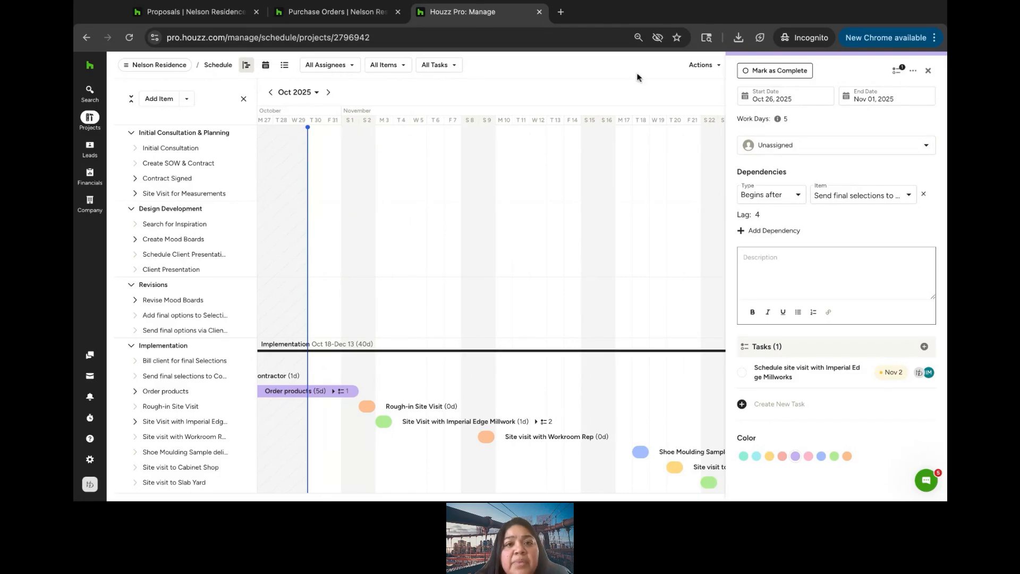
left_click(928, 72)
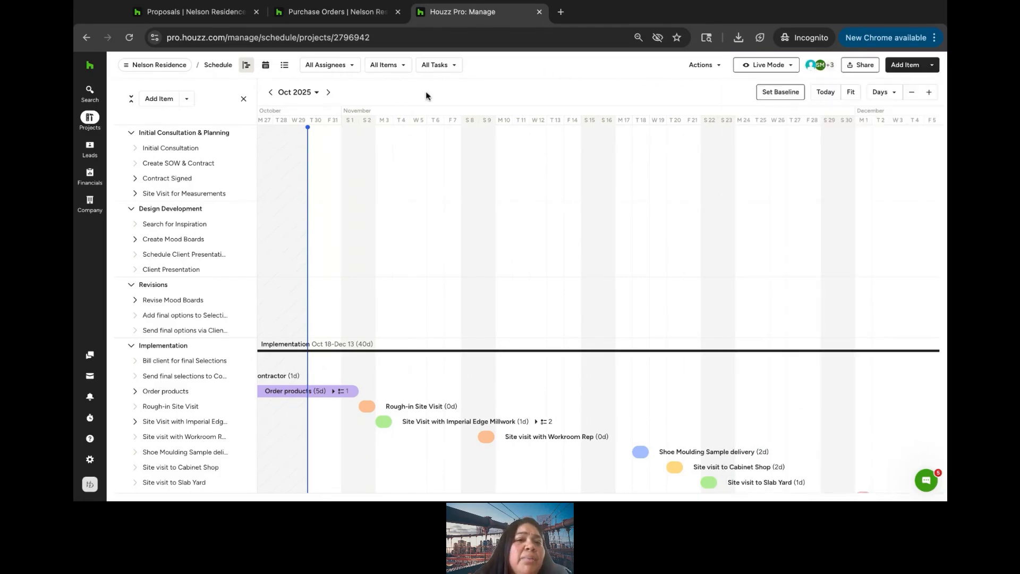
left_click(160, 69)
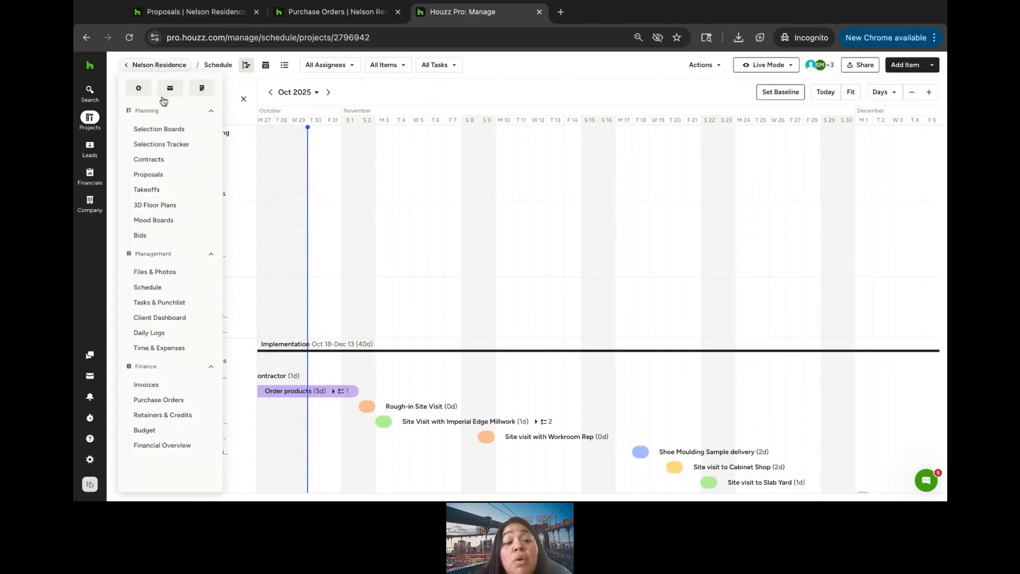
left_click(161, 353)
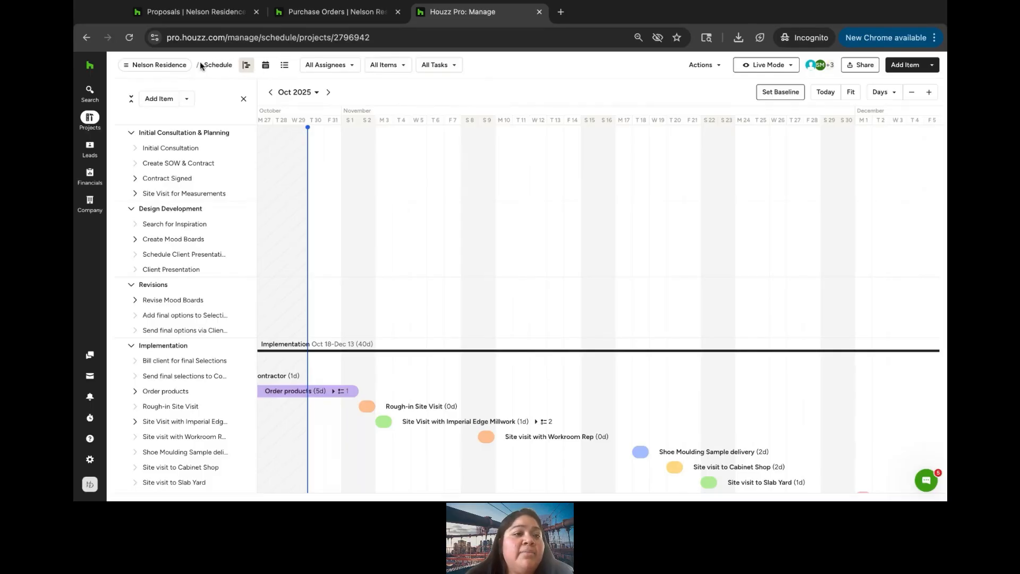
left_click(162, 67)
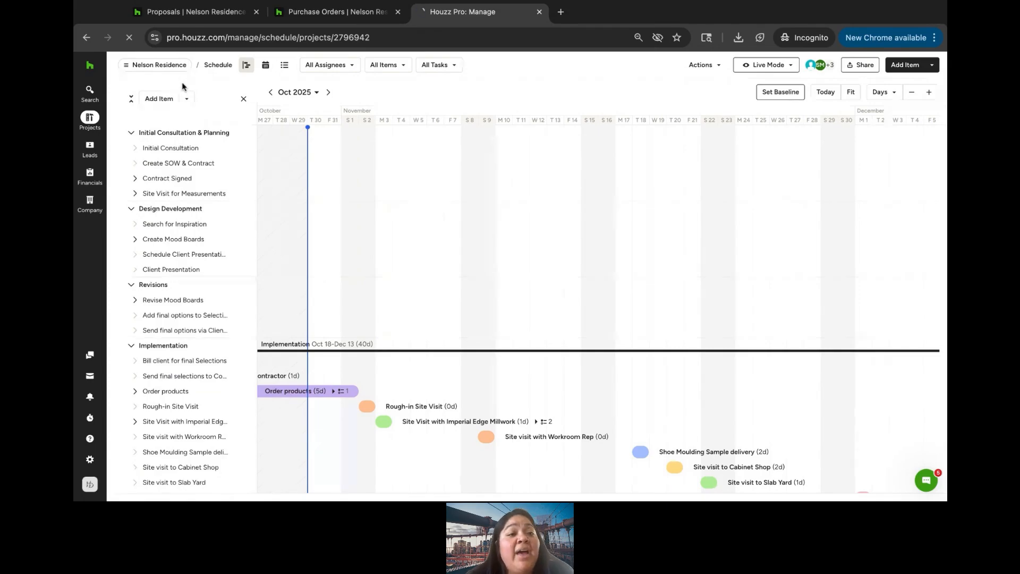
mouse_move(137, 131)
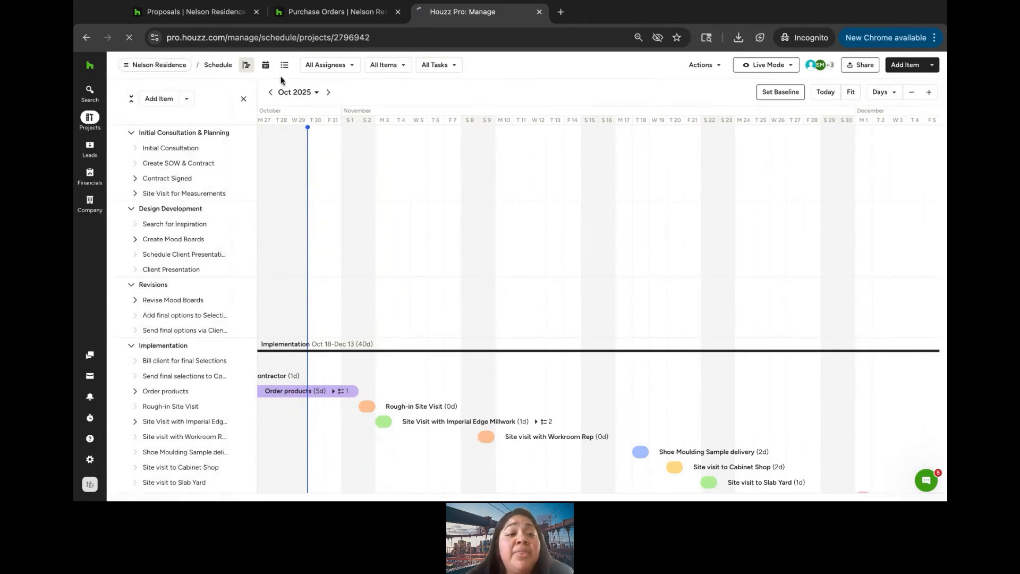
mouse_move(154, 65)
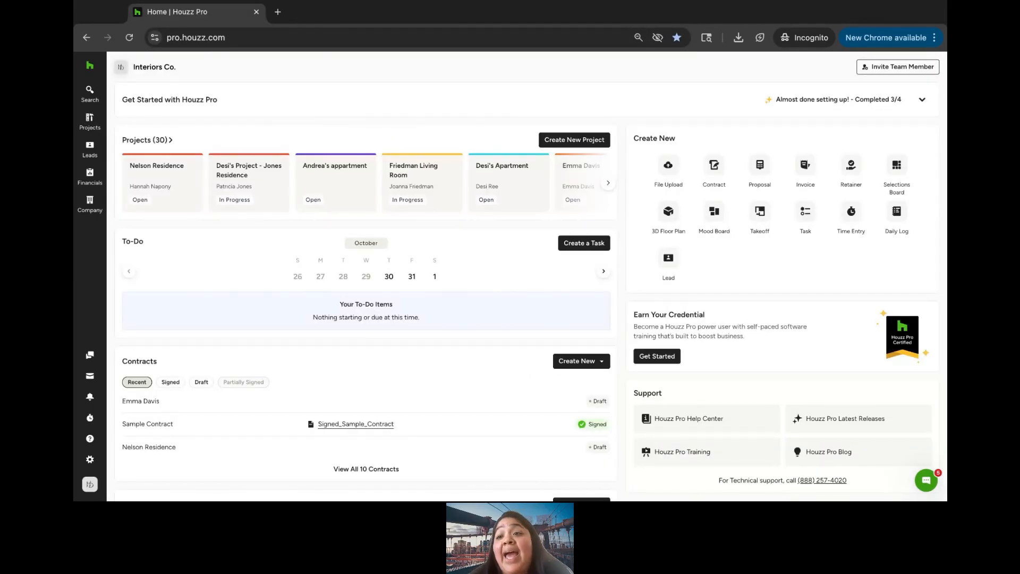
Step: Open the company's Team Members list, check the Admin, Design Team and Finance roles in the invitation form, and close it without inviting anyone
left_click(89, 202)
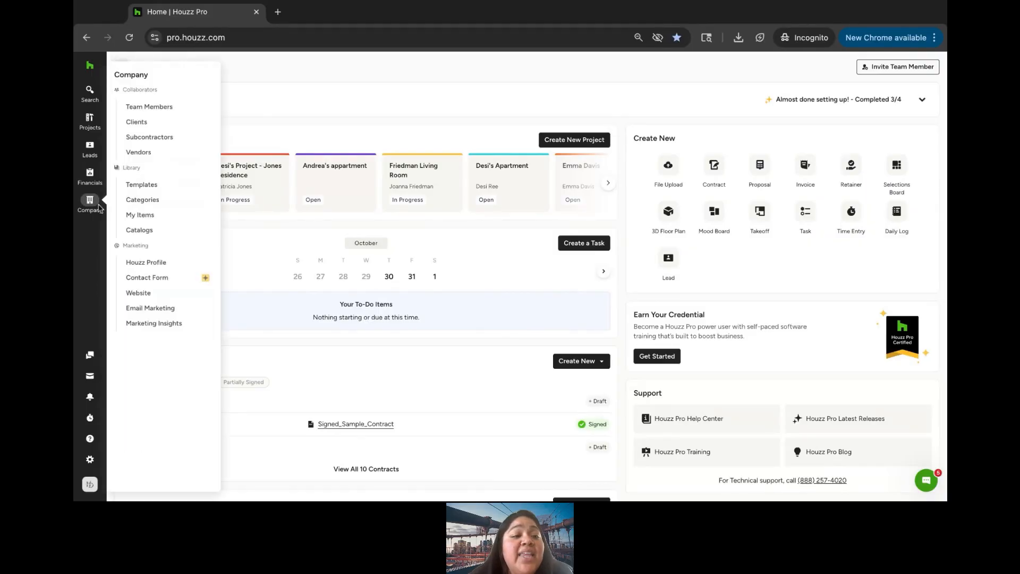
left_click(161, 108)
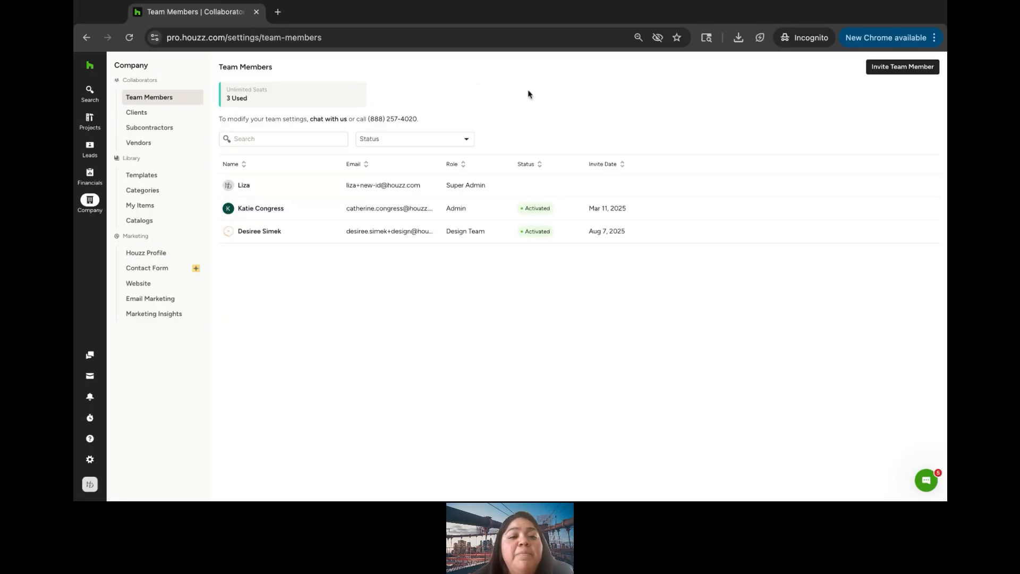
left_click(891, 71)
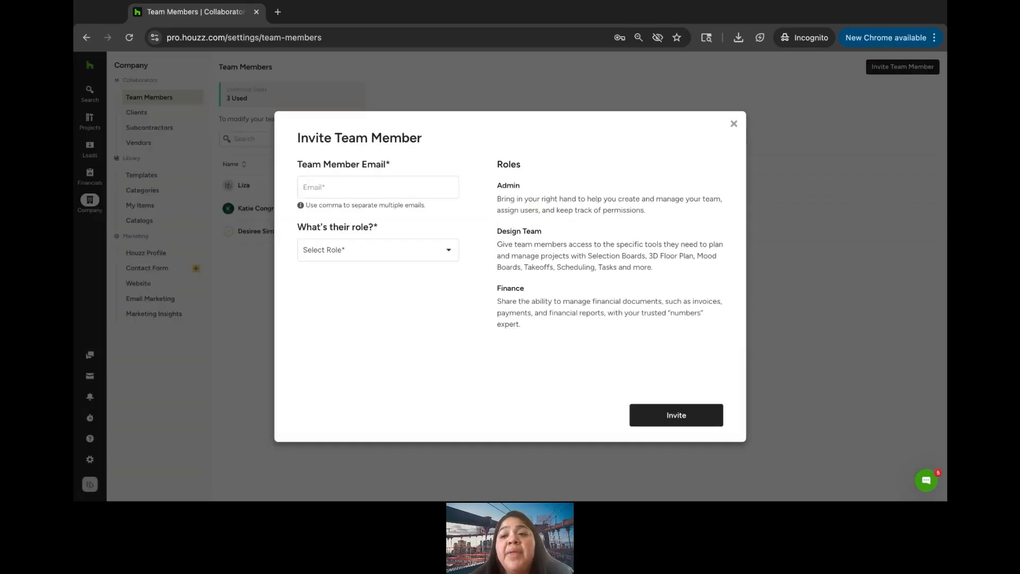
left_click(733, 124)
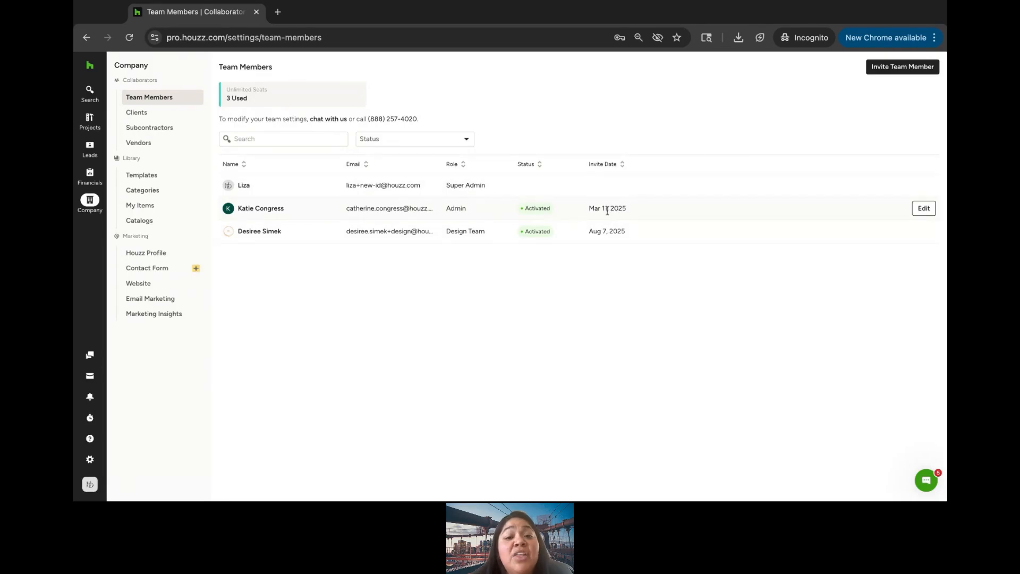
Step: Open the team member invitation form and check its email field and the available role options
left_click(889, 74)
left_click(444, 184)
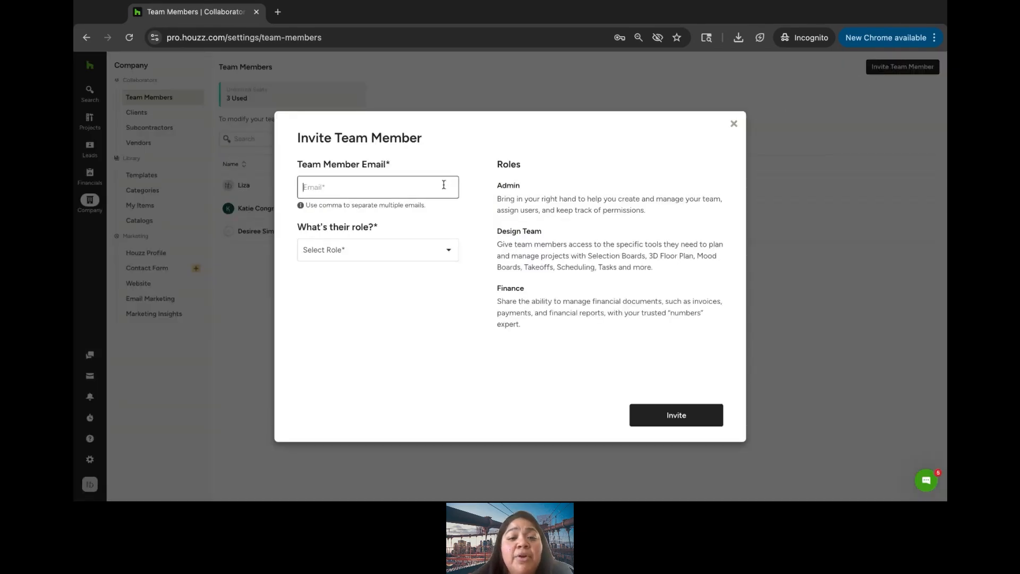
left_click(451, 161)
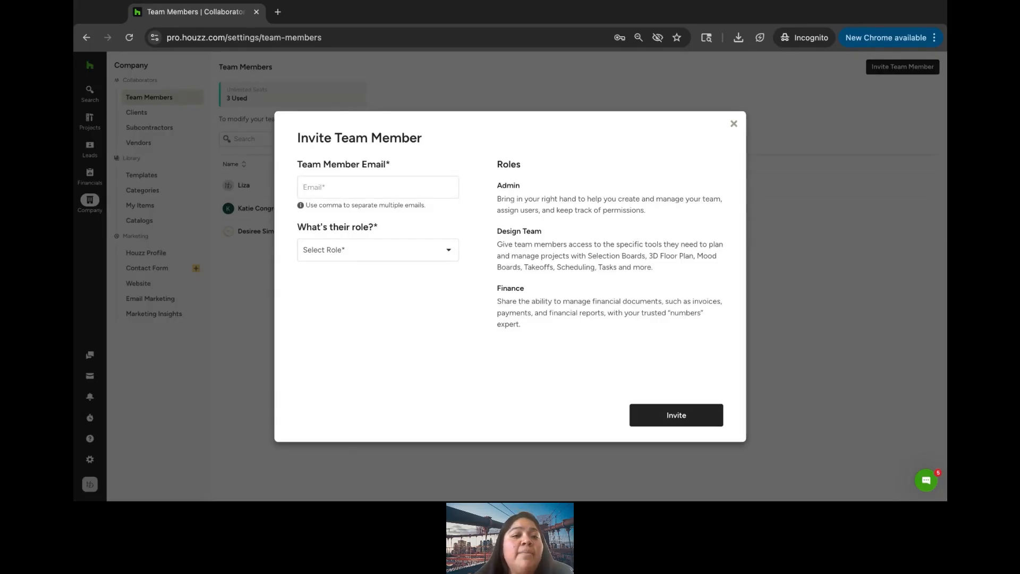
left_click(438, 186)
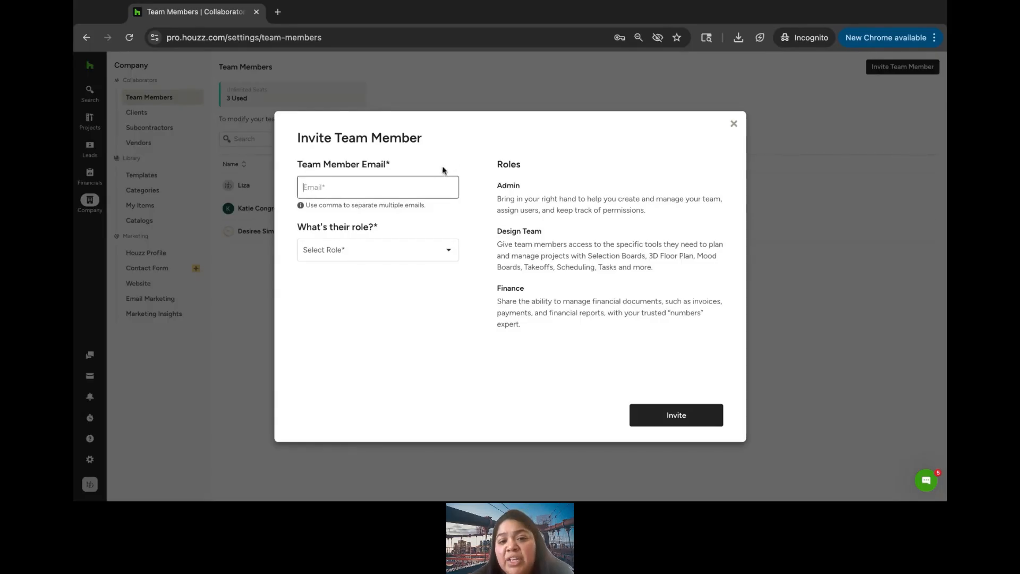
left_click(444, 169)
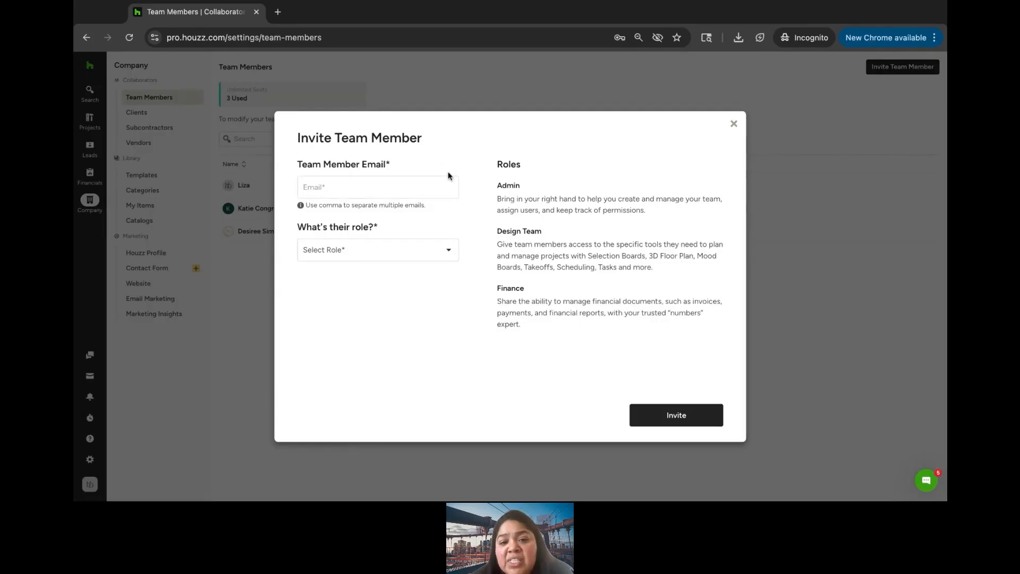
left_click(420, 250)
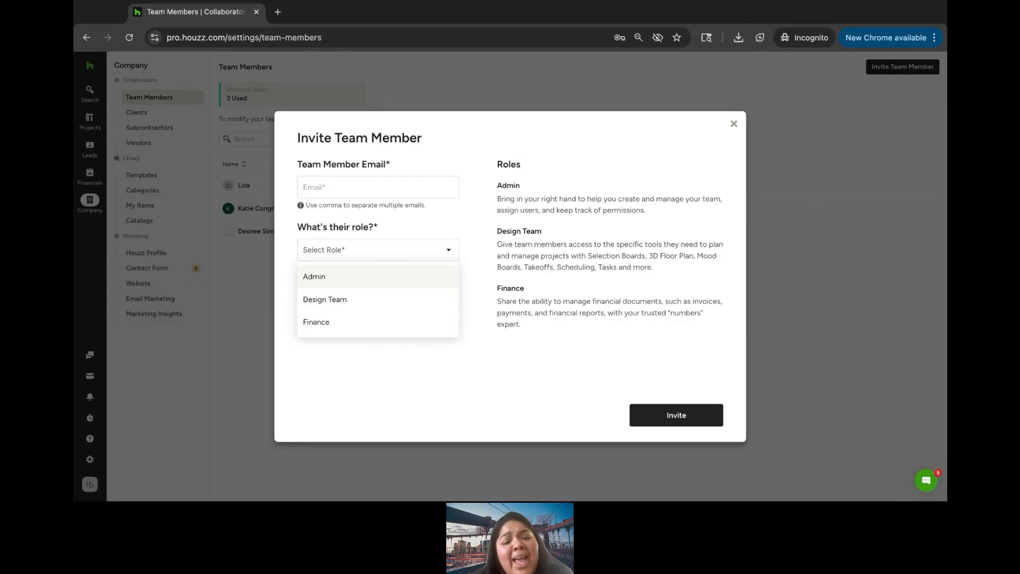
left_click(412, 230)
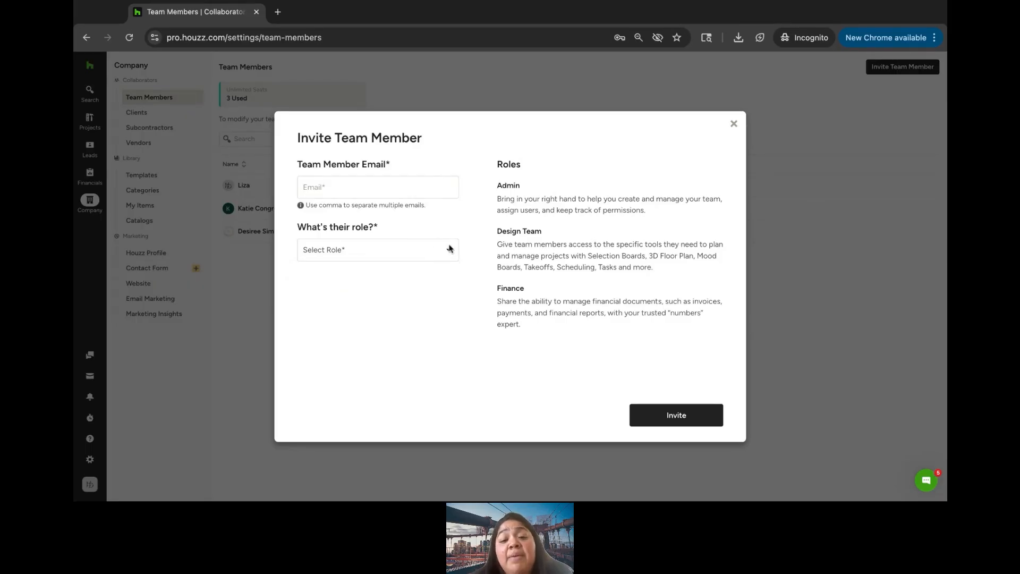
Step: Read the Finance, Design Team and Admin role descriptions, and close the invitation form without inviting anyone
triple_click(529, 328)
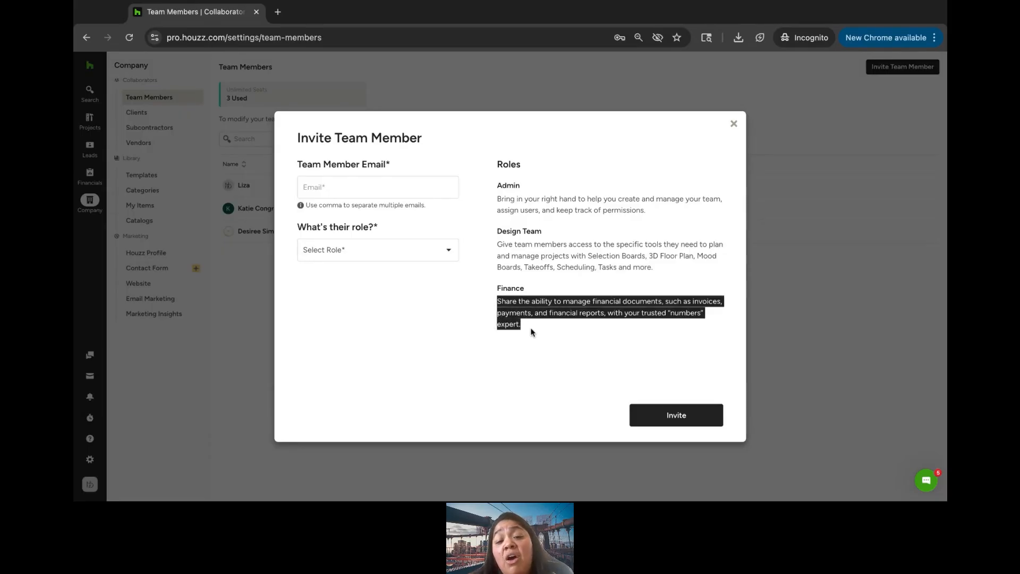
left_click(449, 217)
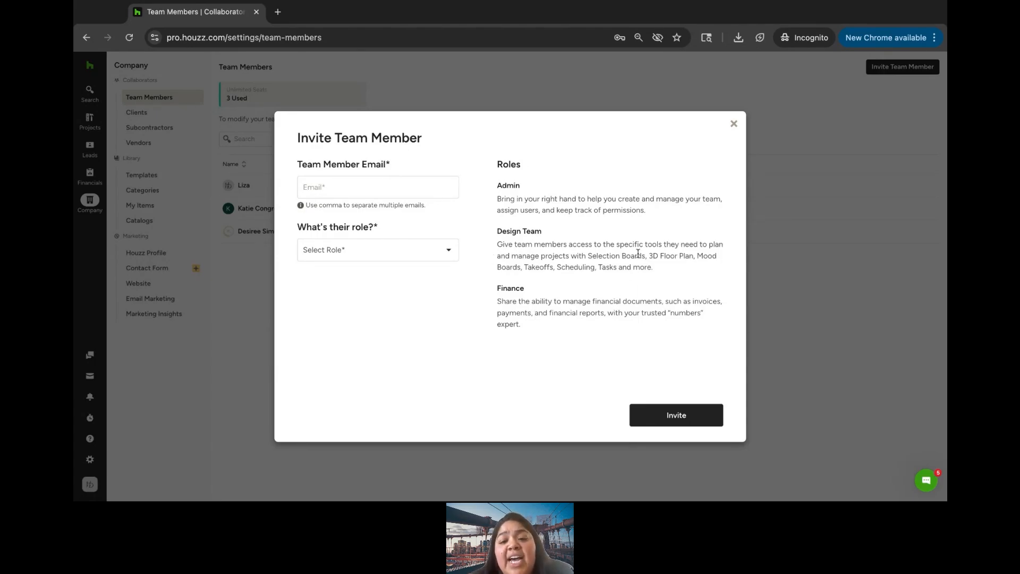
triple_click(523, 325)
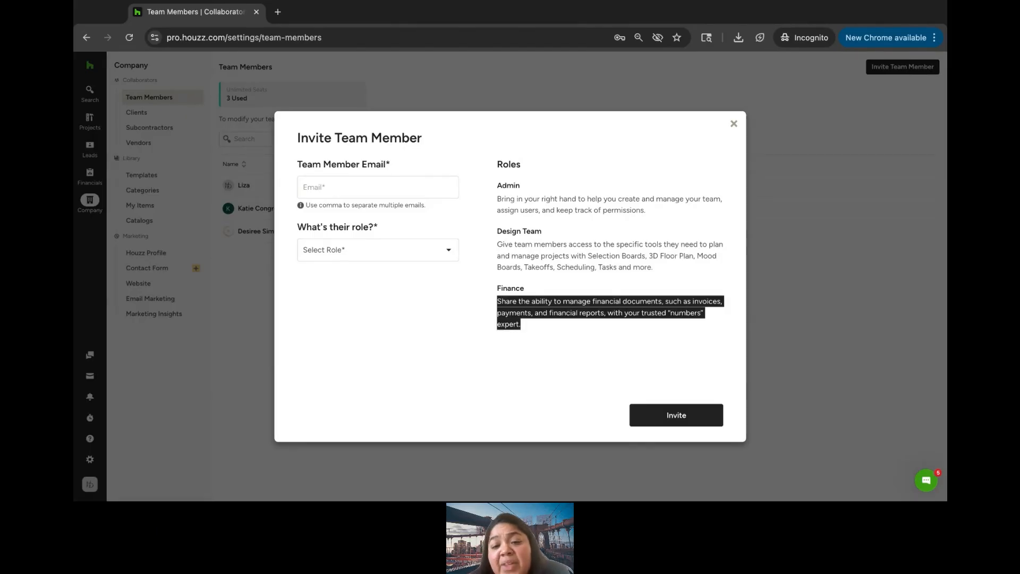
left_click_drag(561, 279, 498, 255)
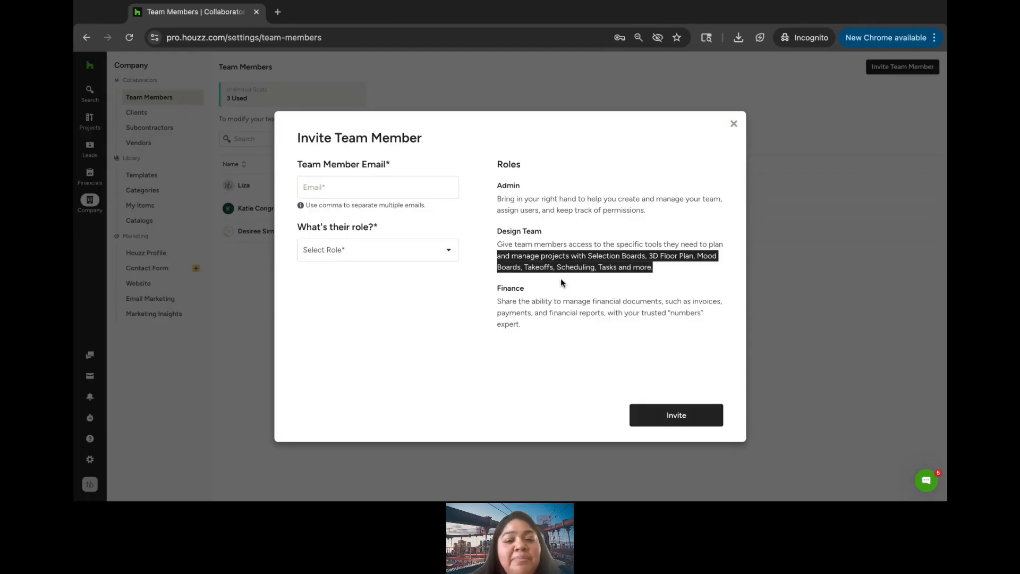
left_click_drag(560, 278, 497, 244)
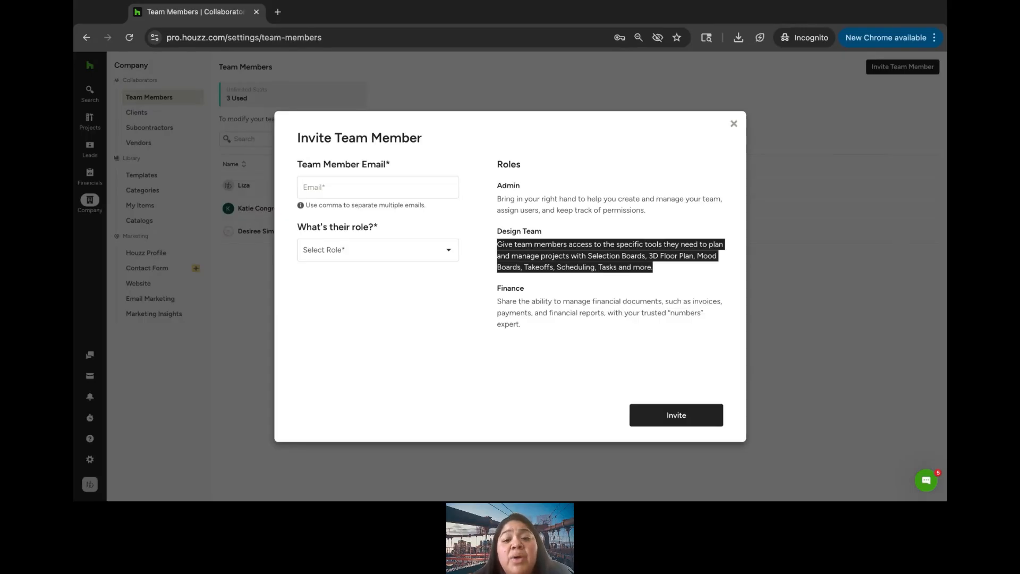
triple_click(514, 224)
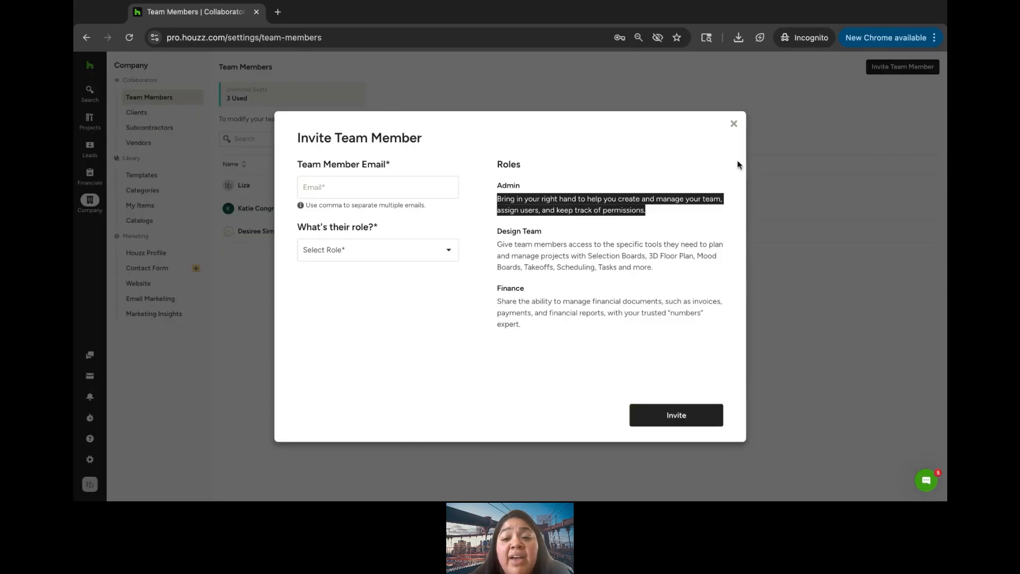
left_click(734, 125)
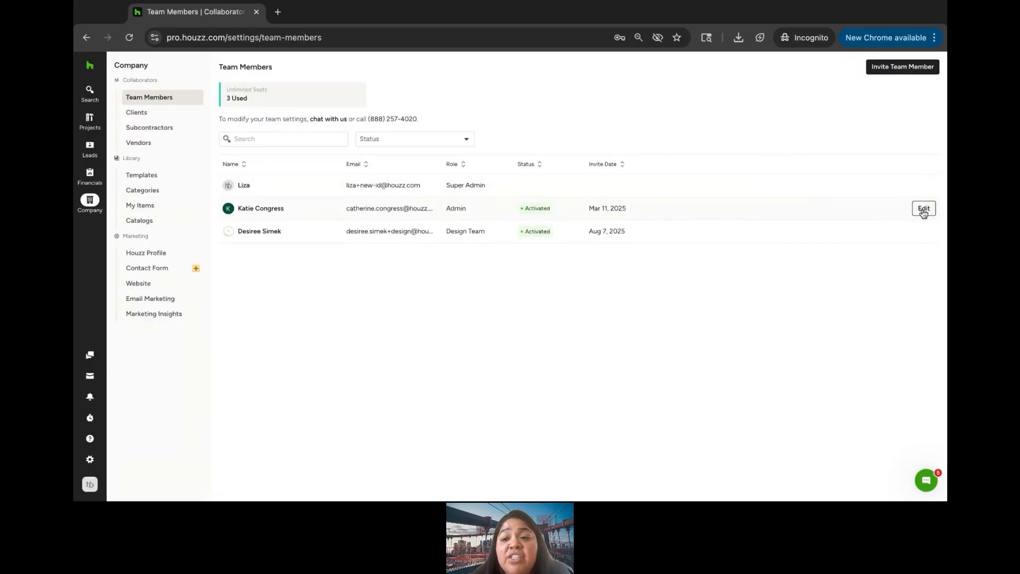
Step: Open the Admin team member's settings for editing and grant the Houzz Pro Subscription and Online Payments administrative permissions
left_click(923, 209)
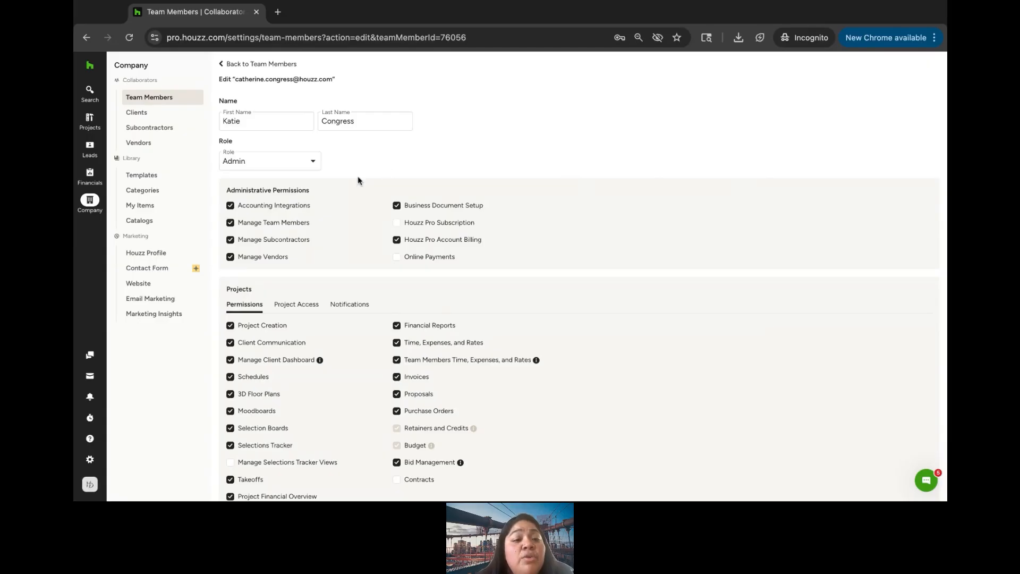
left_click(396, 222)
left_click(396, 257)
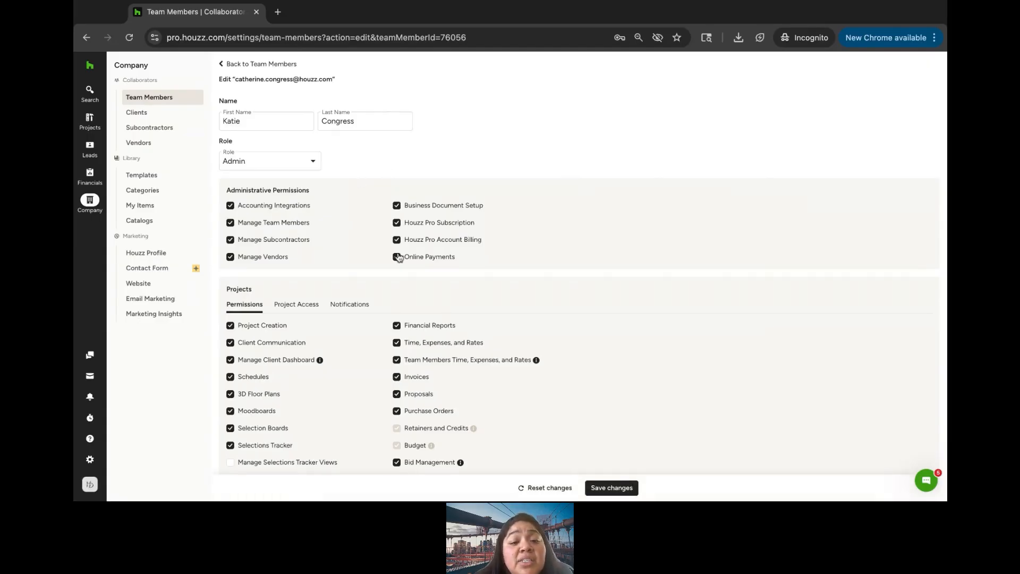
scroll(383, 267, "down", 5)
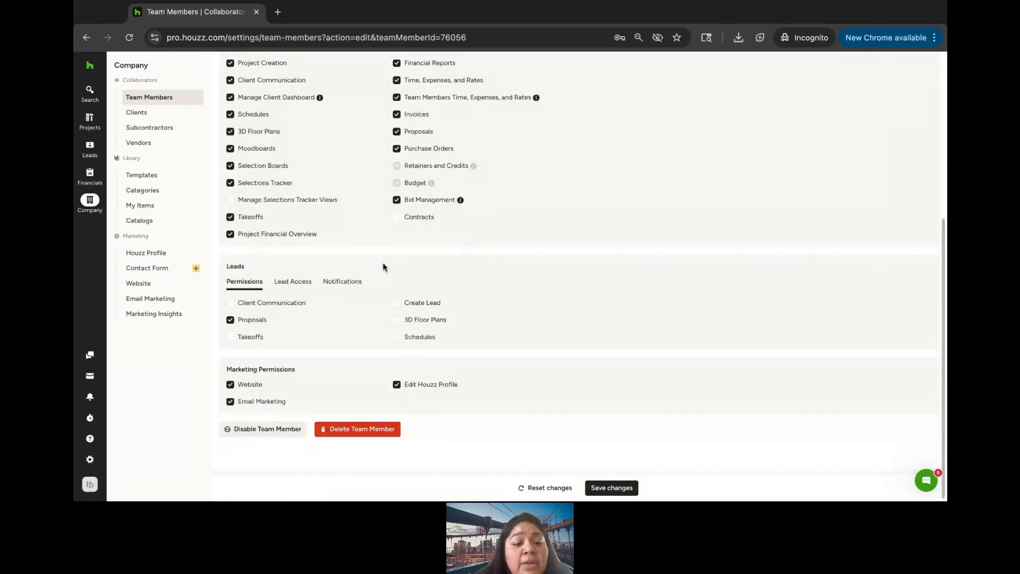
scroll(366, 279, "up", 5)
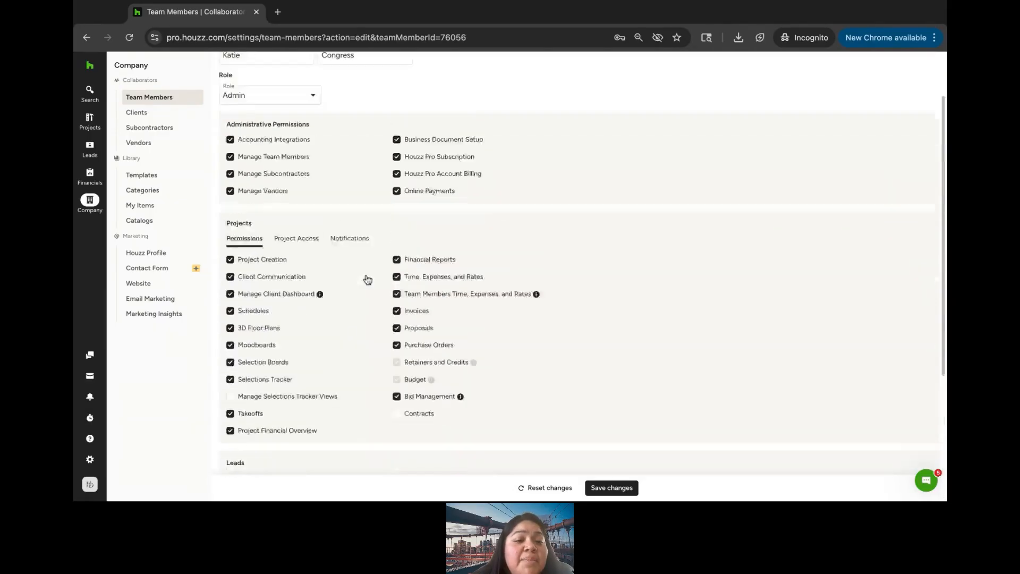
Step: Remove all eight administrative permissions from the Admin team member, from Accounting Integrations through Online Payments
left_click(230, 205)
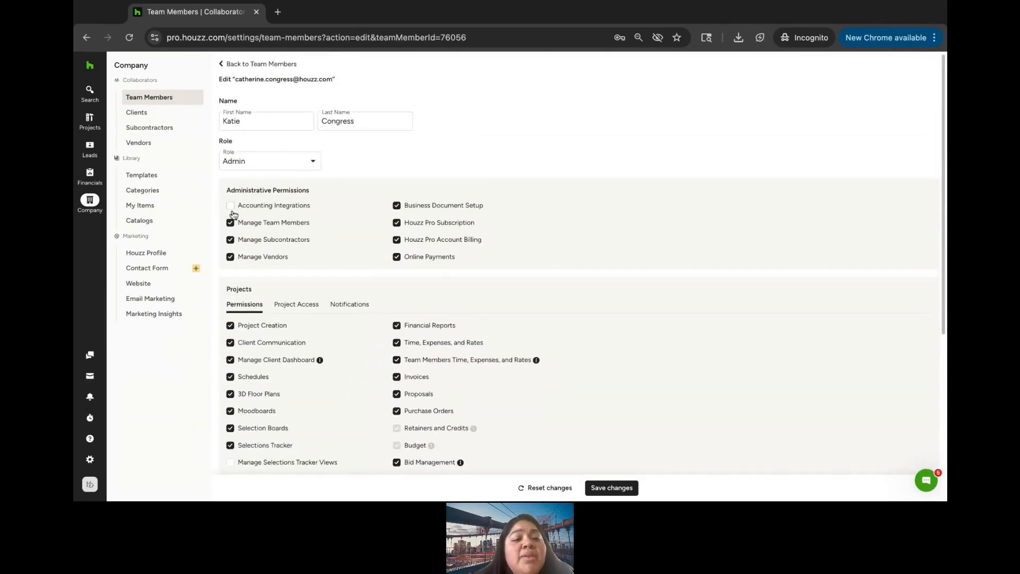
left_click(231, 223)
left_click(231, 239)
left_click(231, 257)
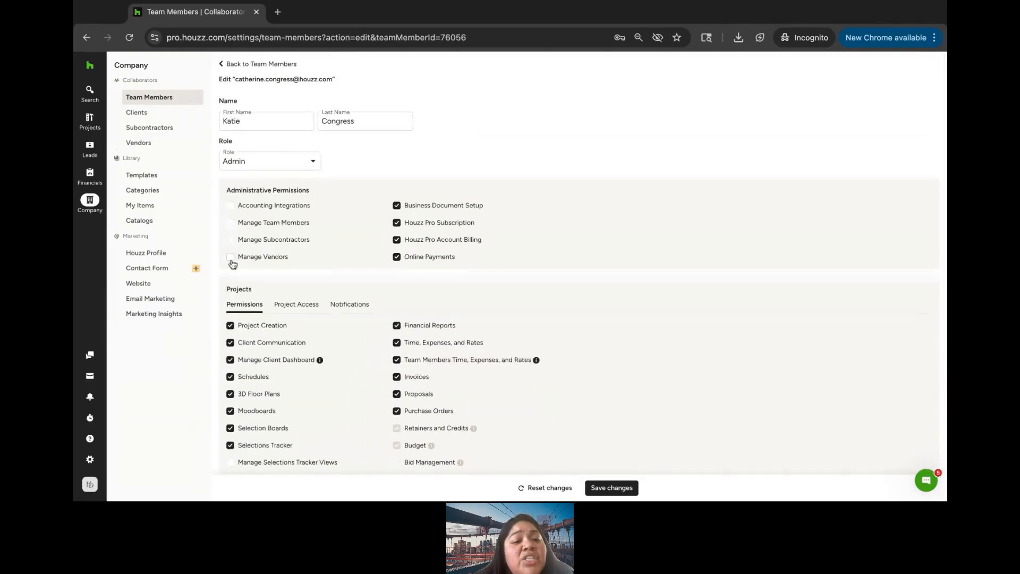
left_click(396, 206)
left_click(396, 222)
left_click(396, 240)
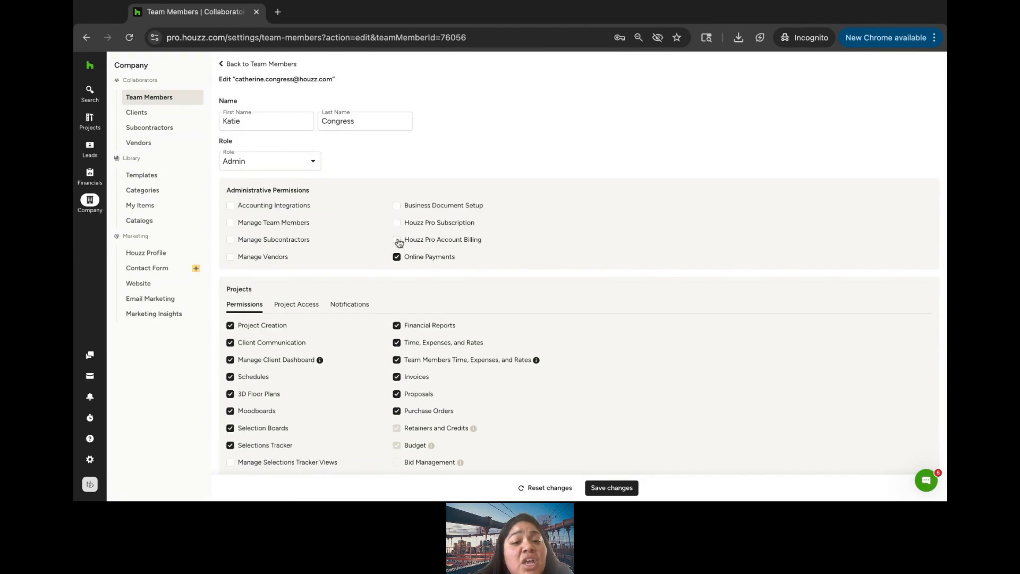
left_click(397, 258)
Step: Remove the Proposals permission under Leads and the Website, Email Marketing and Edit Houzz Profile marketing permissions
scroll(409, 167, "down", 3)
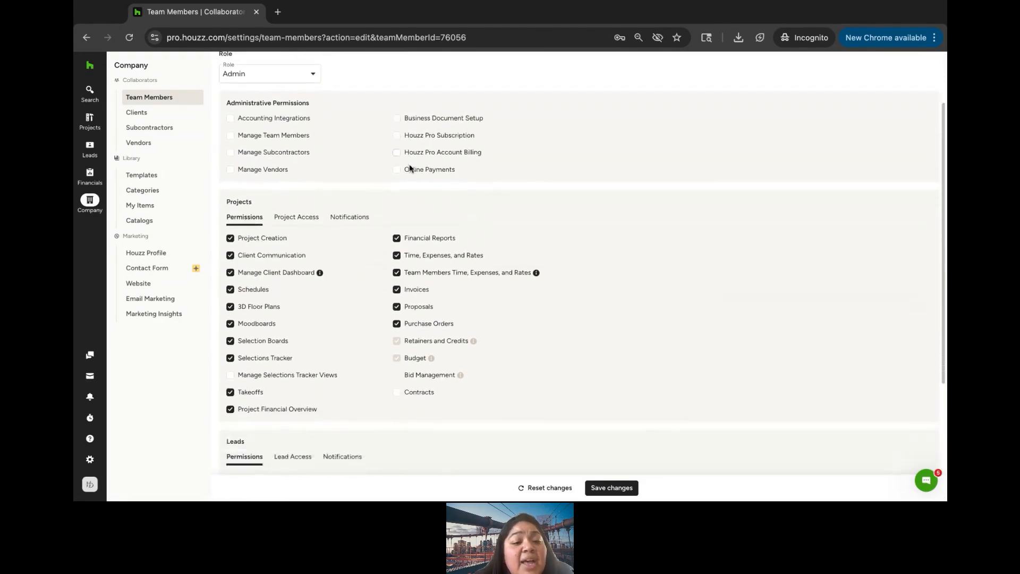
scroll(275, 282, "down", 2)
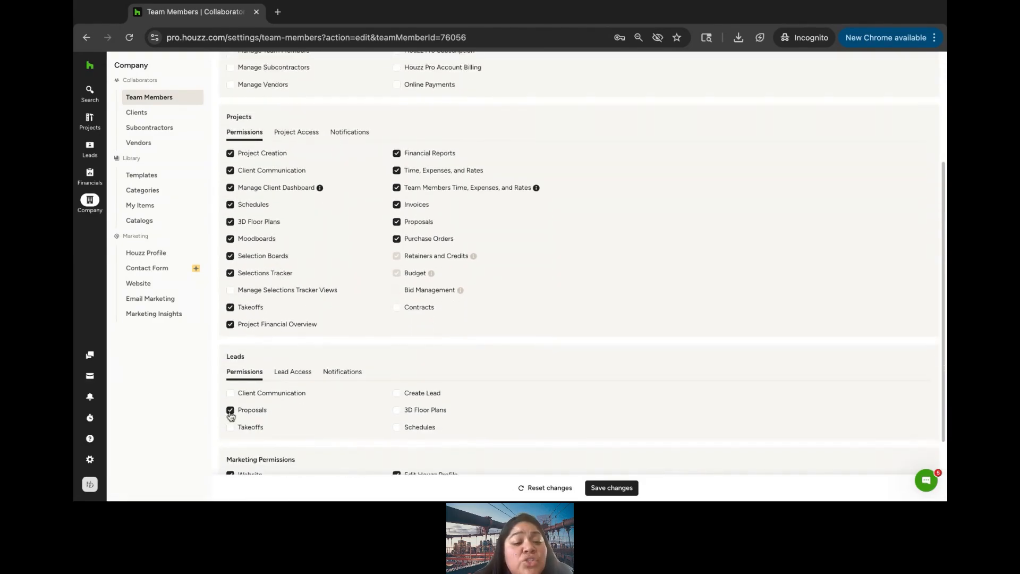
scroll(301, 291, "up", 1)
scroll(259, 369, "down", 1)
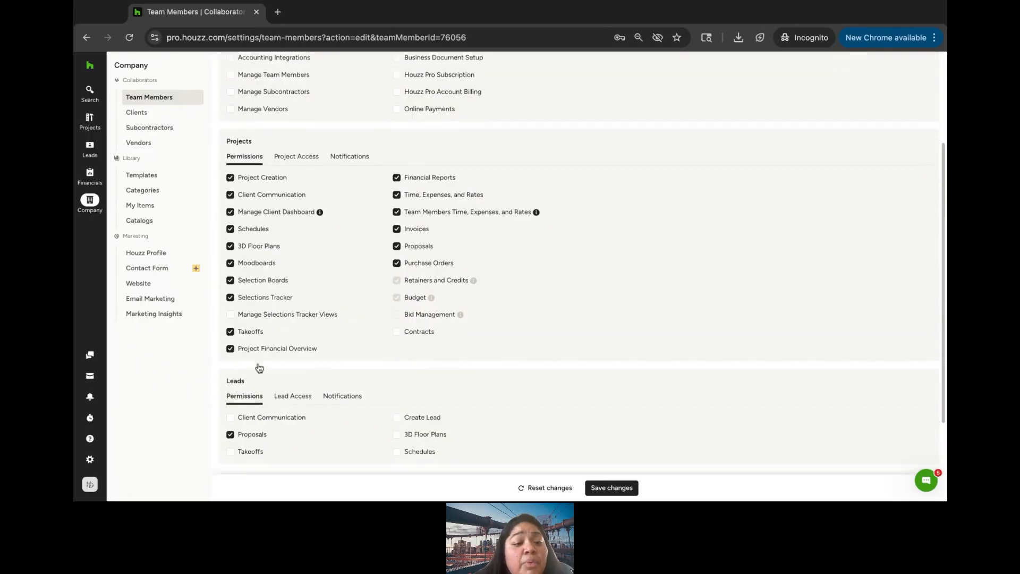
left_click(230, 425)
scroll(298, 426, "down", 2)
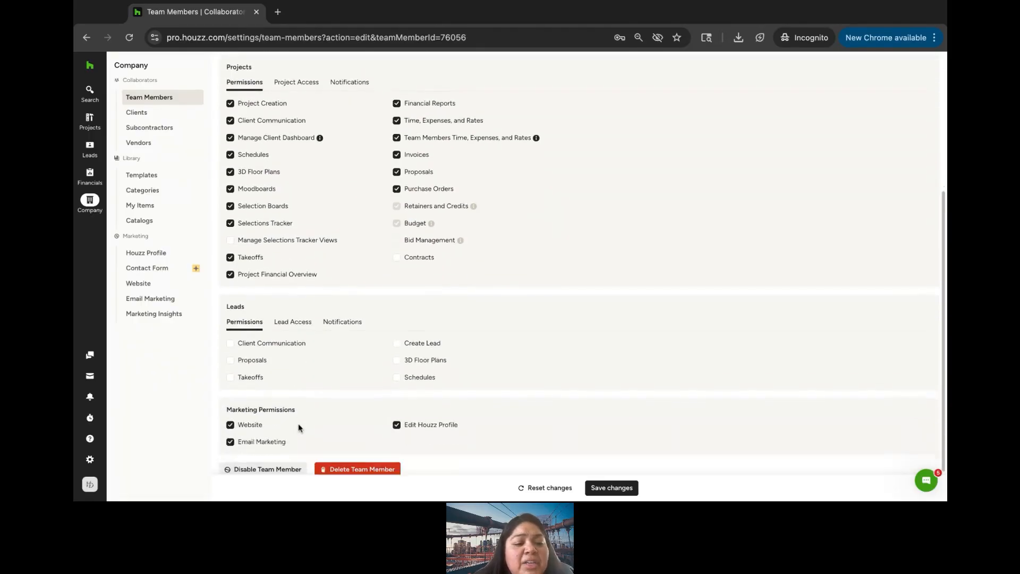
left_click(230, 407)
left_click(230, 423)
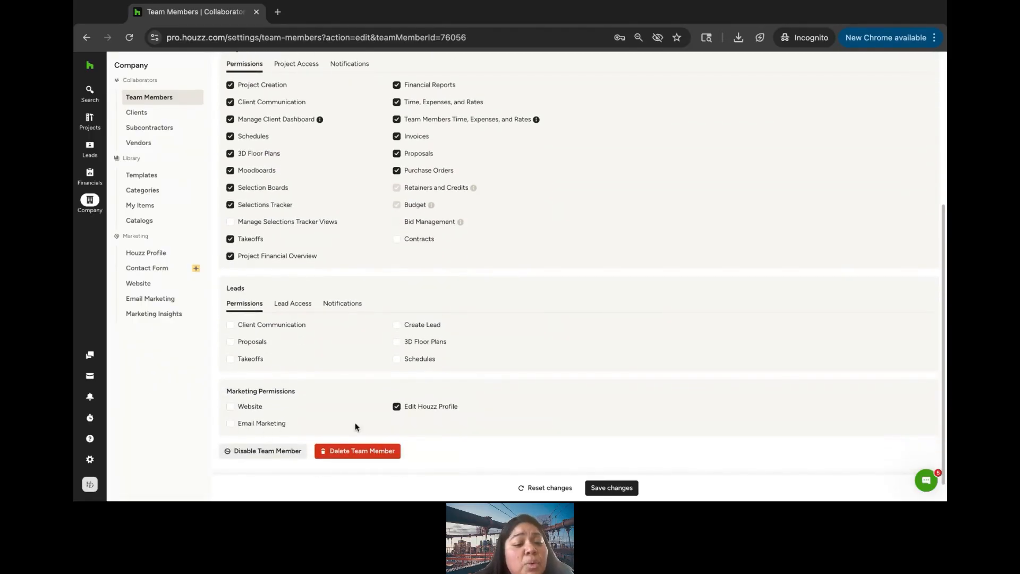
left_click(396, 408)
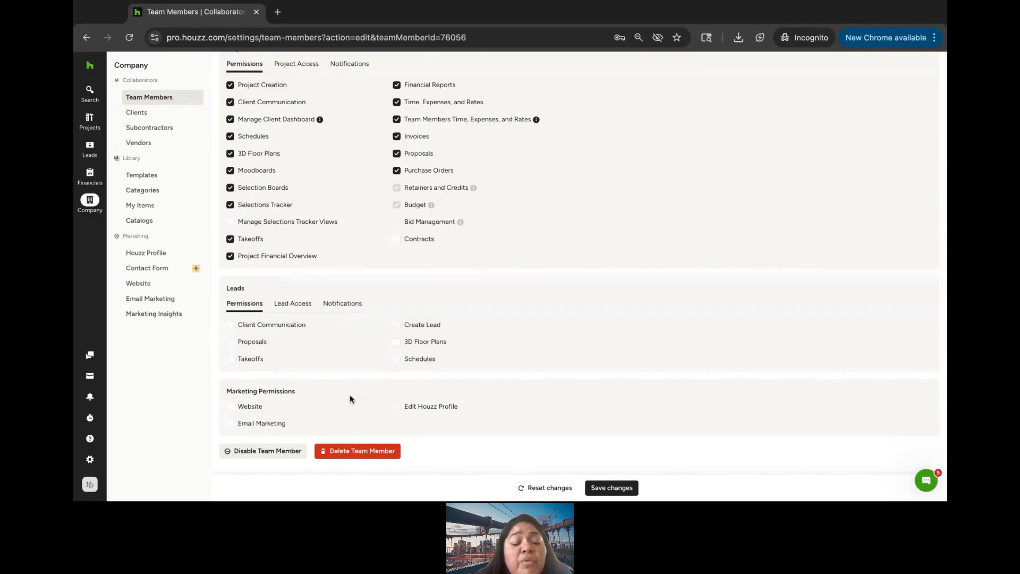
Step: Grant the Manage Selections Tracker Views, Contracts and Budget permissions for projects
scroll(362, 336, "up", 3)
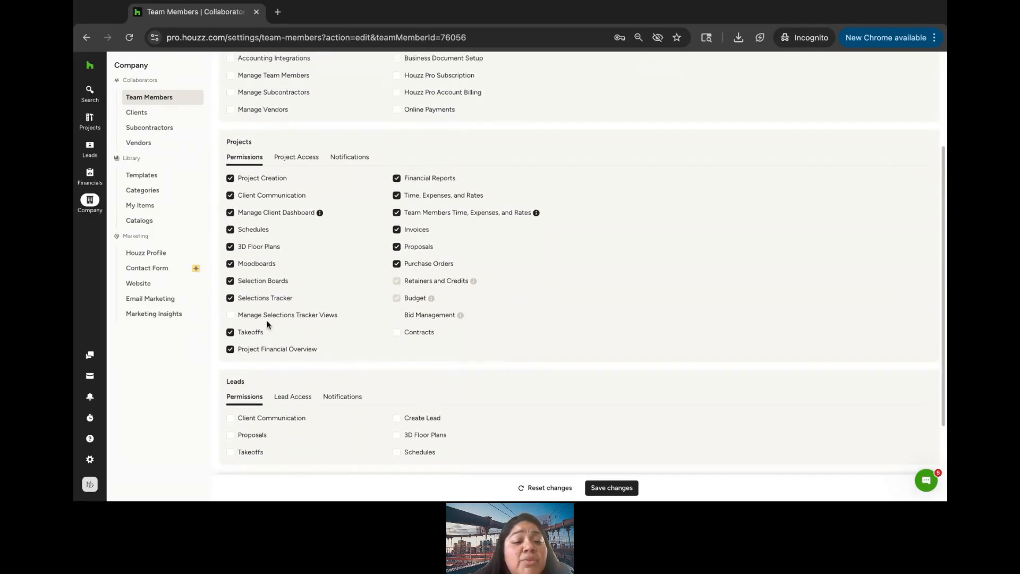
left_click(268, 319)
left_click(398, 332)
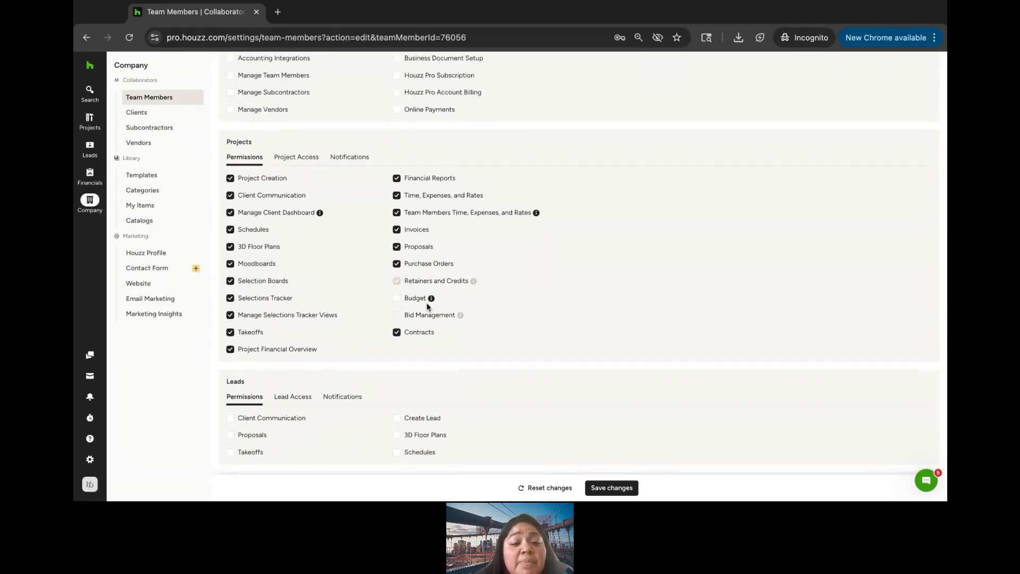
left_click(397, 298)
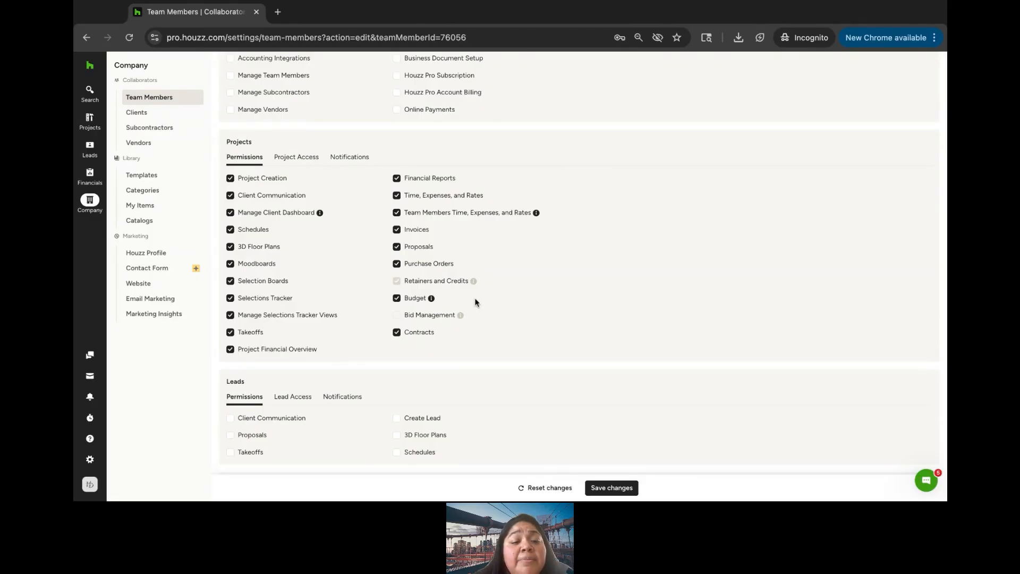
Step: Limit the team member's project access to the first three listed projects, down to Nelson Residence
left_click(306, 159)
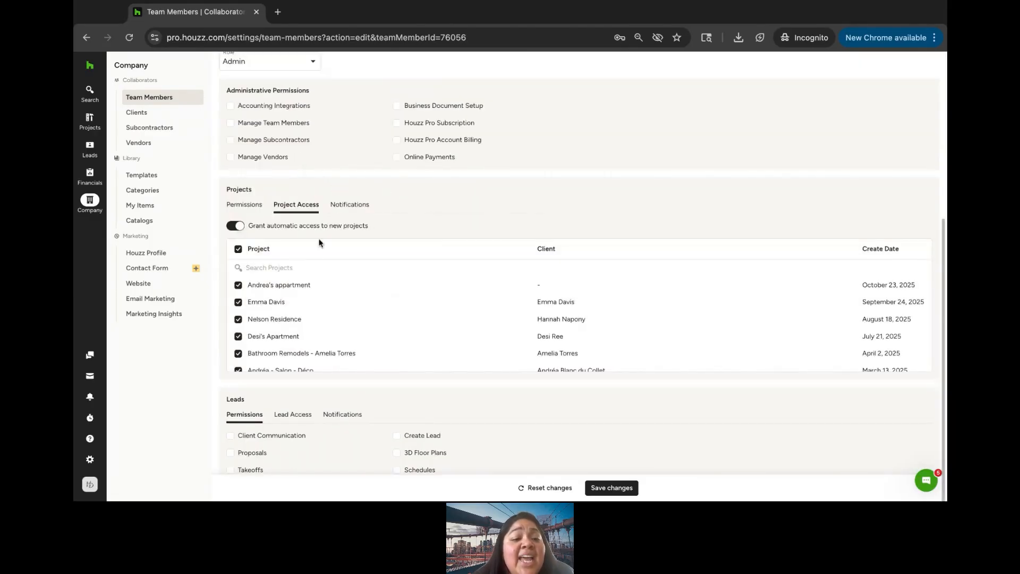
scroll(300, 263, "down", 1)
scroll(270, 269, "up", 1)
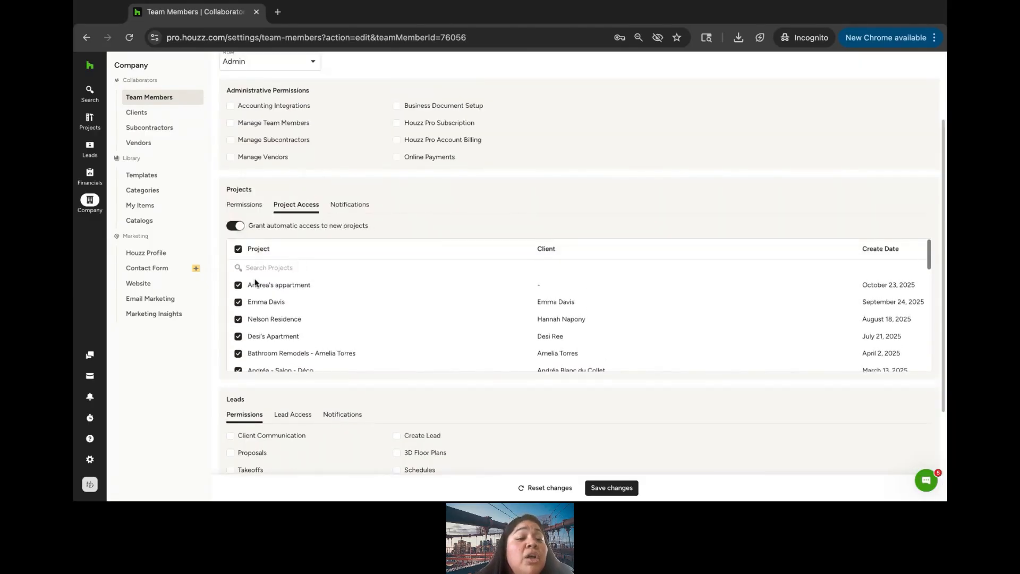
left_click(238, 249)
left_click(238, 285)
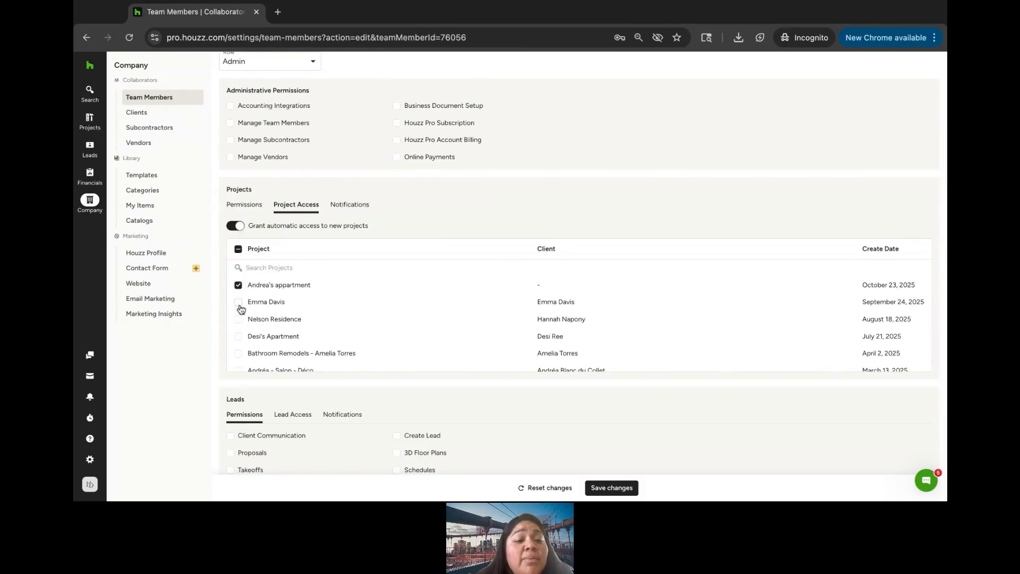
left_click(238, 301)
left_click(238, 319)
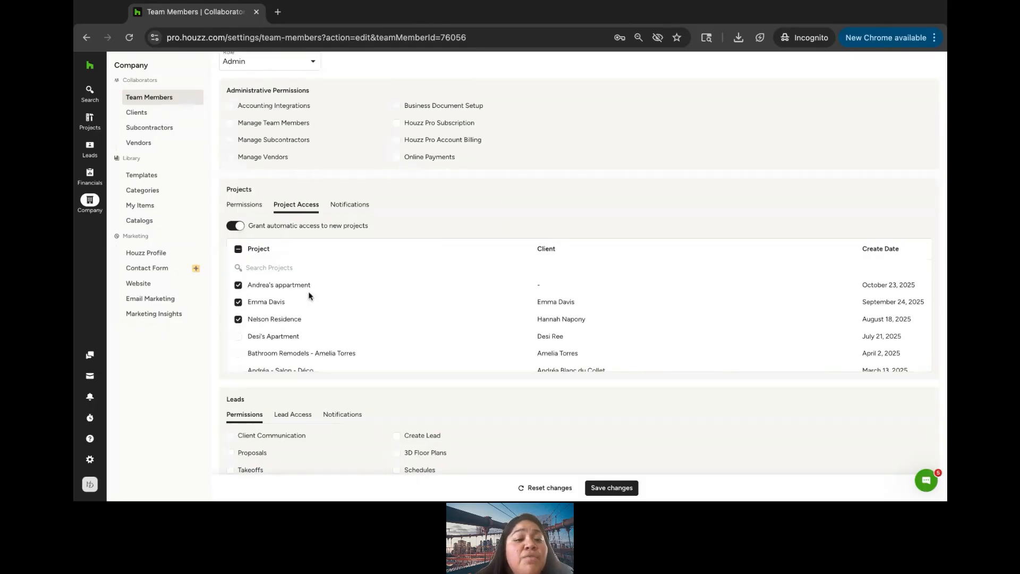
Step: Examine the team member's project notification settings for tasks, including who each trigger notifies
left_click(351, 205)
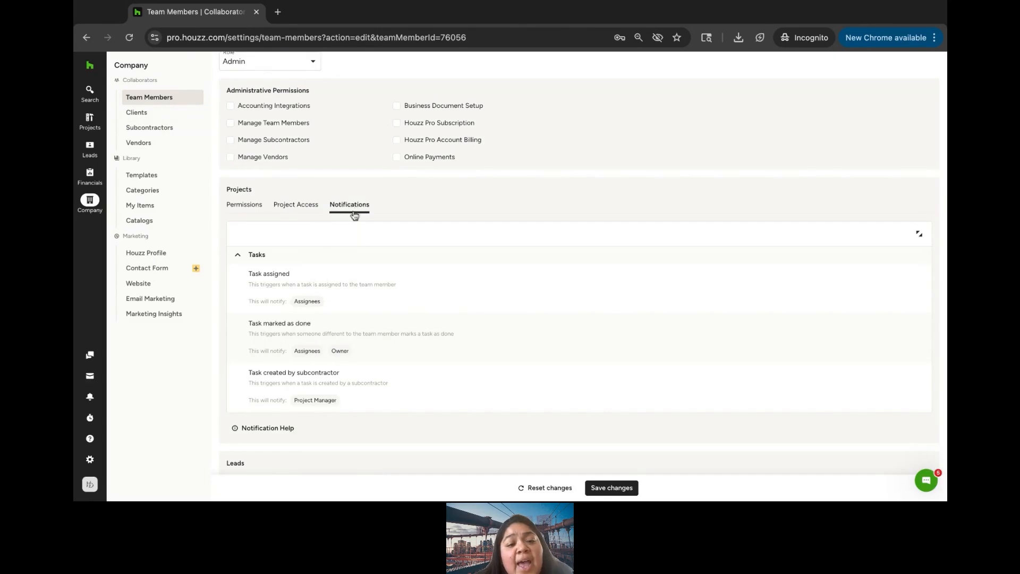
scroll(286, 287, "down", 2)
scroll(286, 287, "down", 1)
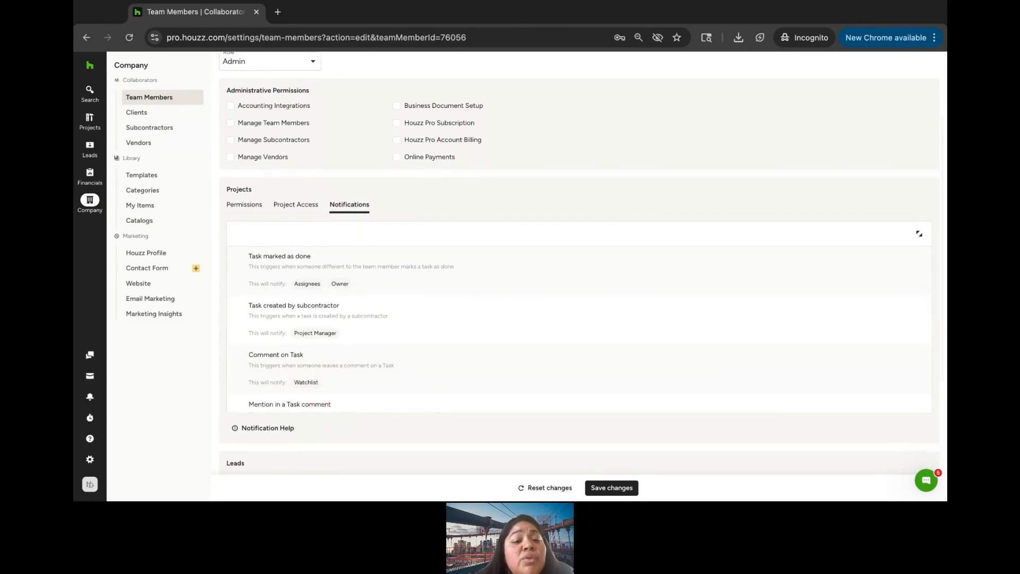
Step: Examine the remaining task notifications and the Team Chat notifications in the team member's project notification settings
scroll(578, 329, "down", 3)
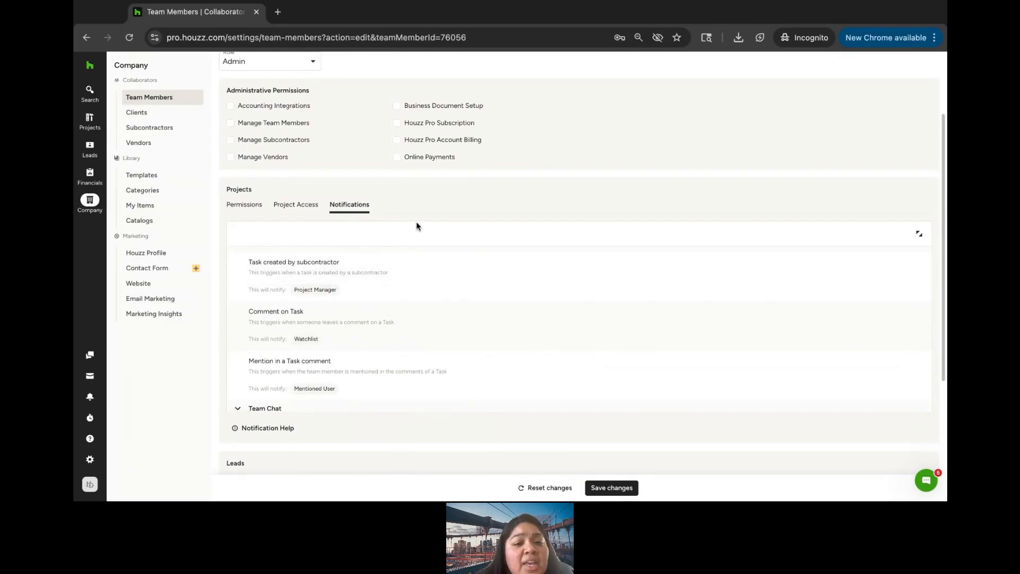
scroll(349, 333, "down", 3)
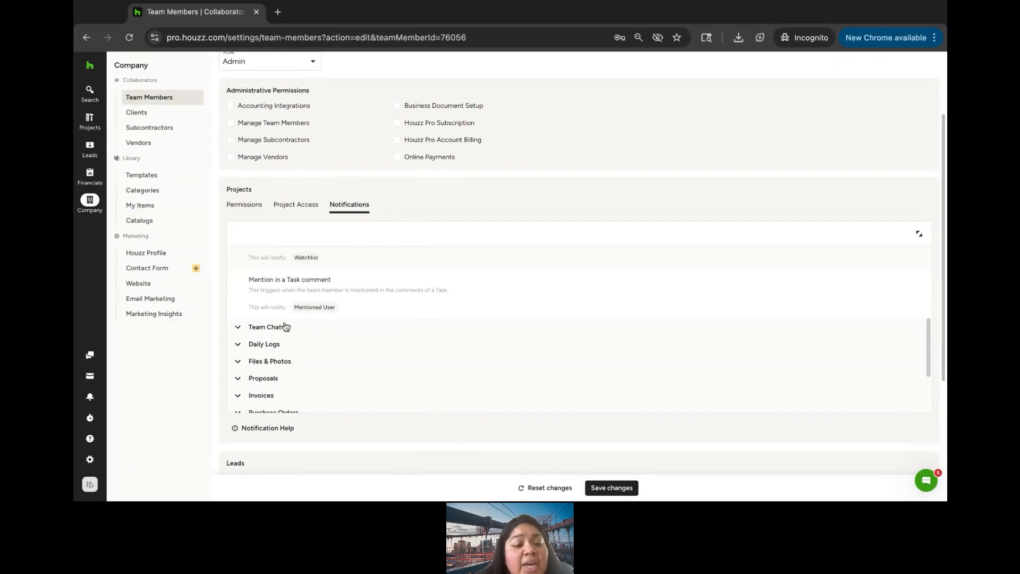
left_click(277, 327)
scroll(289, 345, "down", 3)
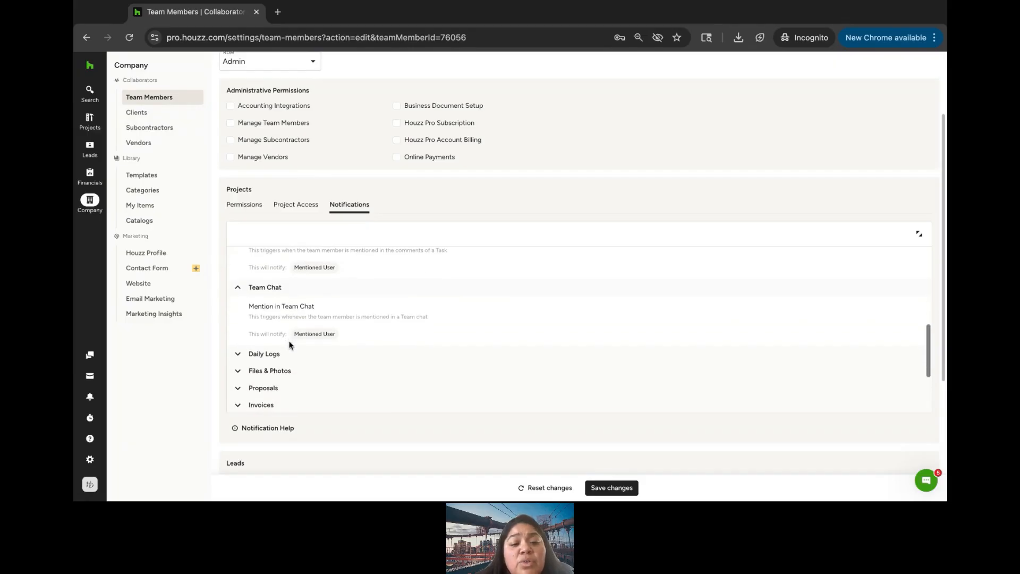
scroll(347, 282, "up", 5)
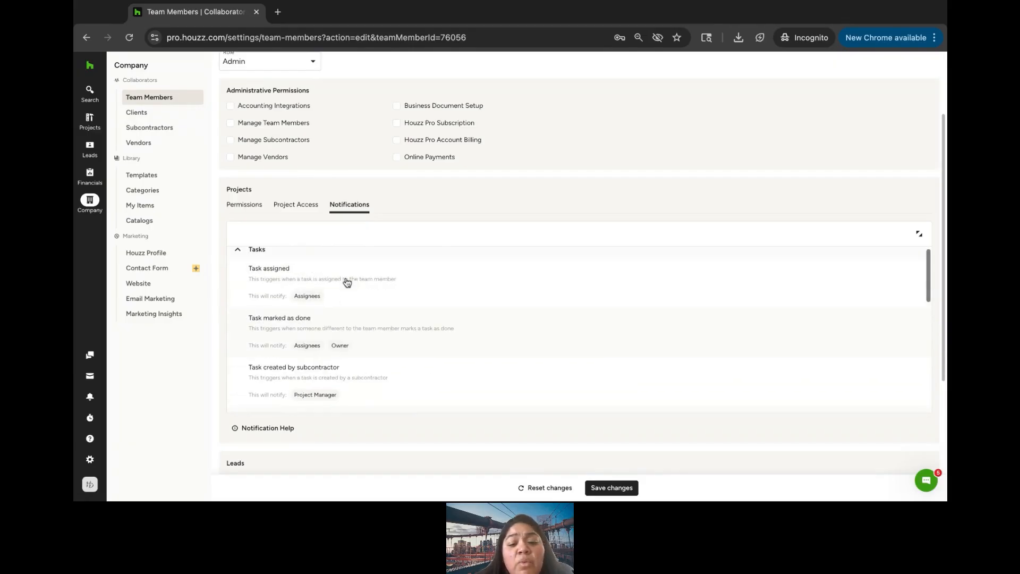
scroll(464, 240, "up", 3)
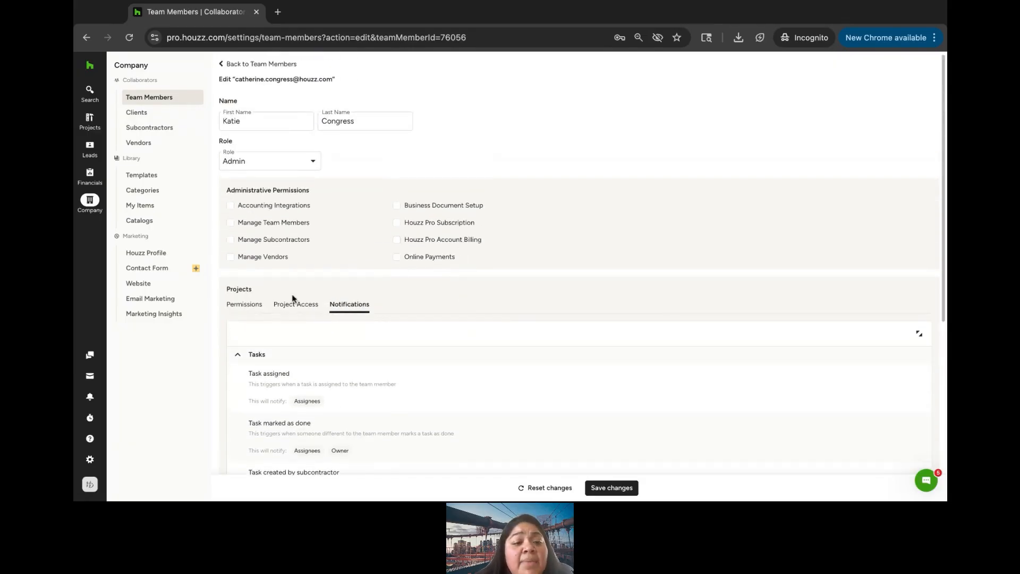
Step: Try the Finance role for the team member and examine its default administrative and project permissions
left_click(248, 304)
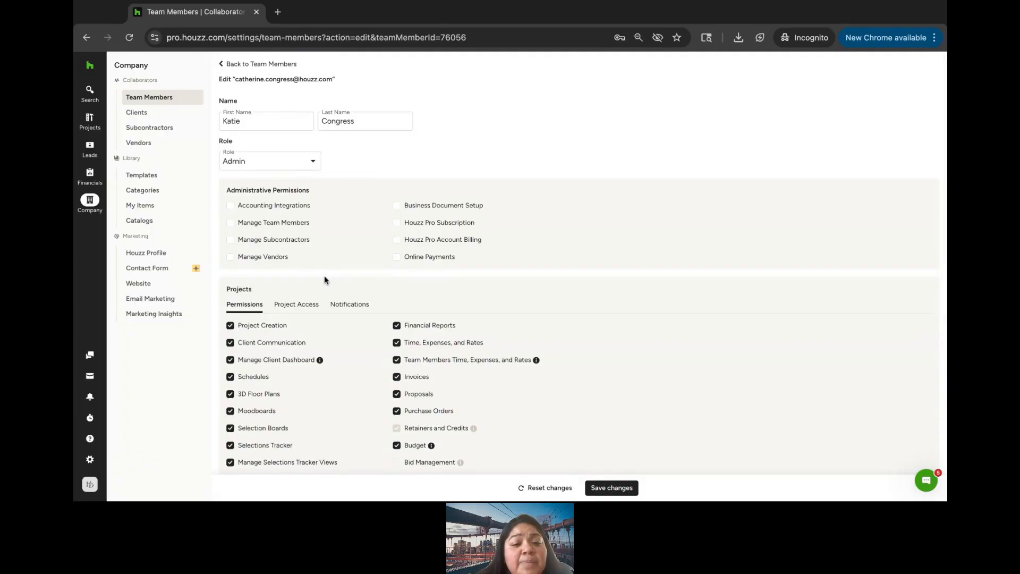
scroll(324, 280, "down", 1)
left_click(283, 142)
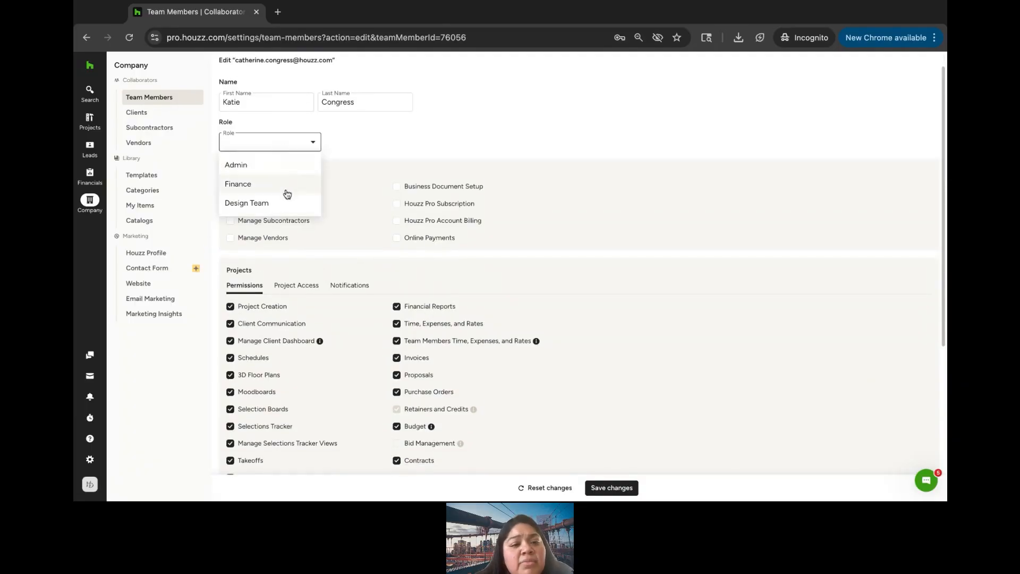
left_click(286, 187)
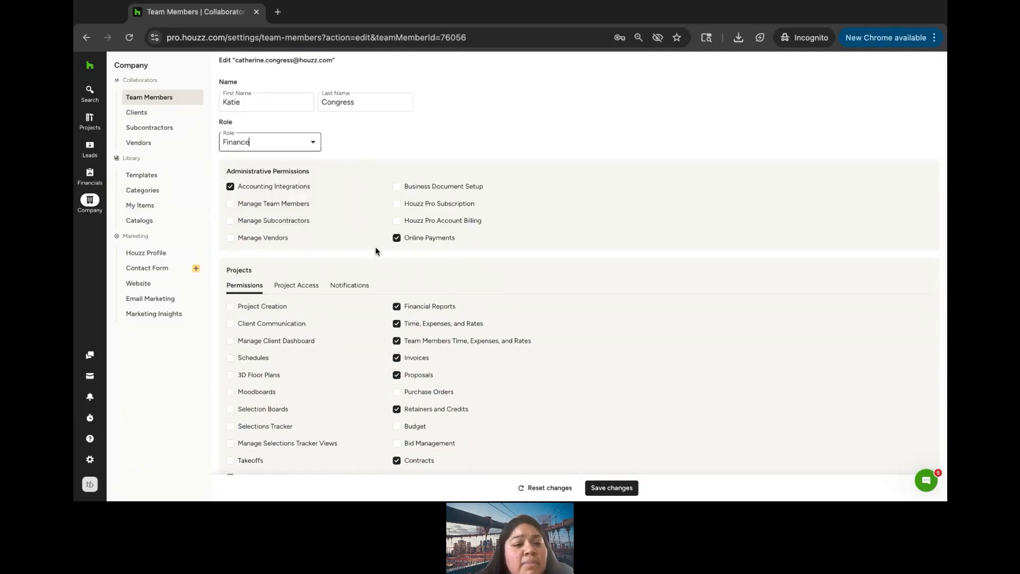
scroll(377, 317, "down", 1)
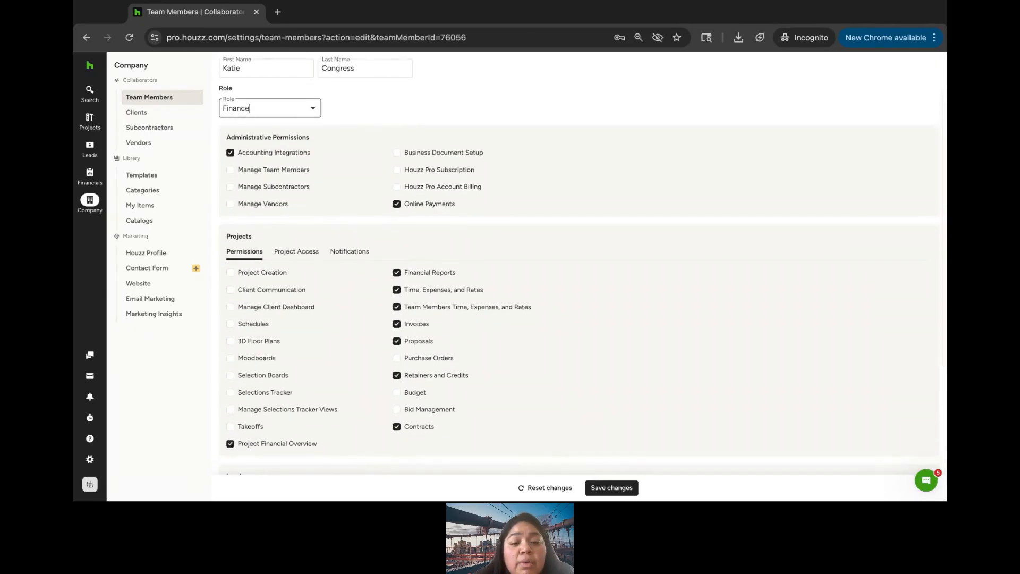
Step: Try the Design Team role, examine its project, lead and marketing permissions, and return to the team members list without saving
left_click(295, 109)
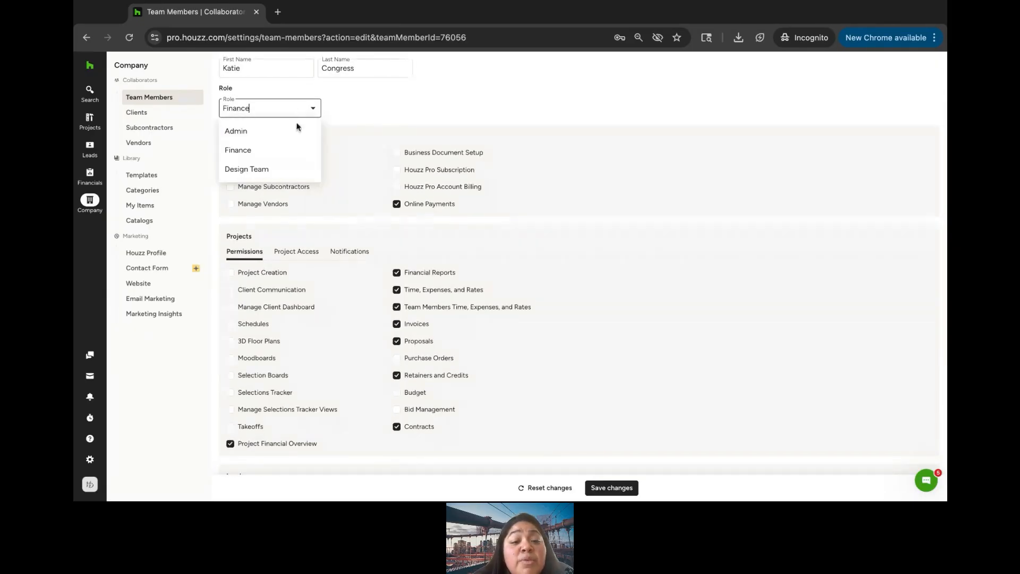
left_click(290, 171)
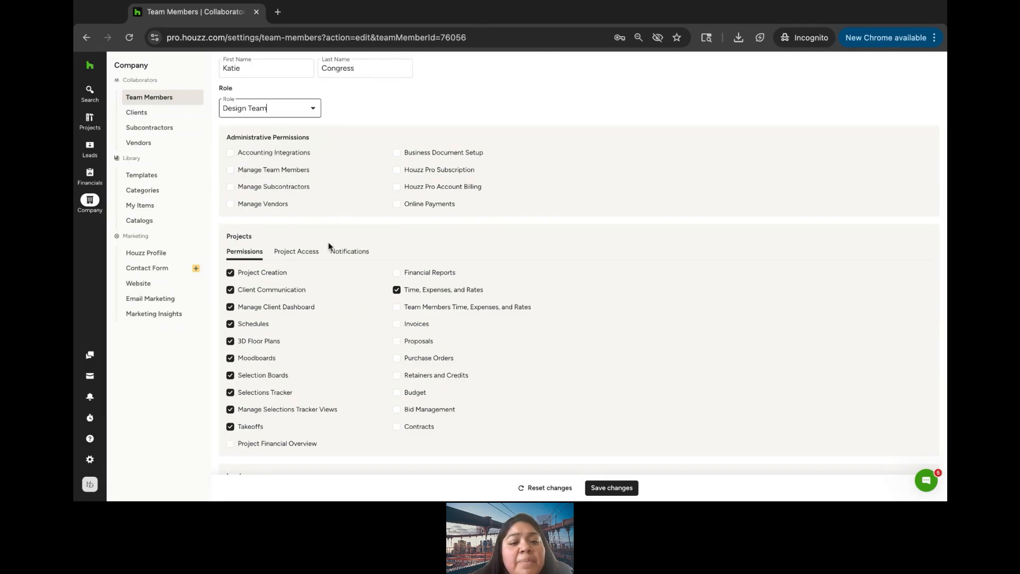
scroll(329, 247, "down", 1)
scroll(329, 247, "down", 1)
scroll(329, 247, "down", 3)
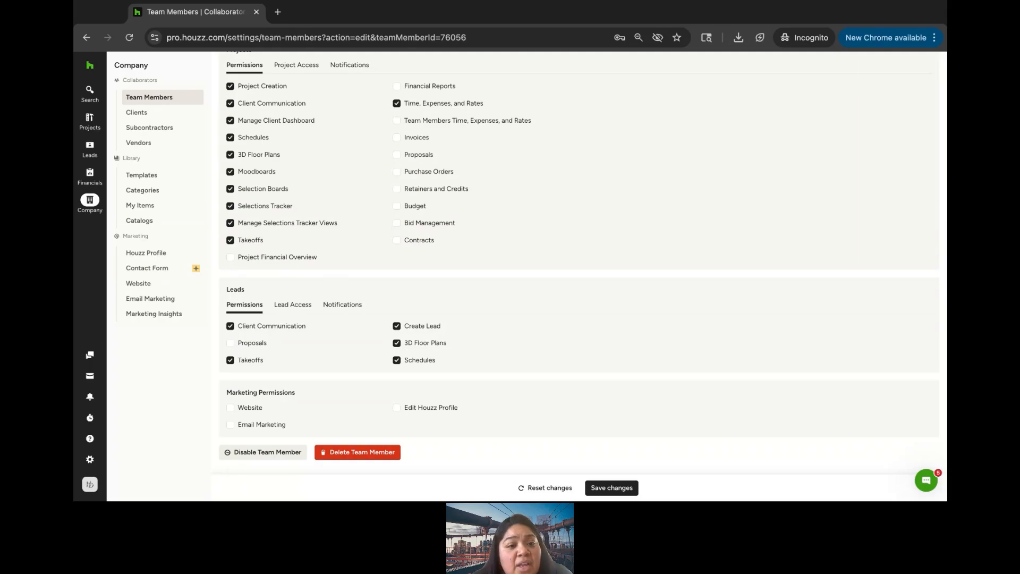
scroll(239, 68, "up", 5)
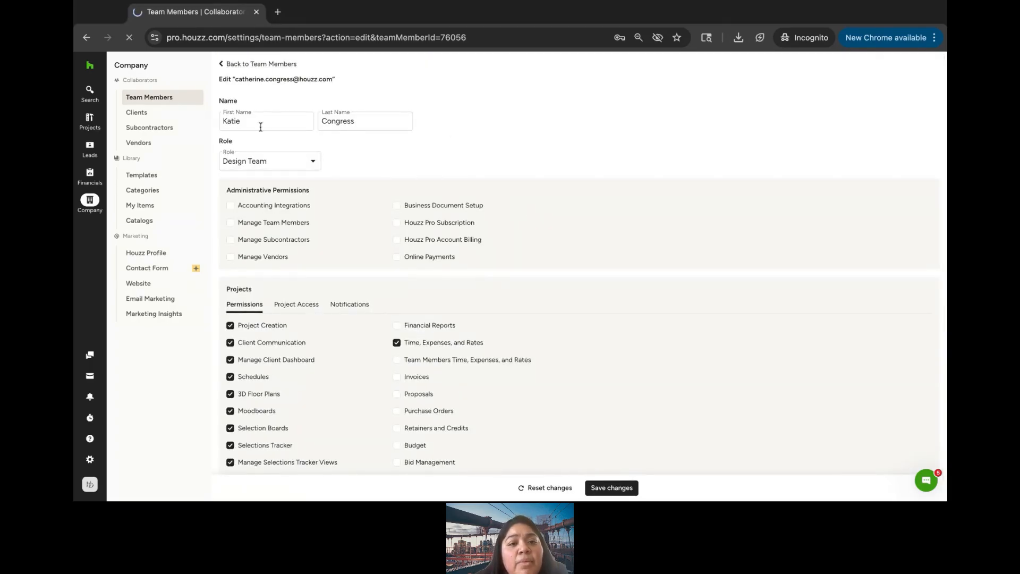
left_click(148, 99)
Step: Look over the home dashboard's projects, to-do items, contracts and financial documents
mouse_move(88, 119)
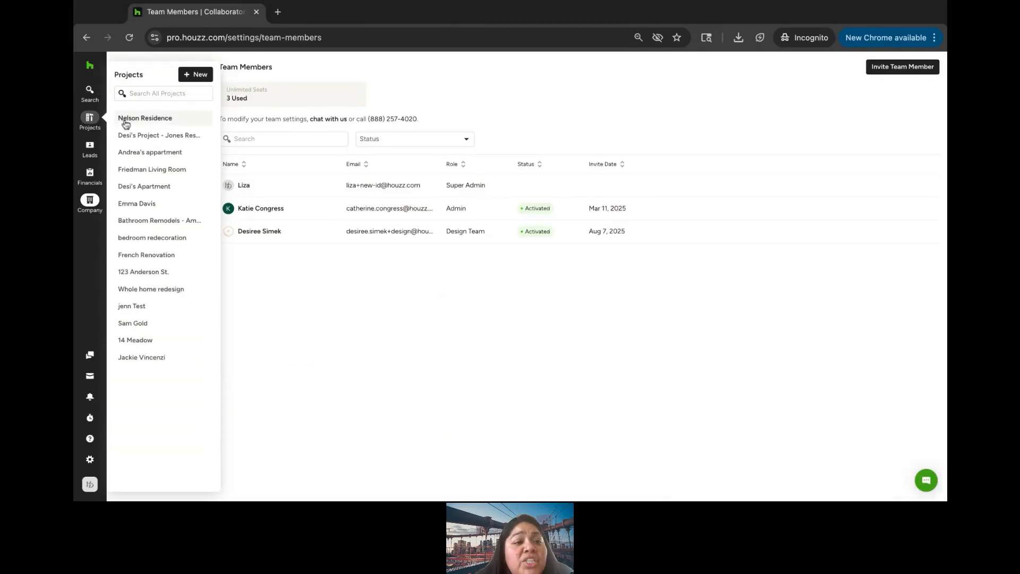
left_click(145, 118)
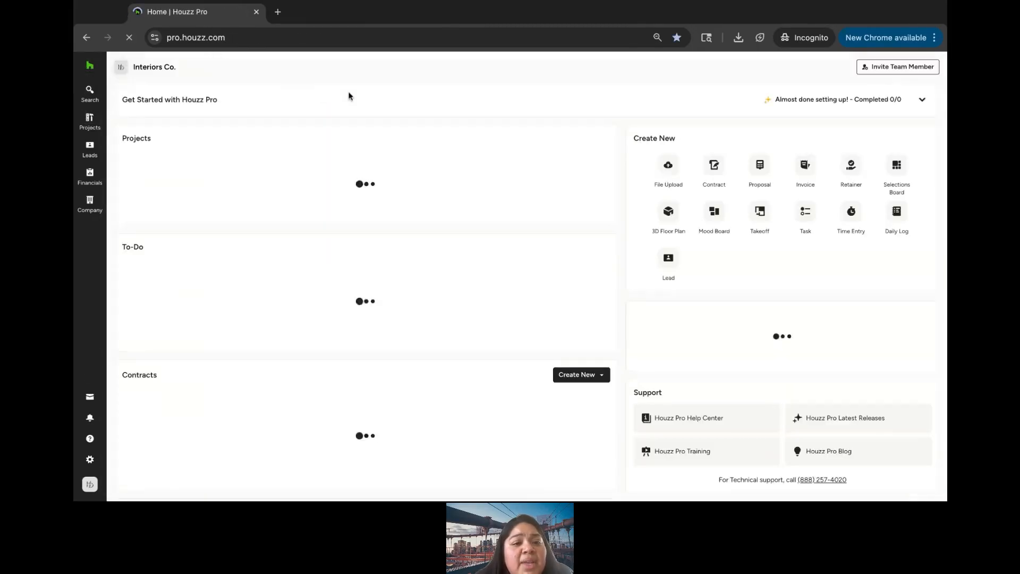
scroll(722, 307, "down", 1)
scroll(721, 304, "down", 3)
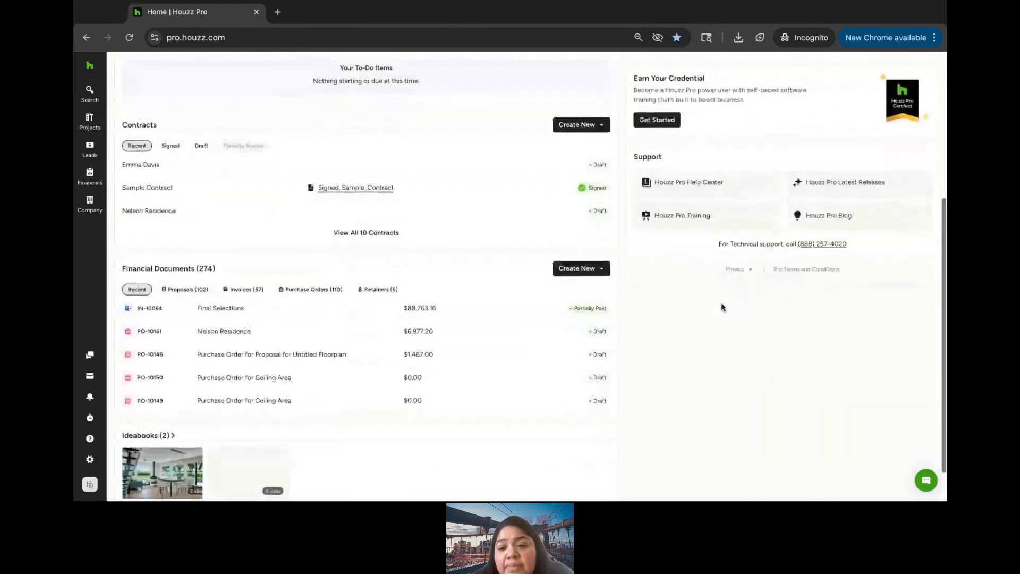
scroll(724, 305, "up", 4)
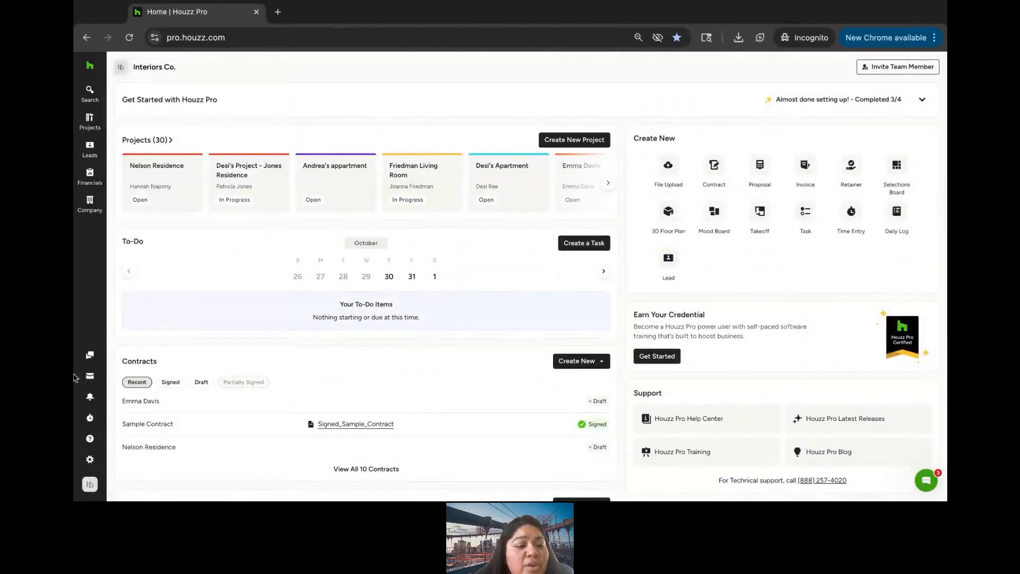
Step: Start a new team chat with both listed team members and check its management options without changing them
left_click(84, 343)
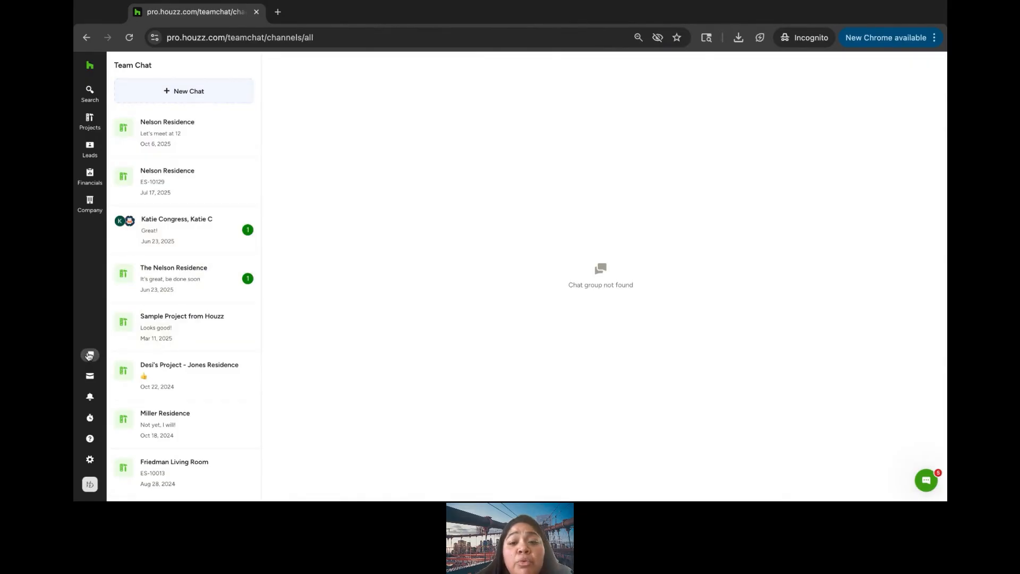
left_click(189, 91)
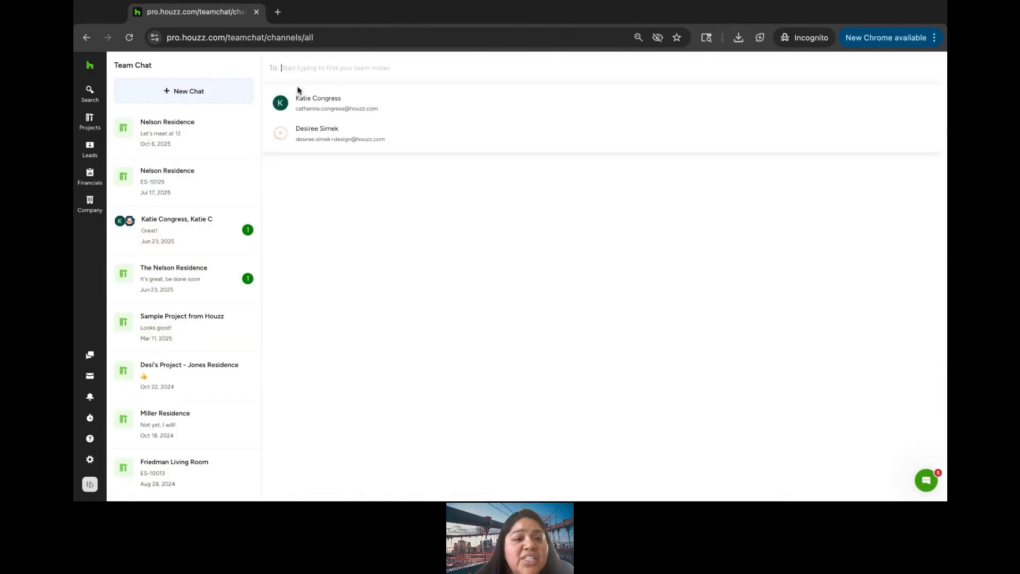
left_click(330, 103)
left_click(358, 133)
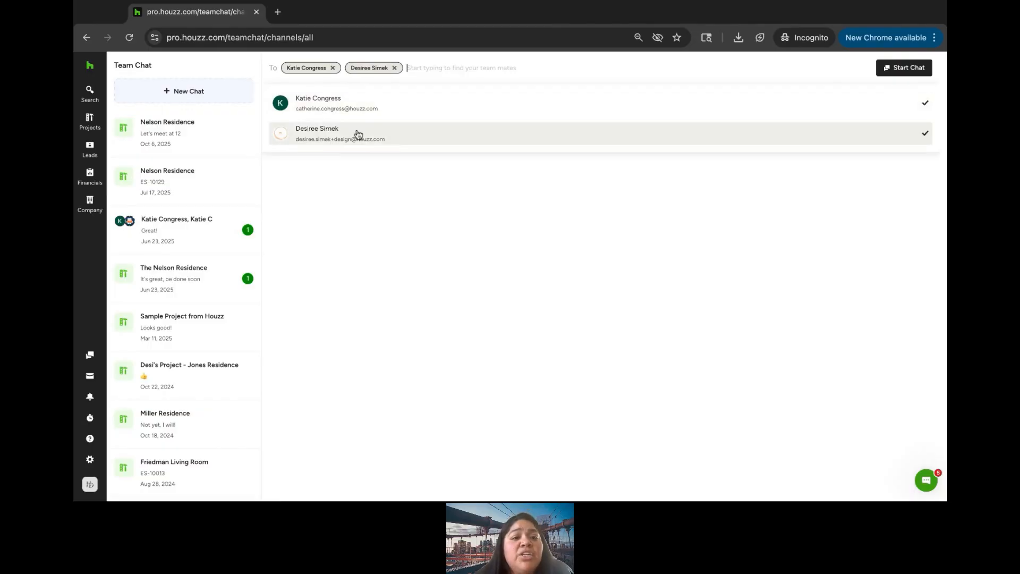
left_click(893, 71)
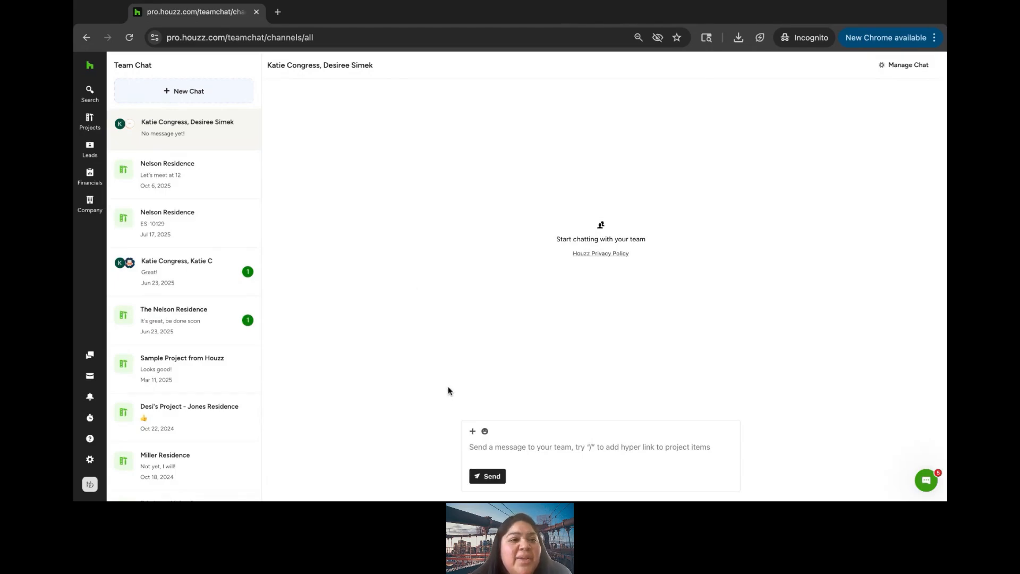
left_click(480, 448)
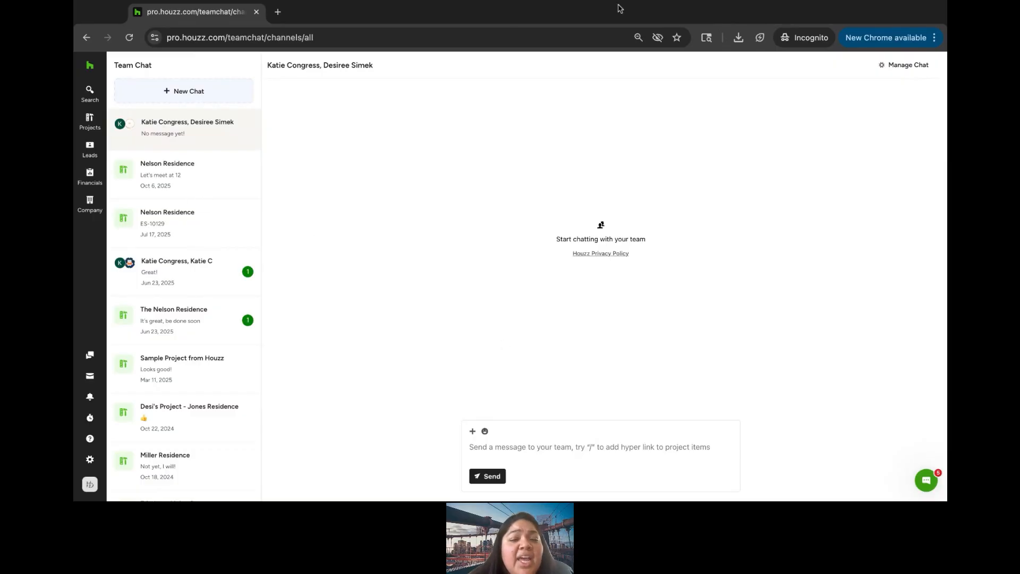
left_click(887, 64)
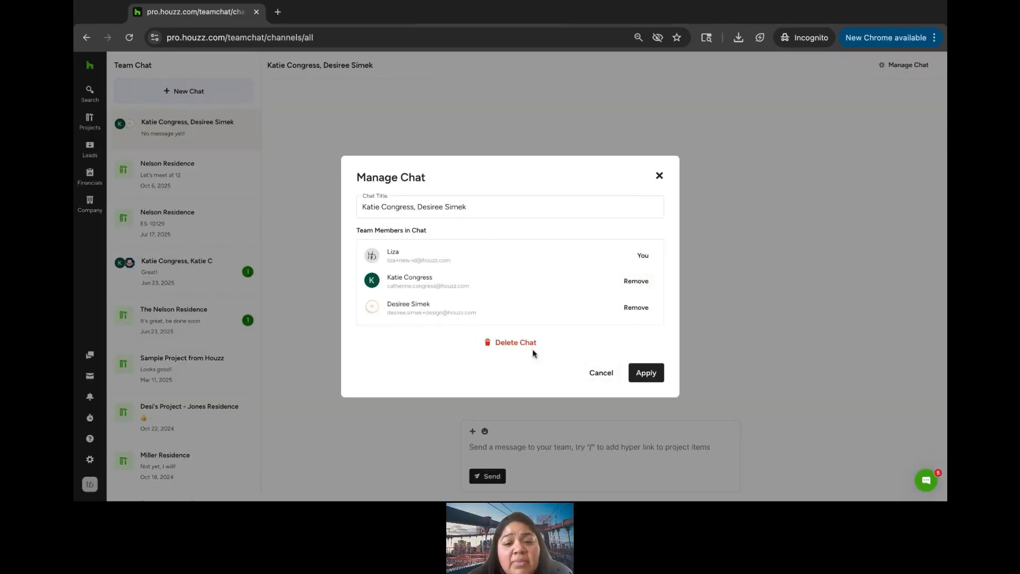
left_click(593, 377)
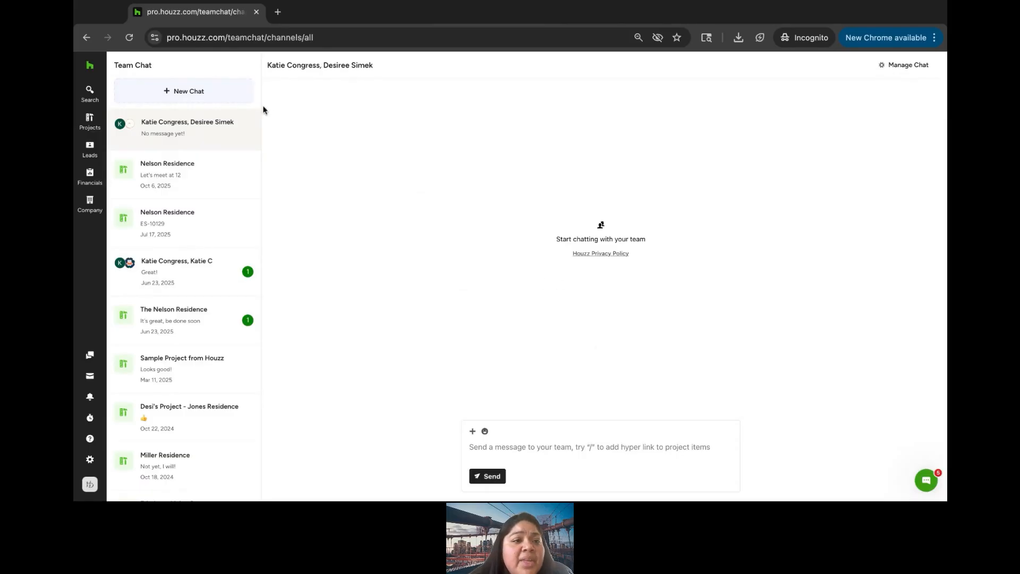
Step: View the Nelson Residence project's client messages and overview, and open the company-wide Team Chat list
mouse_move(90, 119)
left_click(128, 120)
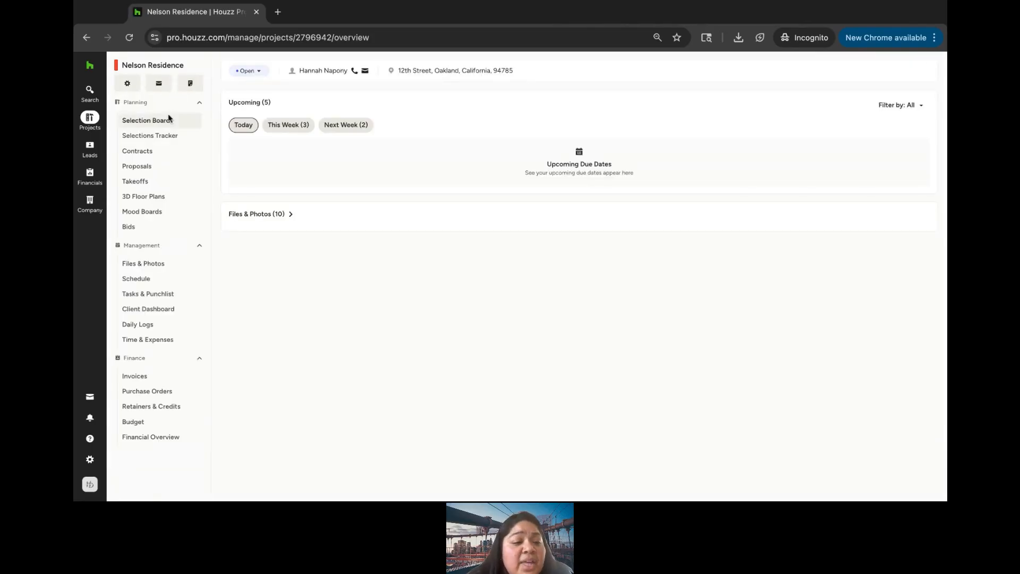
left_click(159, 83)
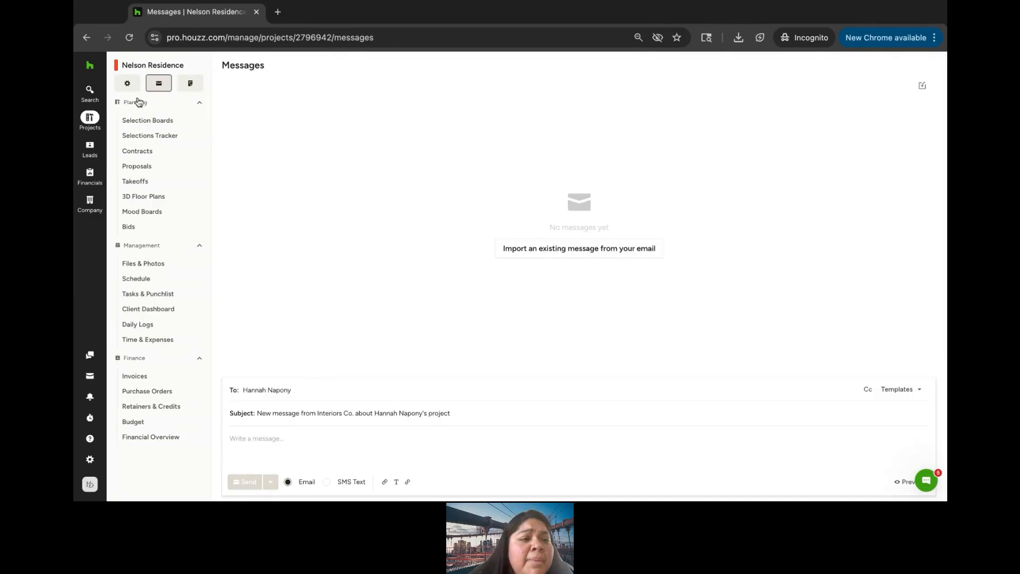
left_click(128, 67)
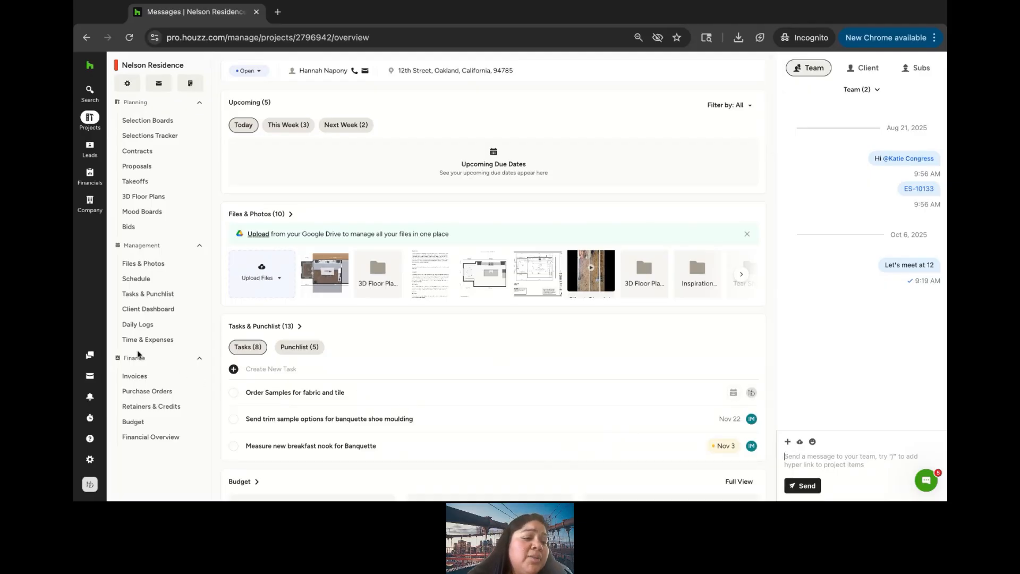
left_click(85, 354)
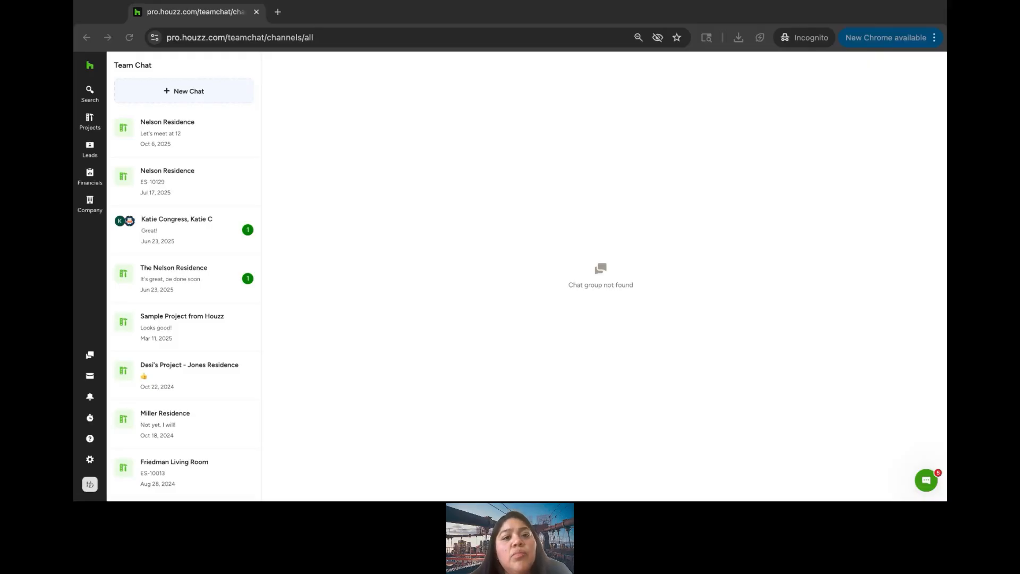
Step: Open the Nelson Residence budget and review the proposal status options in Budget Setup without syncing documents
mouse_move(93, 117)
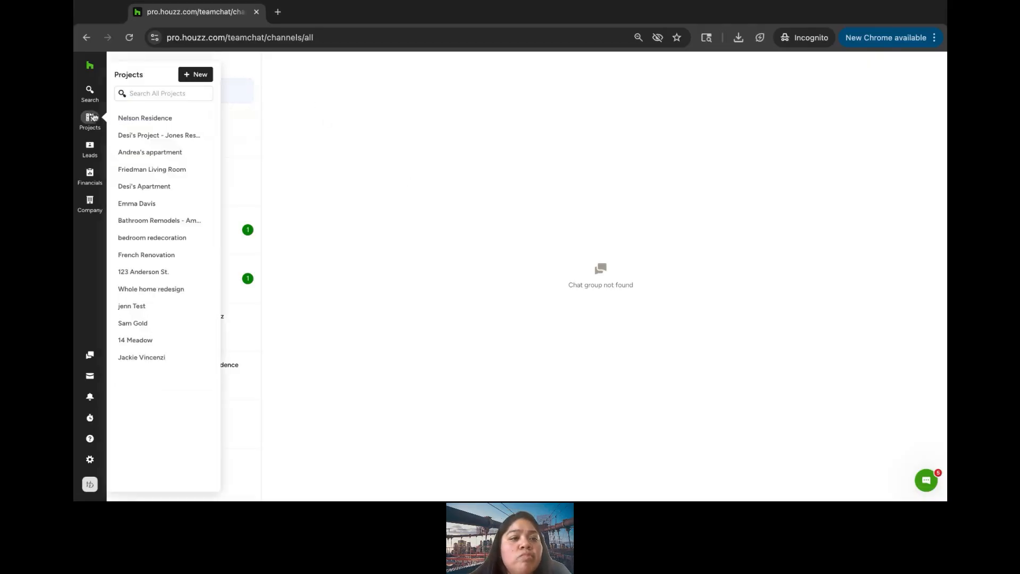
left_click(133, 119)
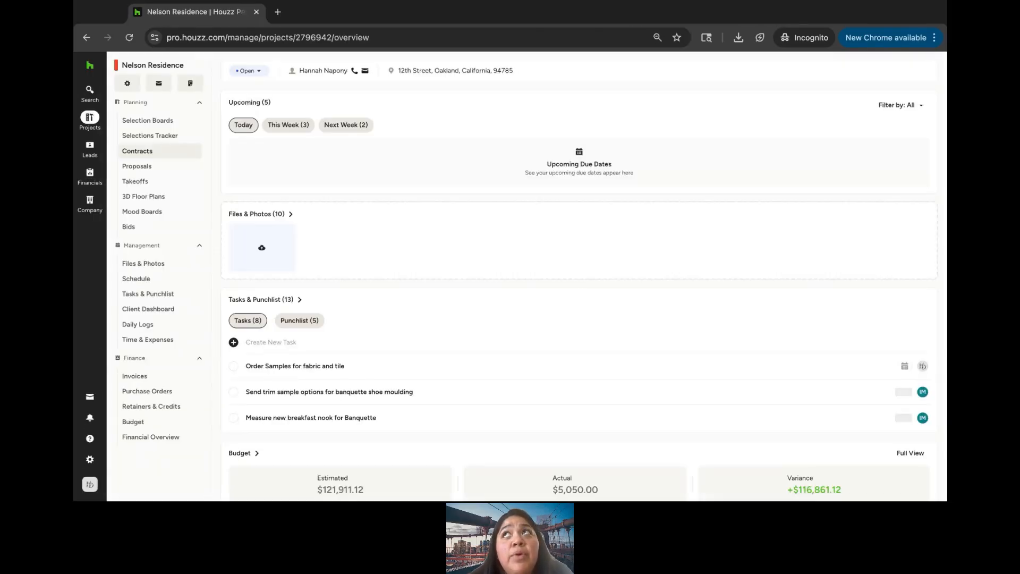
left_click(163, 421)
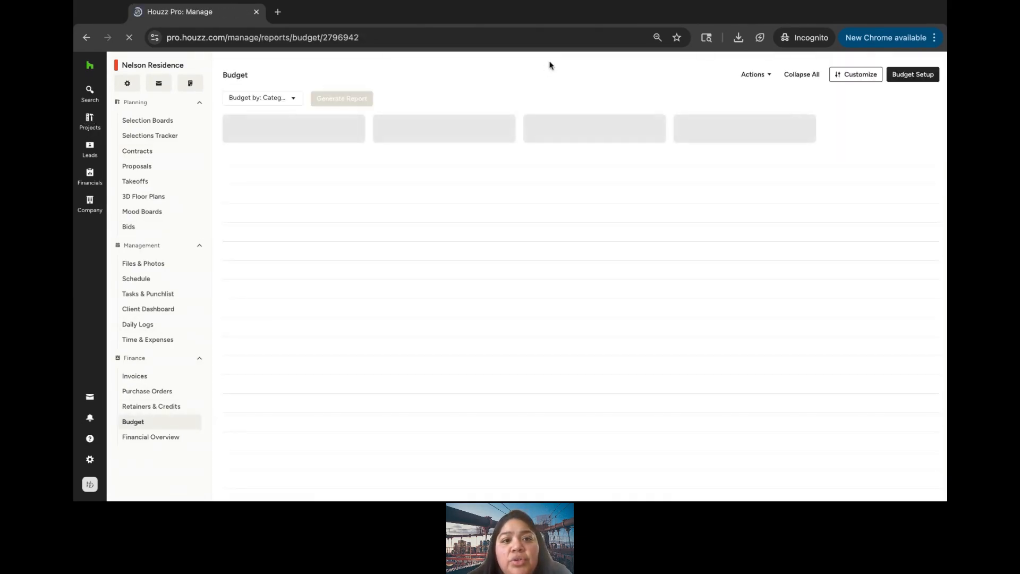
left_click(909, 75)
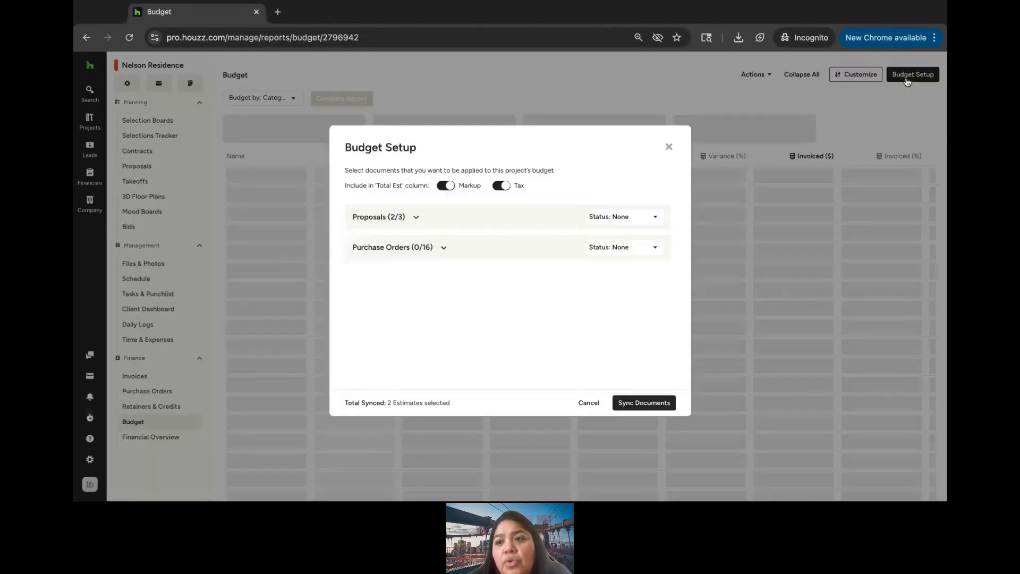
left_click(625, 215)
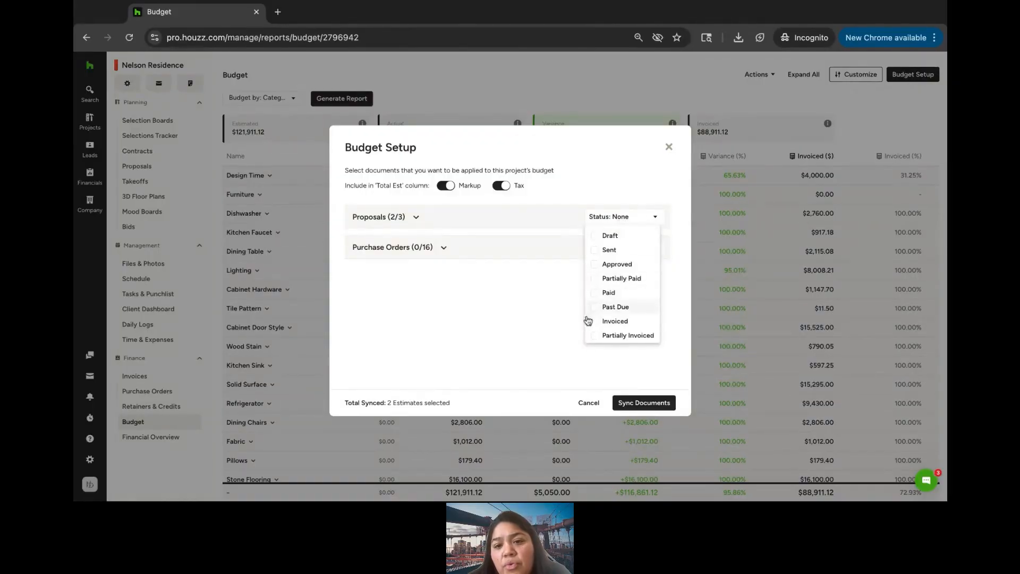
left_click(568, 323)
left_click(668, 147)
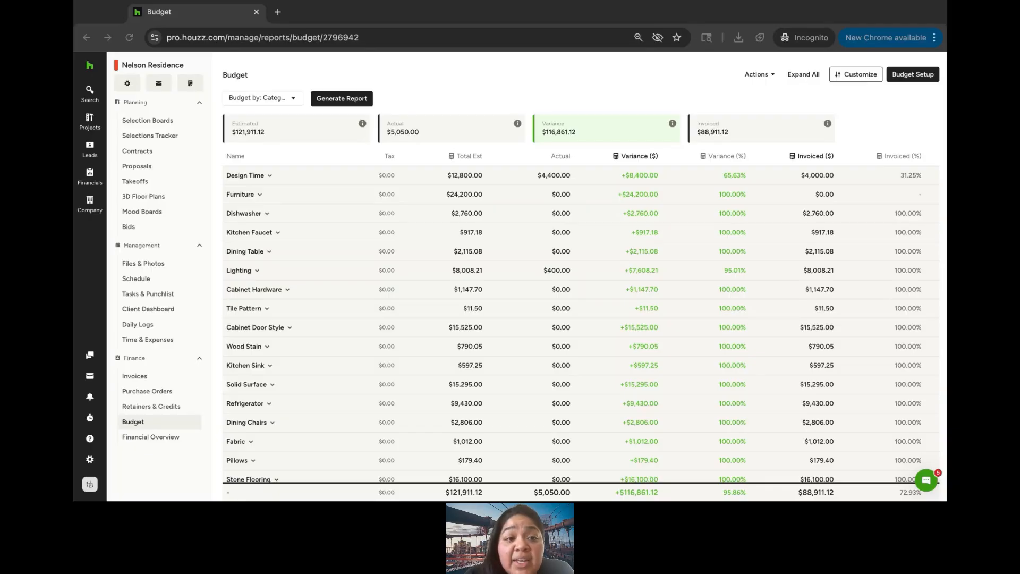
left_click(278, 130)
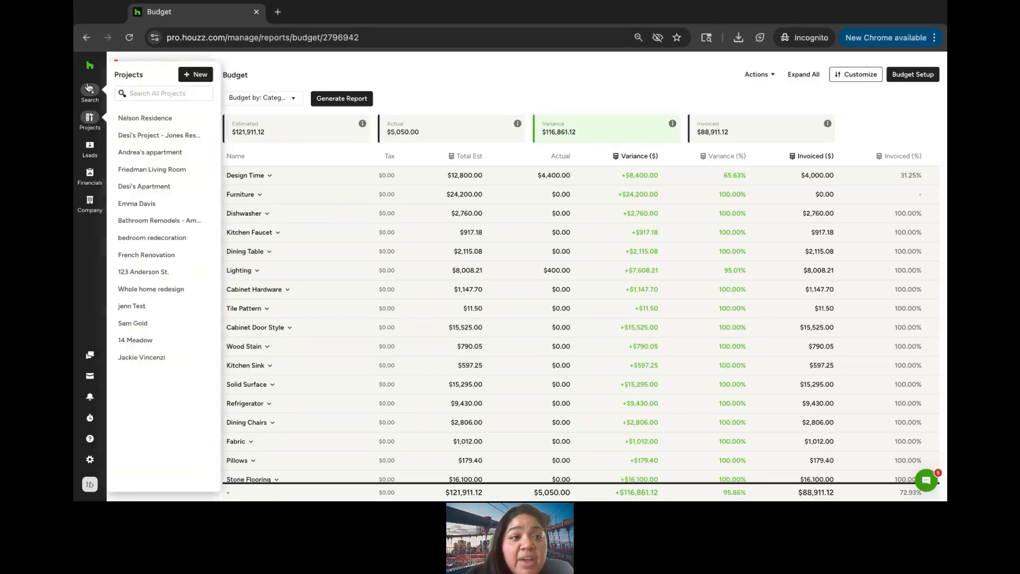
Step: Start connecting Google Drive in the Integrations settings and close the Google sign-in page without signing in
left_click(90, 66)
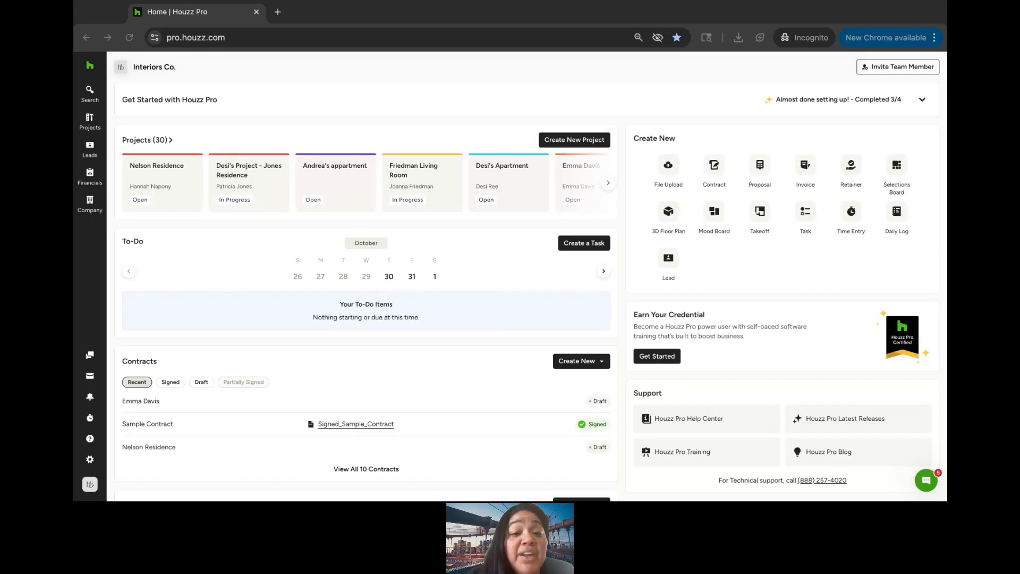
left_click(280, 127)
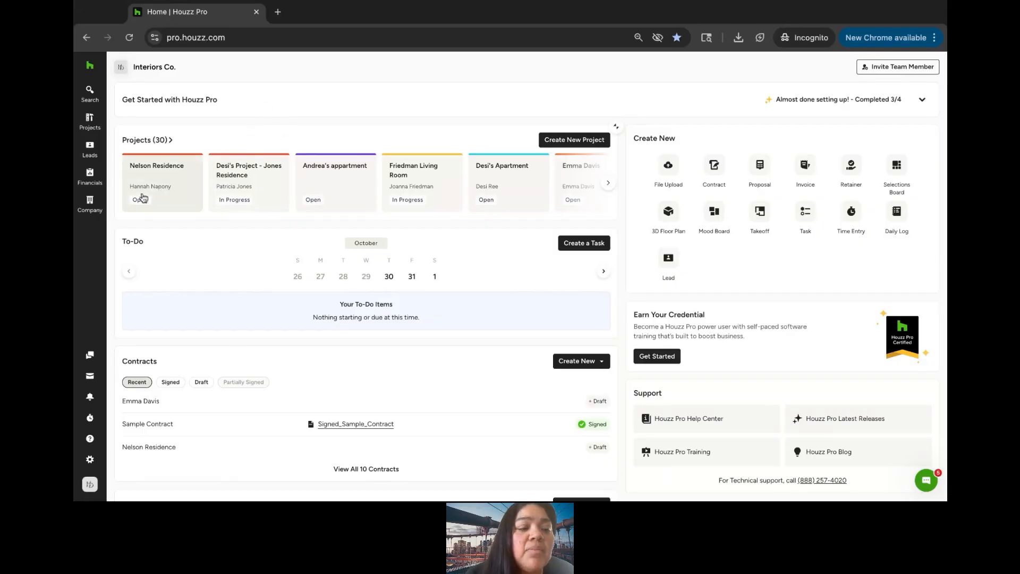
left_click(96, 206)
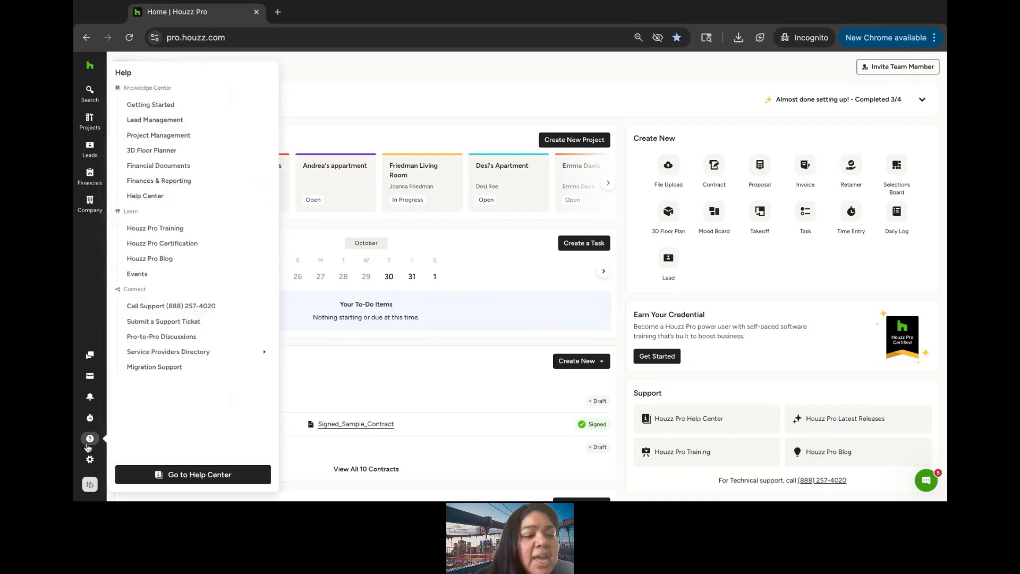
mouse_move(93, 460)
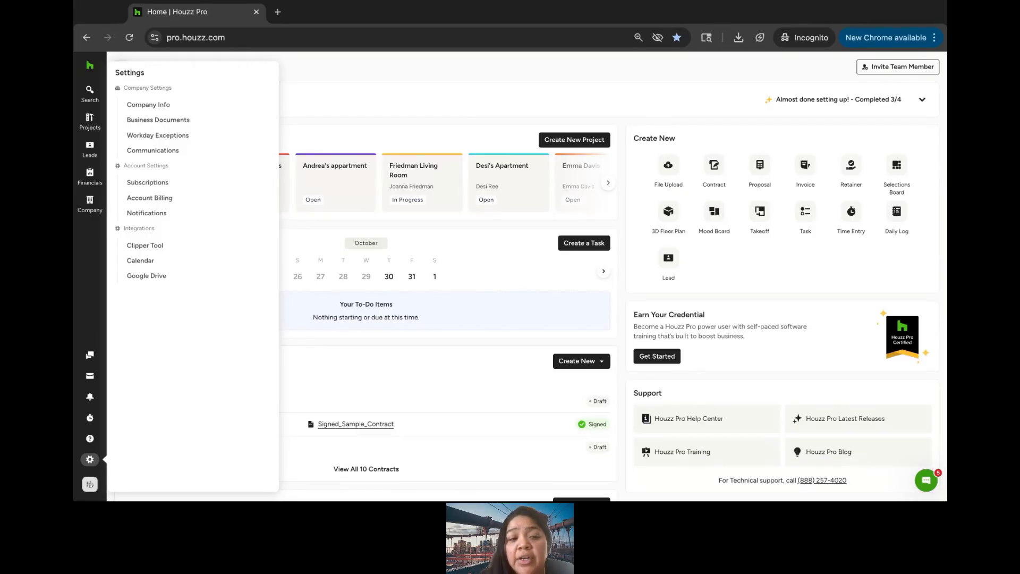
left_click(158, 276)
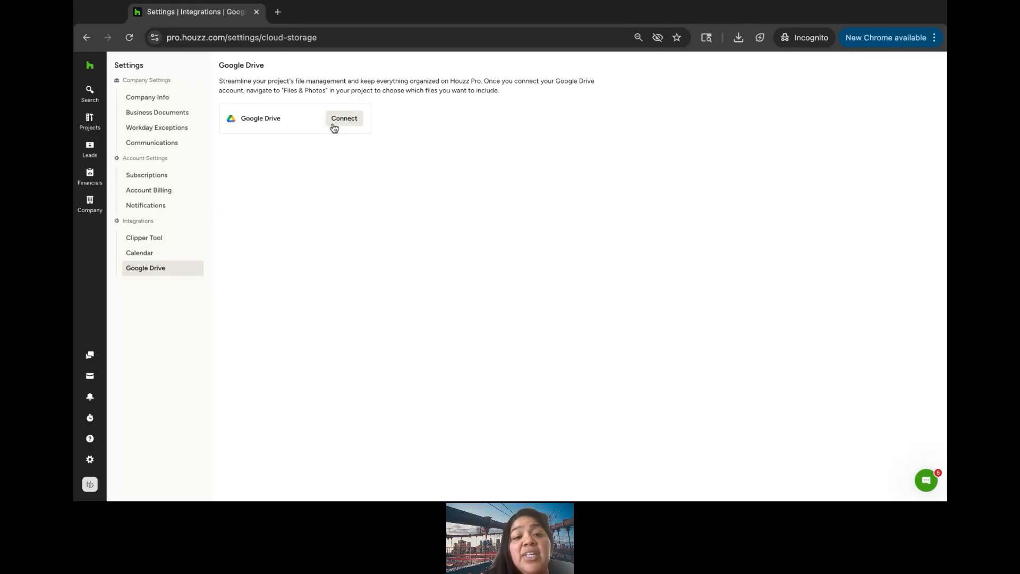
left_click(334, 124)
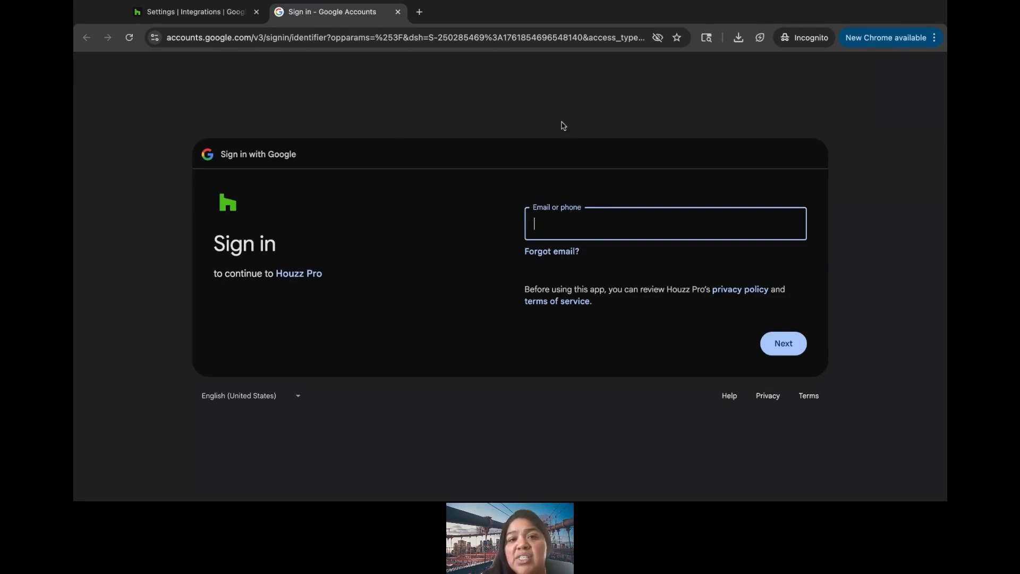
left_click(211, 17)
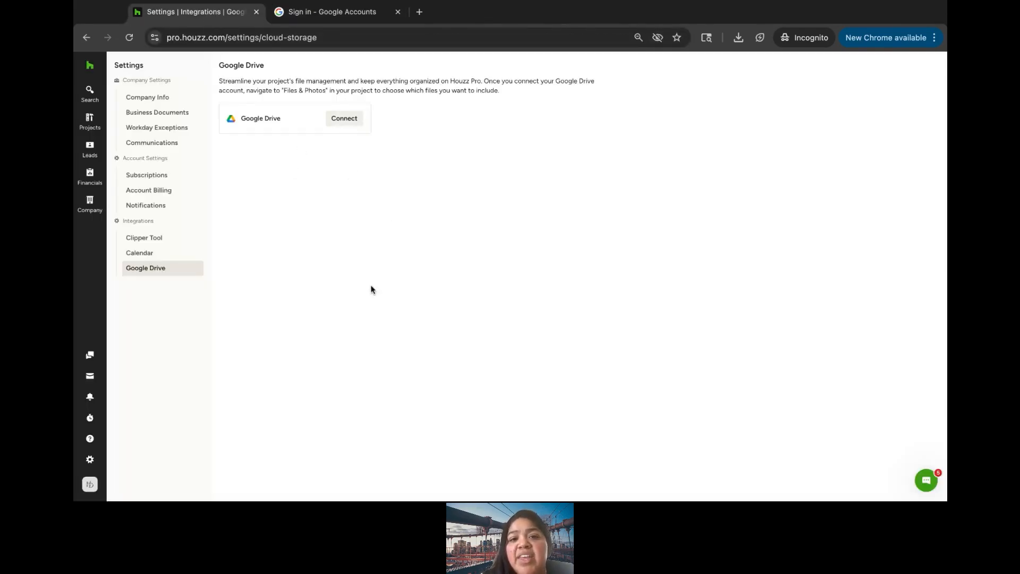
left_click(397, 6)
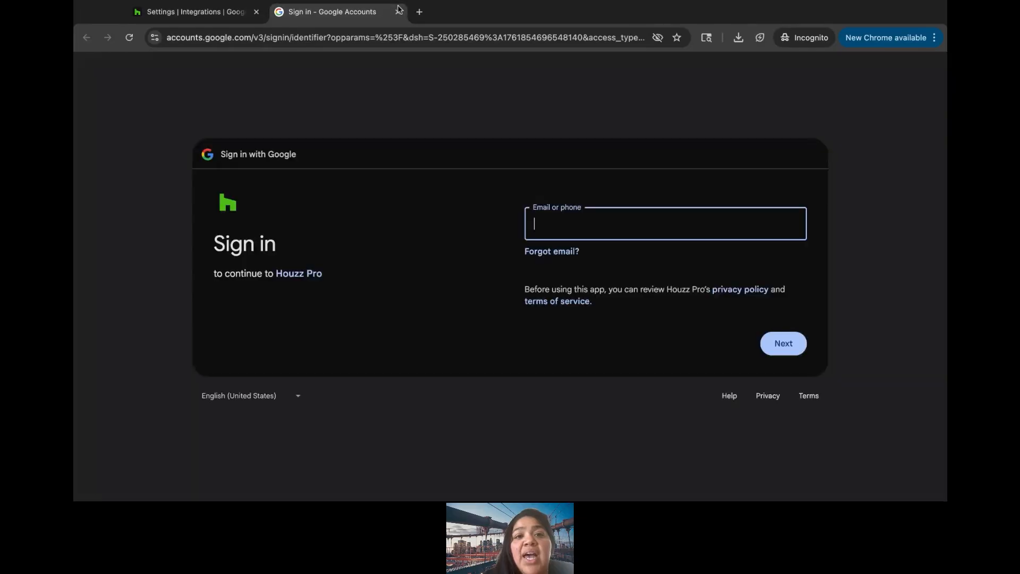
left_click(398, 12)
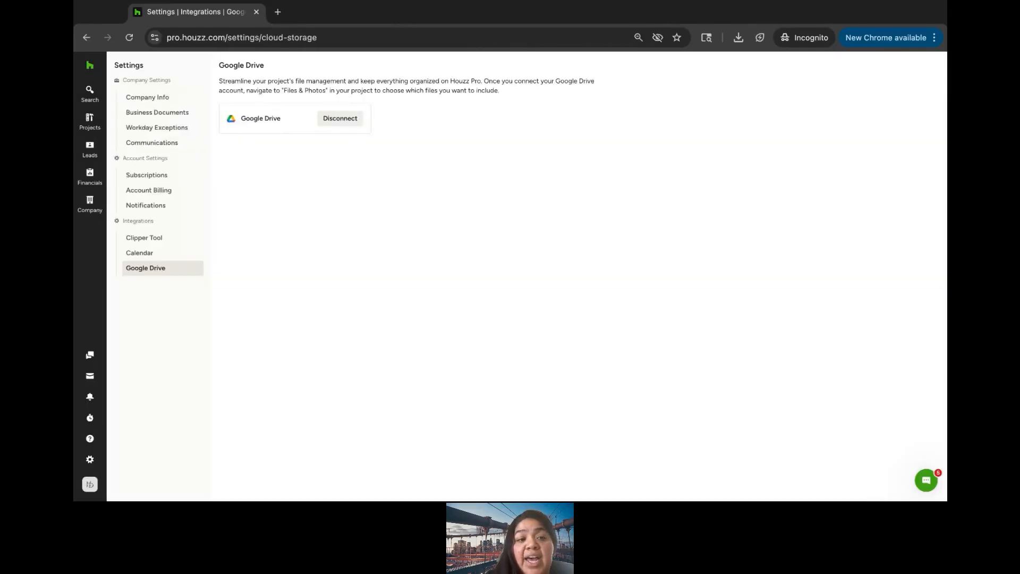
Step: Check the Google Drive upload option for the Nelson Residence files and close the Google sign-in page without signing in
left_click(96, 128)
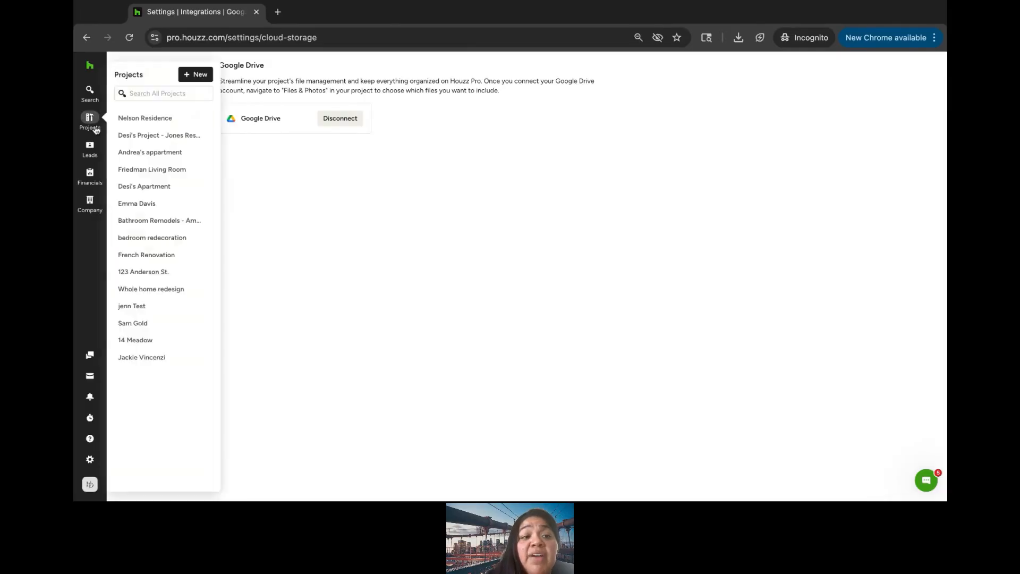
left_click(129, 119)
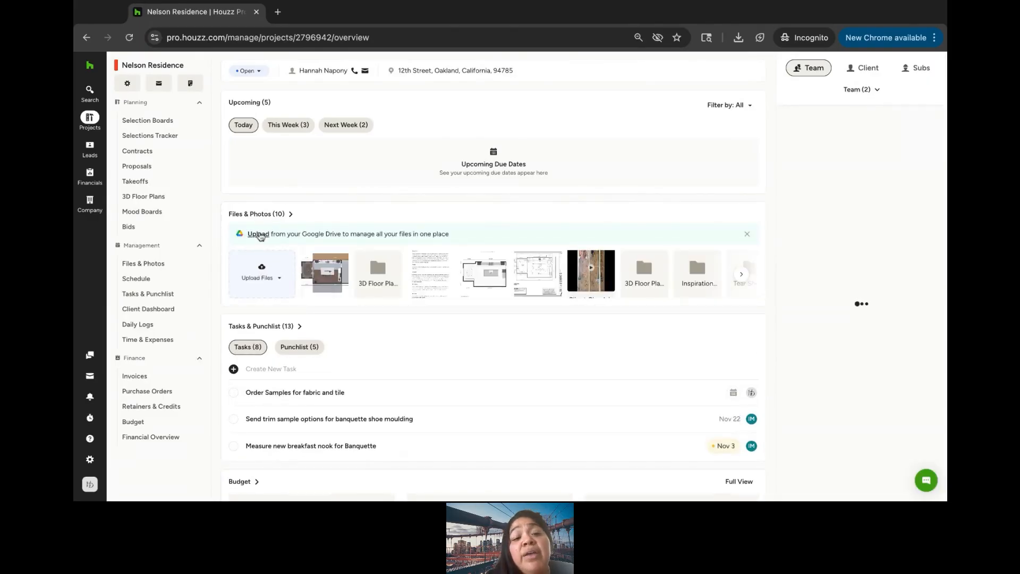
left_click(269, 274)
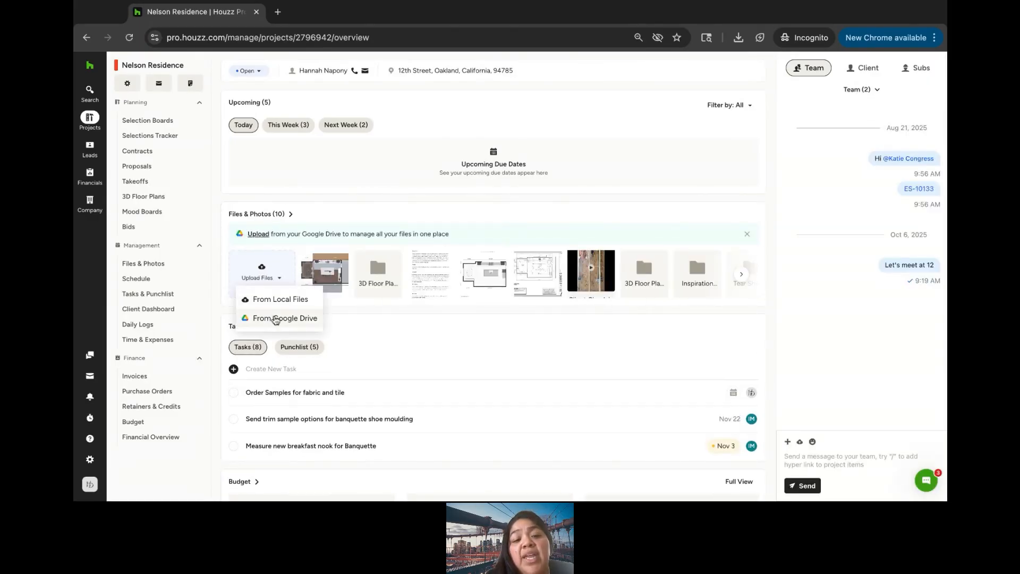
left_click(275, 318)
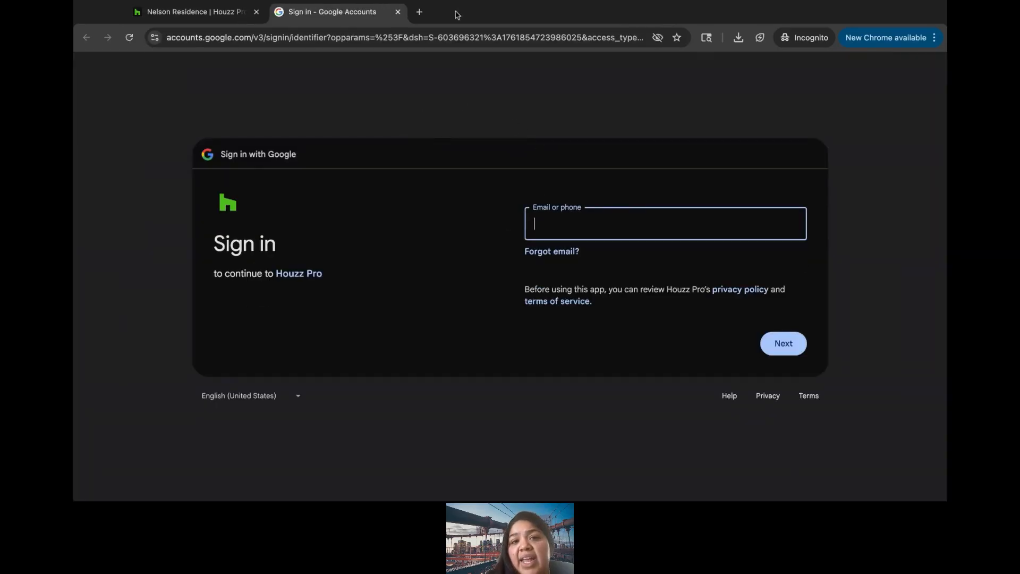
left_click(398, 11)
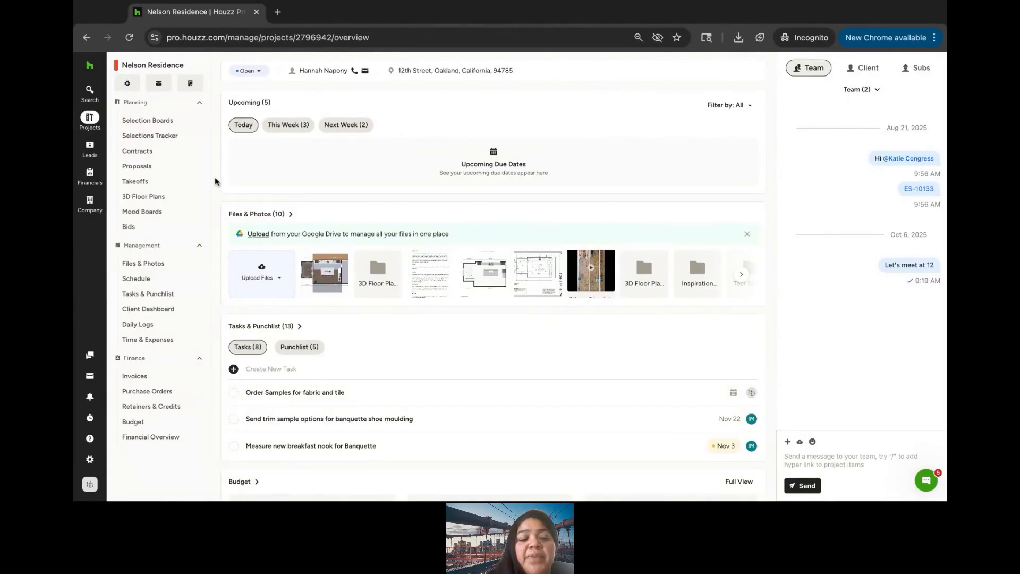
Step: Open the Nelson Residence's Proposal for Untitled Floorplan and review its file attachment sources without attaching anything
left_click(133, 166)
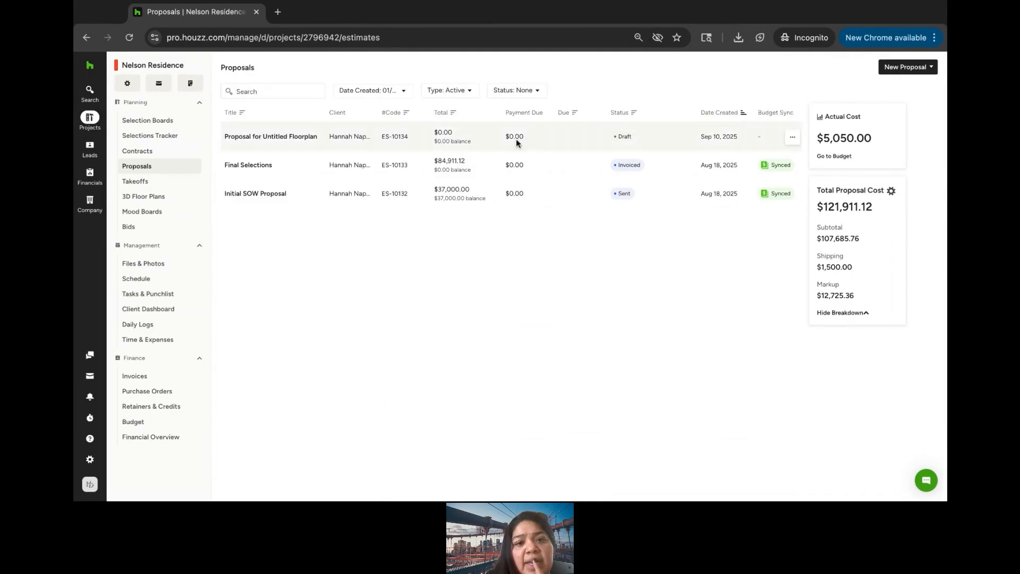
left_click(246, 137)
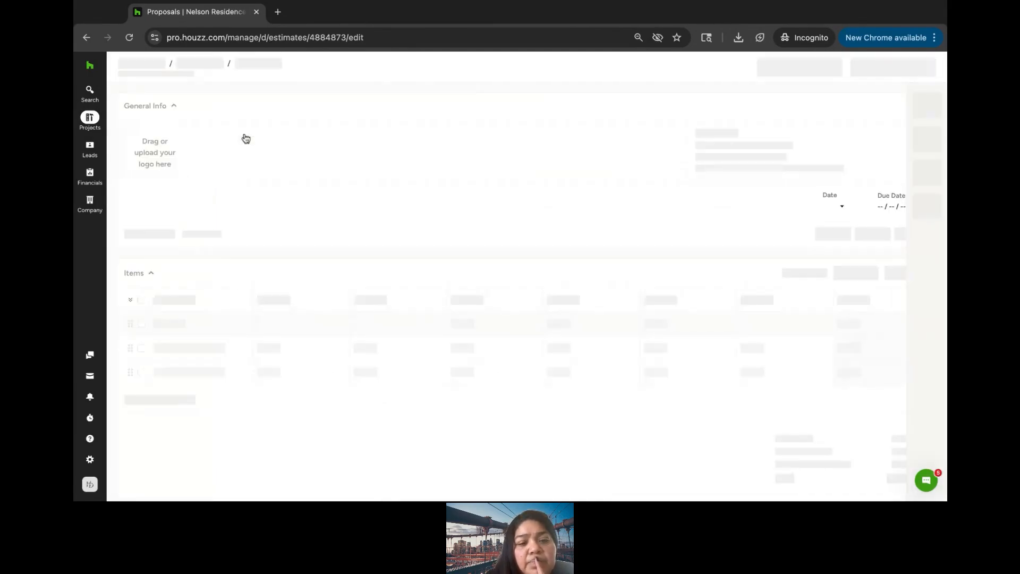
scroll(357, 244, "down", 15)
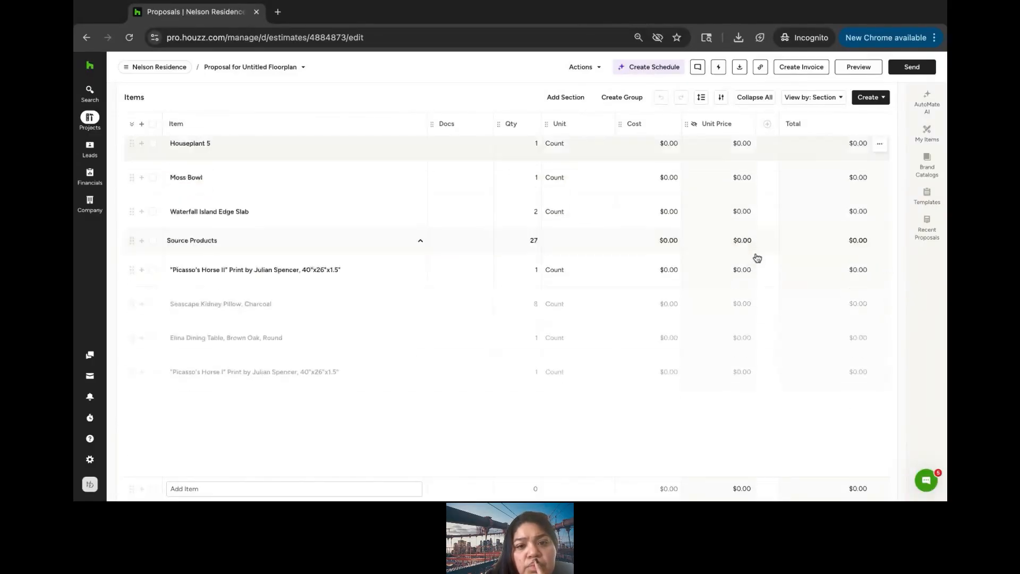
scroll(757, 258, "down", 15)
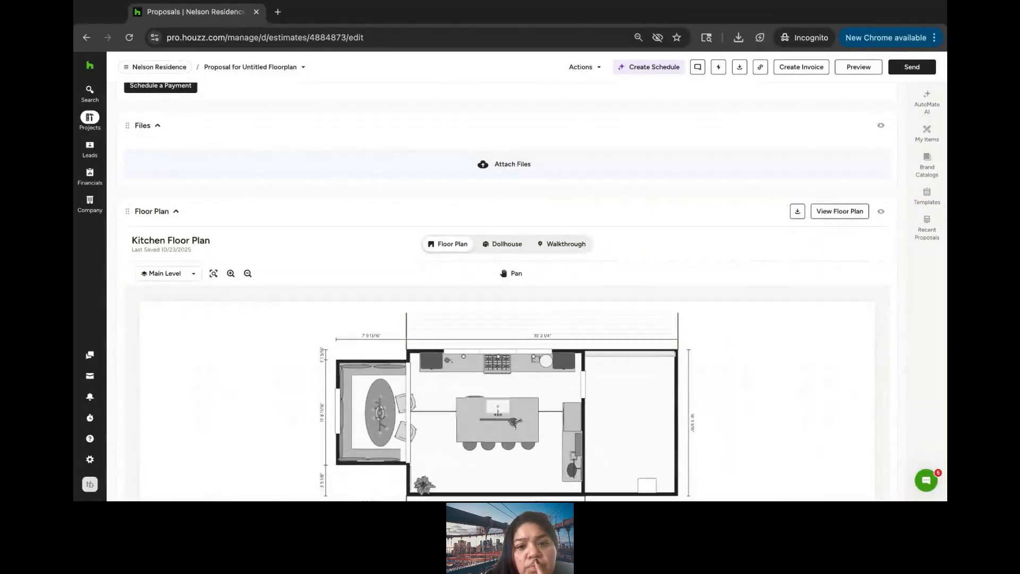
left_click(619, 166)
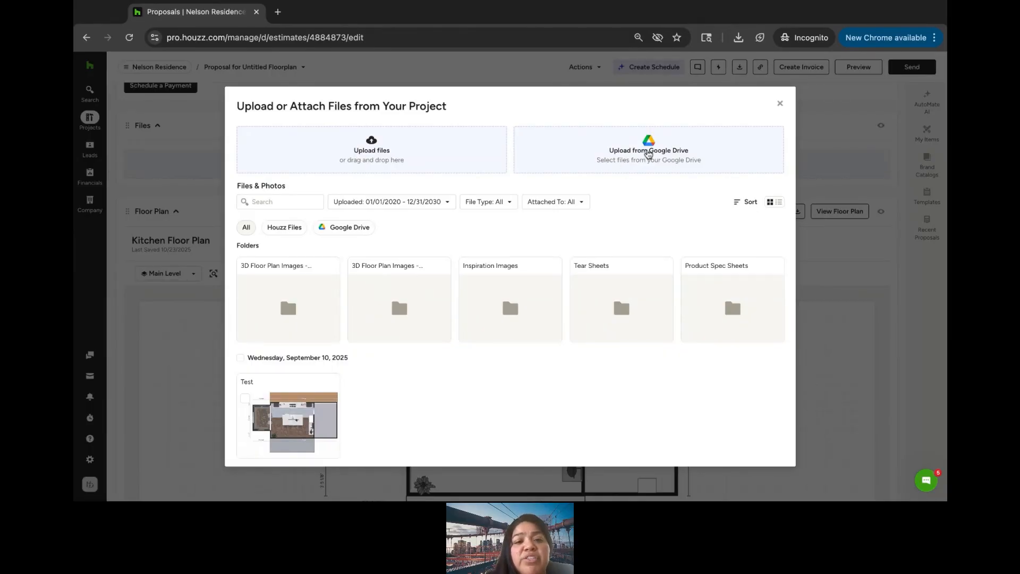
left_click(780, 103)
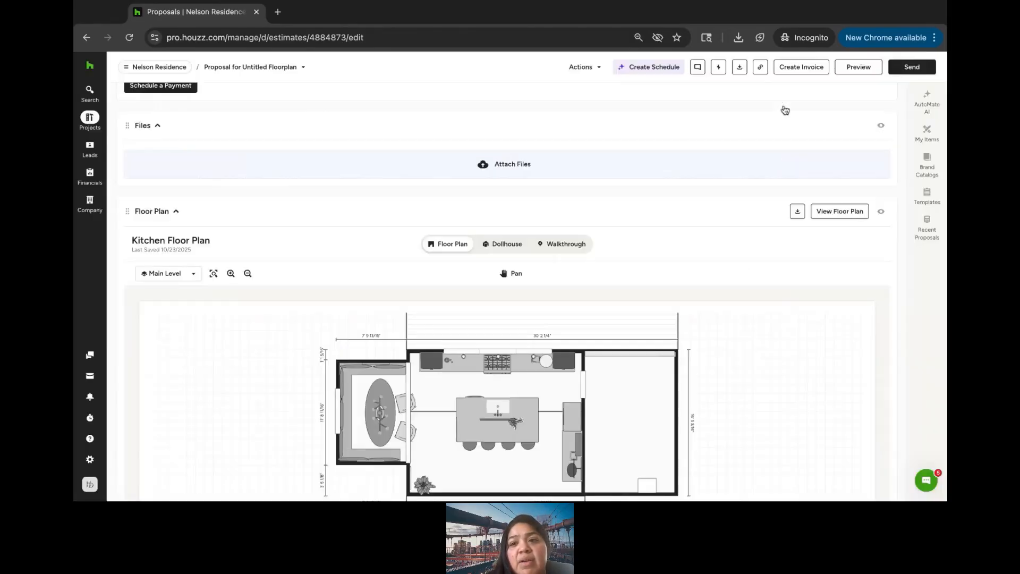
Step: Return to the home dashboard and view the company's Clients list
left_click(89, 68)
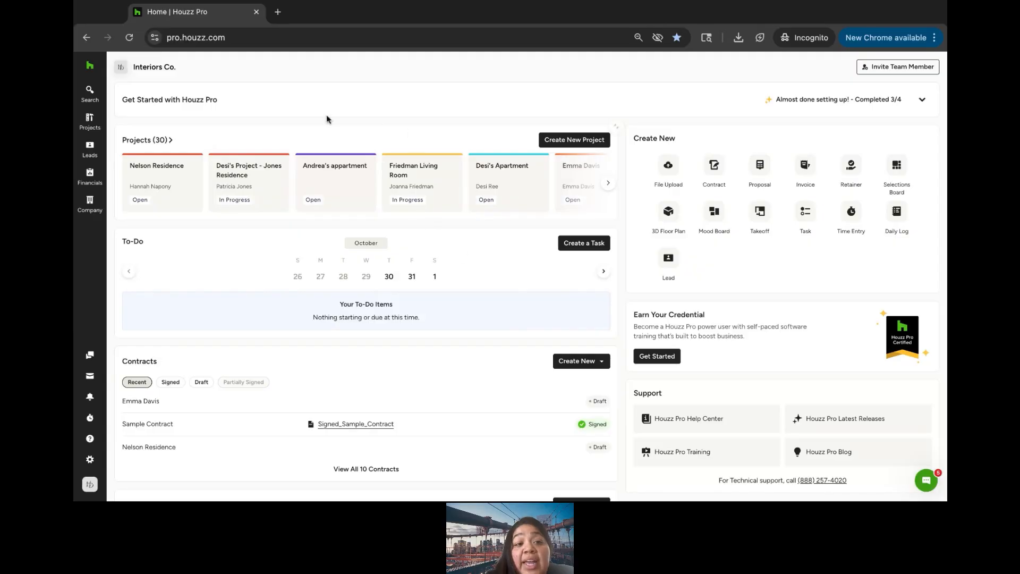
left_click(90, 173)
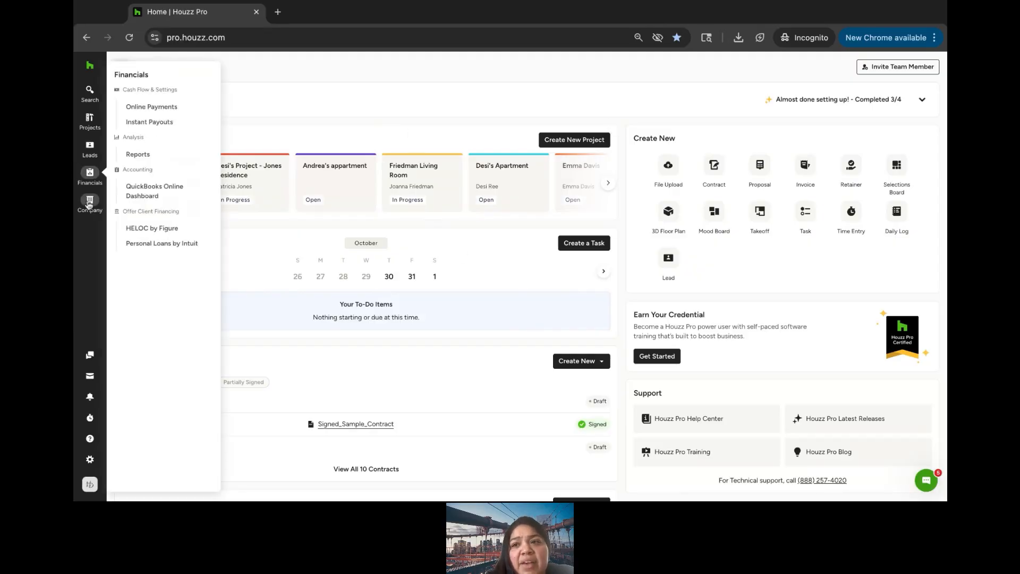
mouse_move(91, 207)
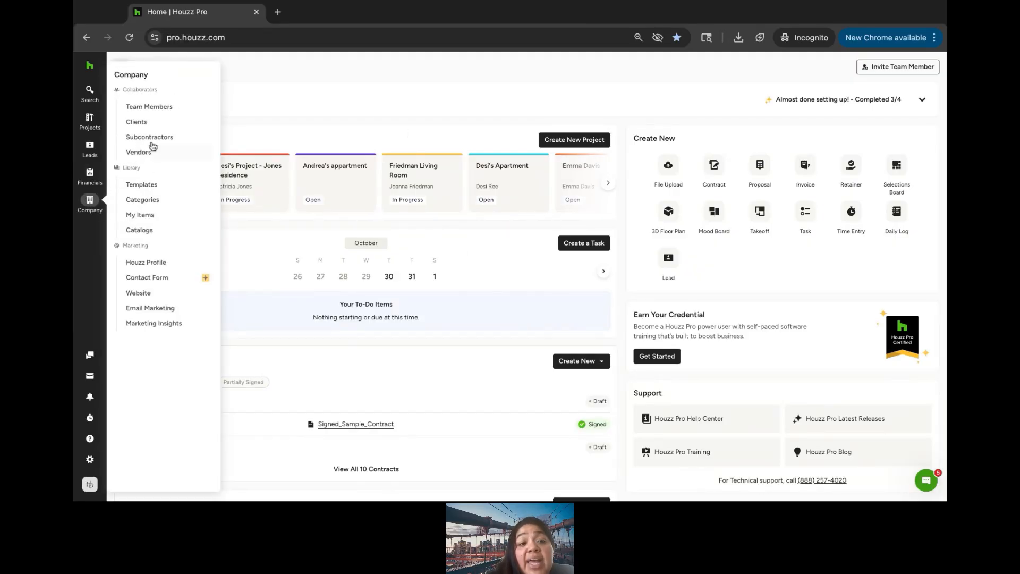
left_click(158, 126)
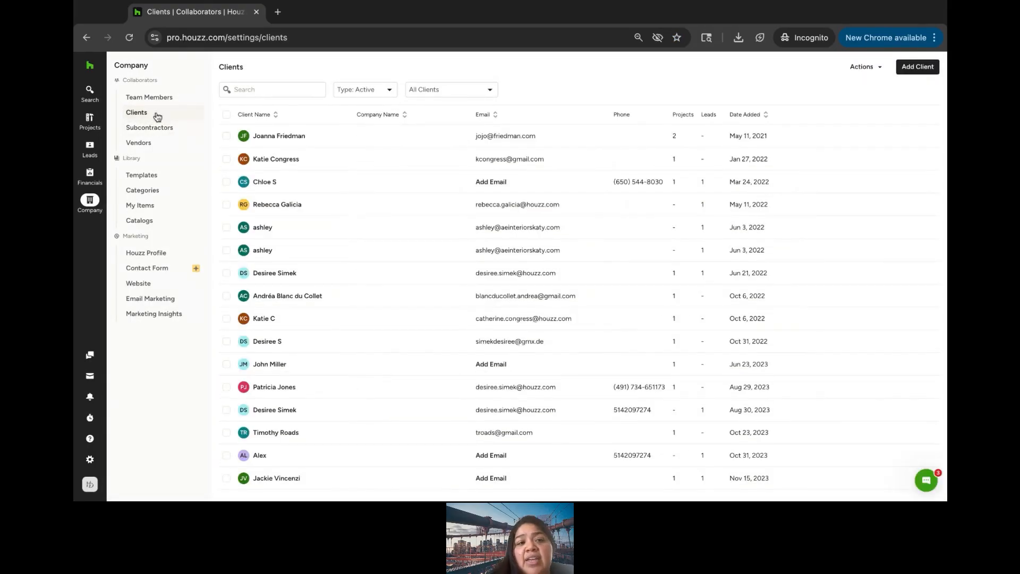
Step: Open the first apartment project in the All Projects list and go to its client dashboard editor
left_click(90, 125)
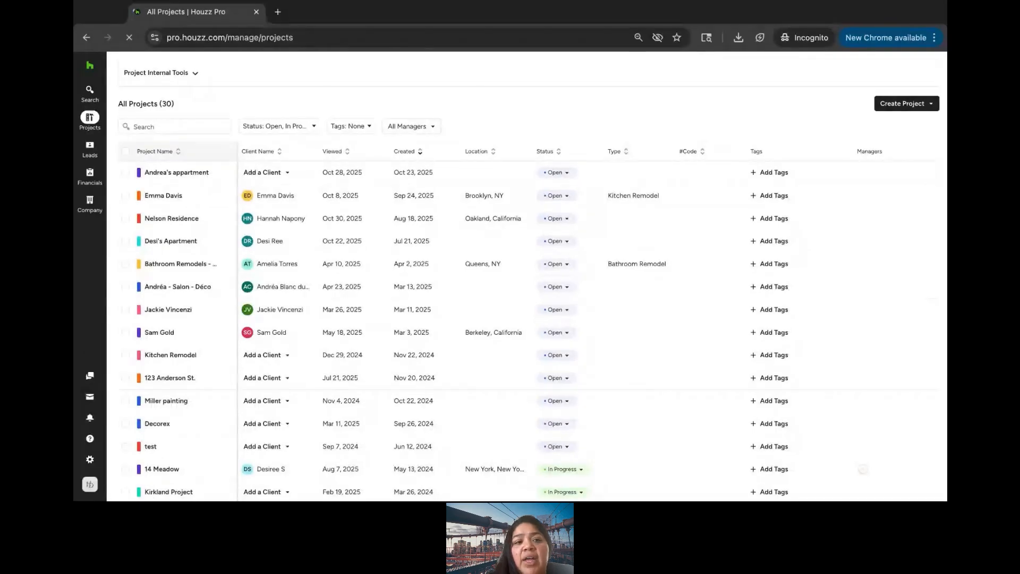
left_click(162, 176)
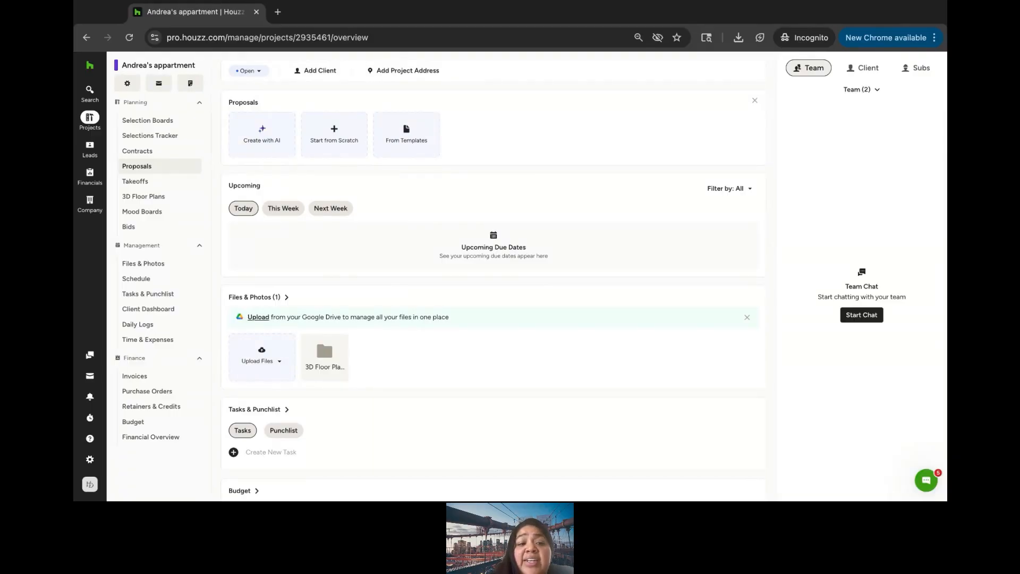
left_click(143, 309)
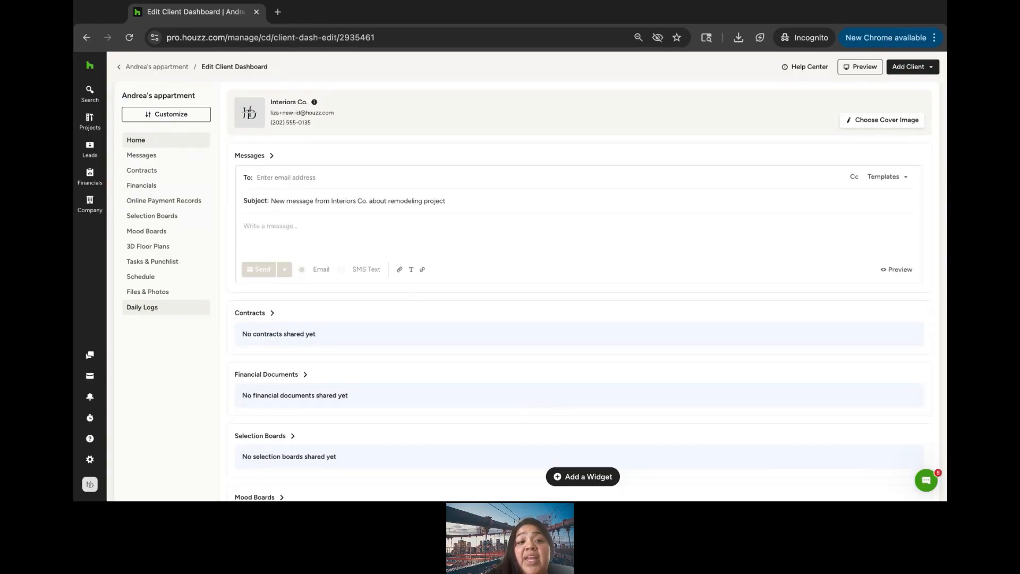
left_click(153, 69)
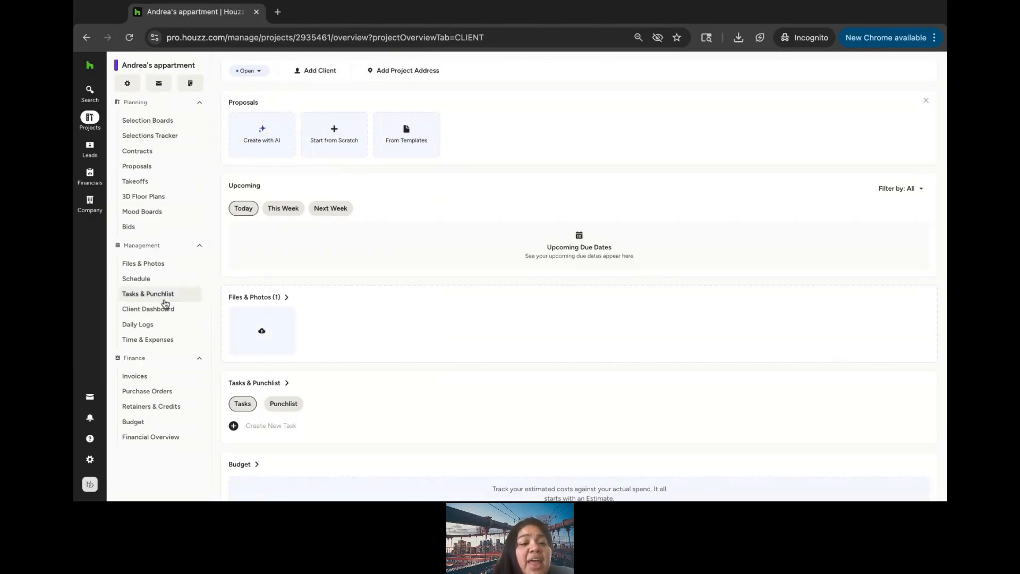
left_click(167, 312)
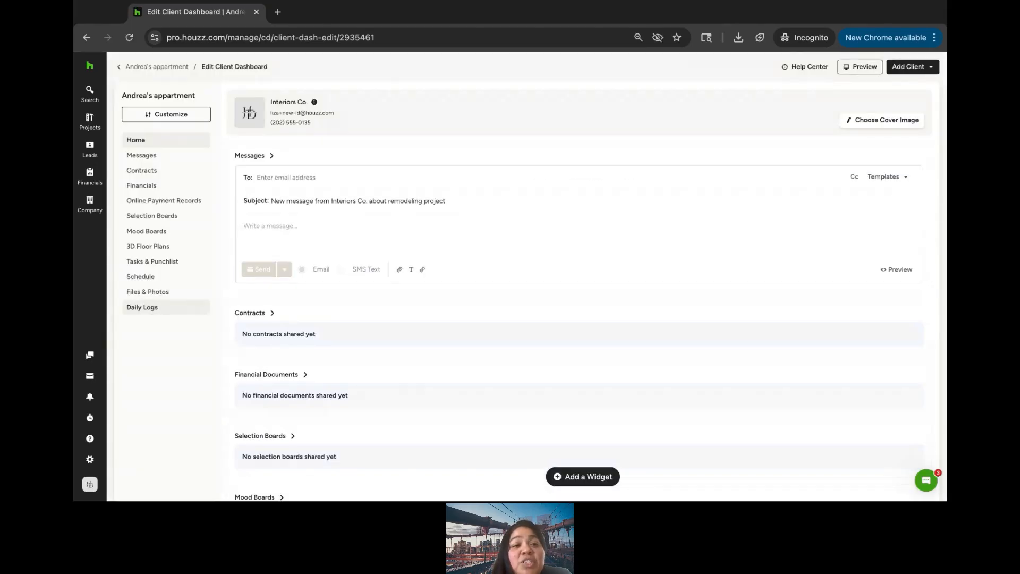
Step: Hide Financials, Selection Boards, Mood Boards, 3D Floor Plans, Tasks & Punchlist and Daily Logs from the client dashboard and save the customization
left_click(192, 115)
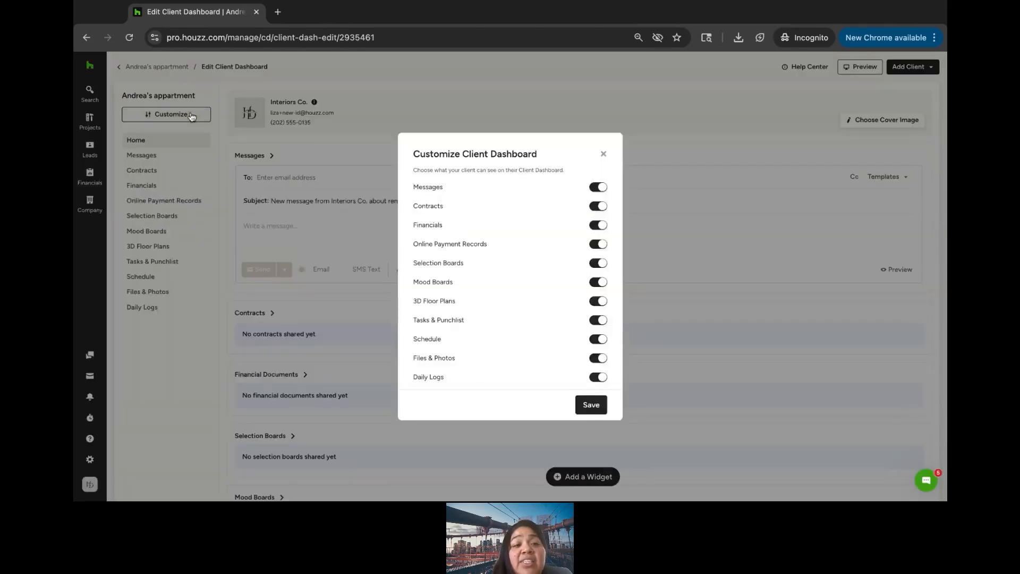
left_click(598, 187)
left_click(599, 188)
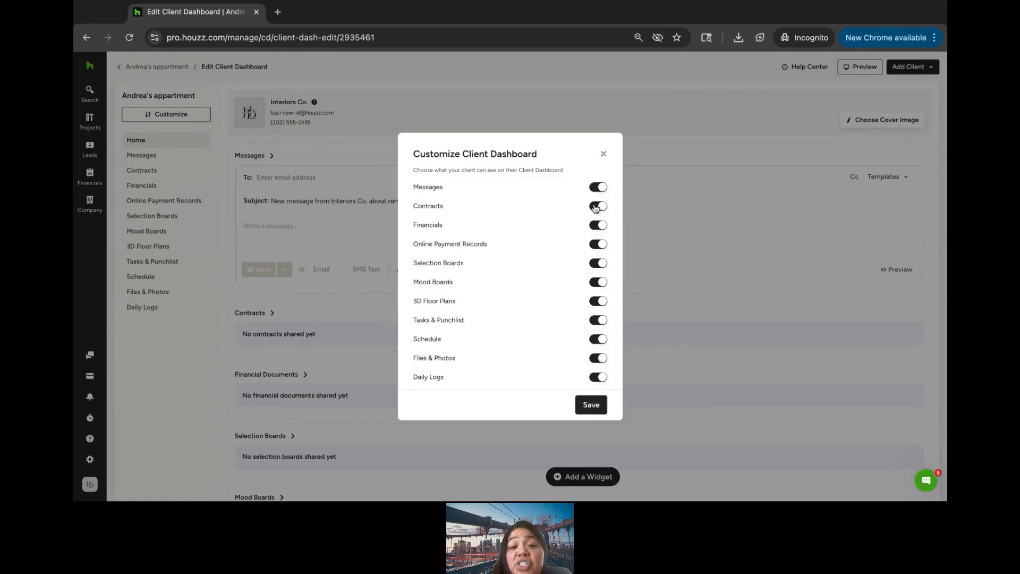
left_click(596, 225)
left_click(602, 245)
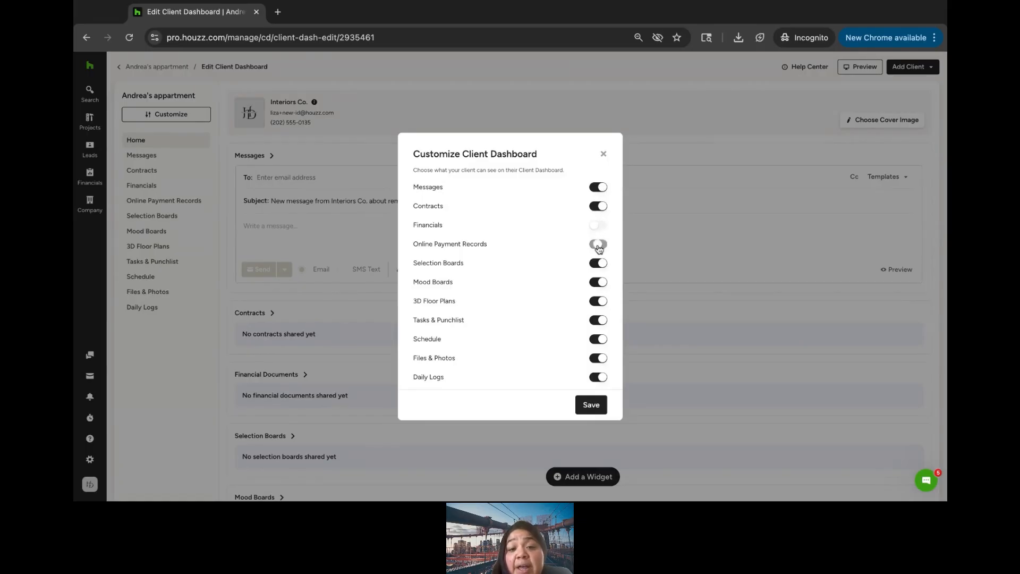
left_click(604, 246)
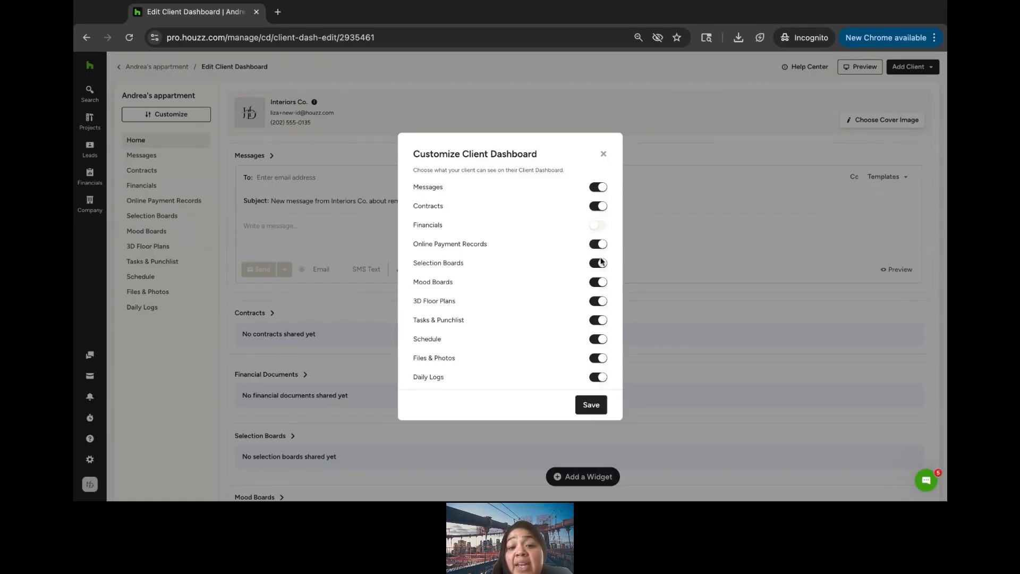
left_click(596, 321)
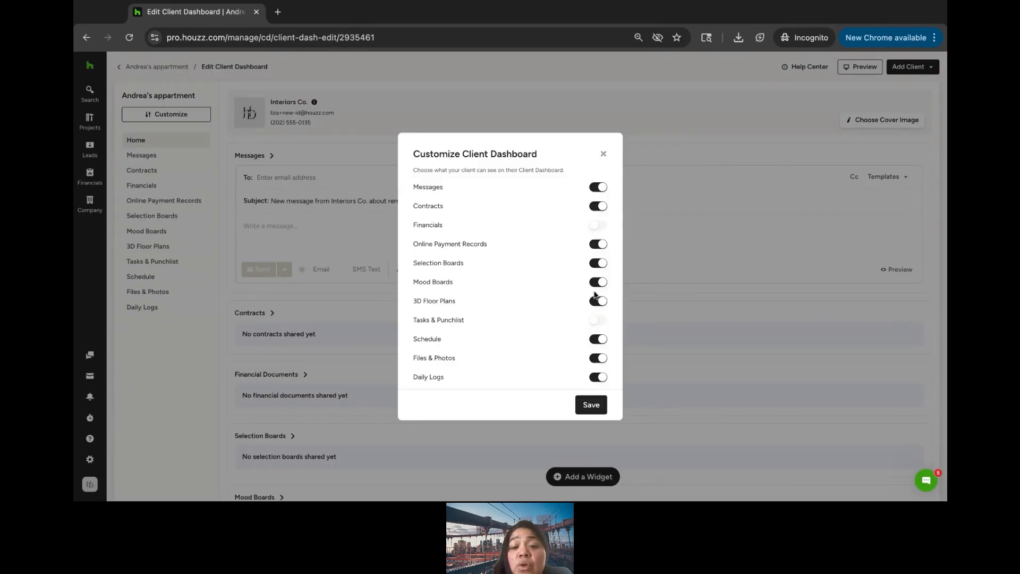
left_click(593, 266)
left_click(595, 281)
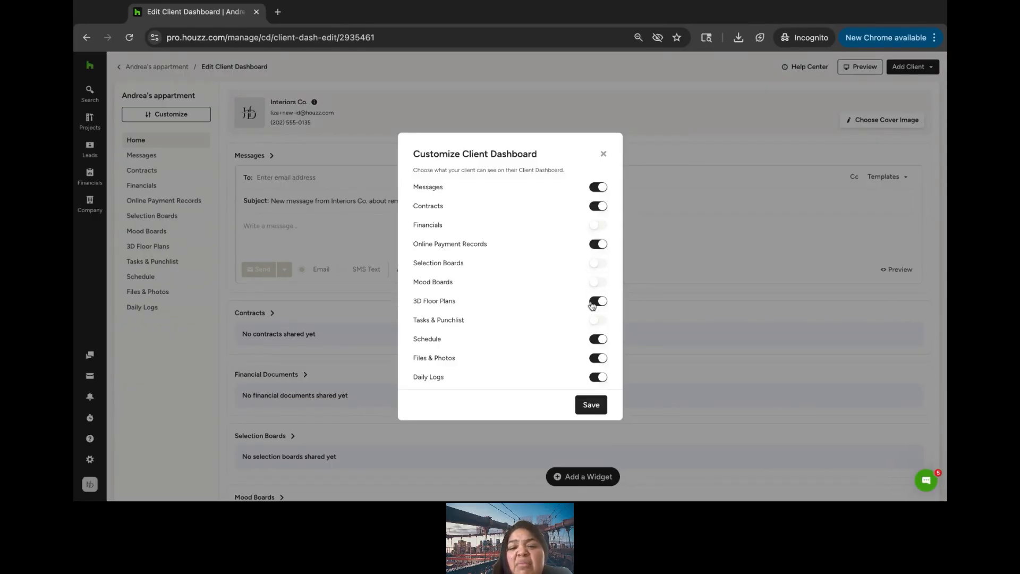
left_click(594, 301)
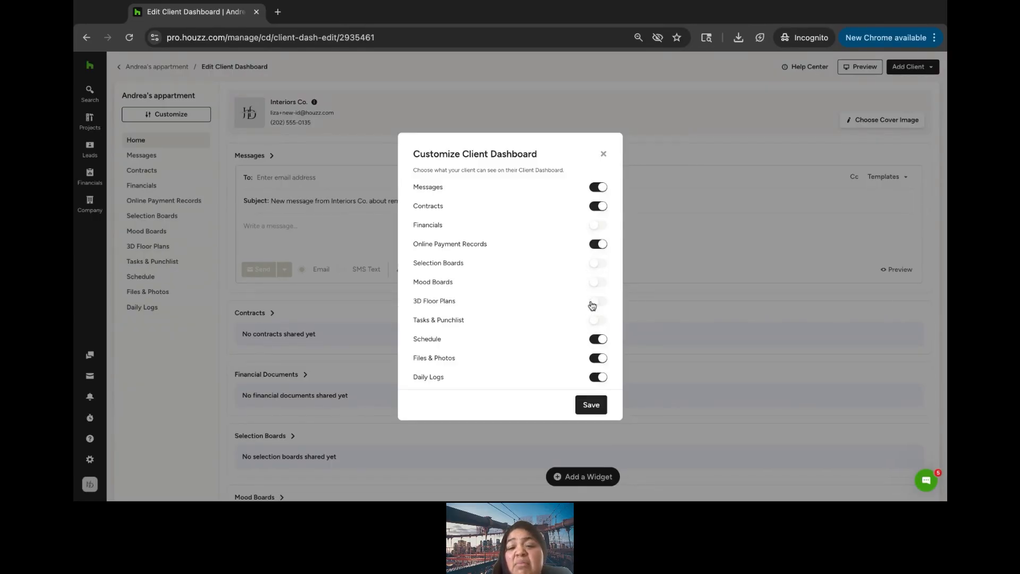
left_click(589, 377)
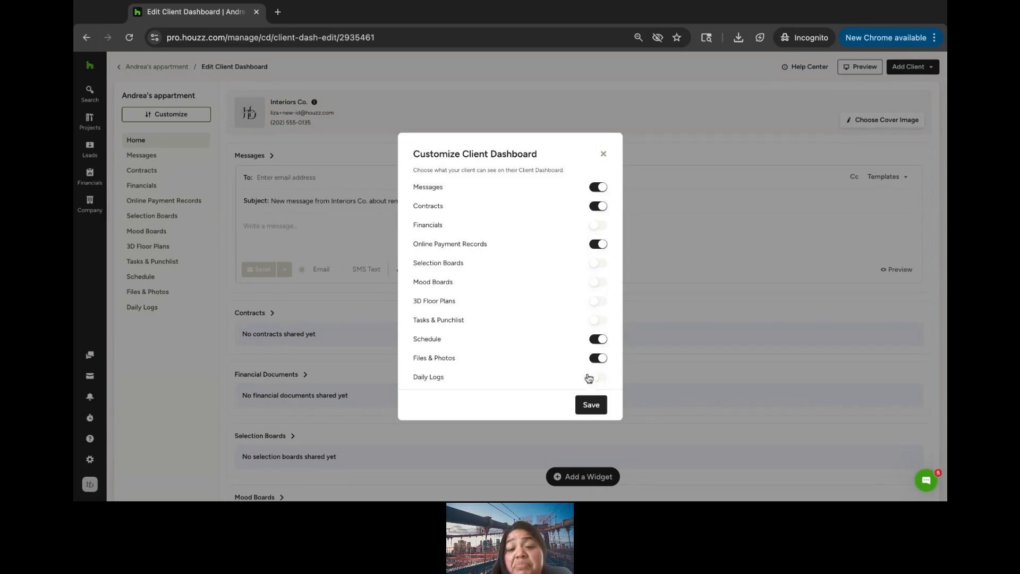
left_click(589, 405)
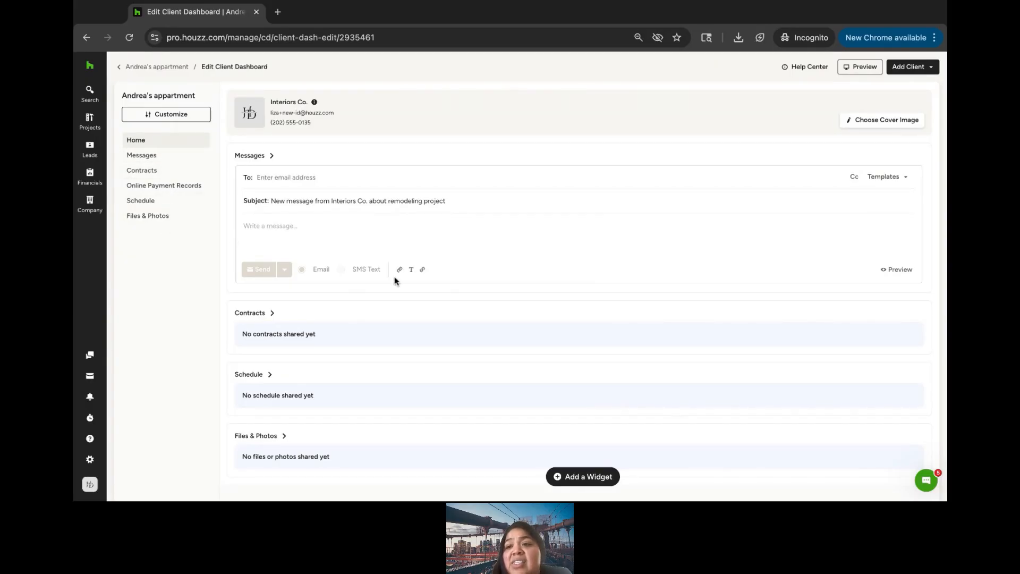
Step: Set the client dashboard's cover to the sample image of weathered wood with red autumn leaves
left_click(860, 121)
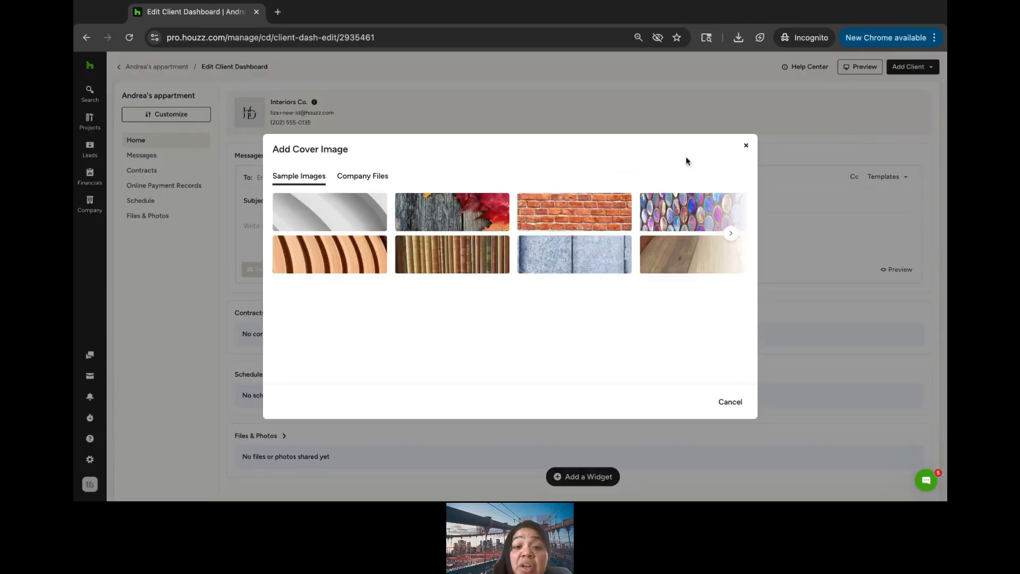
left_click(478, 218)
left_click(706, 400)
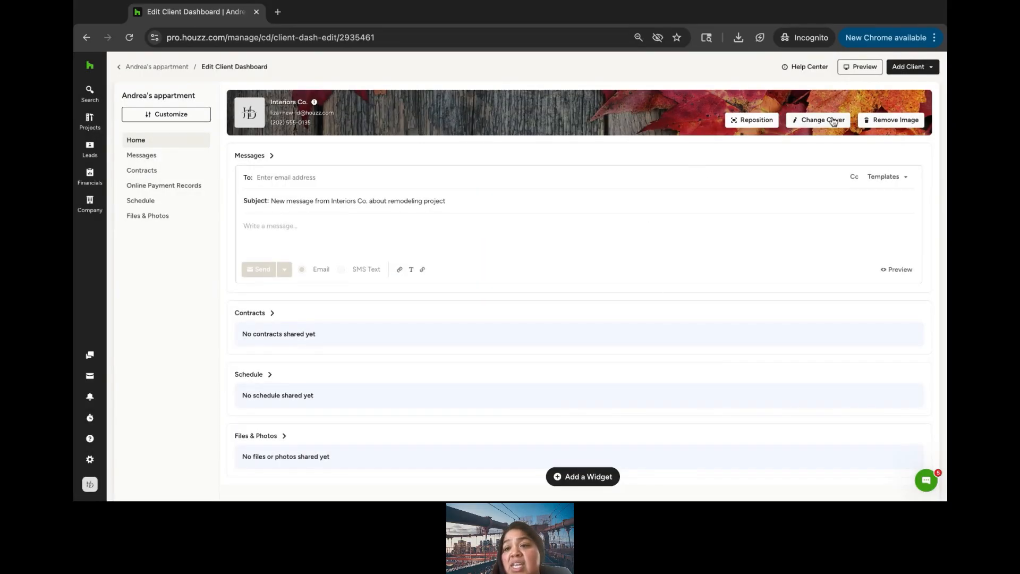
Step: Review the company files and local upload option for the cover image, and close the selection without changing the cover
left_click(833, 121)
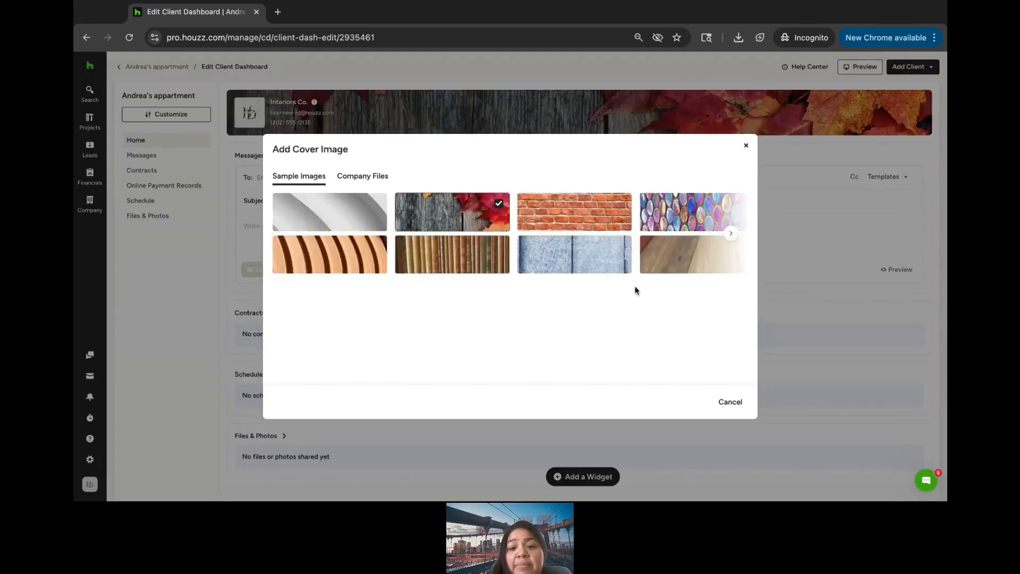
left_click(372, 179)
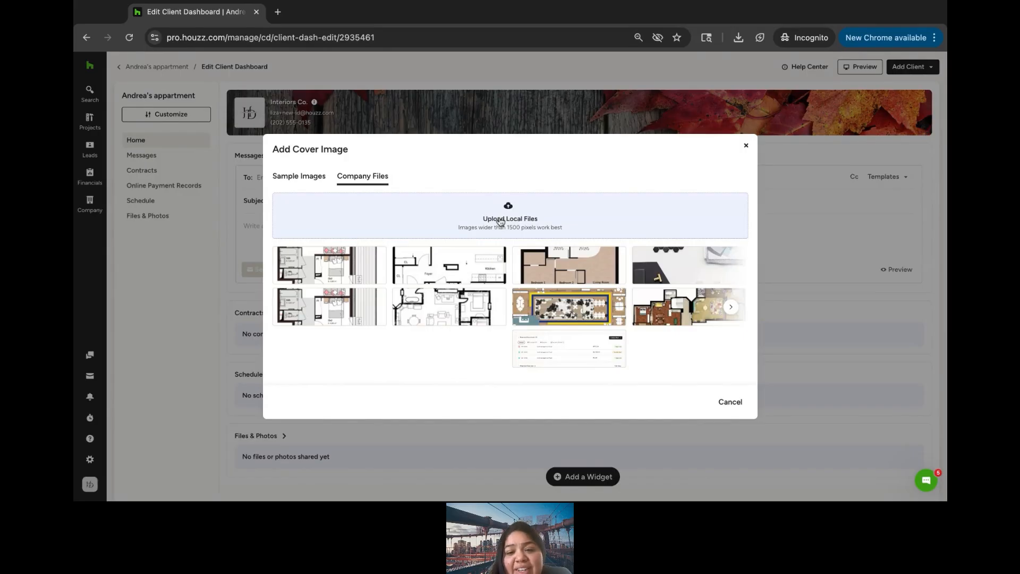
left_click(500, 221)
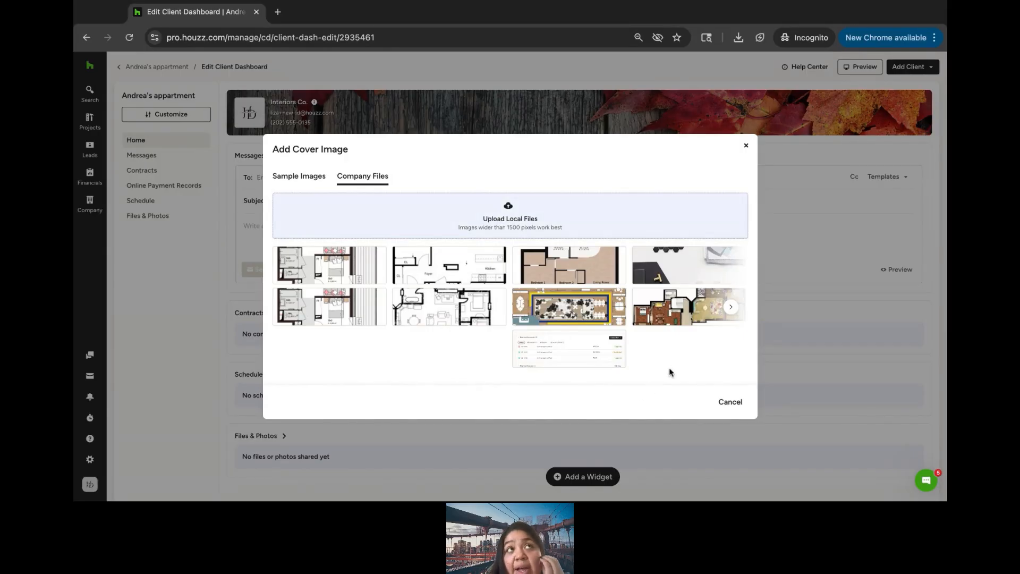
left_click(746, 147)
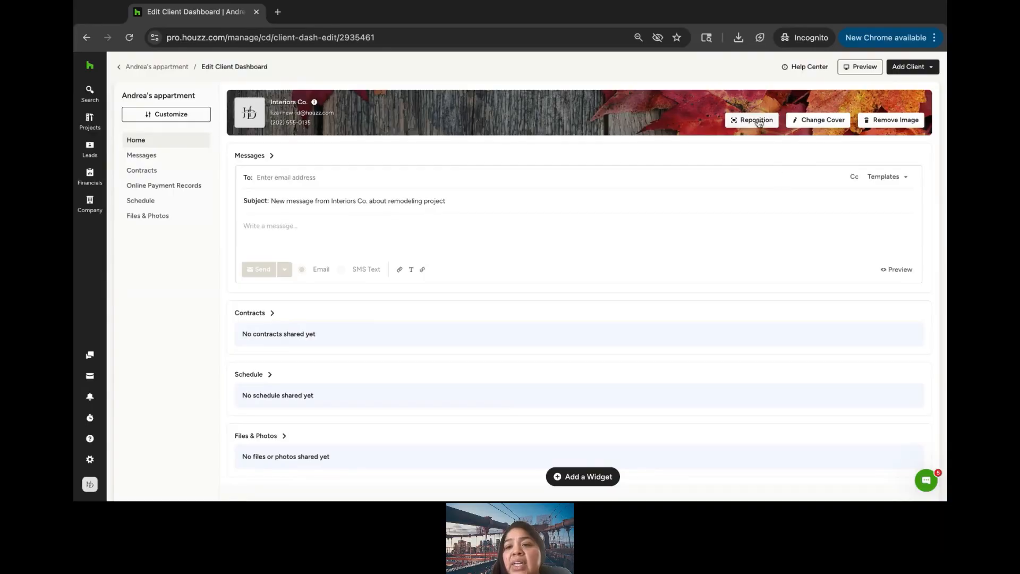
Step: Reposition the autumn-leaves cover image by shifting it upward within the banner, and save the new position
left_click(754, 120)
left_click_drag(737, 120, 724, 97)
left_click(879, 120)
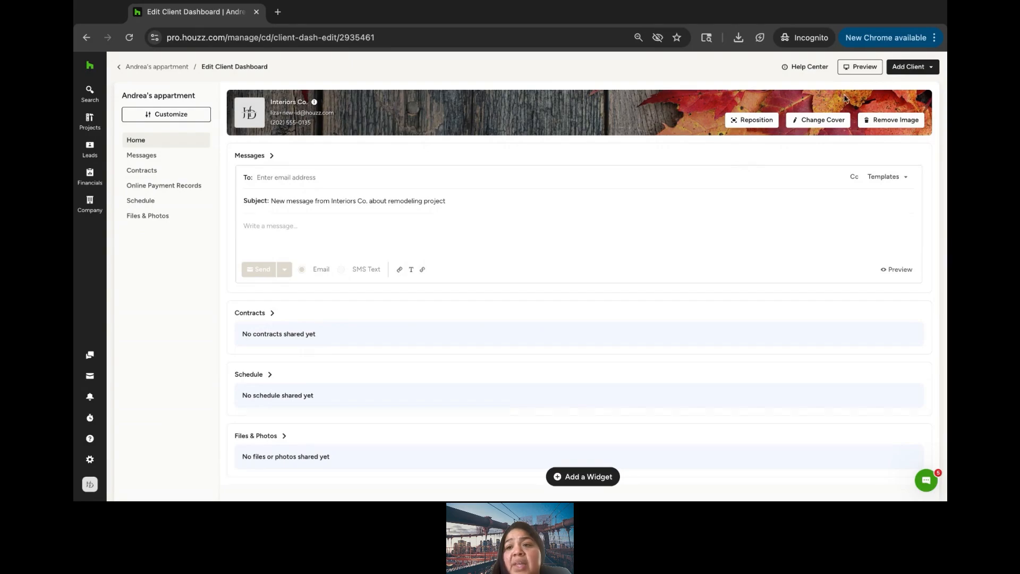
Step: Preview the client dashboard in desktop and mobile views, including the mobile navigation menu, and return to editing
left_click(863, 67)
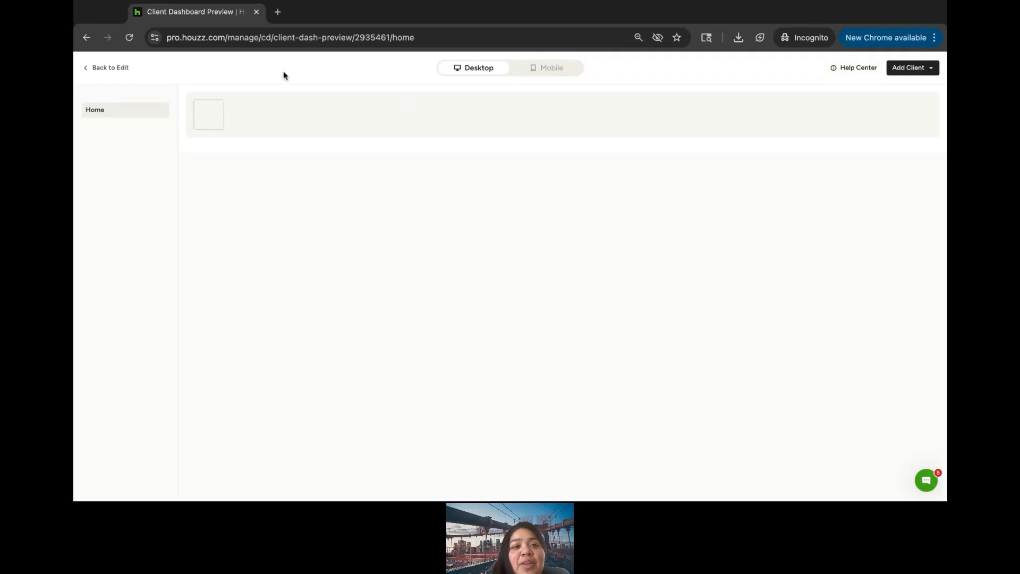
left_click(133, 37)
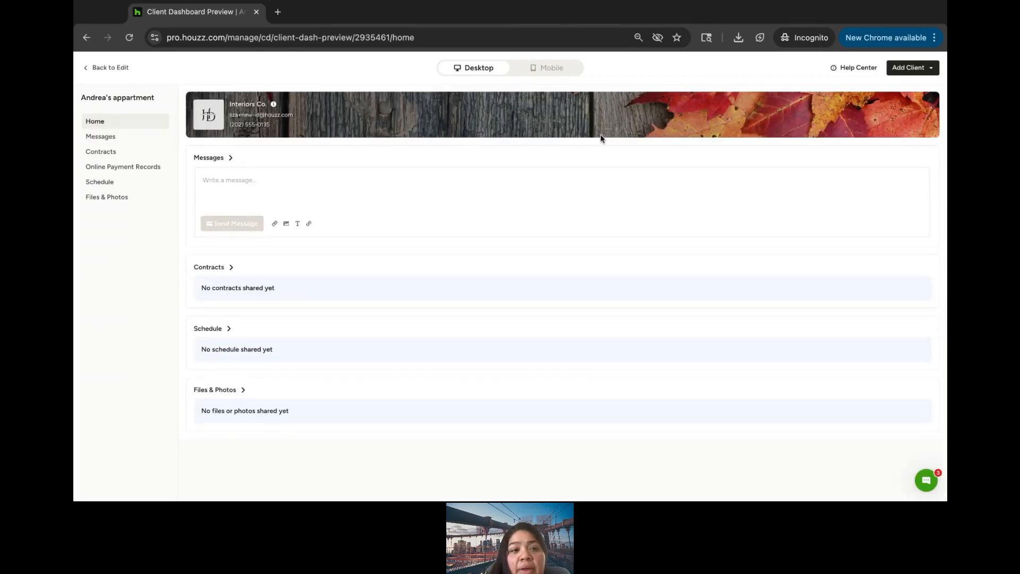
left_click(557, 69)
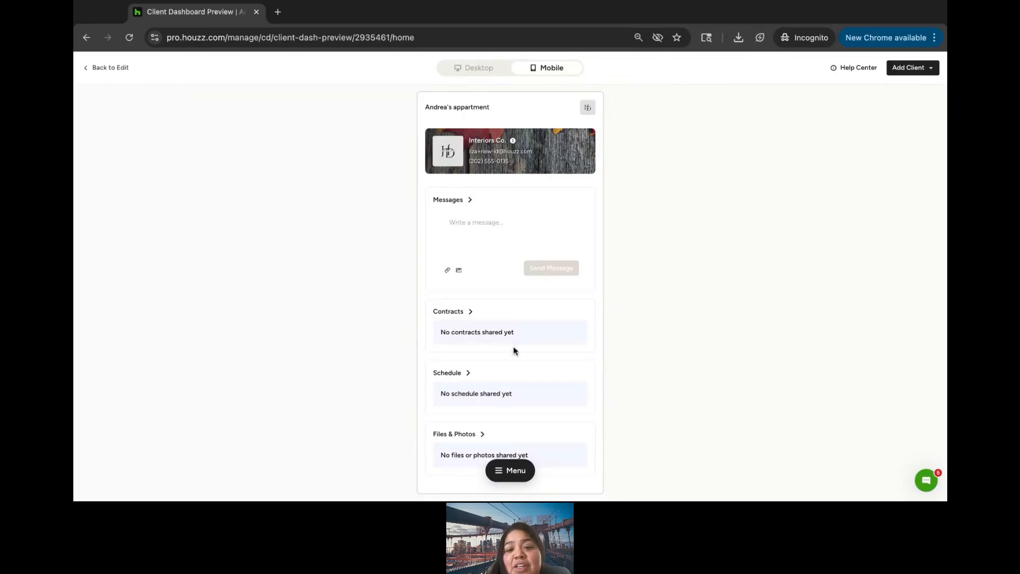
left_click(509, 471)
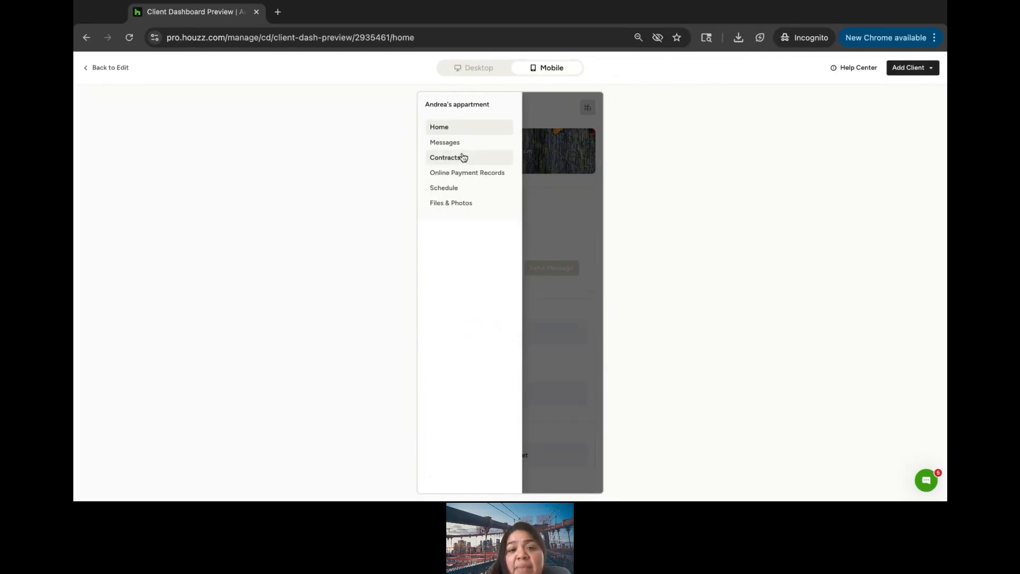
left_click(548, 230)
left_click(487, 74)
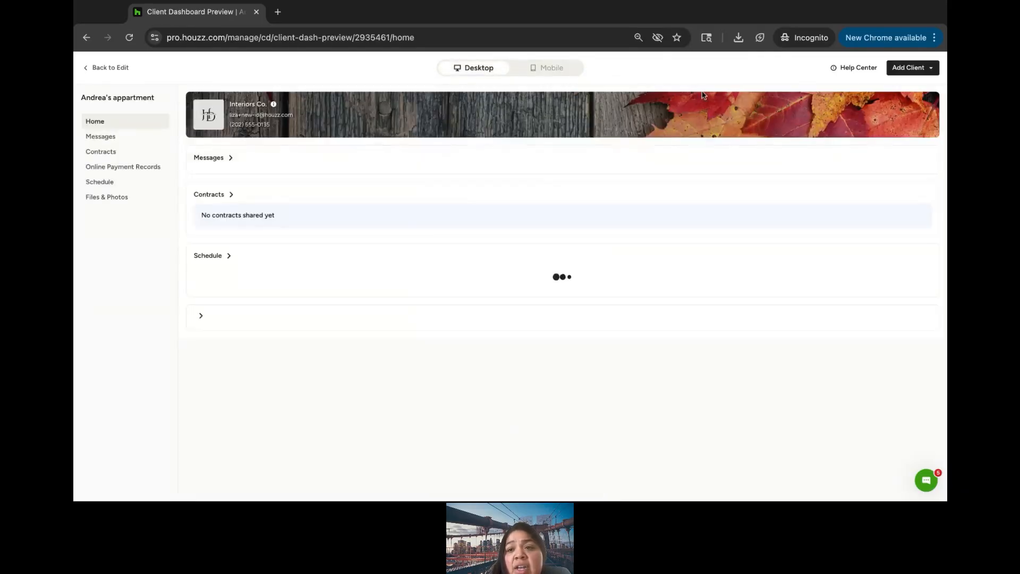
left_click(121, 71)
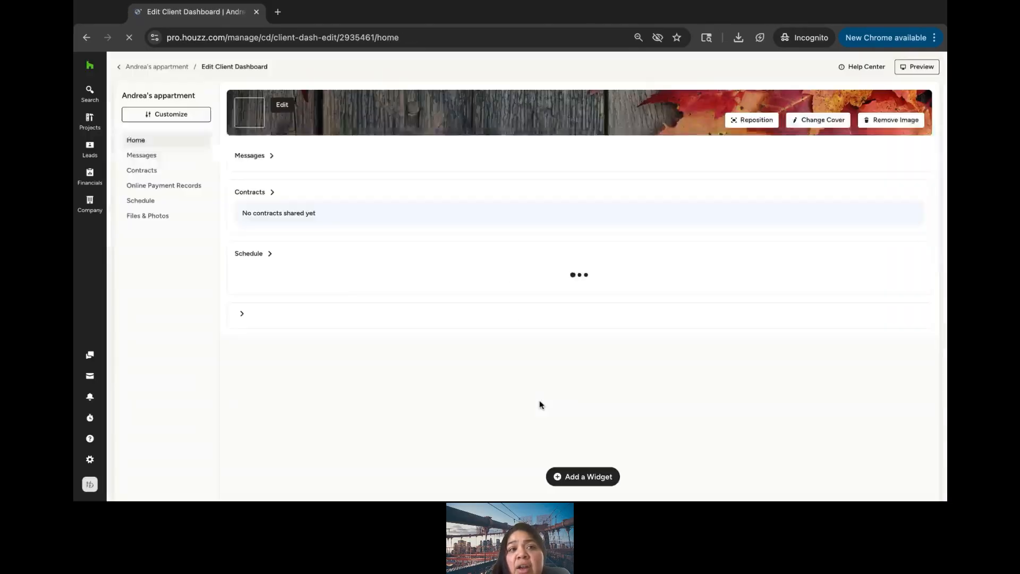
Step: Add a Text Block widget to the dashboard and check the Video widget's file sources without adding a video
left_click(576, 473)
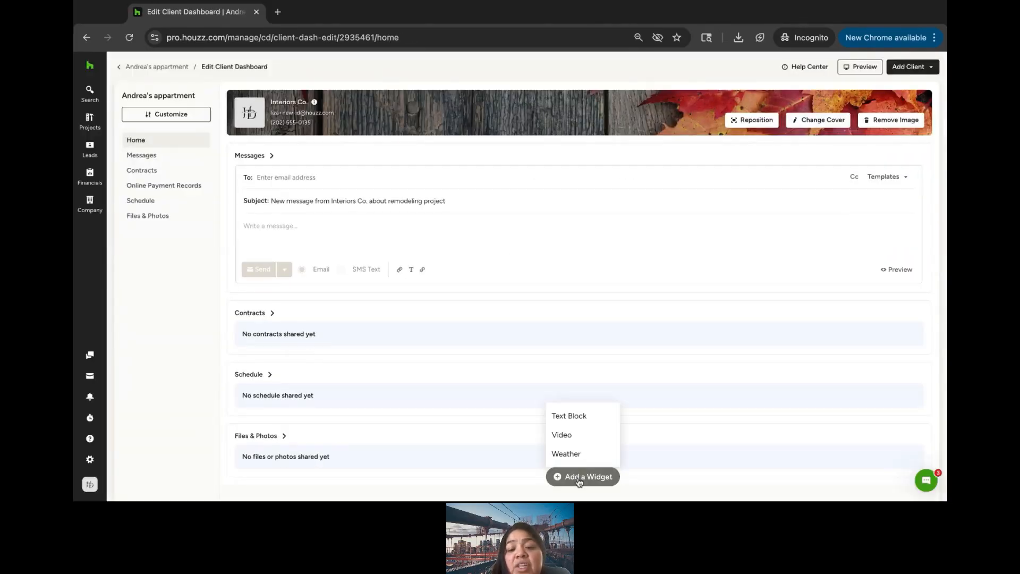
left_click(589, 415)
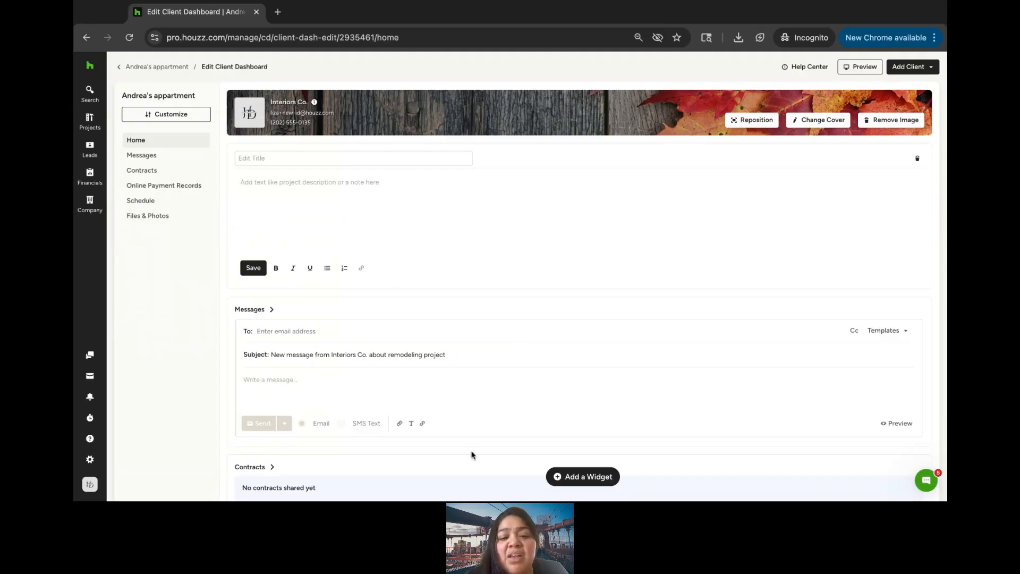
left_click(578, 476)
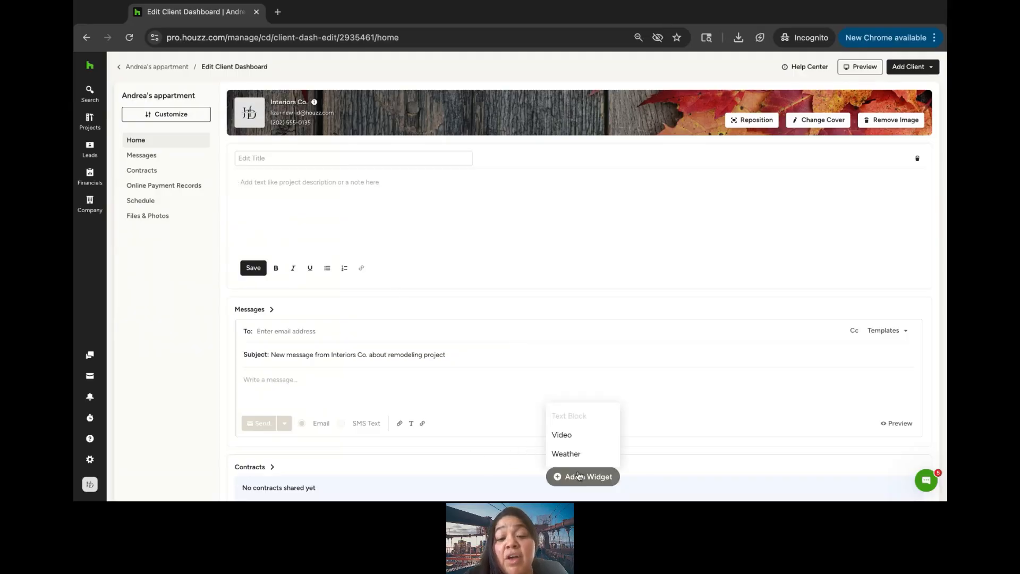
left_click(562, 437)
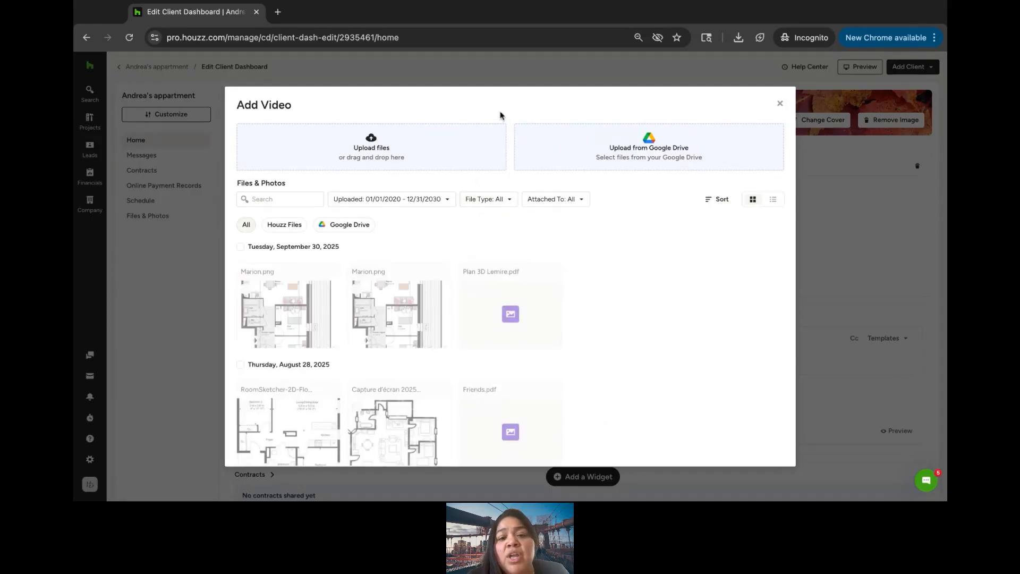
left_click(778, 104)
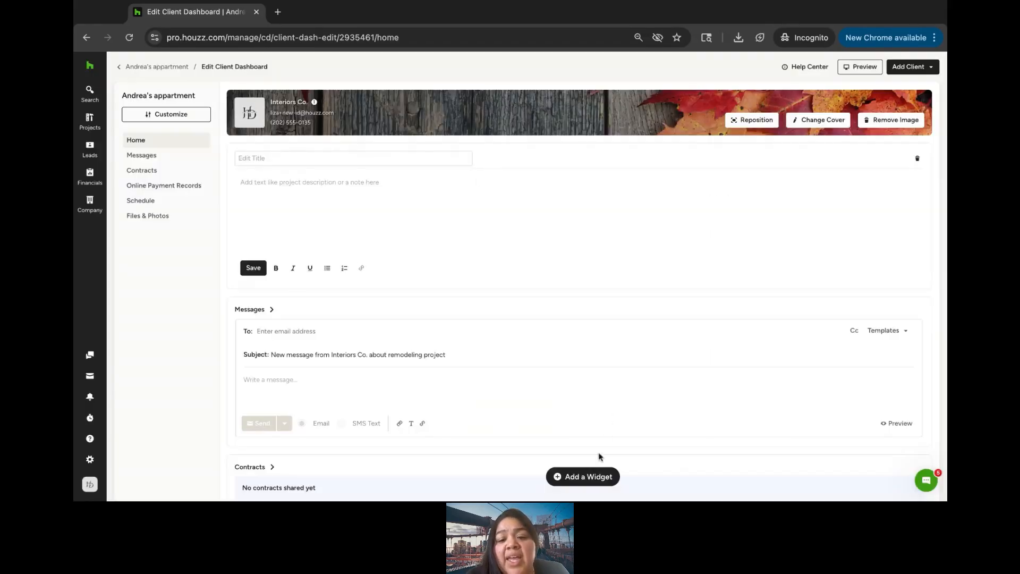
Step: Add a Weather widget to the dashboard, view the project address settings that supply its location, and return to review the layout
left_click(584, 476)
left_click(583, 451)
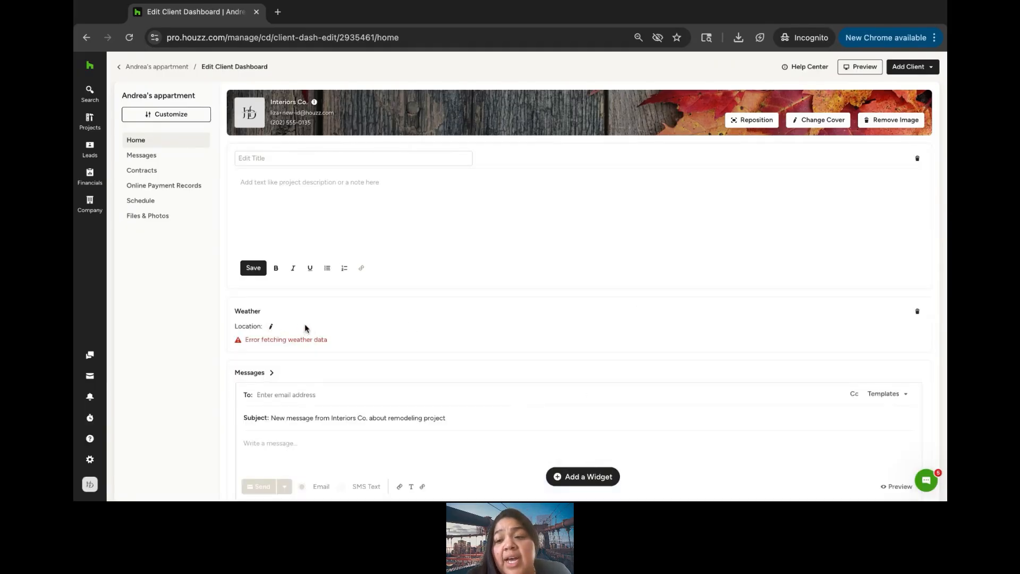
left_click(271, 328)
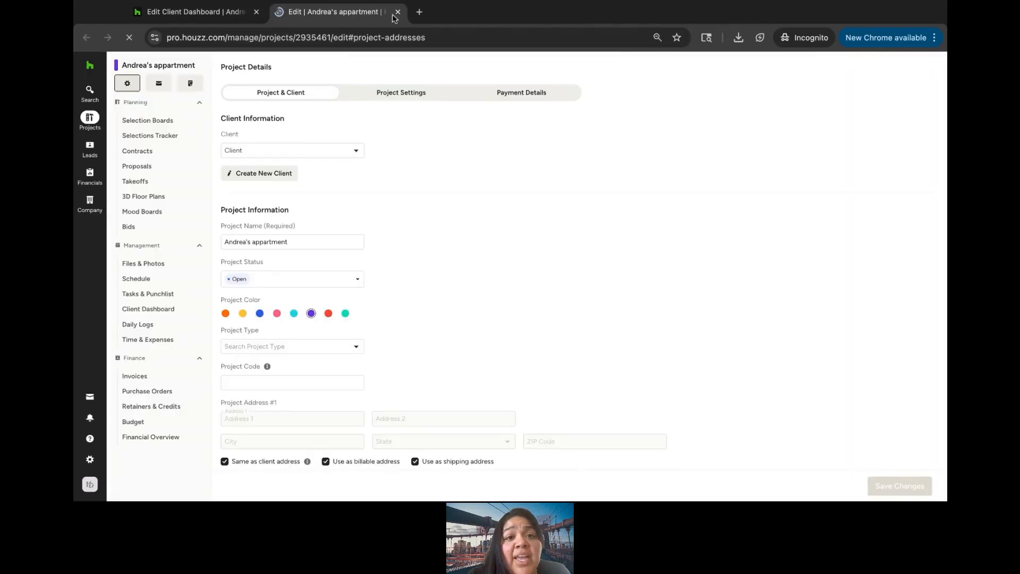
left_click(397, 12)
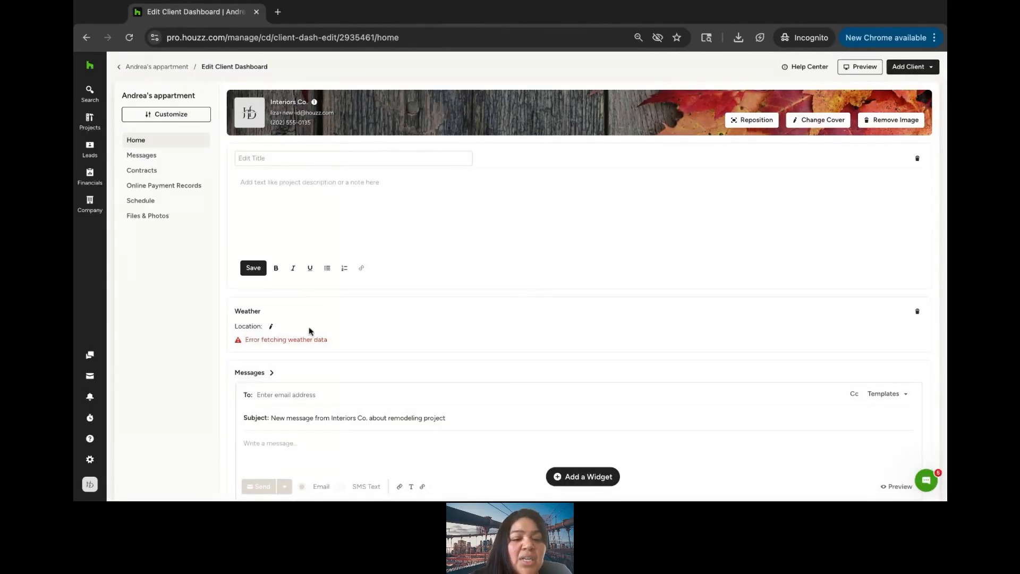
scroll(310, 330, "down", 1)
scroll(310, 331, "down", 3)
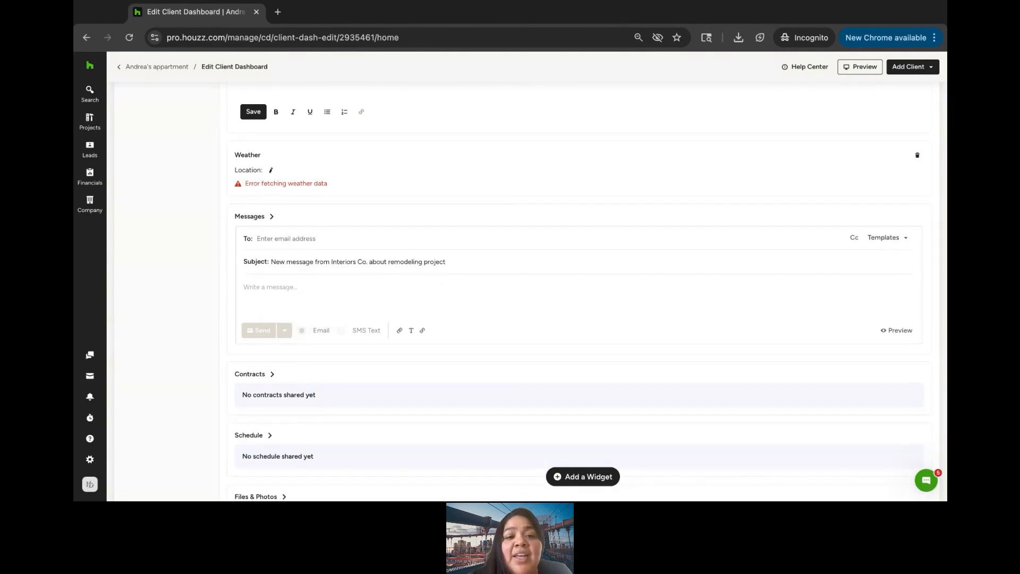
scroll(352, 169, "up", 4)
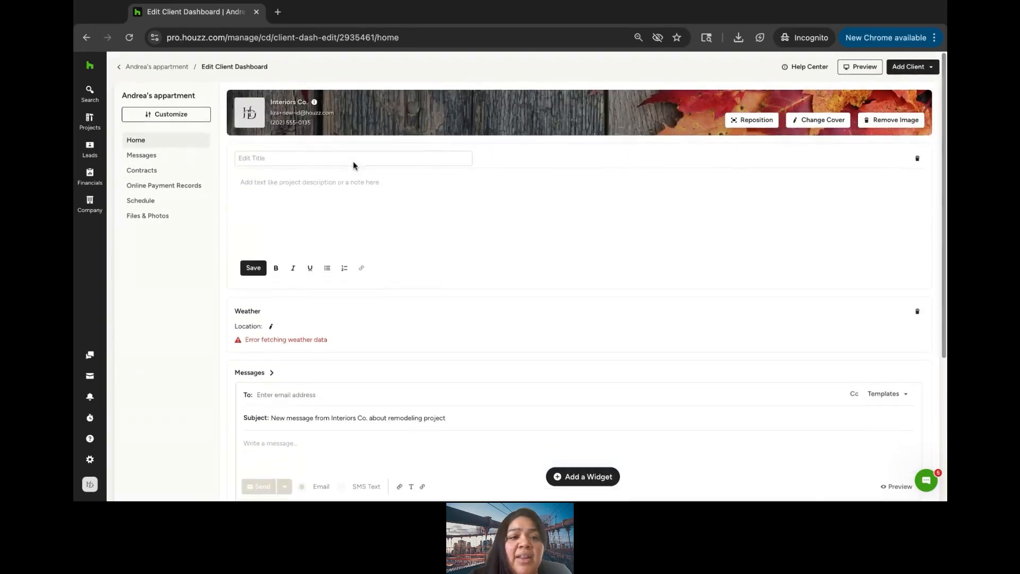
Step: Read the Help Center article on previewing and sharing the Client Dashboard, and return to the dashboard editor
left_click(805, 69)
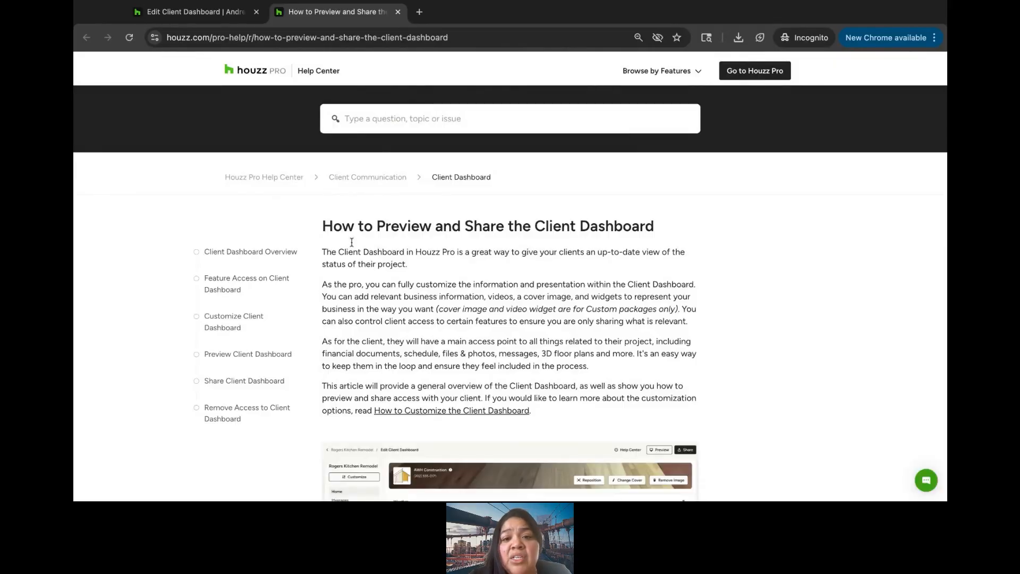
scroll(351, 242, "down", 3)
scroll(352, 242, "down", 3)
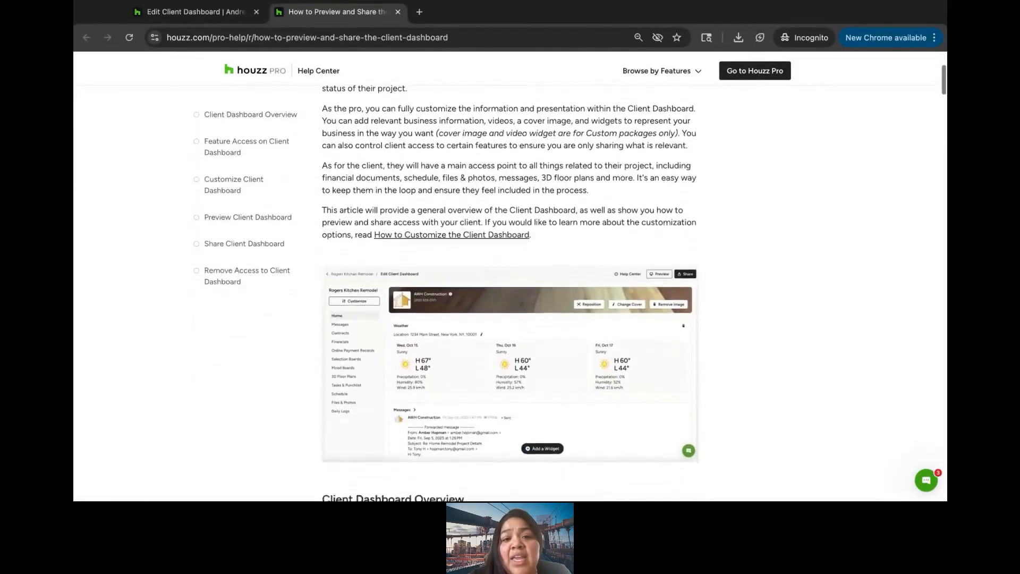
left_click(208, 16)
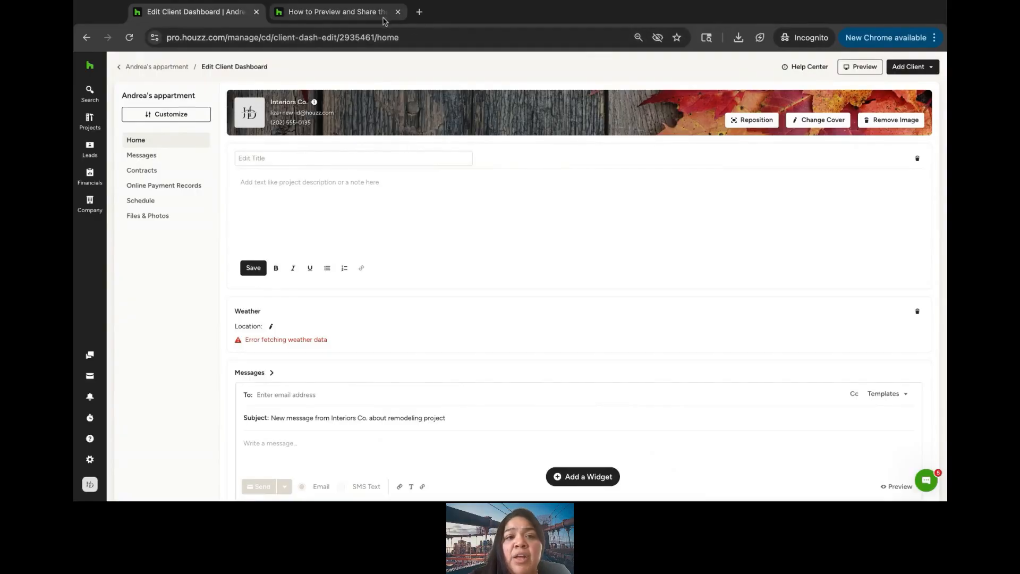
Step: Read the Client Dashboard Overview section of the Help Center article and return to the dashboard editor
left_click(337, 11)
scroll(632, 276, "down", 4)
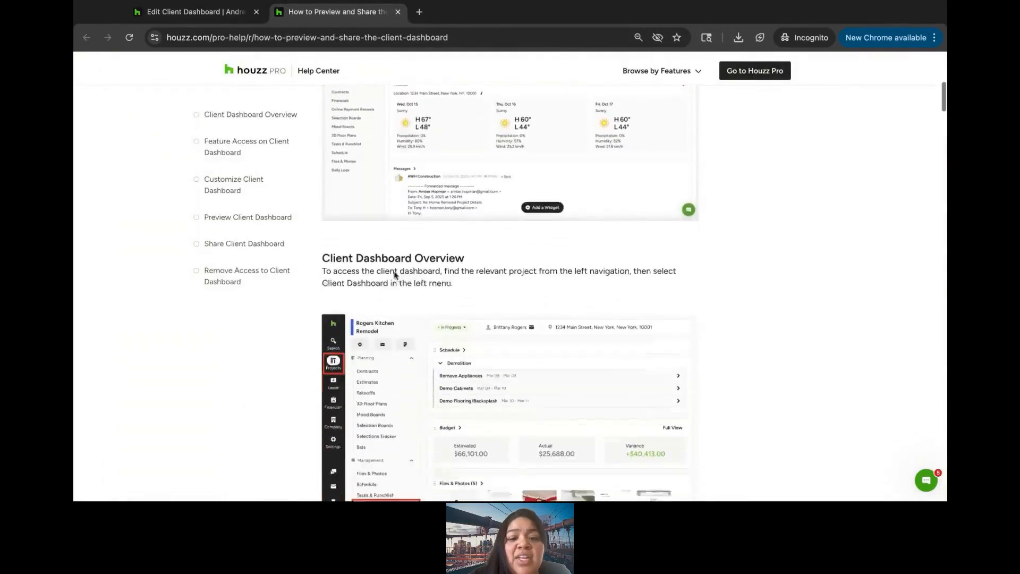
scroll(632, 276, "down", 7)
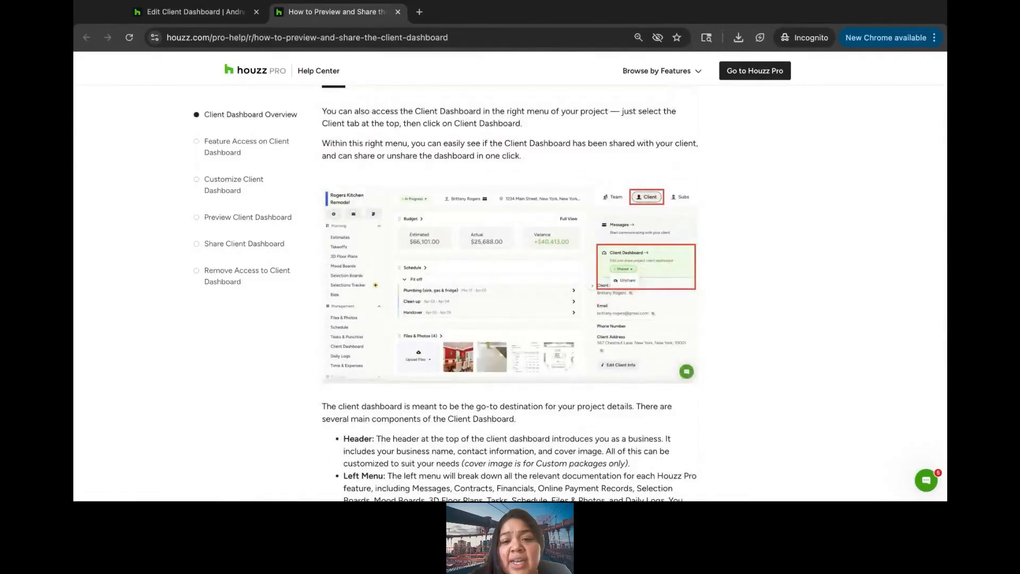
left_click(240, 17)
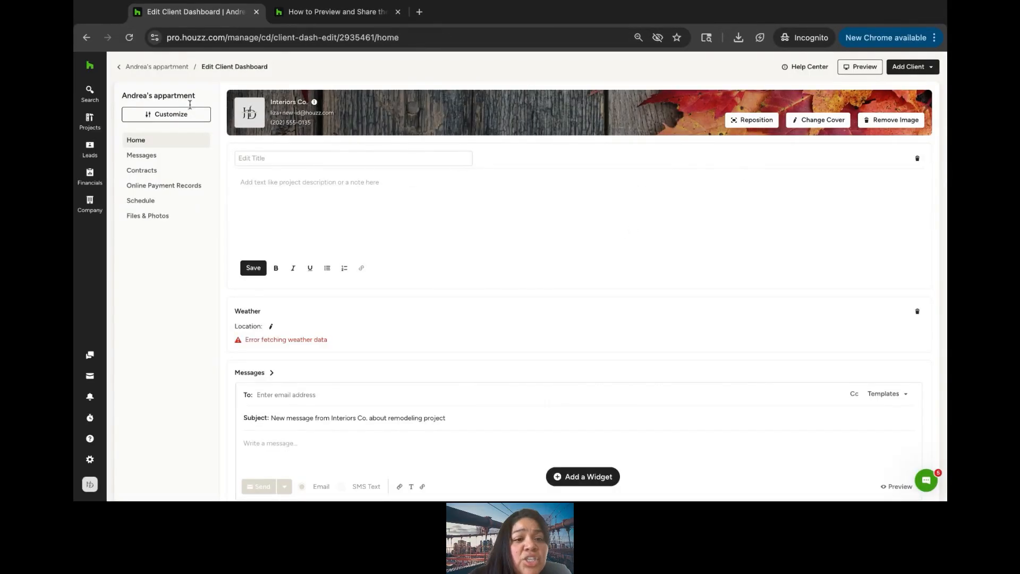
Step: Publish the camera image in the project's 3D Floor Plan Images folder to the client dashboard
left_click(133, 67)
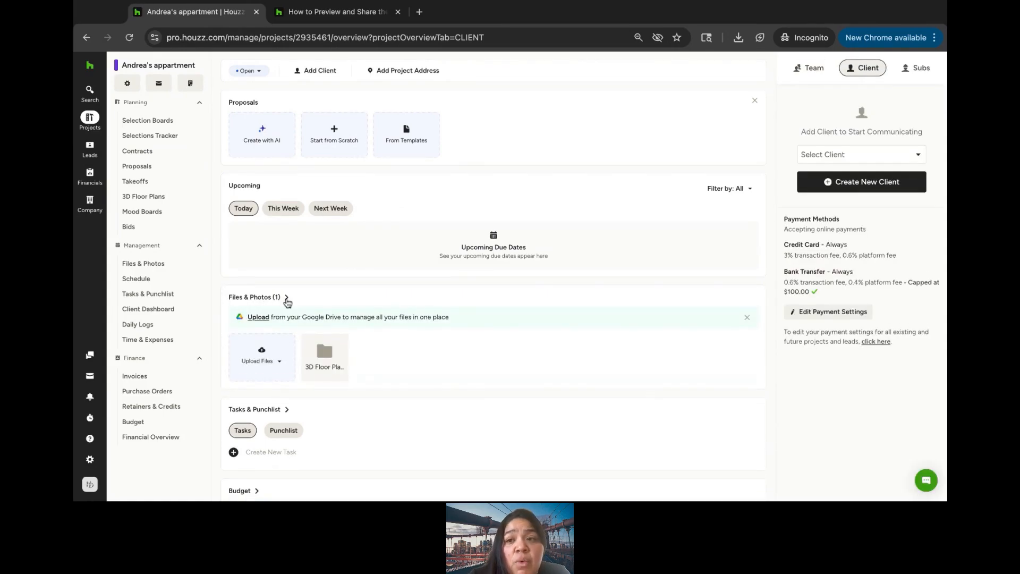
left_click(325, 352)
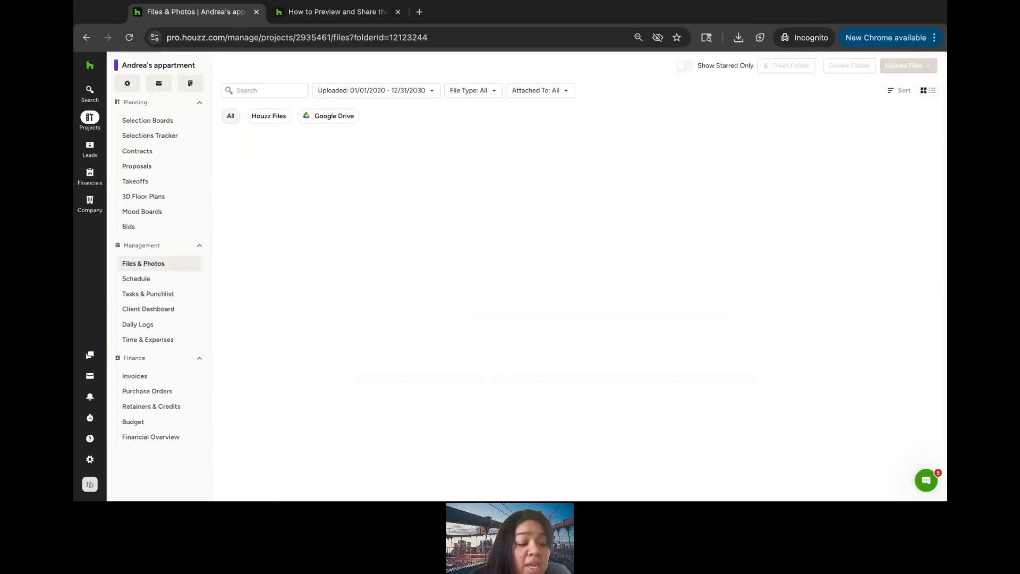
left_click(309, 163)
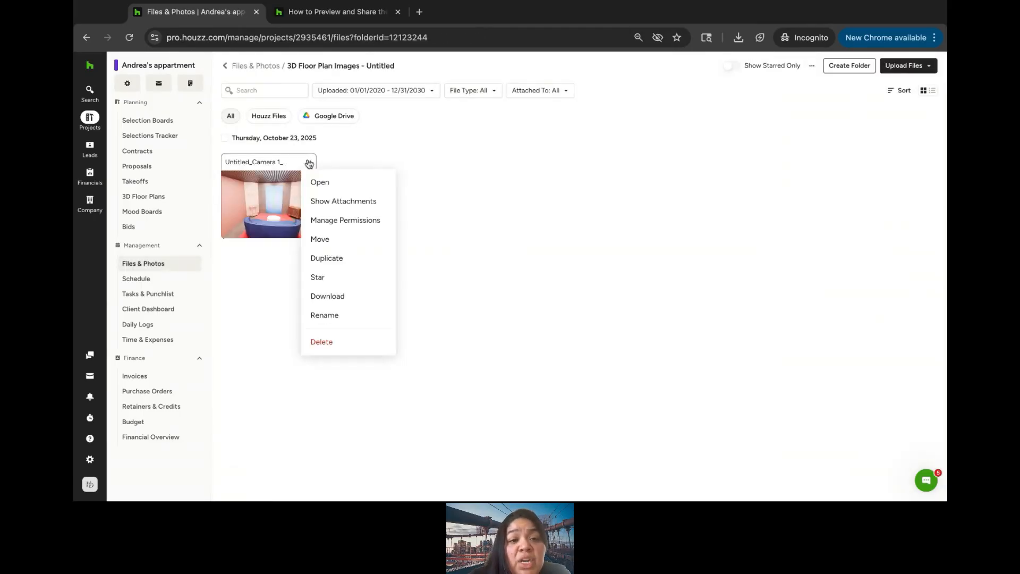
left_click(340, 225)
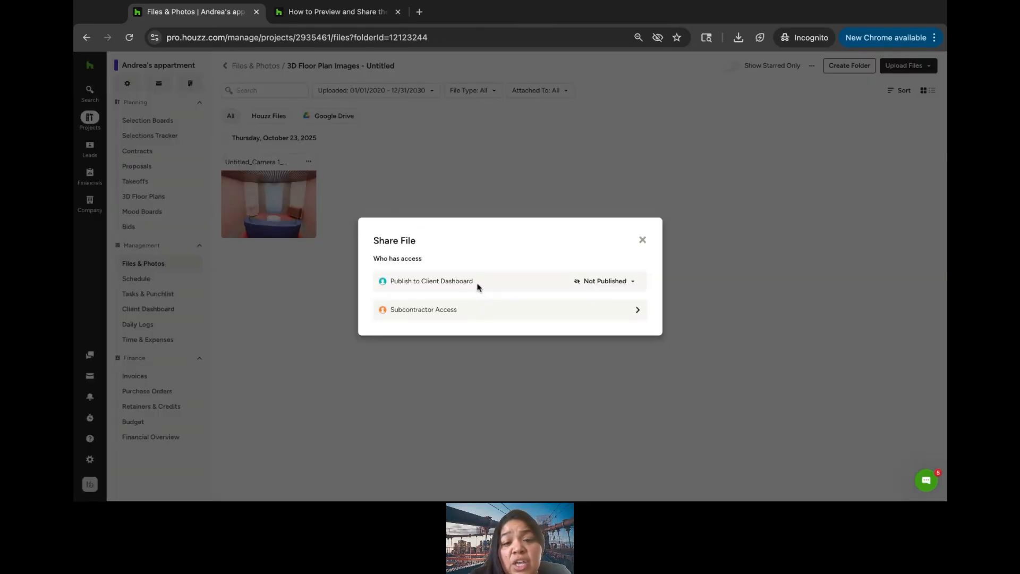
left_click(597, 283)
left_click(563, 315)
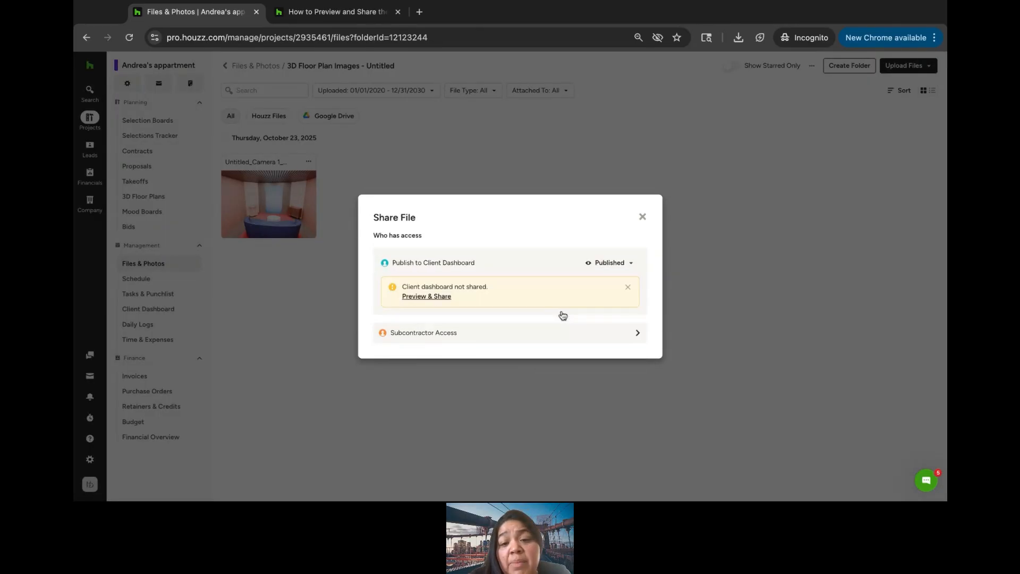
key("Escape")
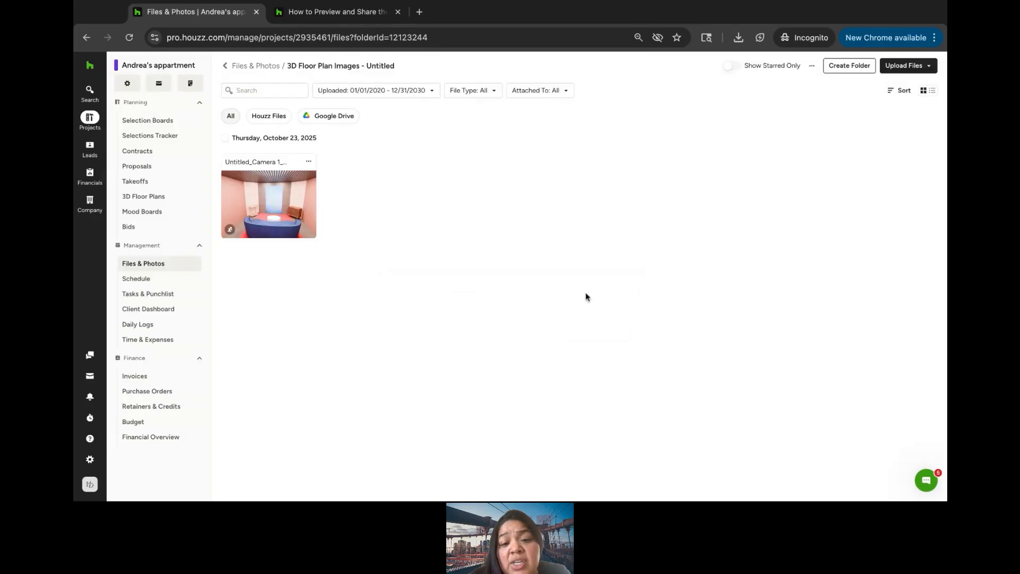
Step: Check the published file on the client dashboard and add the first existing client in the list to the project
left_click(148, 309)
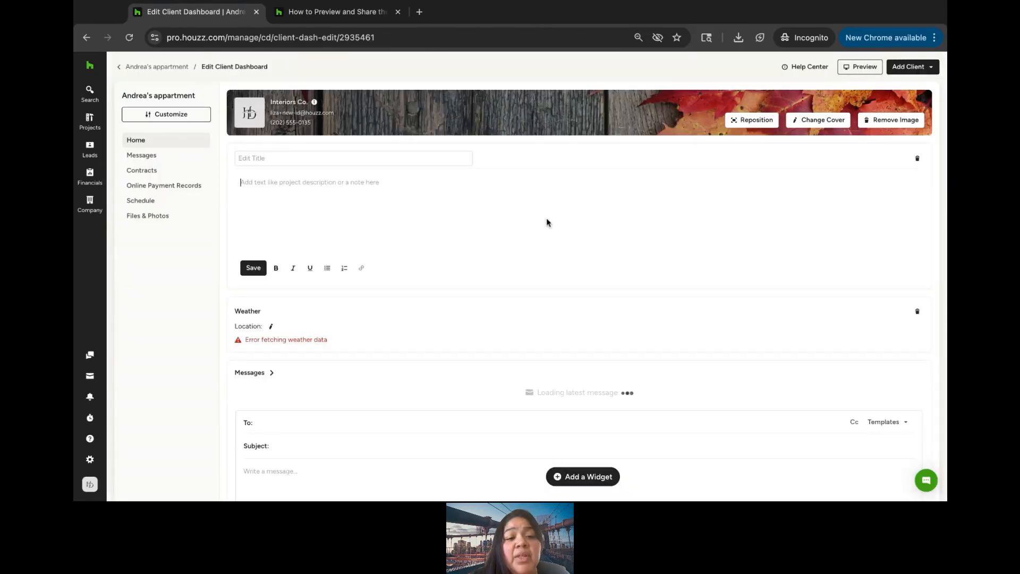
scroll(533, 312, "down", 5)
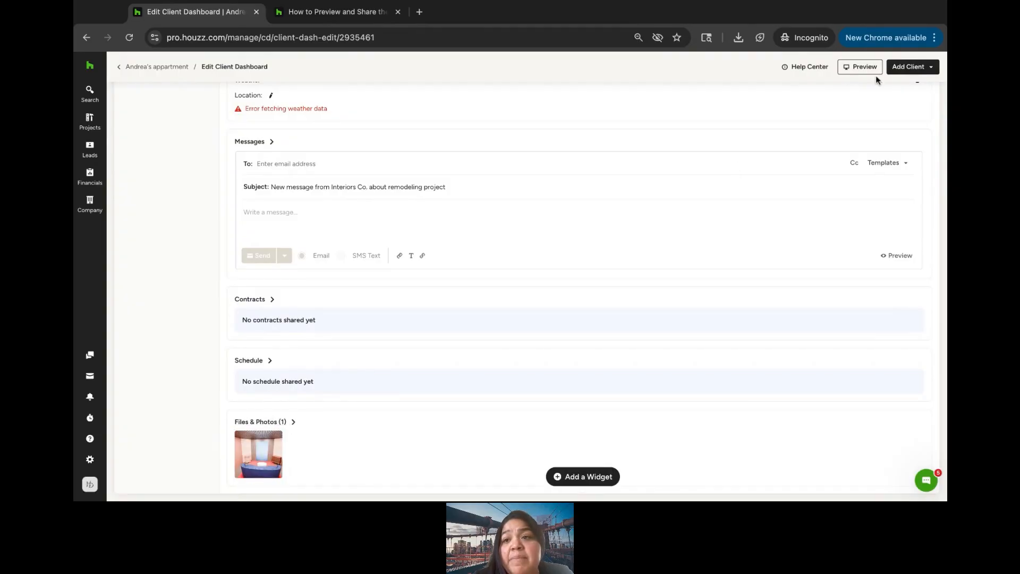
left_click(908, 70)
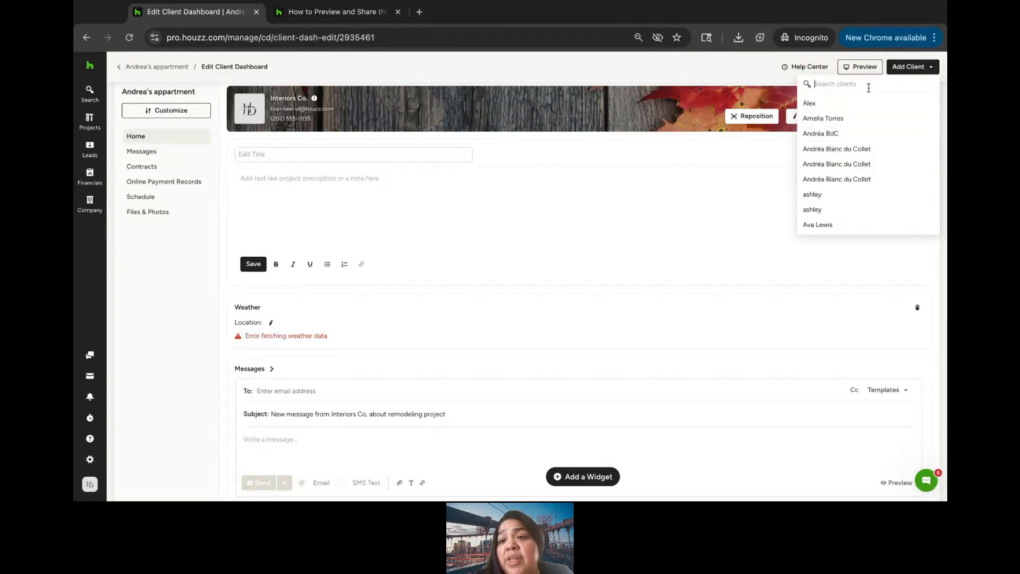
left_click(835, 103)
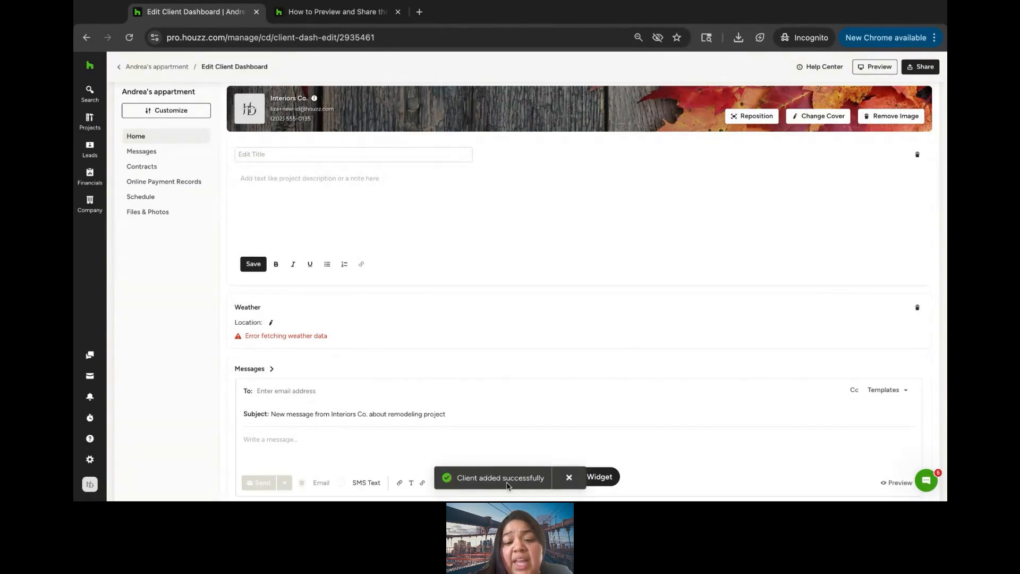
Step: Start sharing the client dashboard and save the client's email address to their contact information
left_click(921, 66)
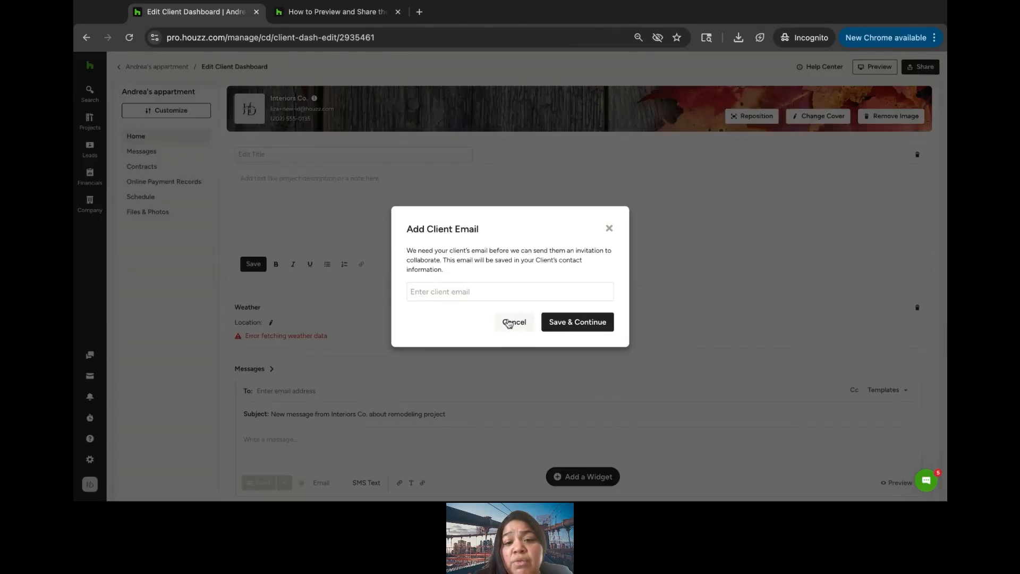
left_click(518, 296)
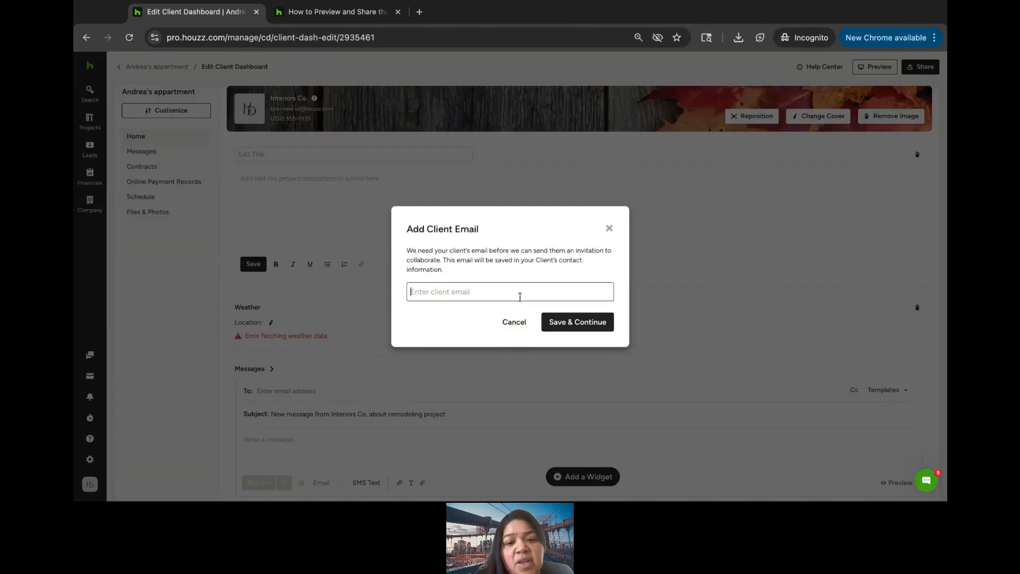
left_click(535, 276)
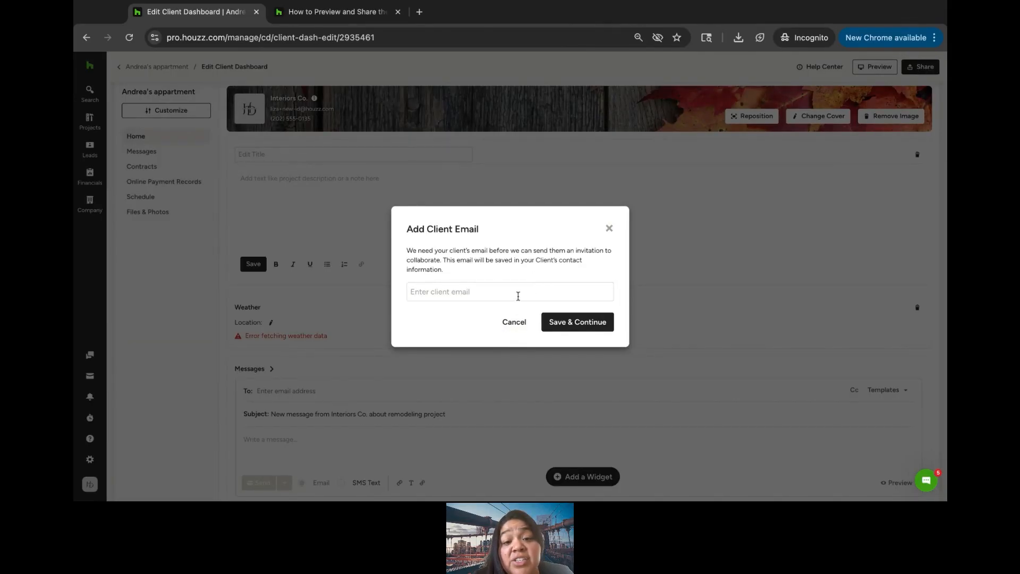
left_click(558, 333)
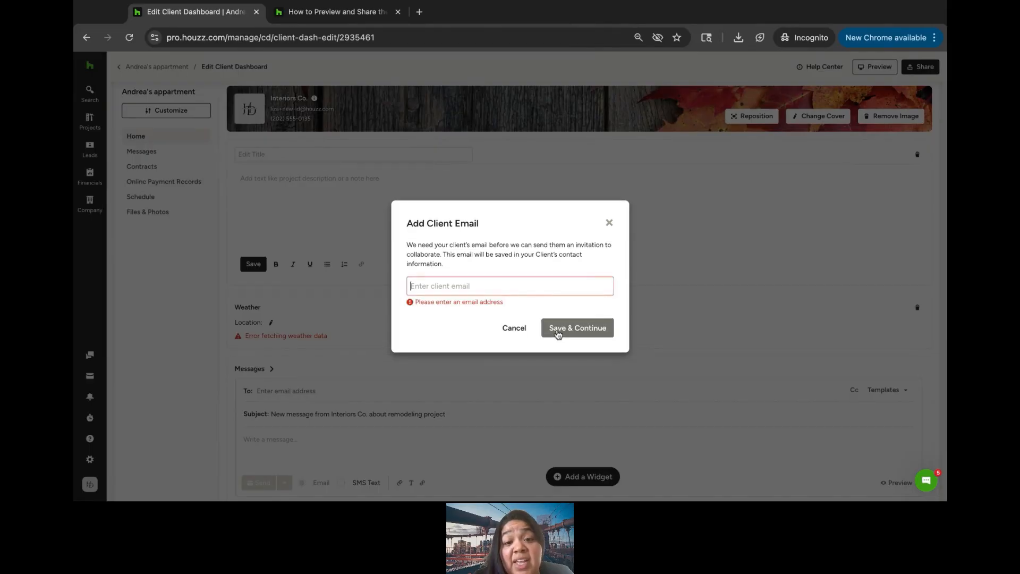
left_click(523, 287)
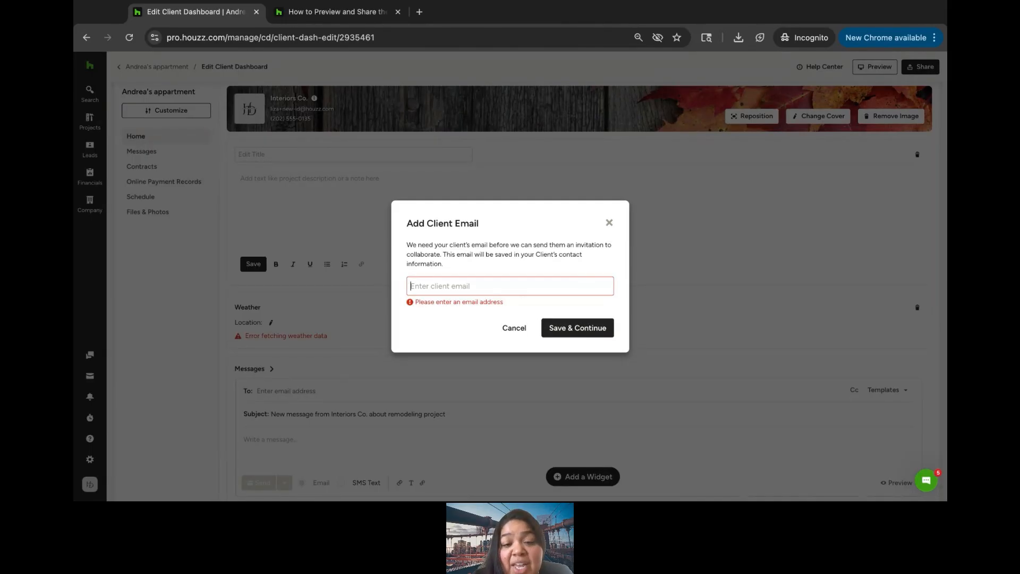
key("ctrl+v")
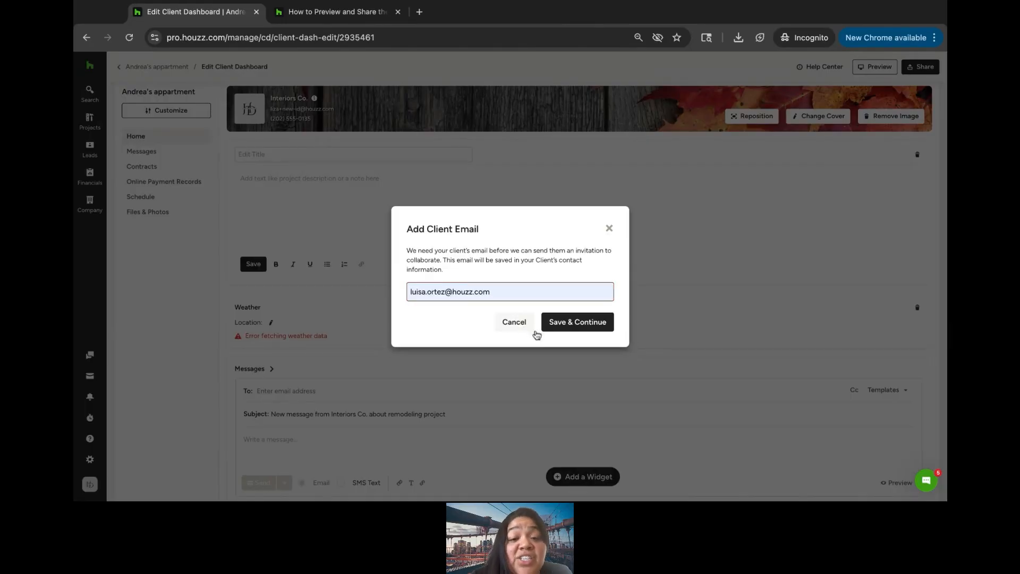
left_click(557, 324)
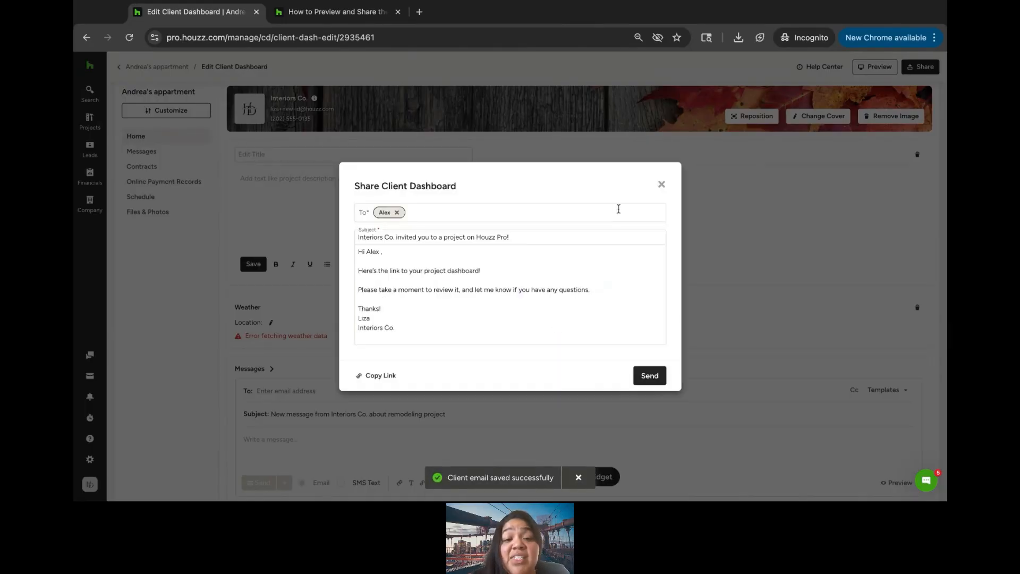
Step: Replace the preset recipient with the client's email address and send the dashboard invitation
left_click(397, 212)
key("ctrl+v")
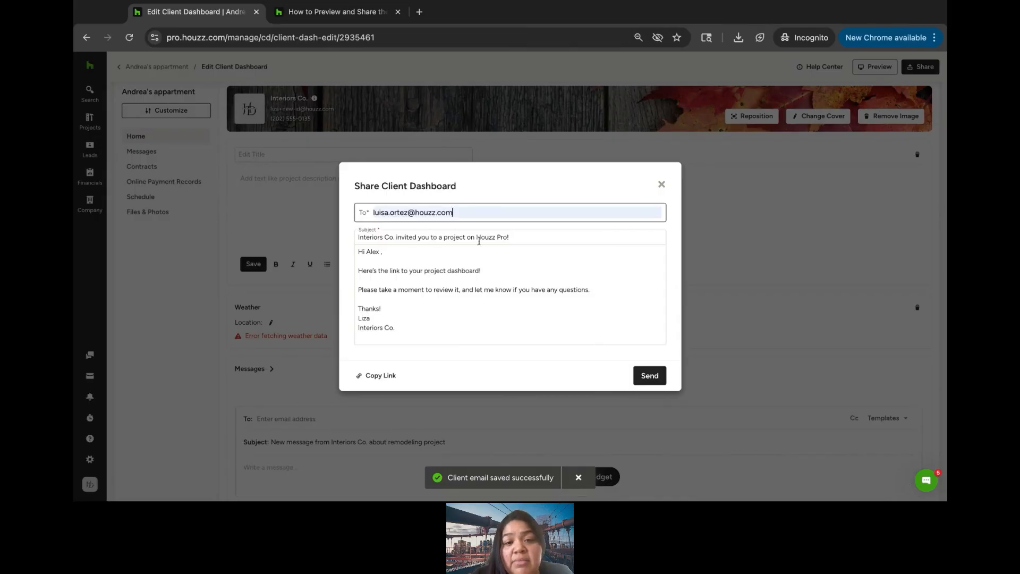
left_click(646, 378)
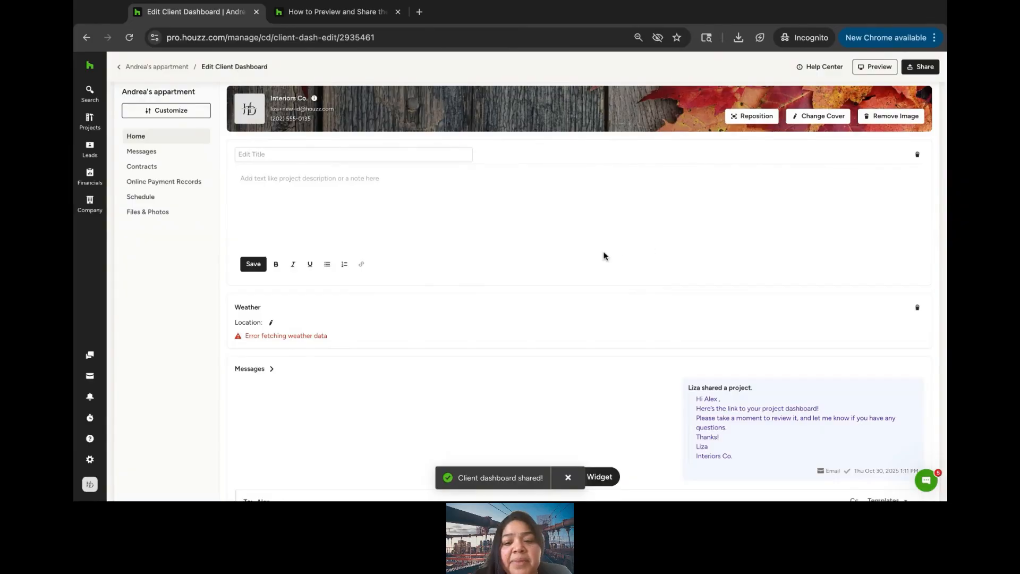
Step: Review the sent invitation in Messages and the remaining widgets down to Files & Photos
scroll(741, 421, "down", 2)
scroll(741, 421, "down", 2)
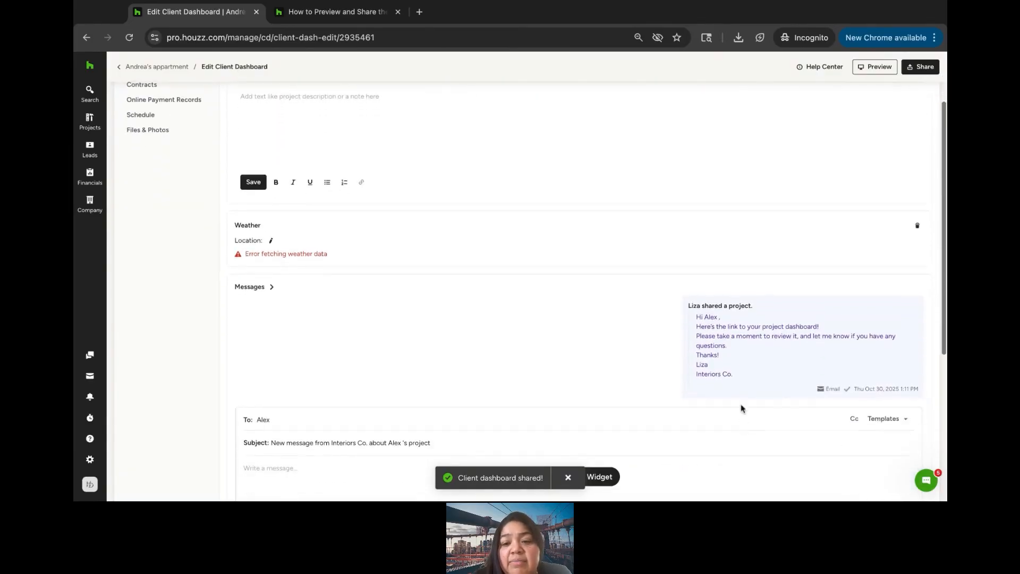
scroll(742, 346, "down", 2)
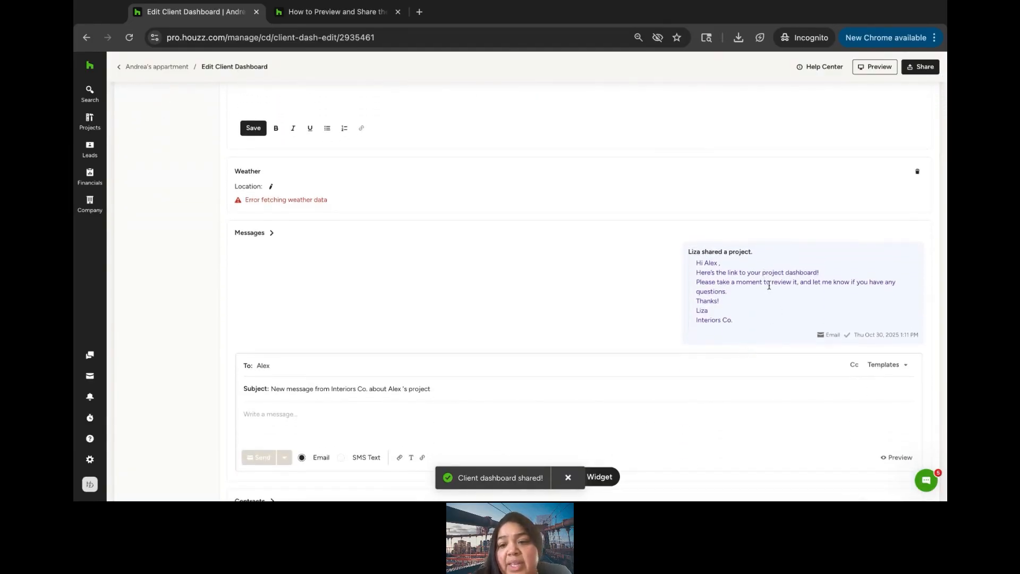
scroll(625, 298, "down", 2)
scroll(621, 297, "down", 2)
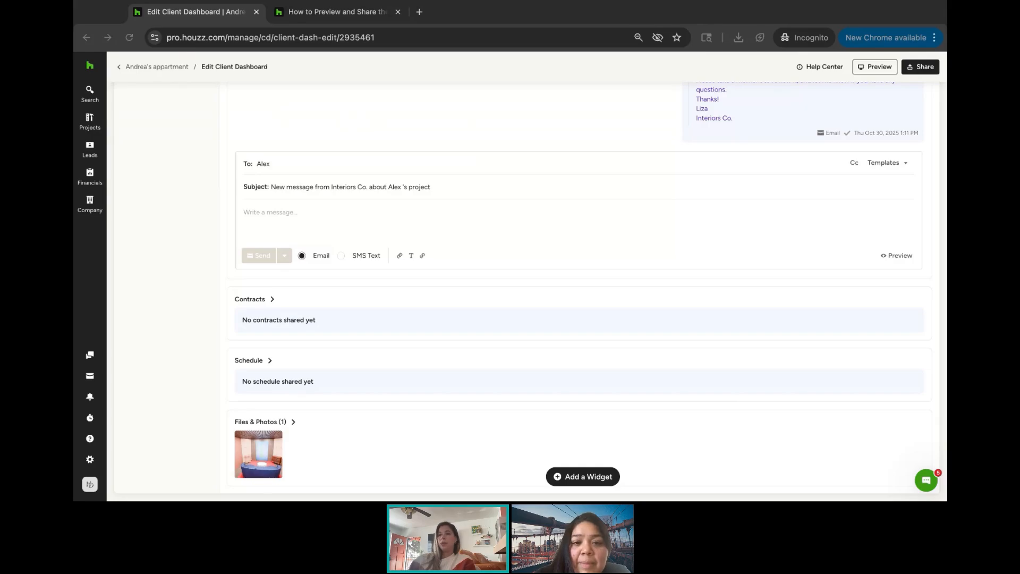
Step: Open the Help Center and search its articles for "3d floor plan"
left_click(823, 66)
left_click(432, 117)
type("ed")
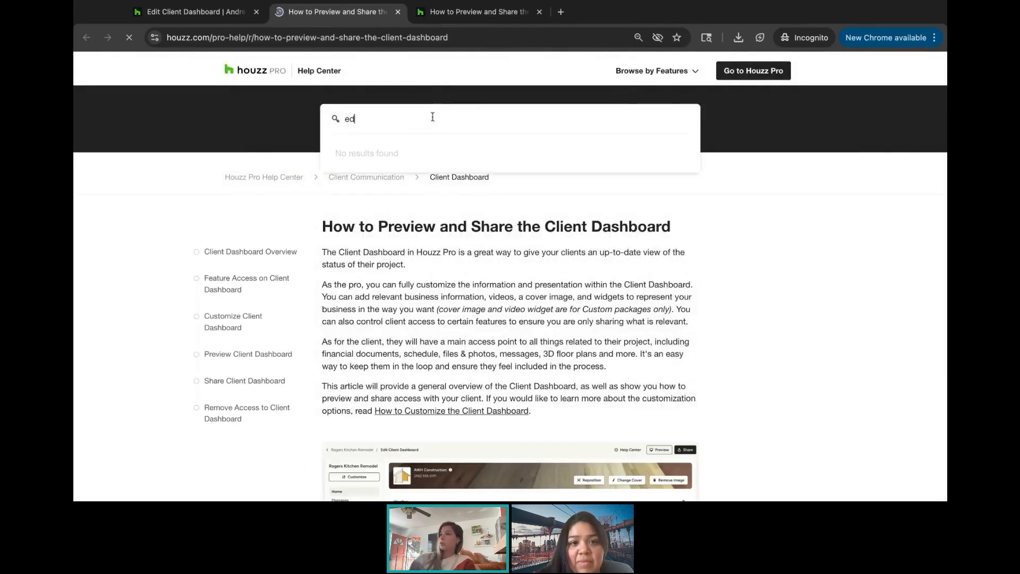
key("BackSpace")
key("BackSpace")
type("3d floor pl")
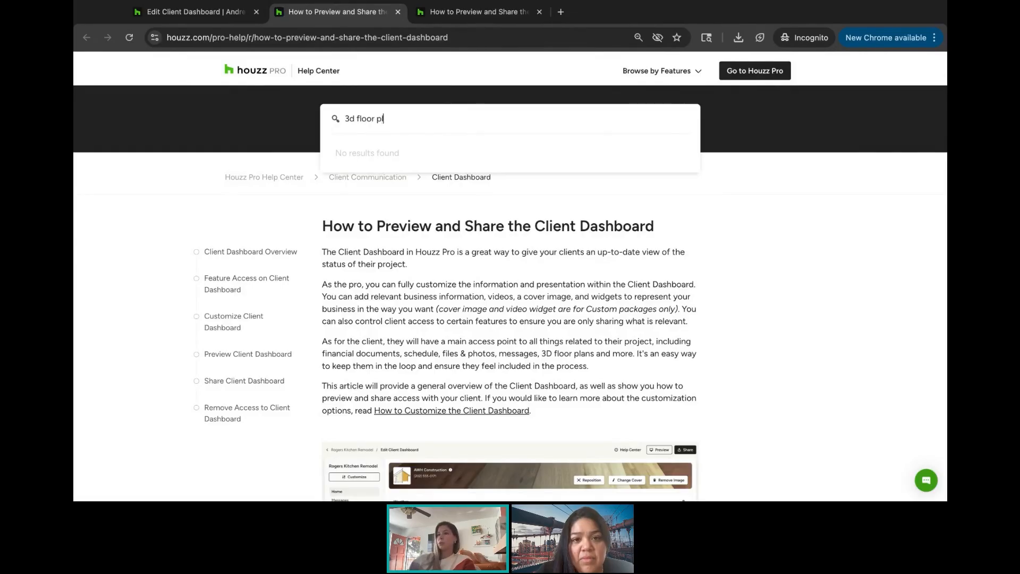
type("an")
key("Down")
key("Return")
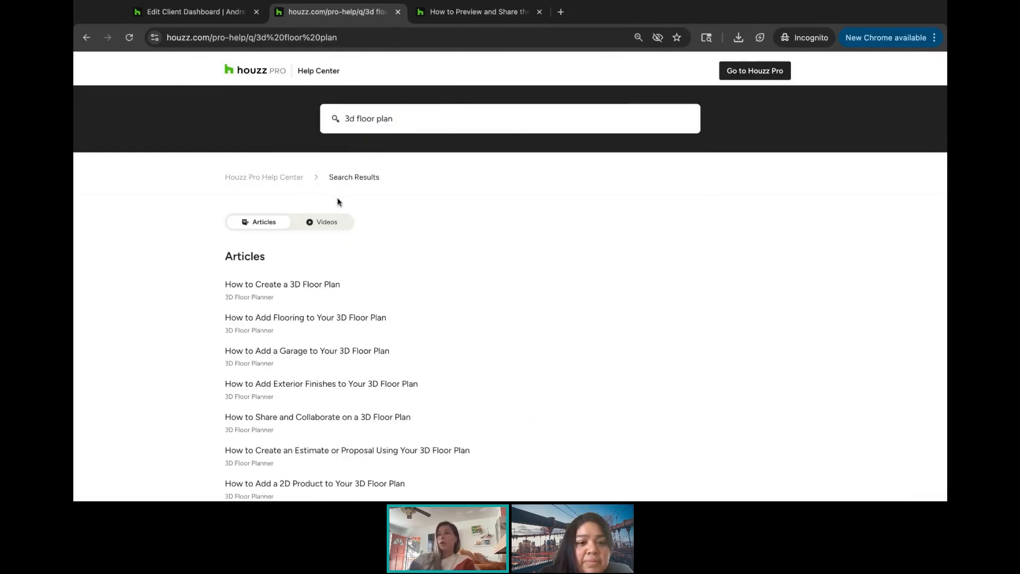
left_click(343, 36)
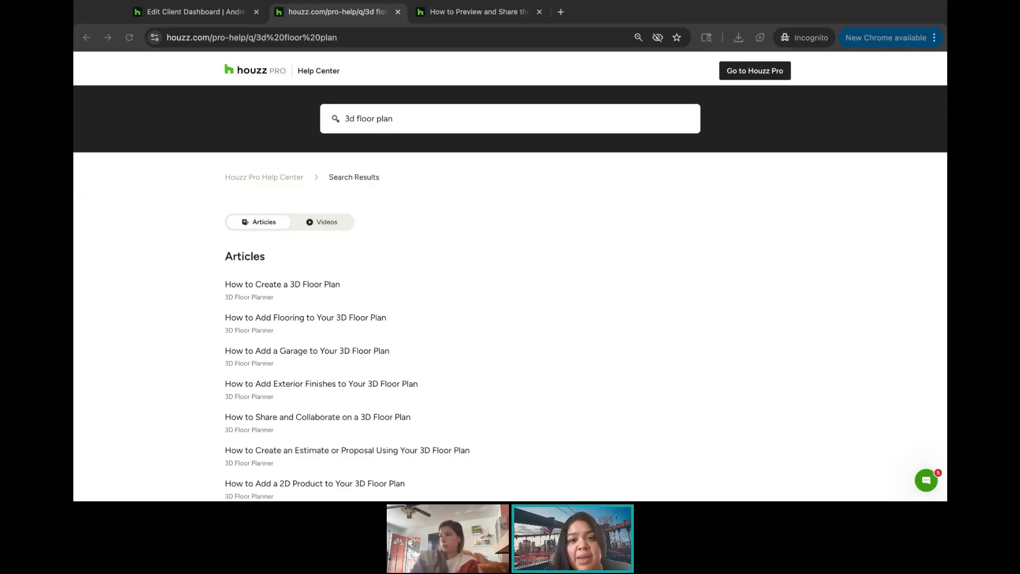
Step: Open the "How to Create a 3D Floor Plan" article and look over its introduction and video
left_click(325, 284)
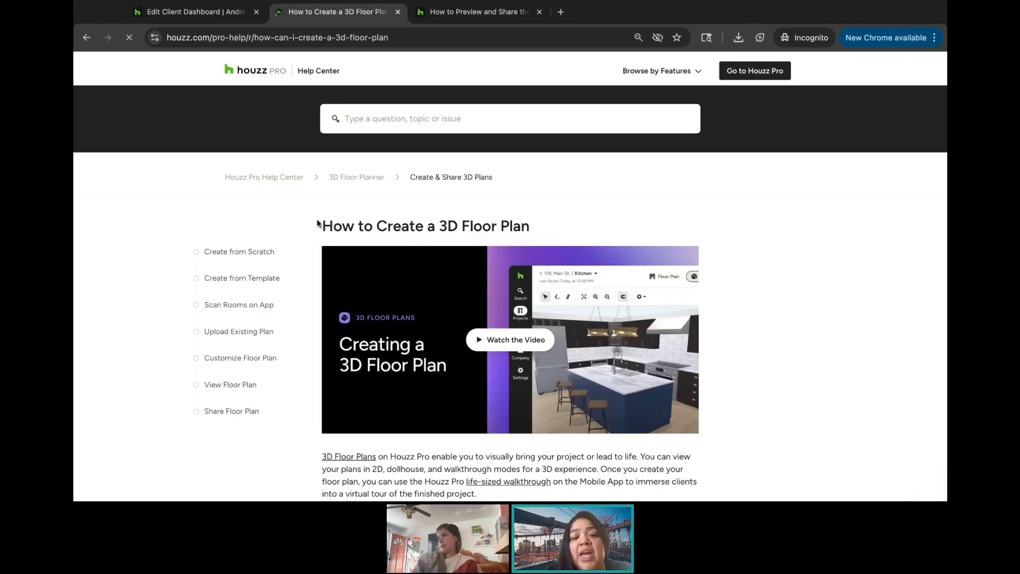
scroll(355, 302, "down", 3)
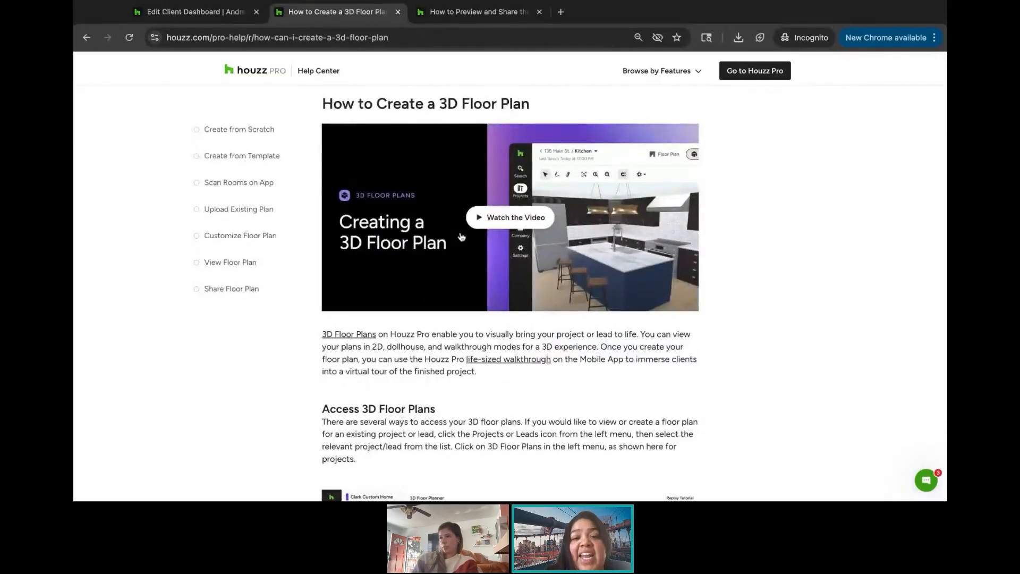
scroll(460, 236, "up", 3)
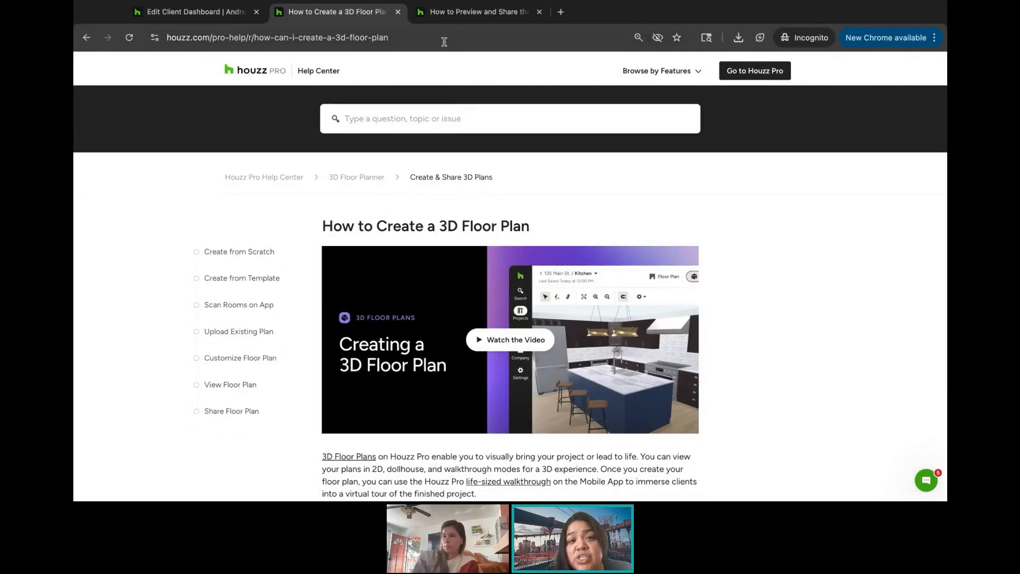
Step: Close the Help Center pages to return to the dashboard editor, and open the support chat
left_click(397, 12)
left_click(375, 14)
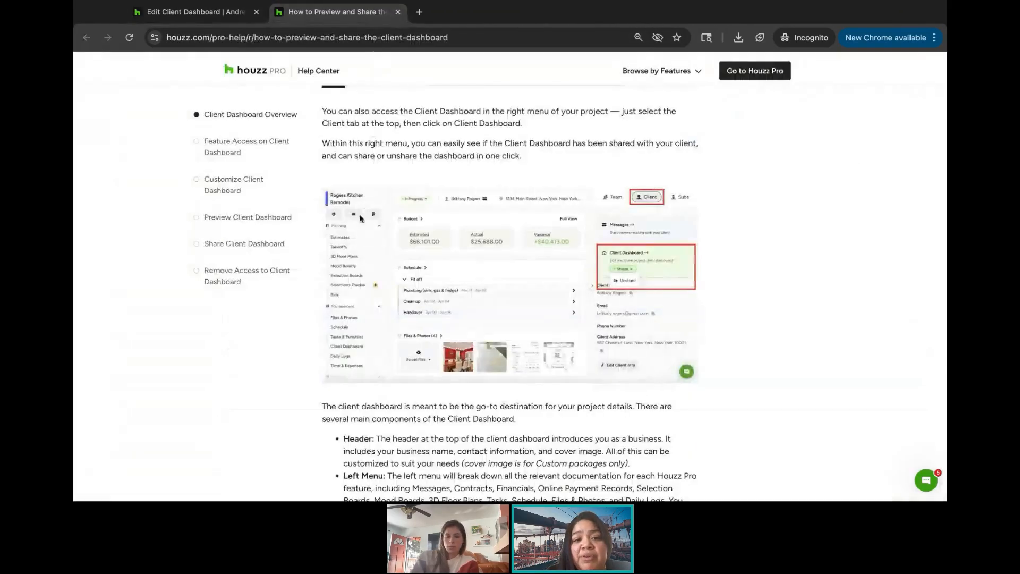
left_click(397, 12)
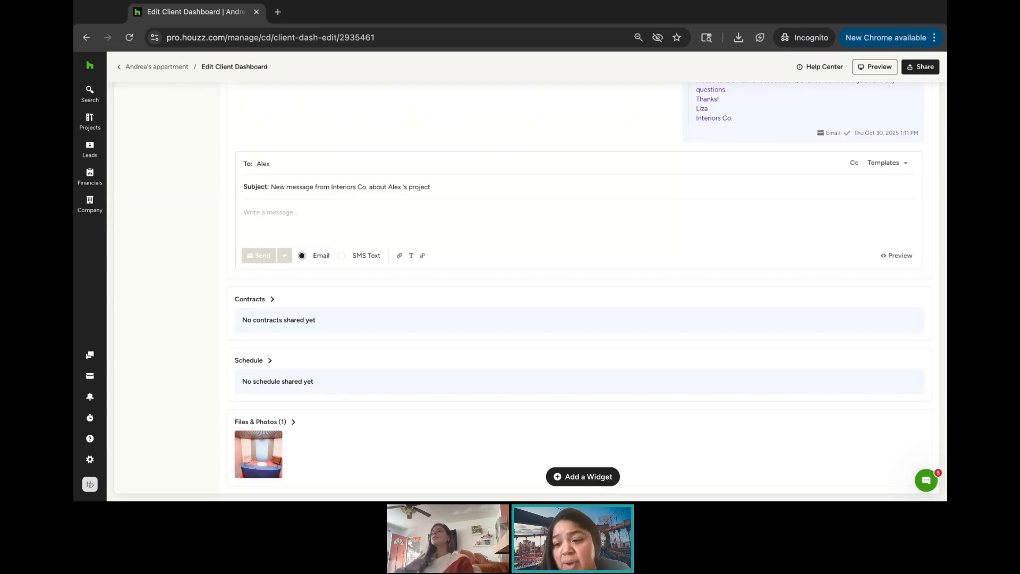
left_click(927, 488)
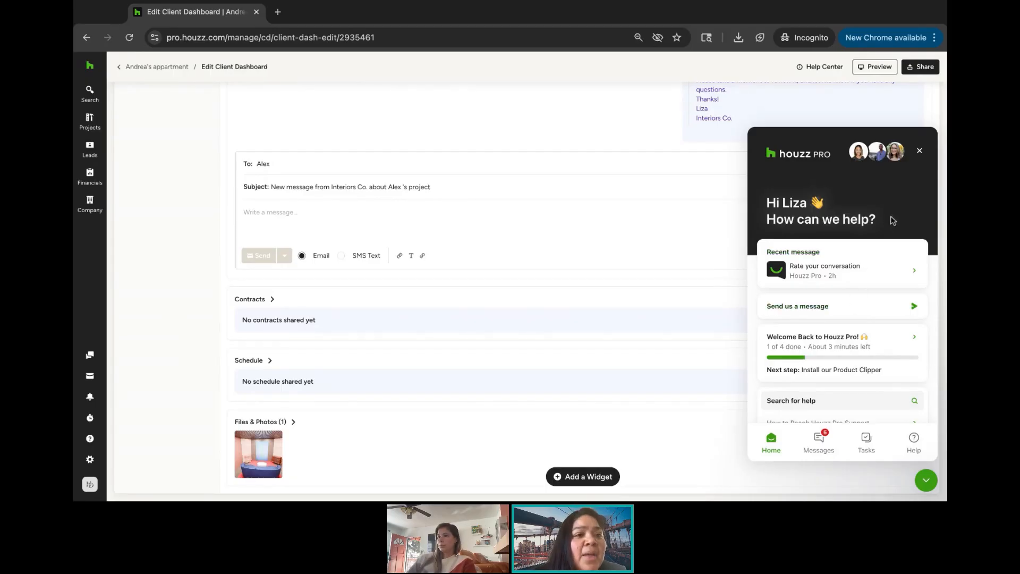
Step: Look over the support chat's message and help article options, and close the chat
scroll(832, 373, "down", 2)
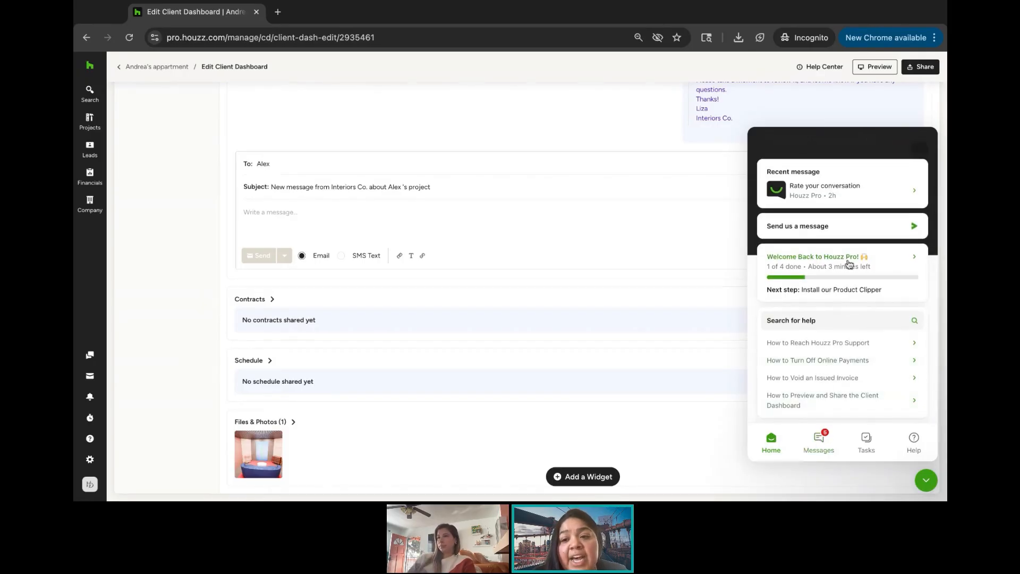
scroll(846, 265, "up", 2)
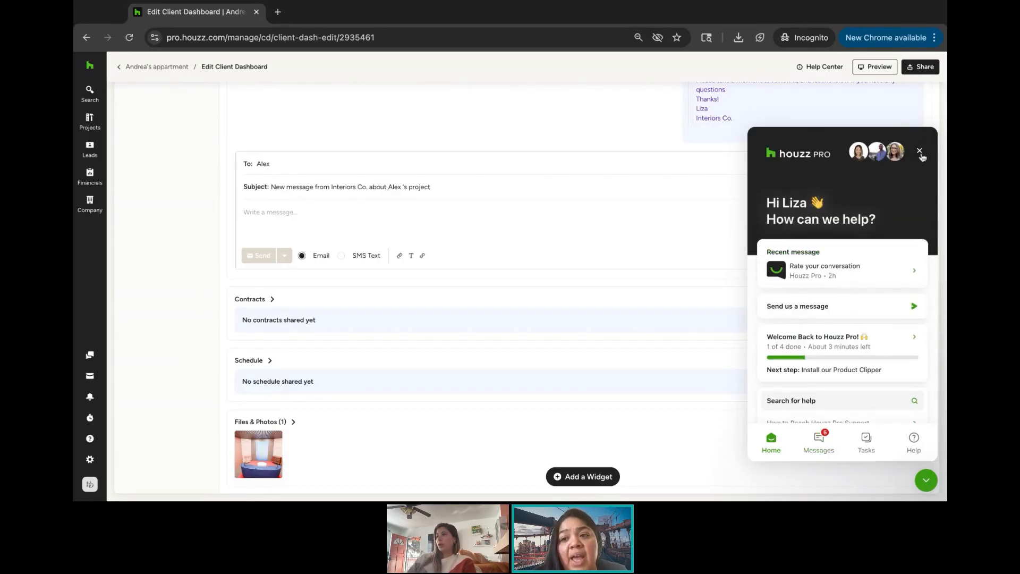
left_click(919, 151)
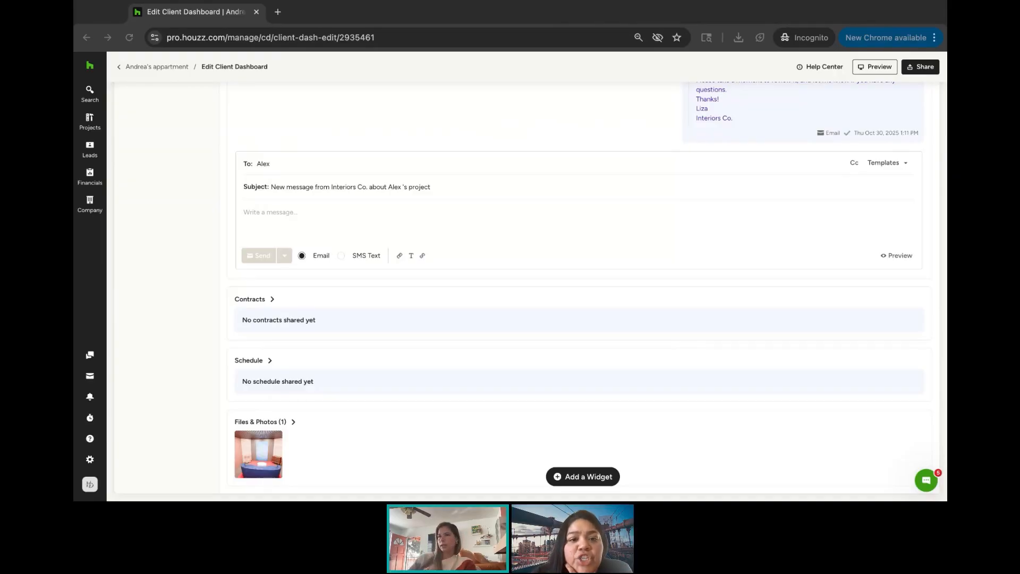
Step: Go to the Houzz Pro home page to review its Support section, and open the list of Help resources
left_click(147, 105)
left_click(89, 67)
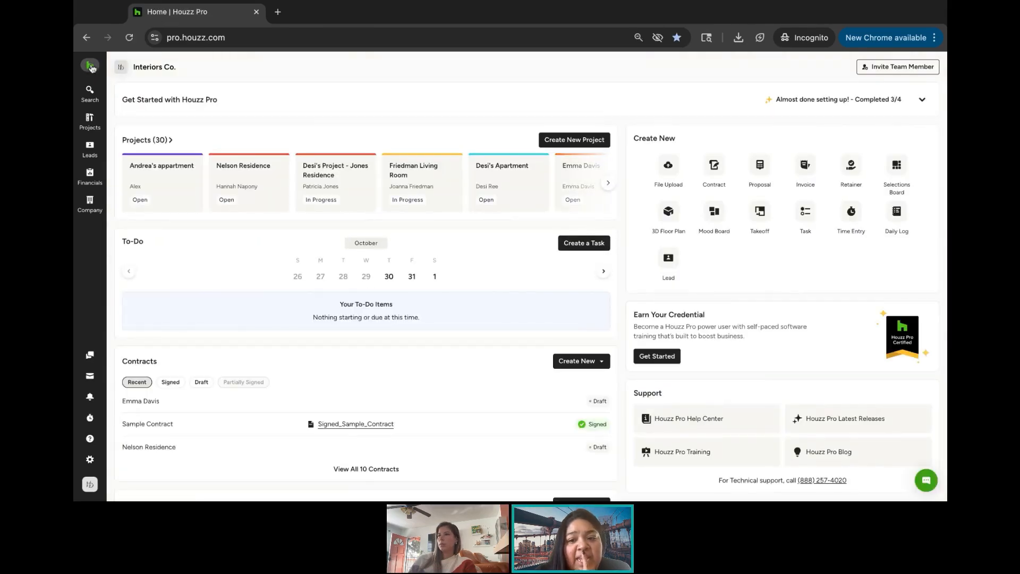
scroll(695, 311, "down", 2)
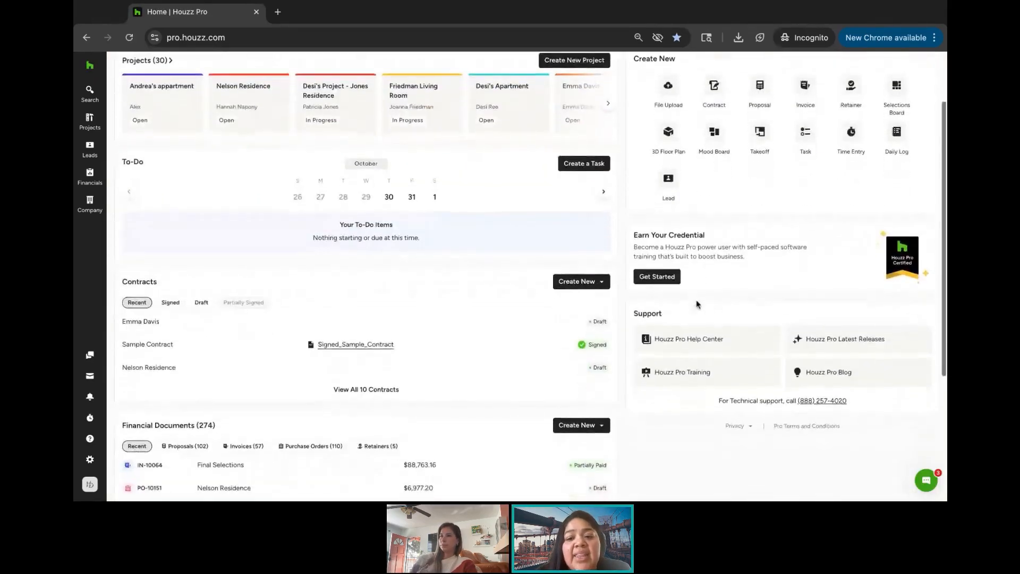
left_click_drag(670, 315, 631, 315)
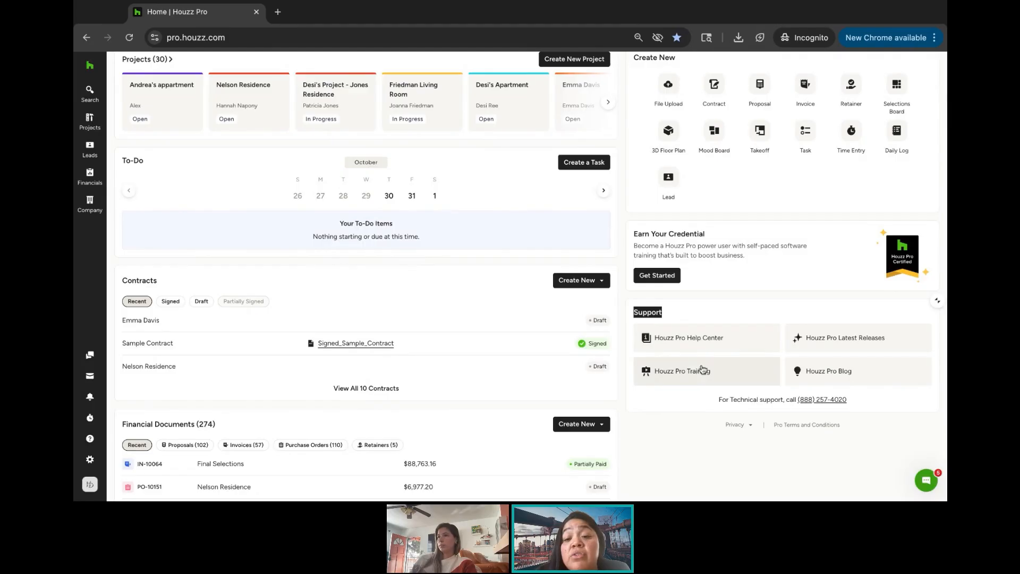
left_click(720, 314)
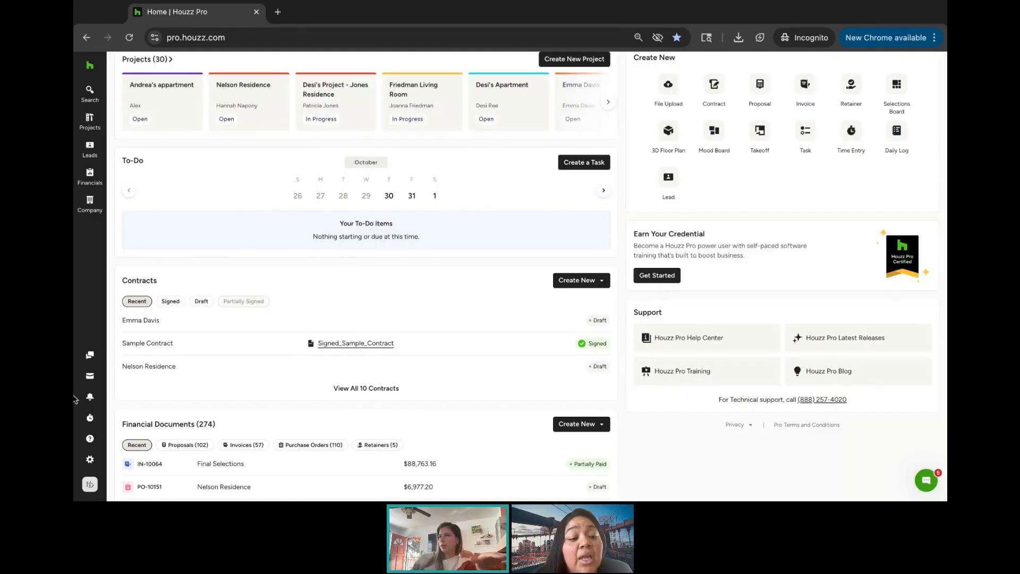
left_click(90, 439)
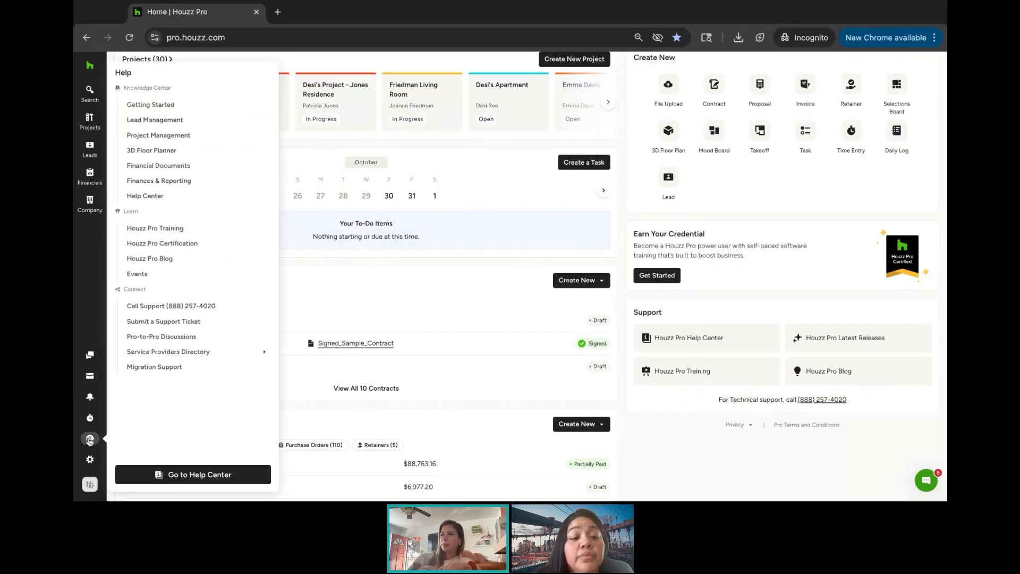